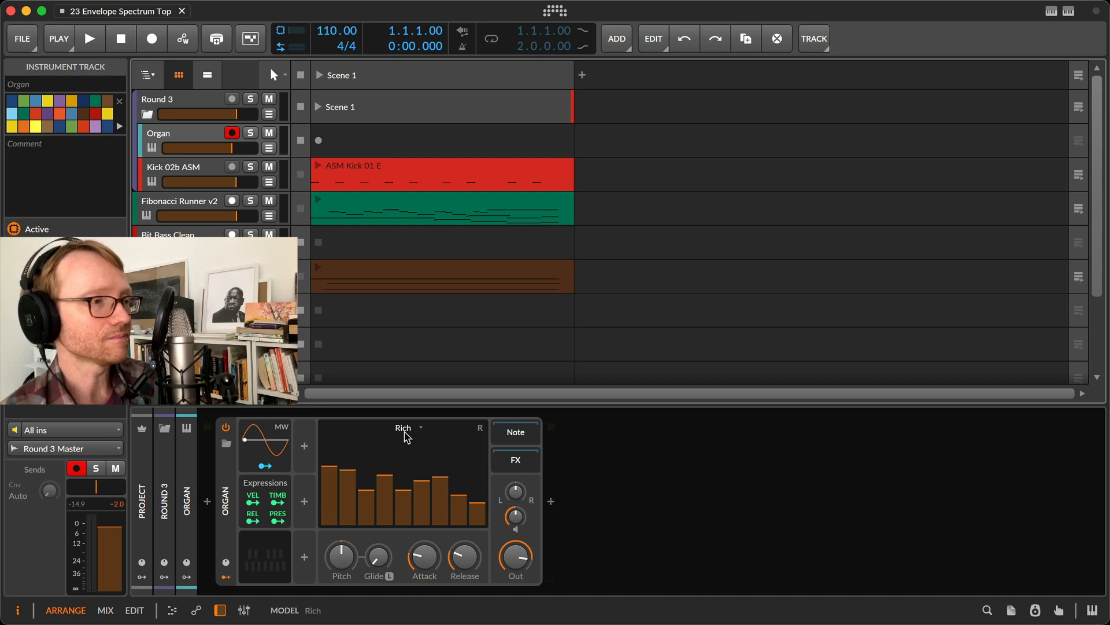
- Add a Note Sidechain modulator from the Envelope category to the Organ device and expand its controls
click(304, 445)
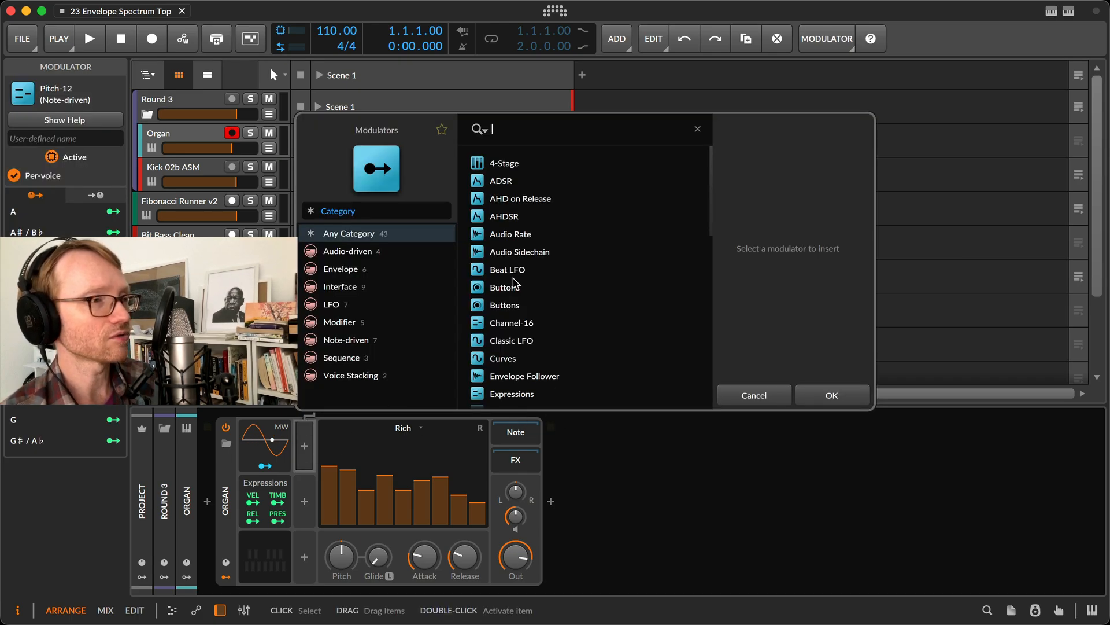
click(365, 269)
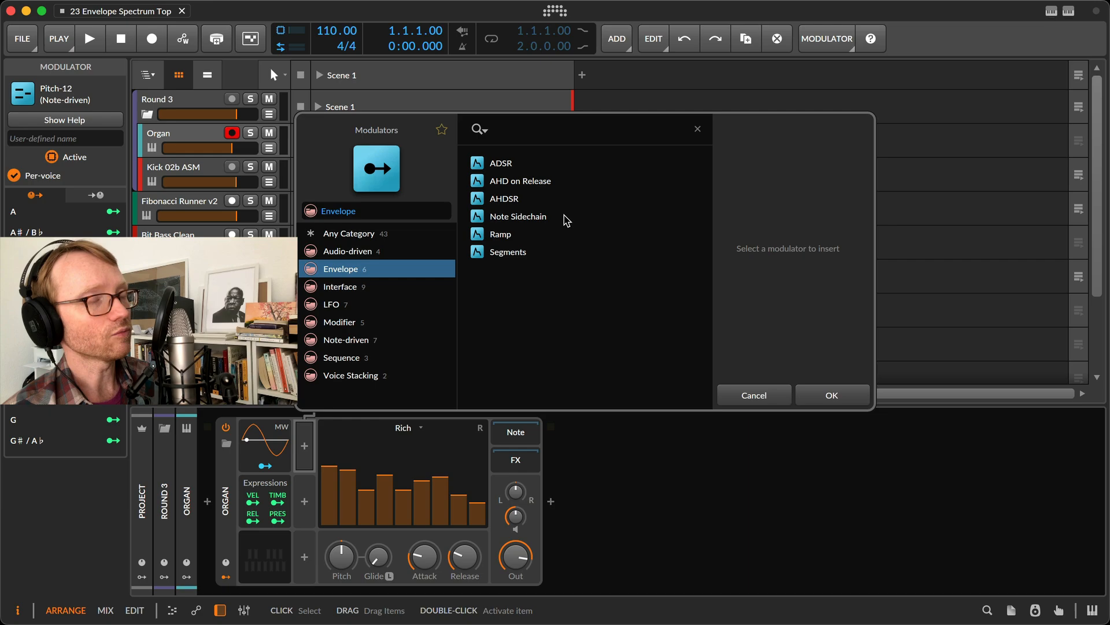
click(566, 218)
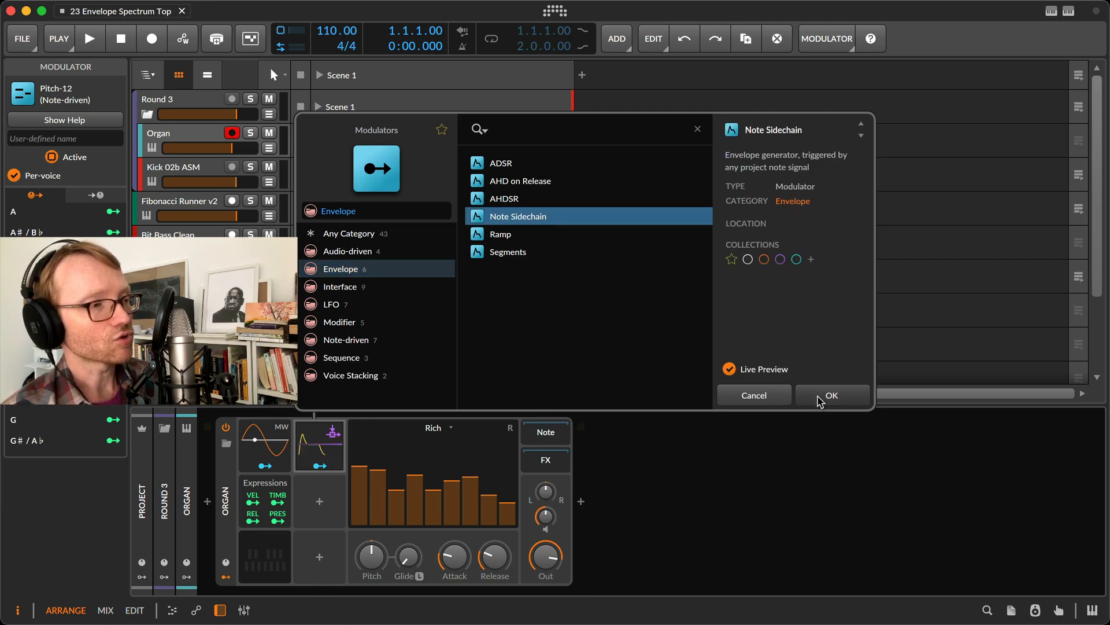
click(820, 397)
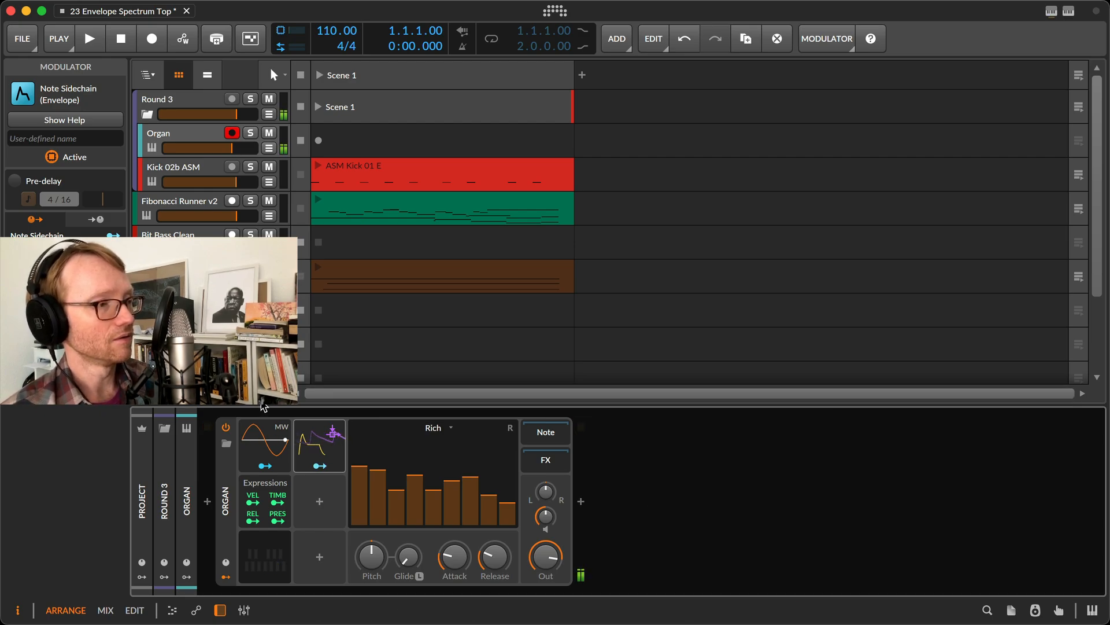
click(317, 446)
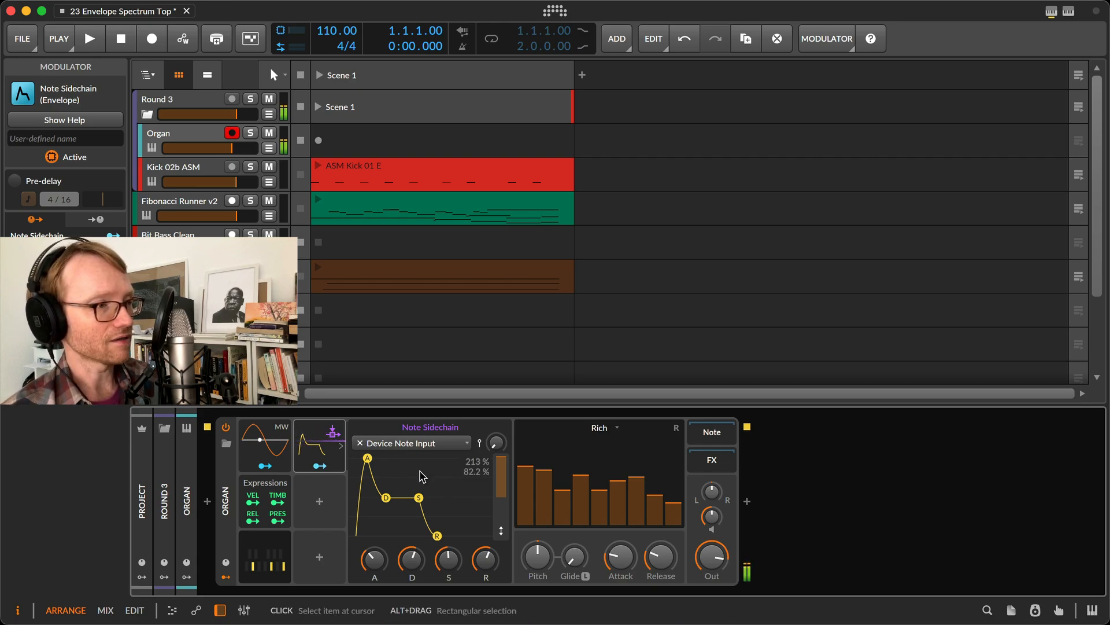
- Map Note Sidechain to the Organ drawbars, lowering the first three levels and raising the fourth, fifth and seventh
click(319, 466)
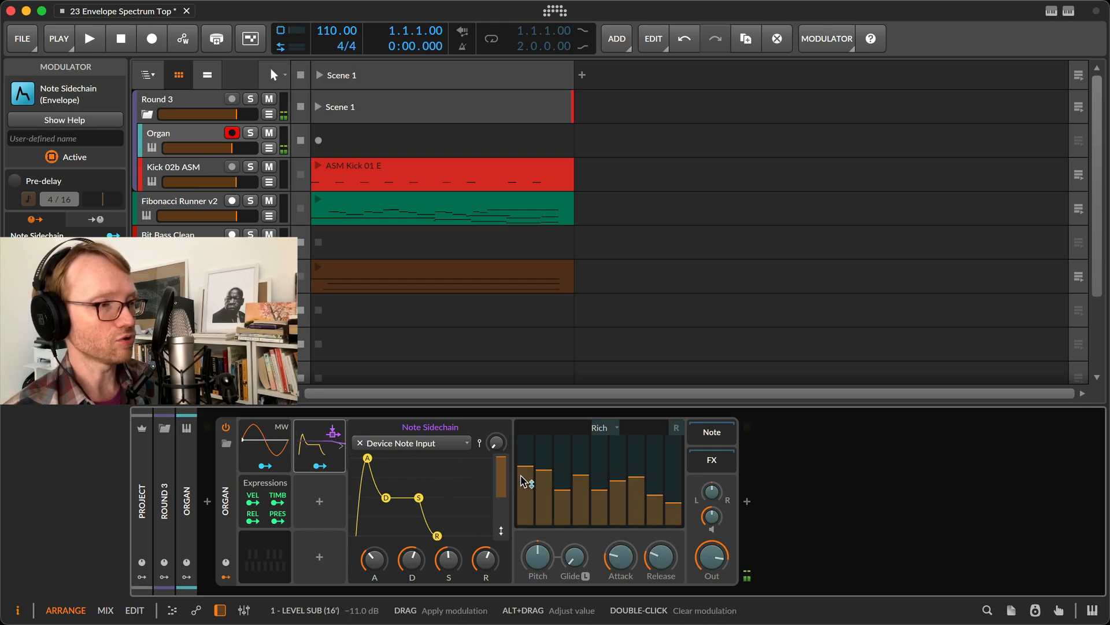
drag(526, 470, 582, 469)
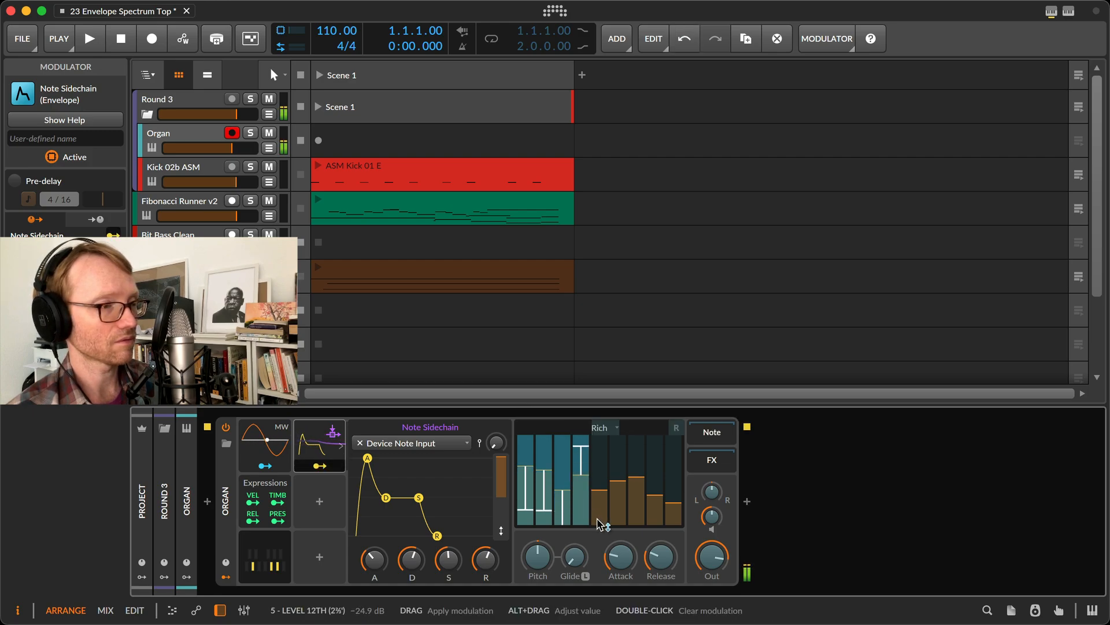
drag(600, 523, 639, 472)
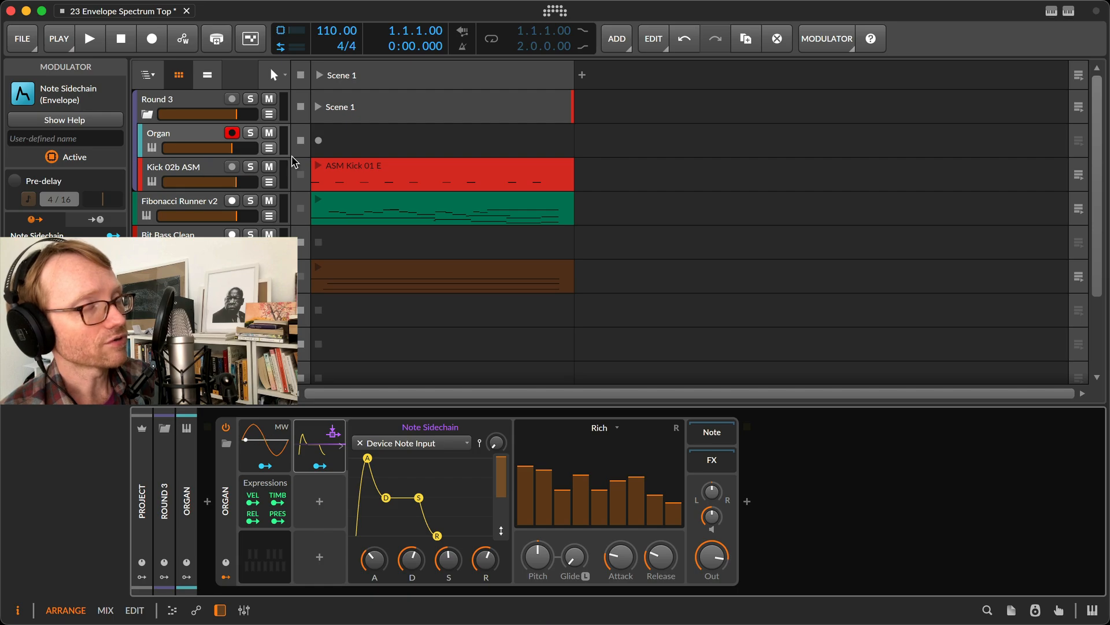
- Launch the ASM Kick 01 E clip and set the Note Sidechain gate source to the Kick 02b ASM track, auditioning the modulation
click(318, 168)
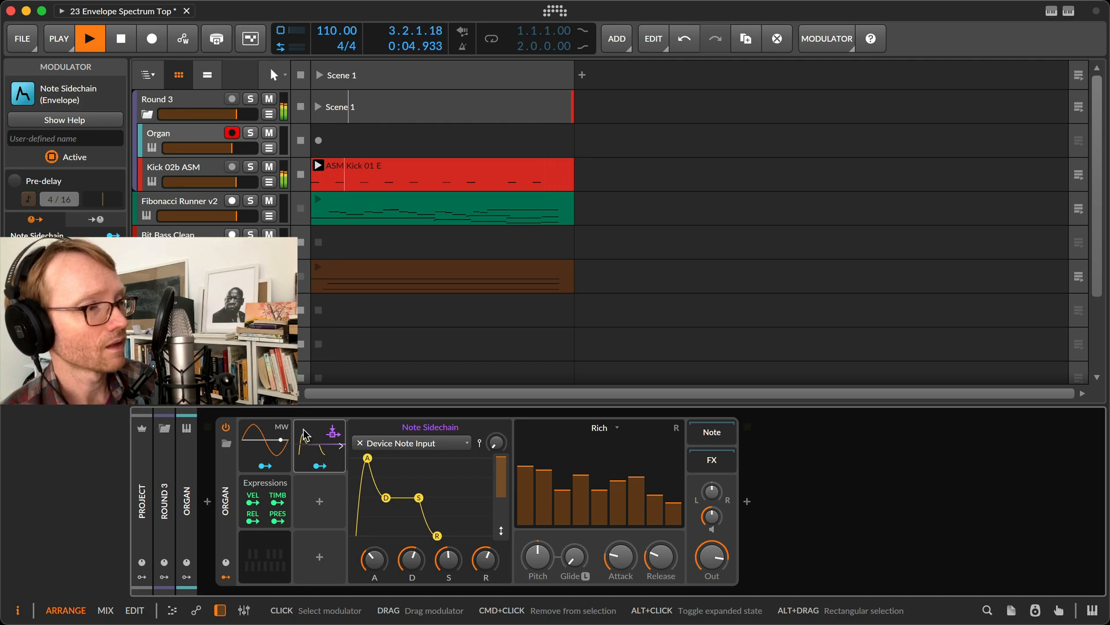
click(424, 447)
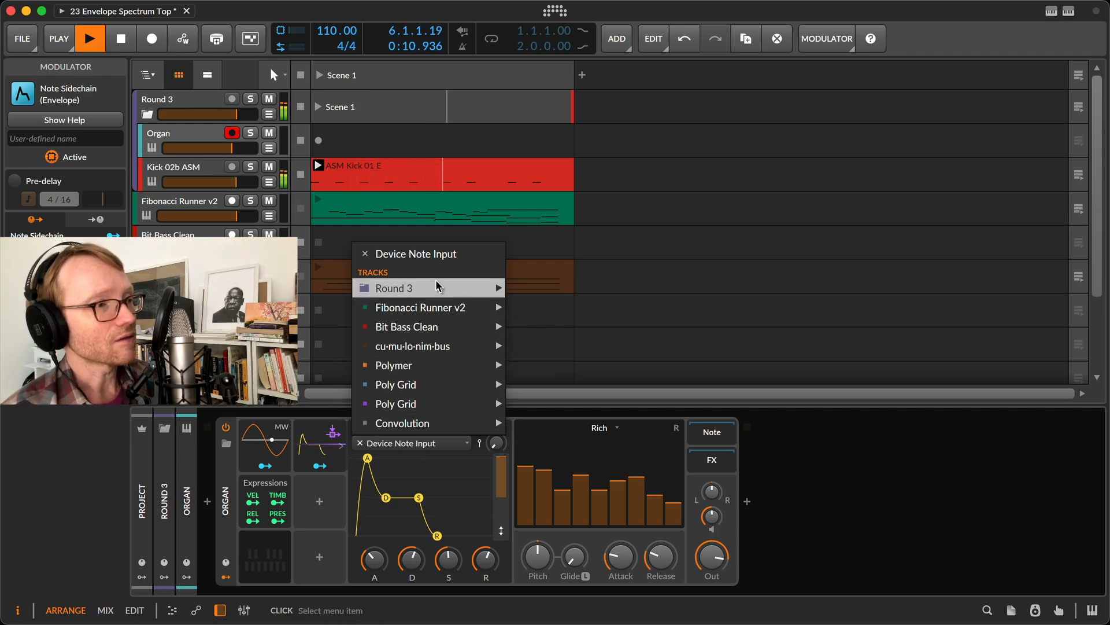
mouse_move(446, 287)
mouse_move(550, 307)
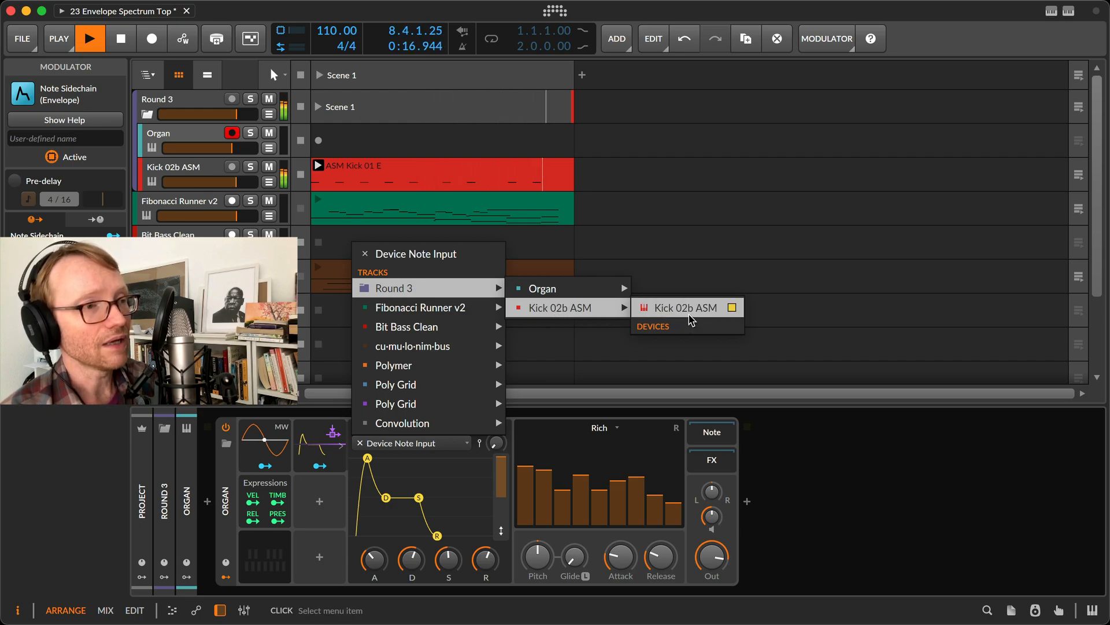
click(690, 315)
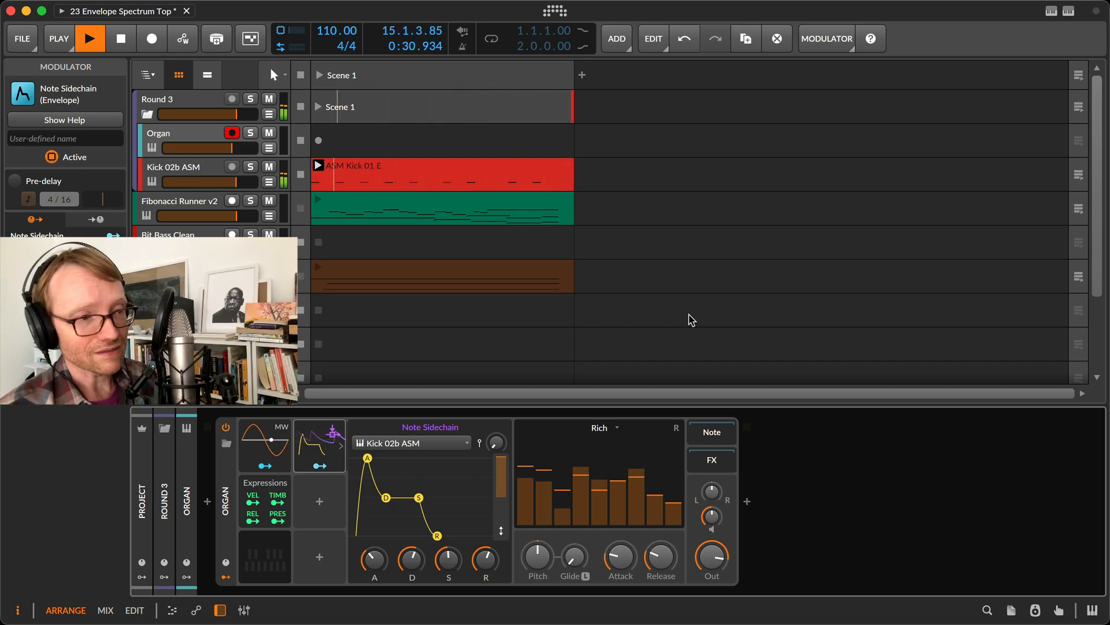
key(space)
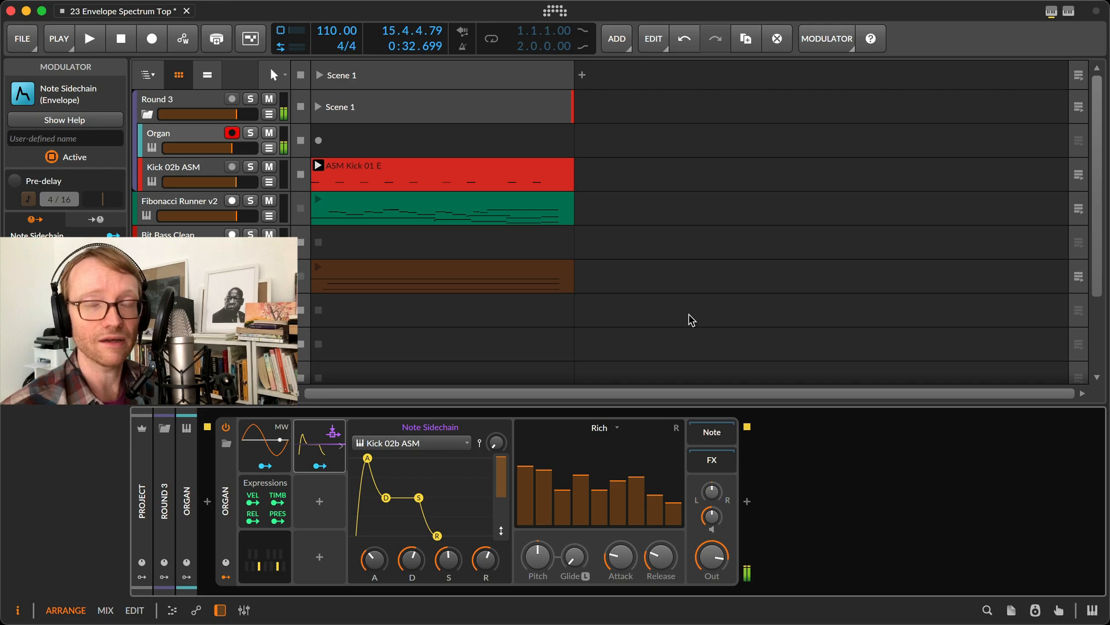
key(space)
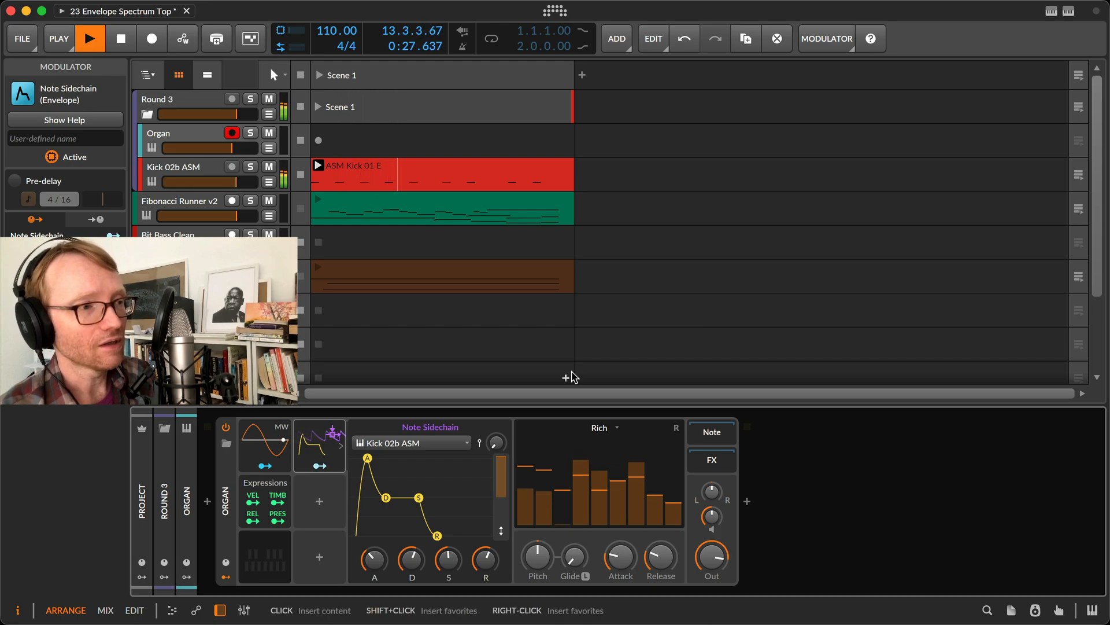
key(space)
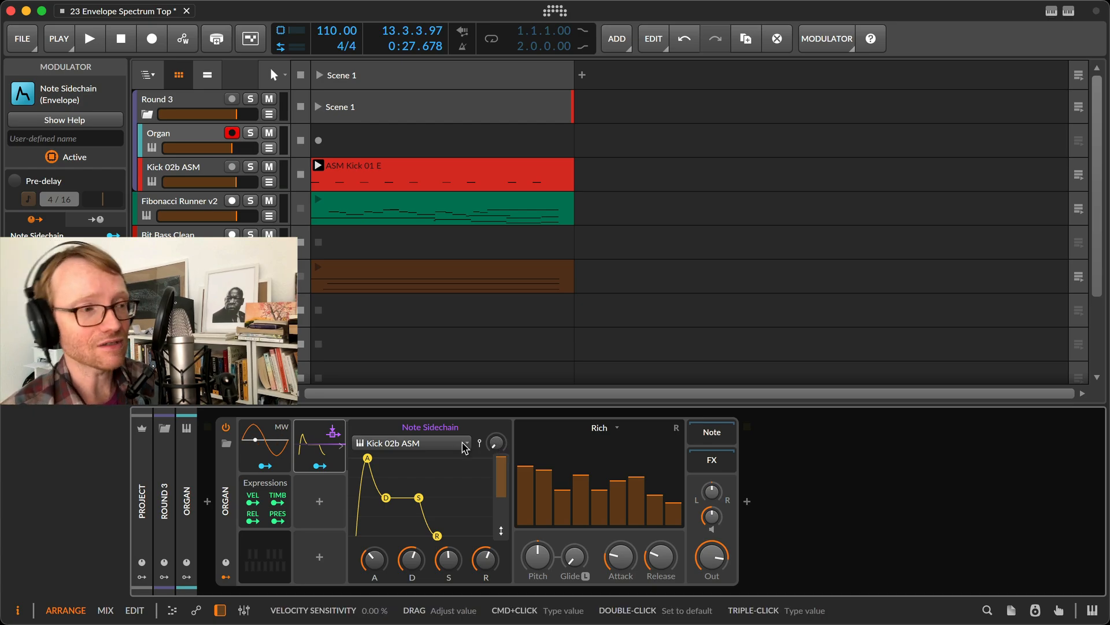
- Check the help description of velocity sensitivity and raise the Note Sidechain's velocity sensitivity well above half
key(F1)
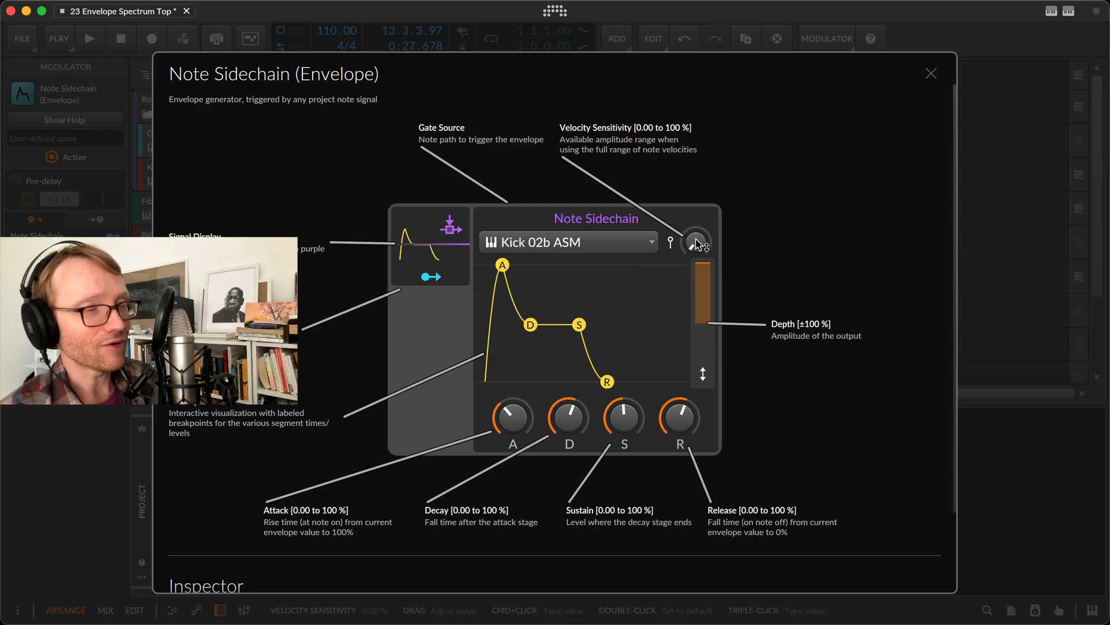
key(F1)
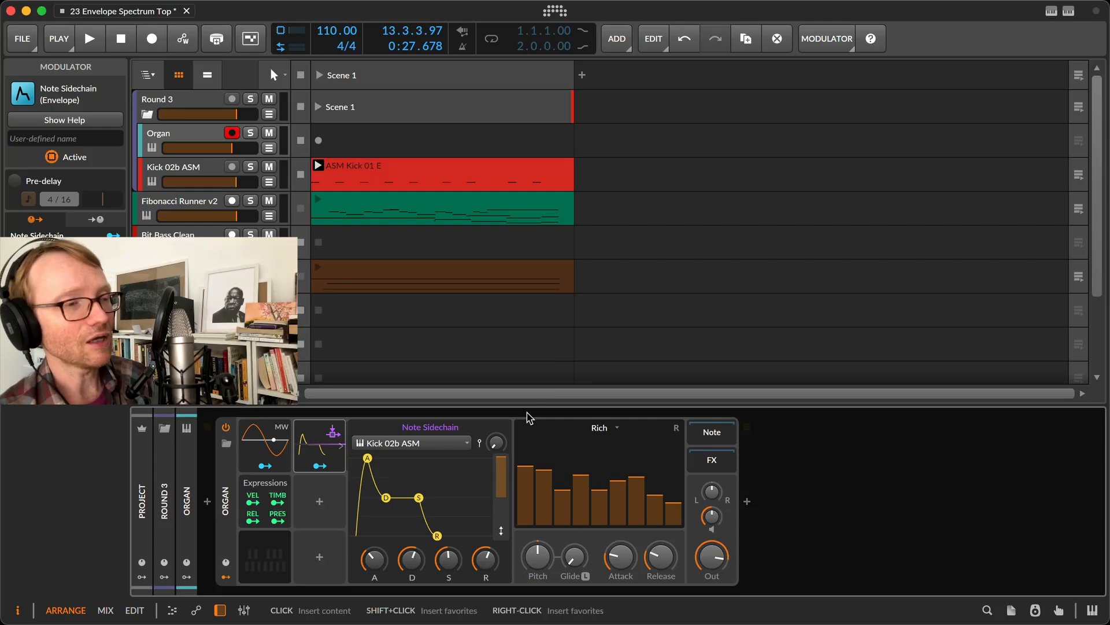
drag(496, 443, 496, 433)
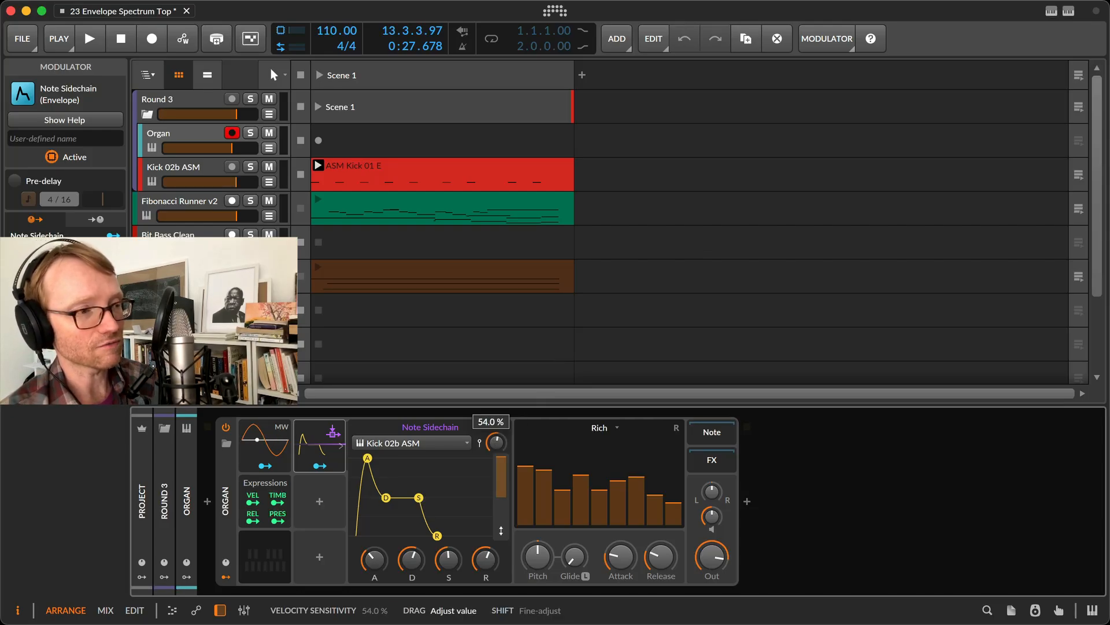
drag(496, 443, 494, 445)
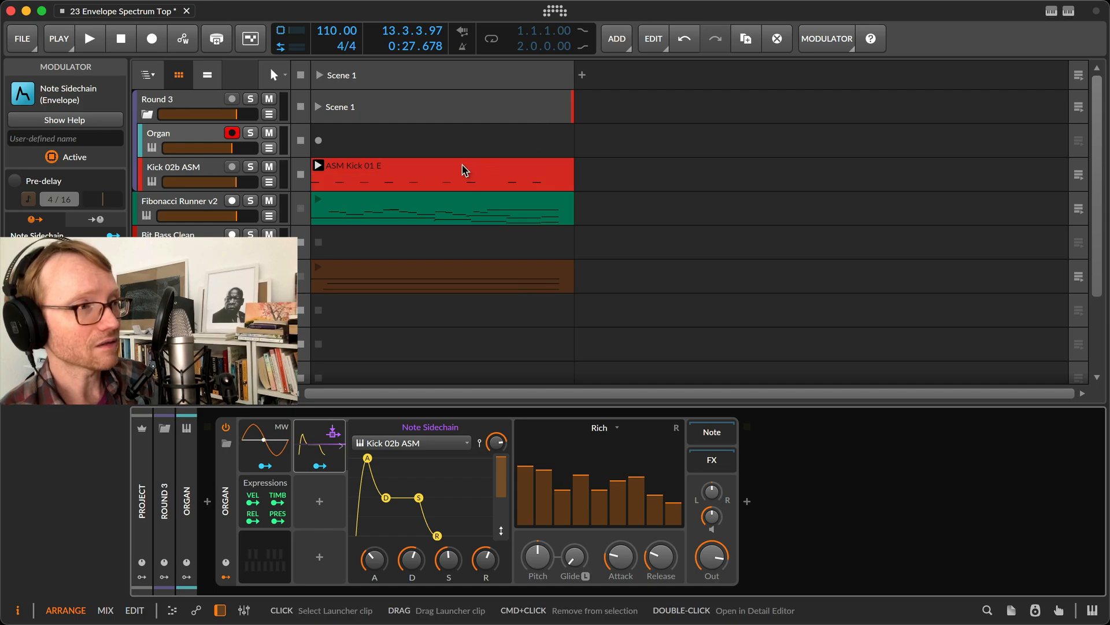
- Open the ASM Kick 01 E clip in the note editor and play it to hear the velocity response
click(463, 170)
double_click(463, 169)
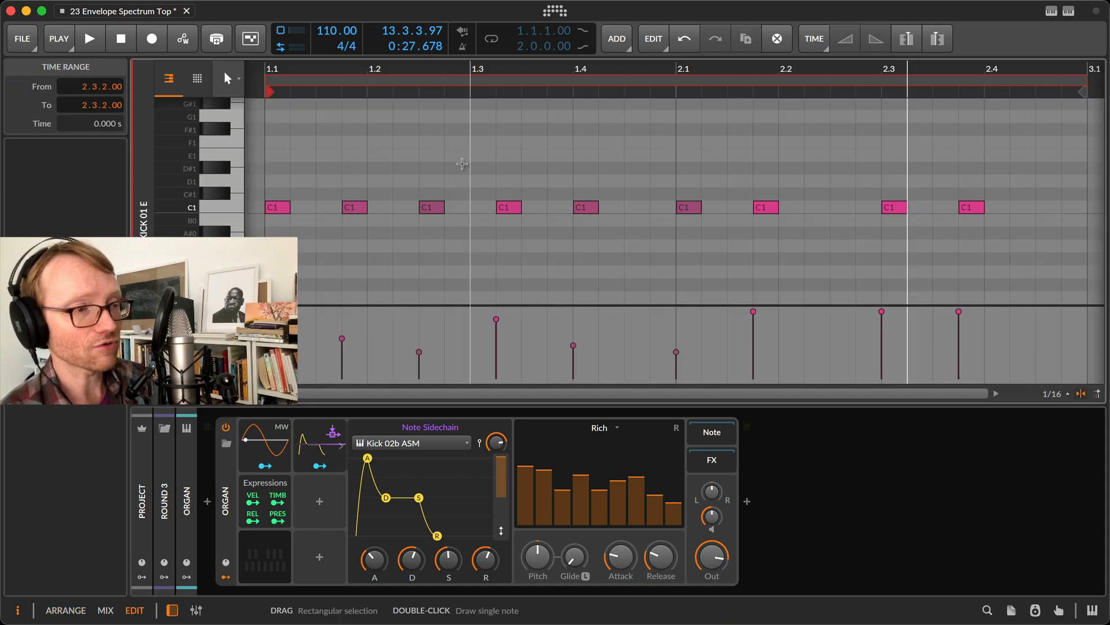
key(space)
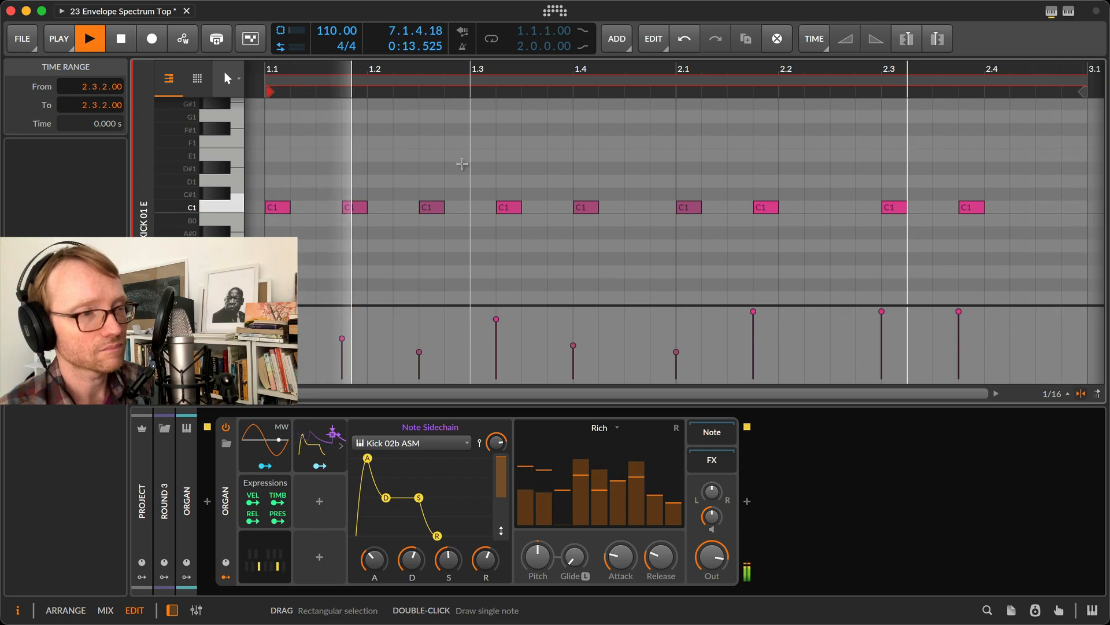
key(space)
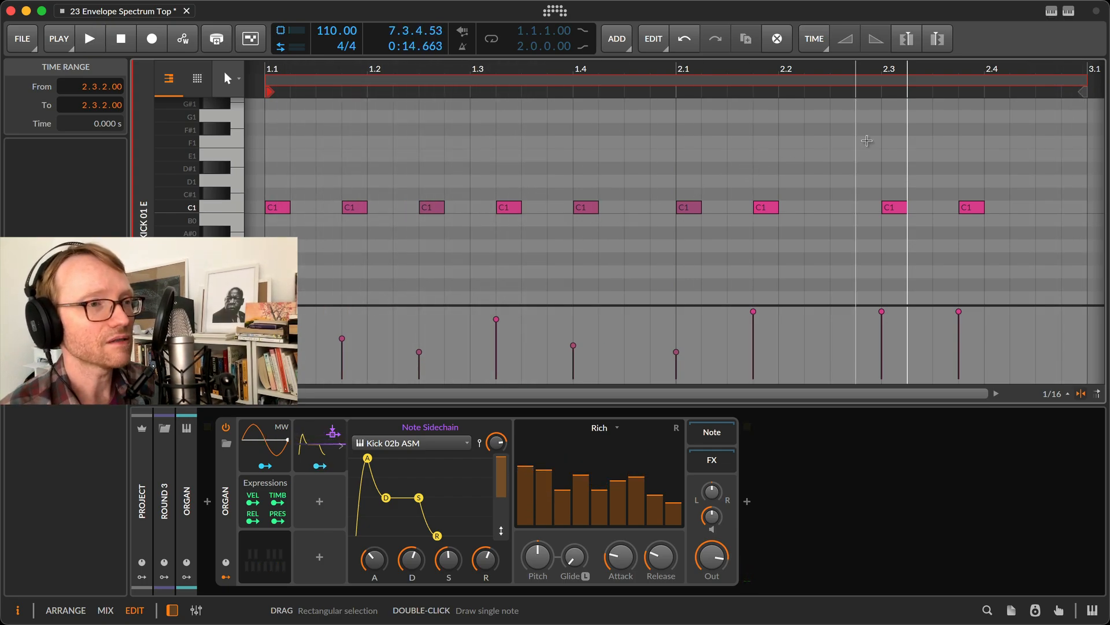
- Extend the last C1 kick note to end at 2.4.4.00 and repeat it at a 1/32 rate
click(975, 213)
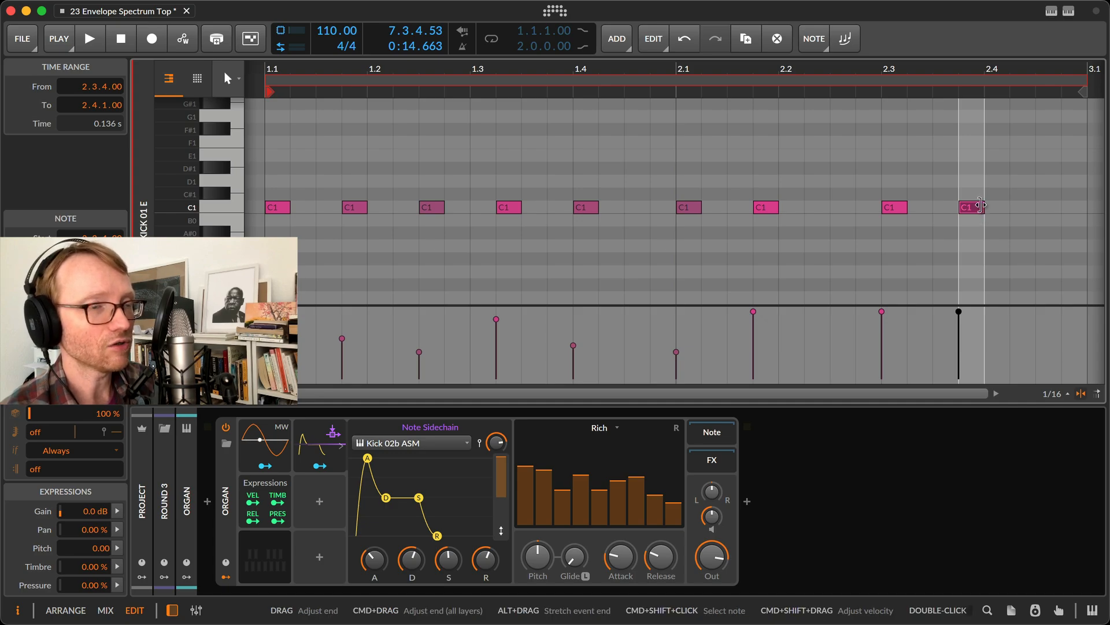
drag(979, 206, 1058, 209)
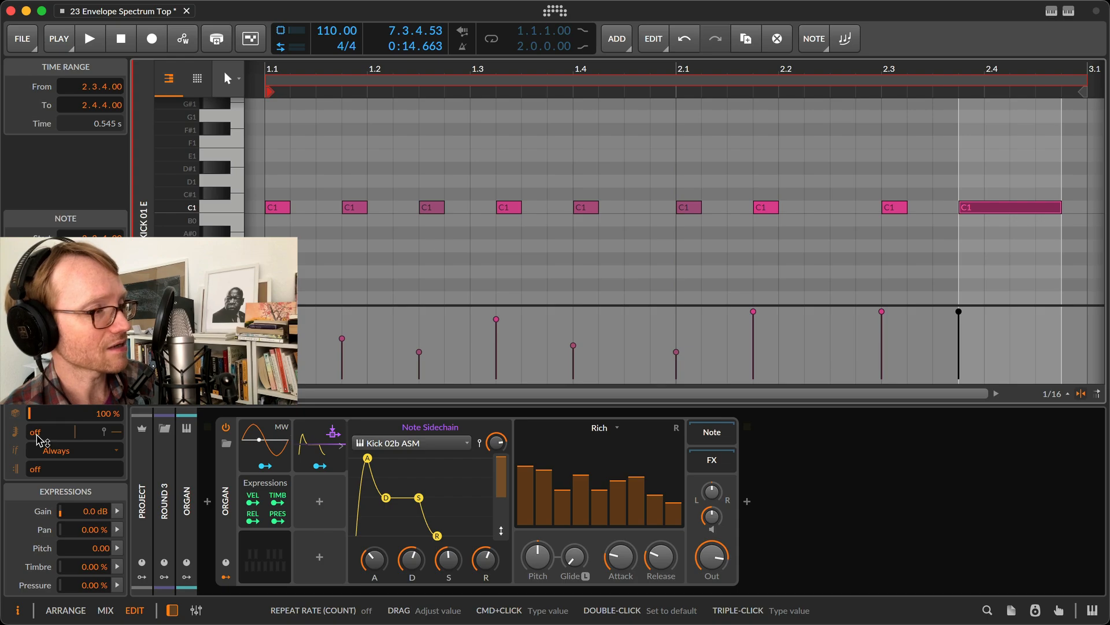
drag(37, 436, 37, 428)
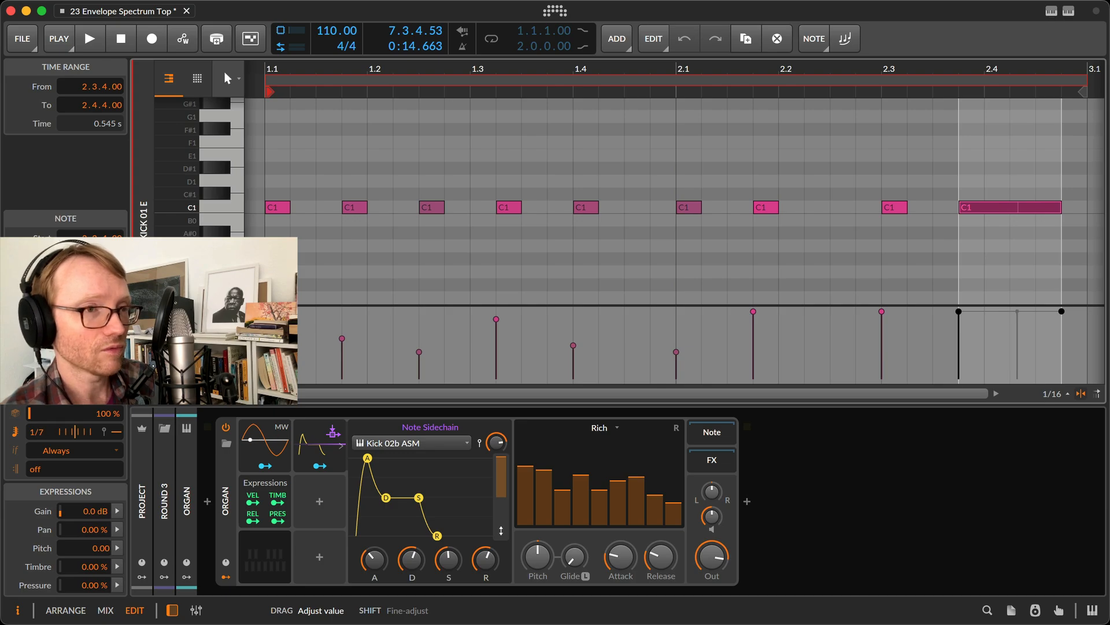
click(37, 434)
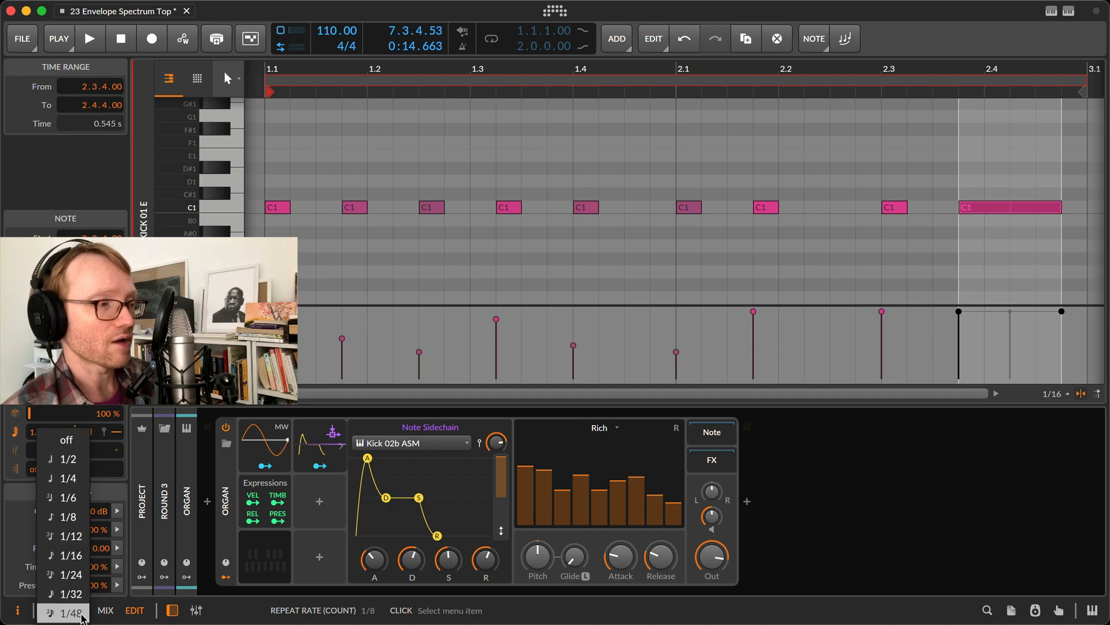
click(72, 594)
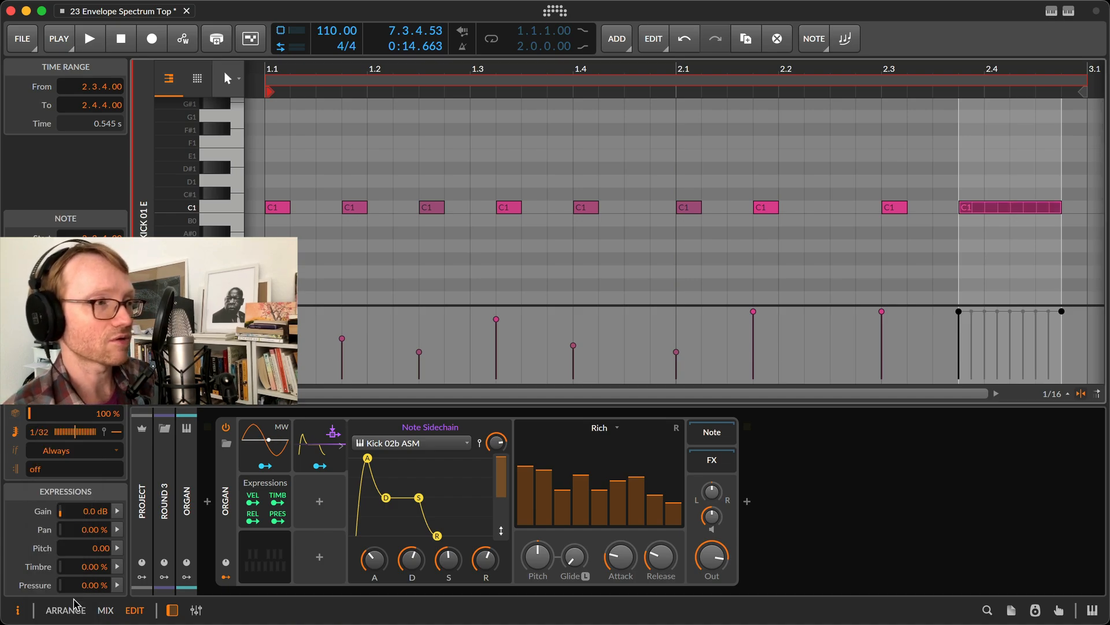
key(space)
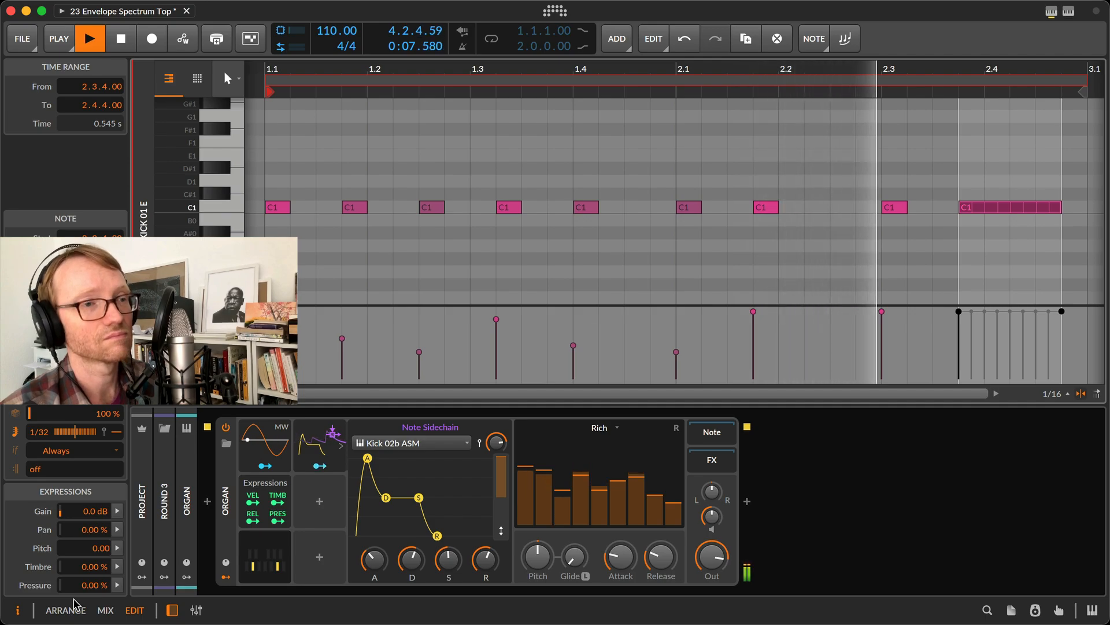
key(space)
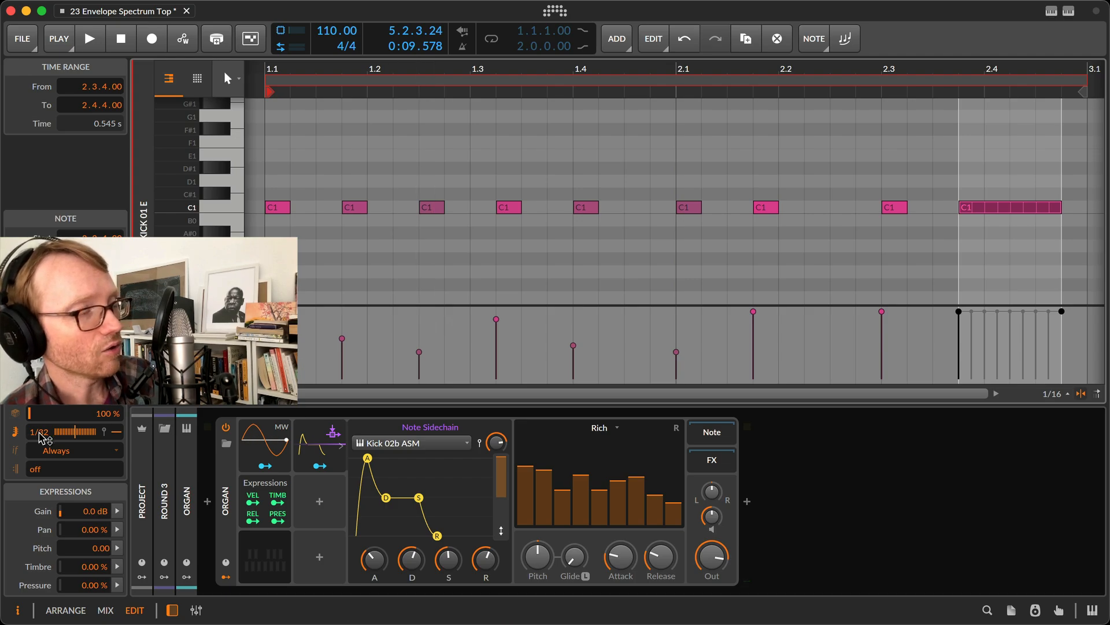
- Set the extended kick note's repeat count to 11 and raise its repeat curve so the hits accelerate towards the end
drag(74, 431, 74, 446)
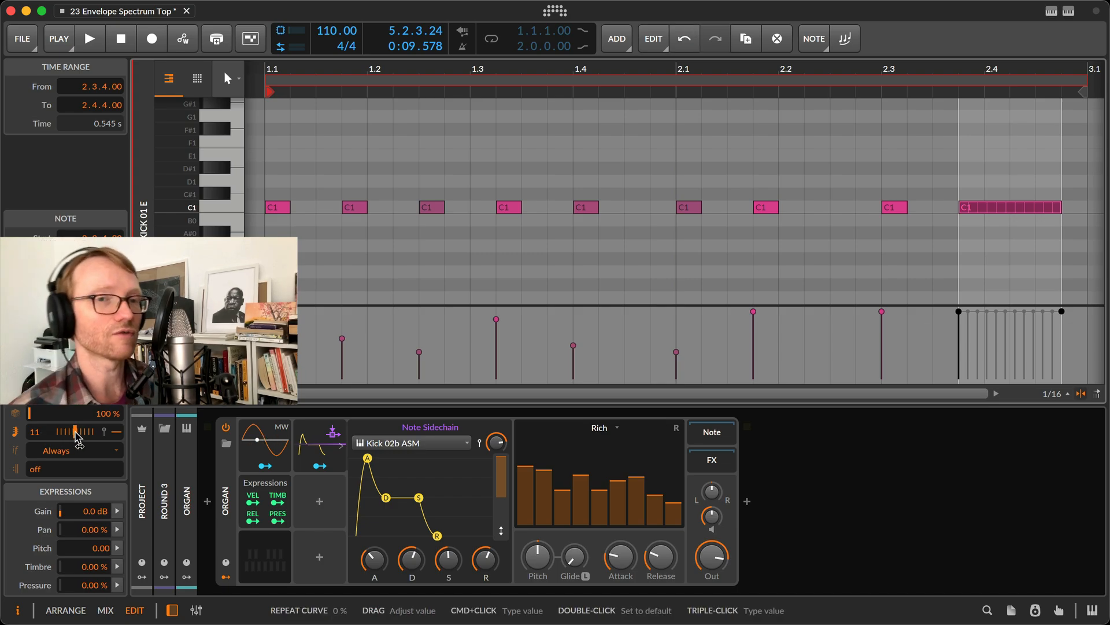
key(space)
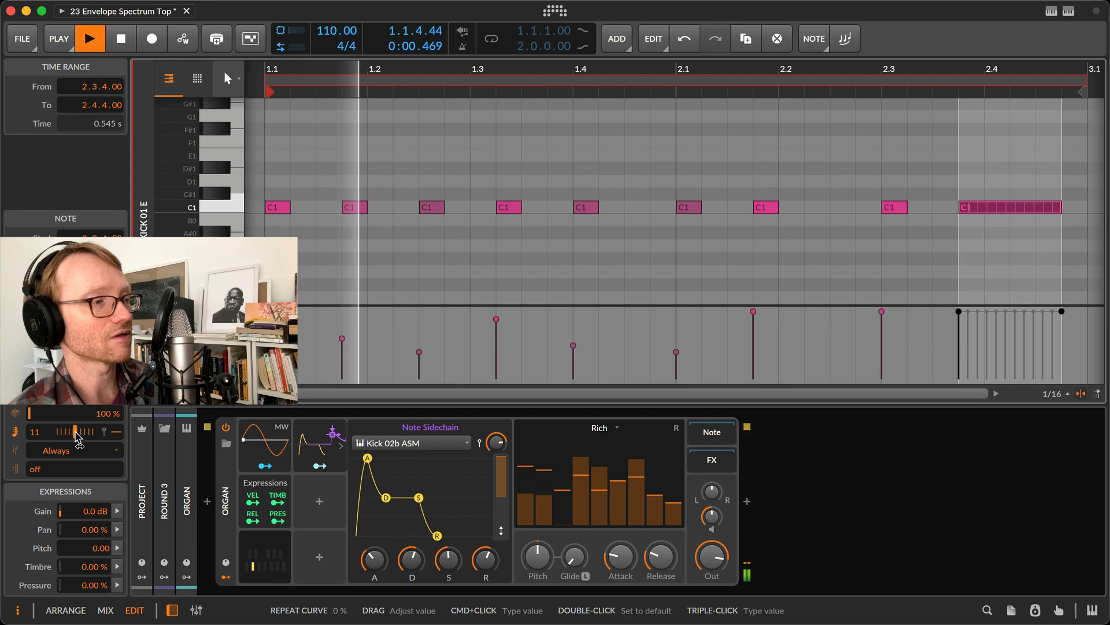
mouse_move(78, 439)
mouse_down()
mouse_move(78, 427)
mouse_move(91, 436)
mouse_up()
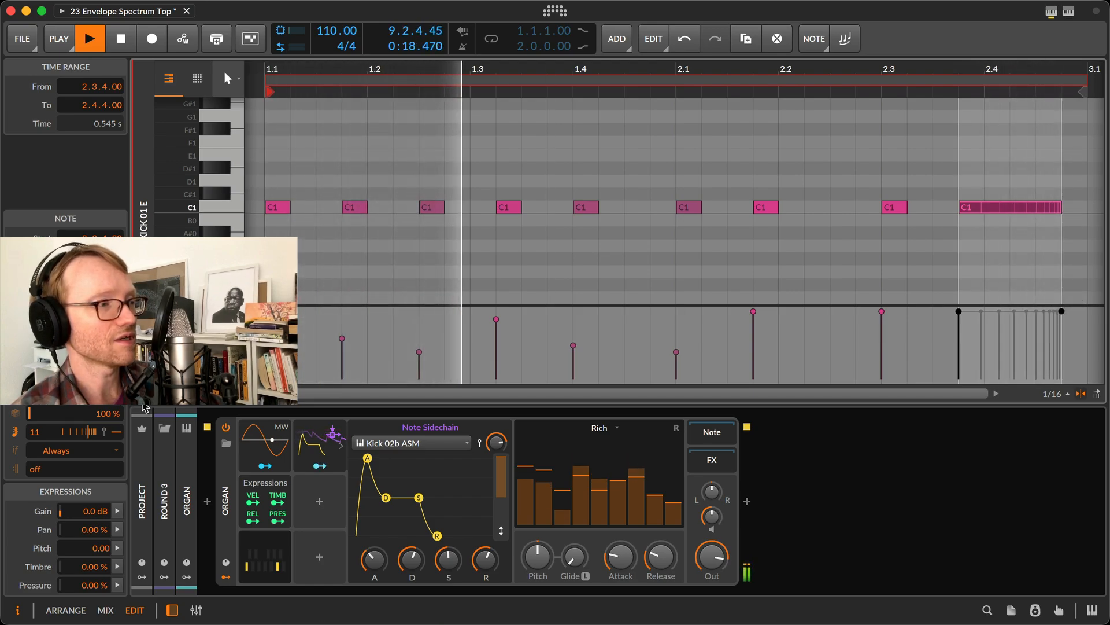
- Ramp the repeats' velocity down towards the note's end and bend the velocity curve so it drops faster early on
mouse_move(117, 430)
mouse_down()
mouse_move(116, 469)
mouse_move(119, 442)
mouse_up()
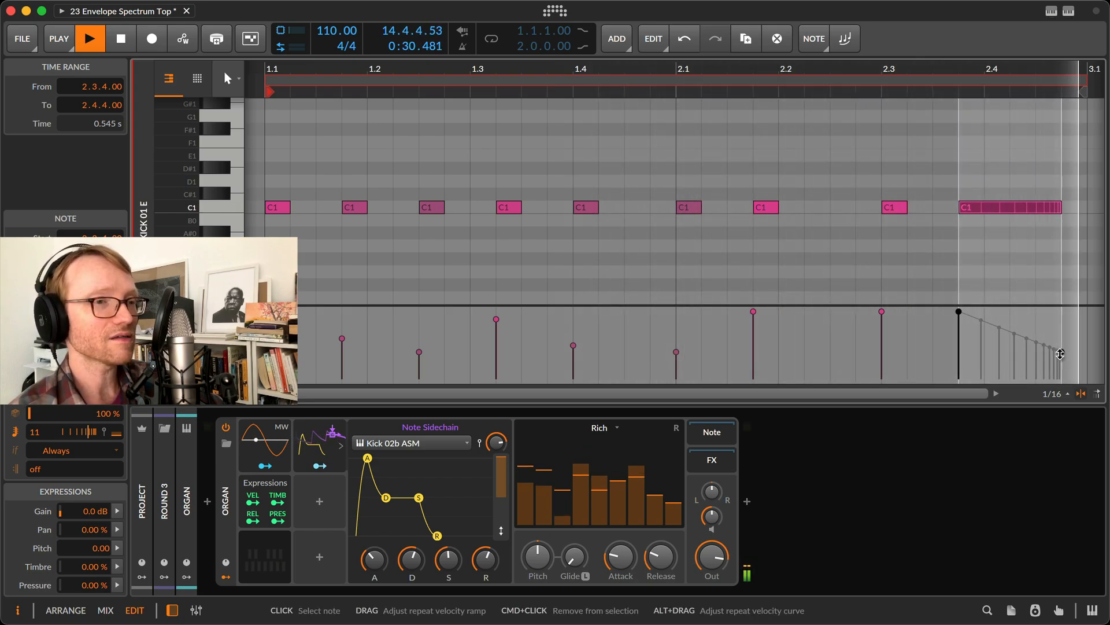
key(space)
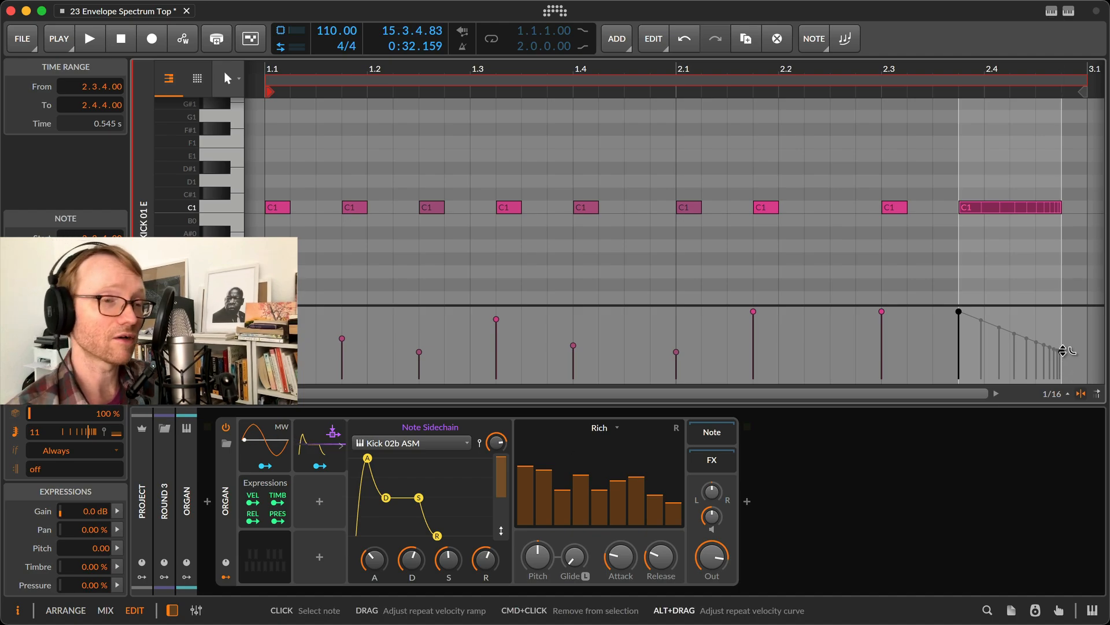
drag(1063, 351, 1063, 358)
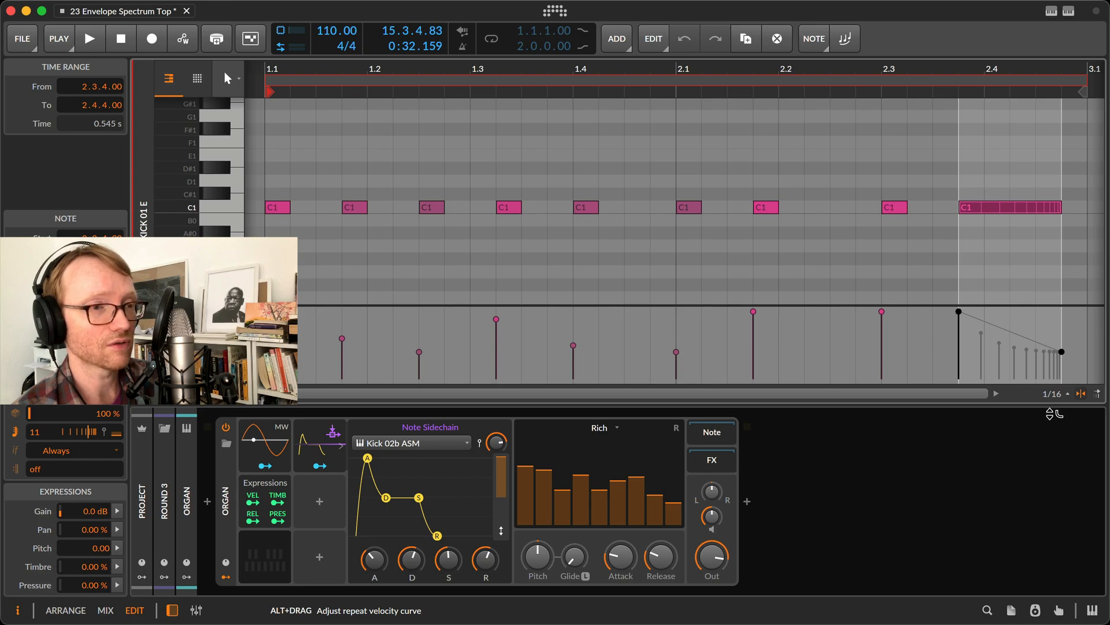
- Lower the kick repeats' ending velocity, and set the Note Sidechain's velocity sensitivity to 68% while the clip plays
drag(1063, 351, 1063, 361)
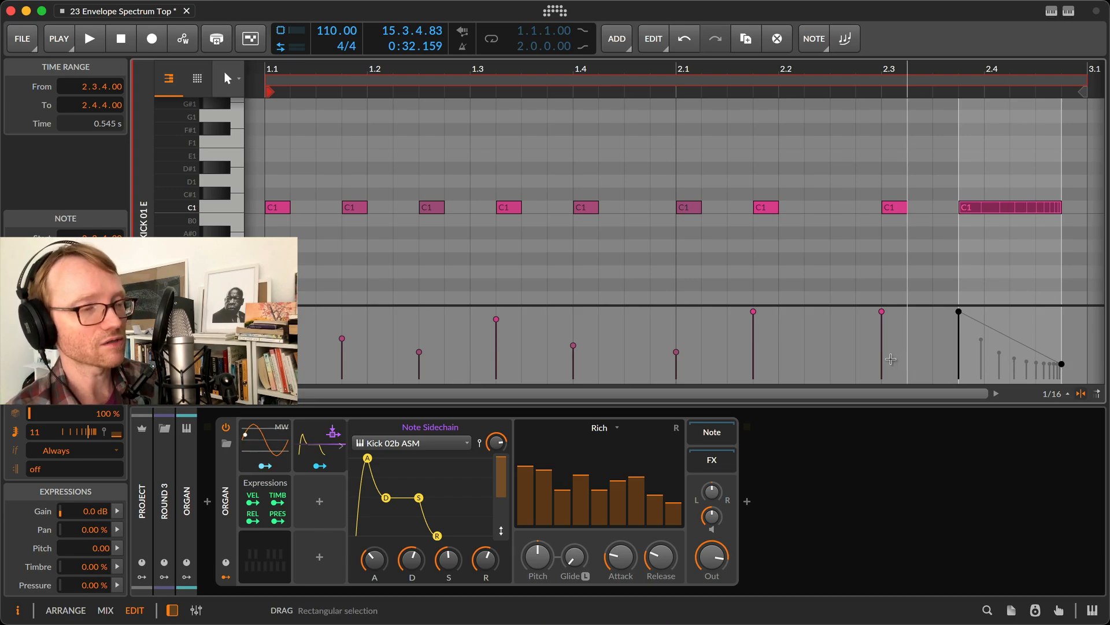
key(space)
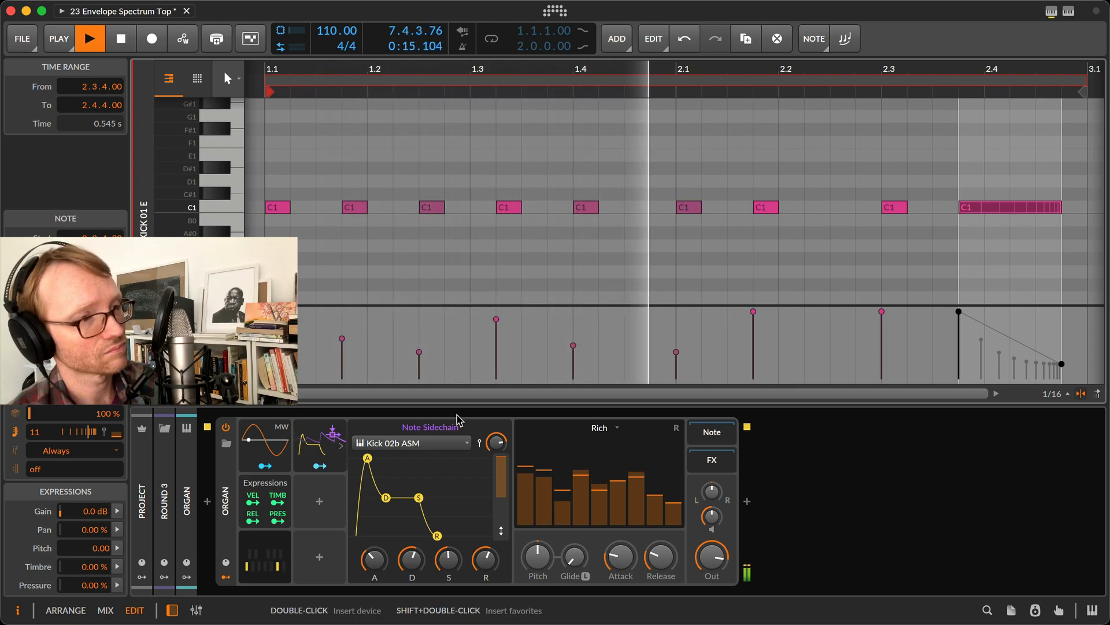
drag(497, 442, 496, 457)
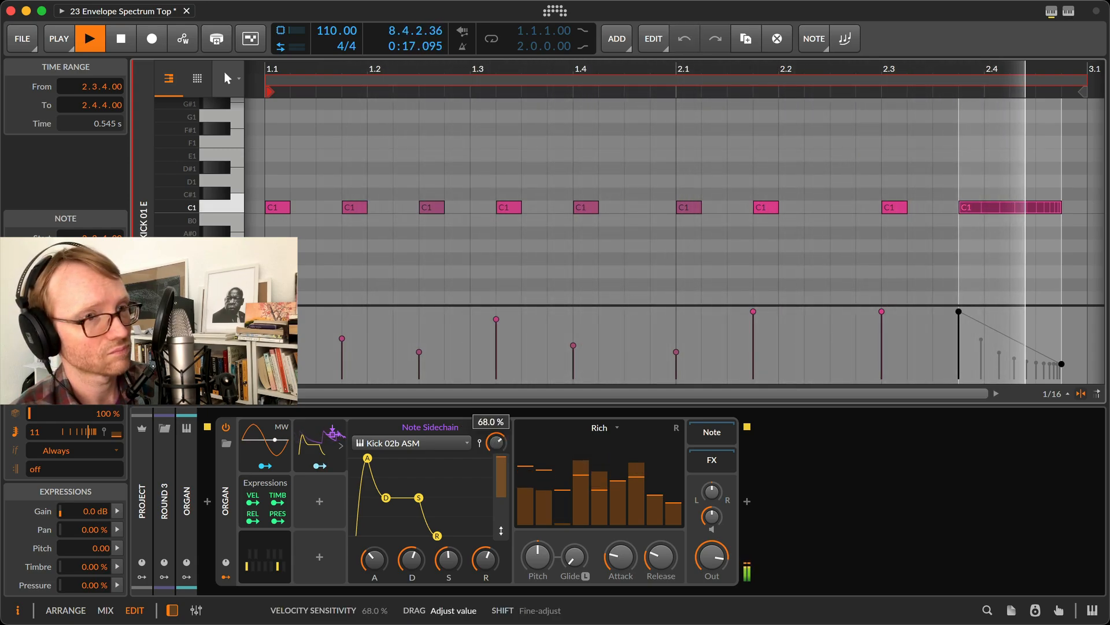
key(space)
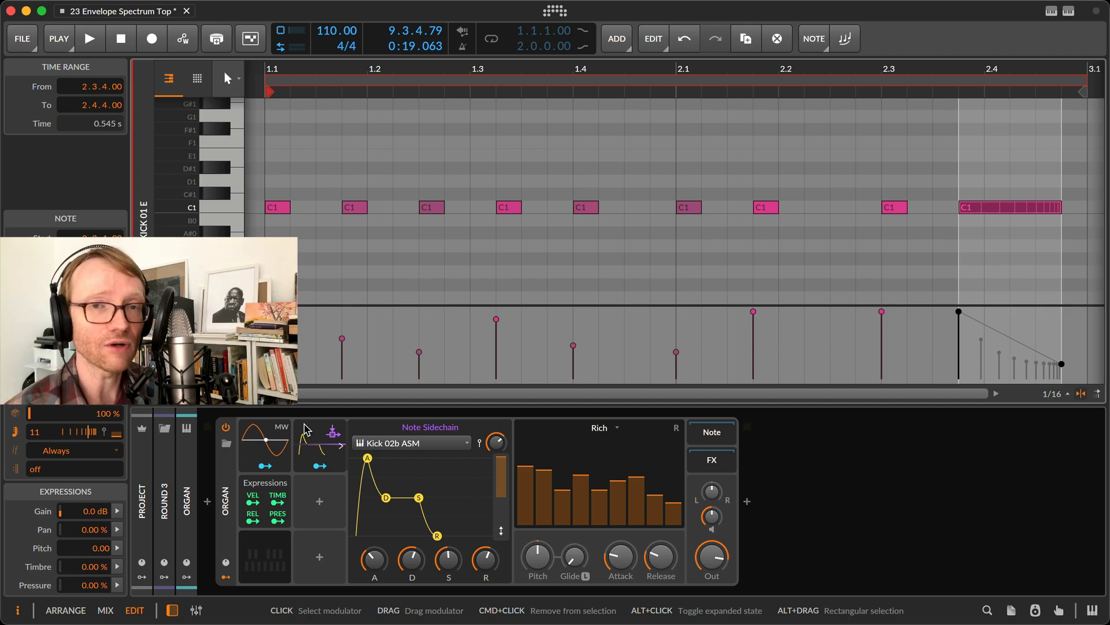
- Add a Wavetable LFO modulator to the Organ and lower its Index to the minimum for a sine shape
click(319, 502)
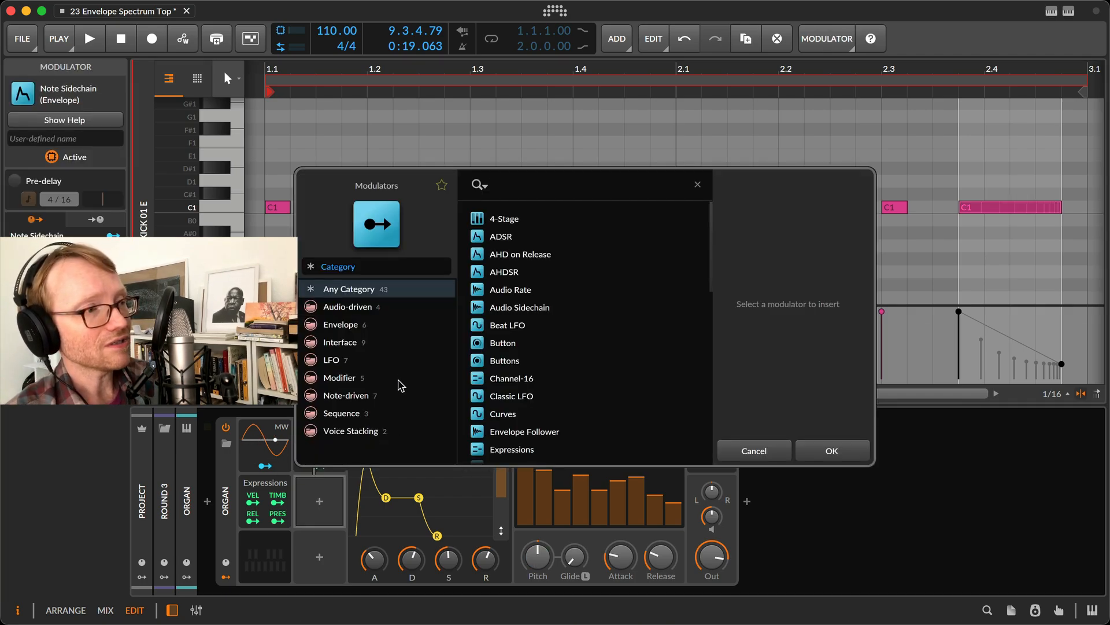
click(376, 360)
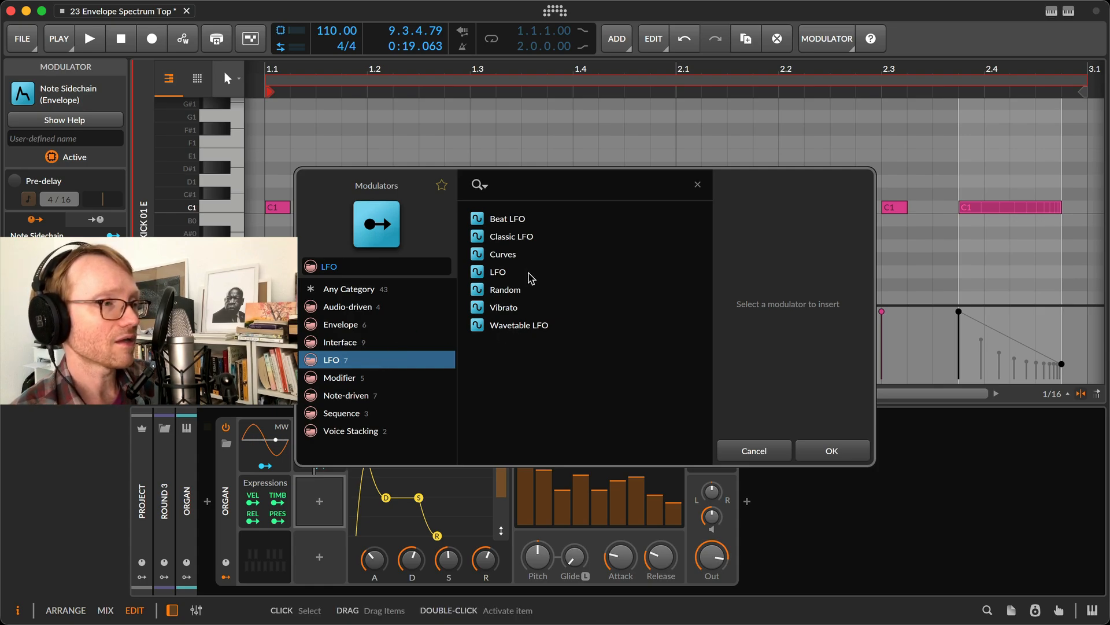
click(527, 325)
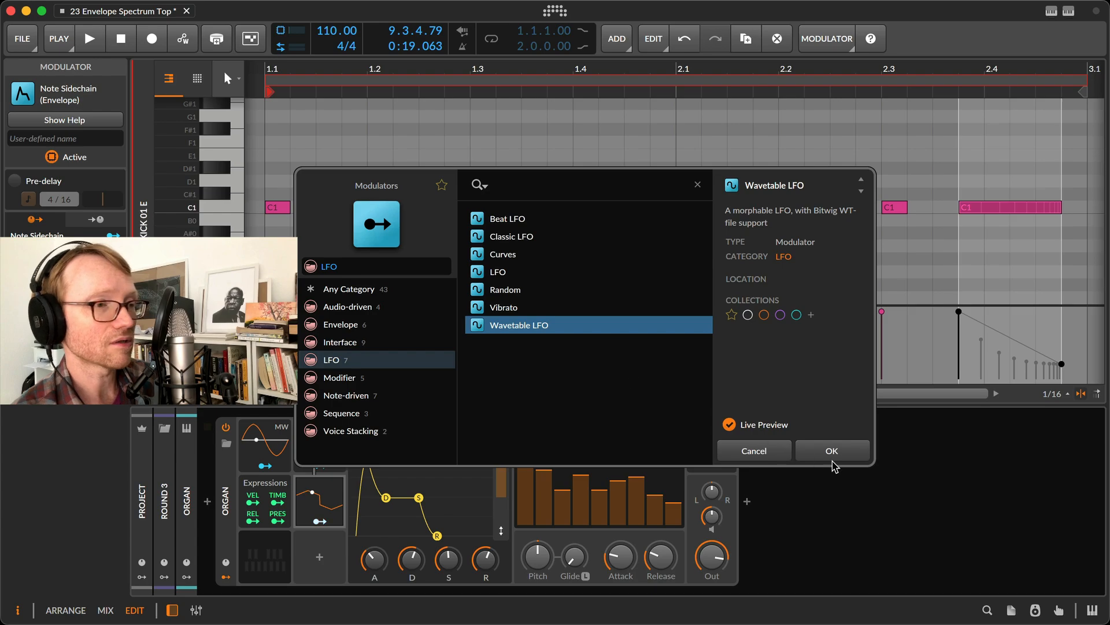
click(832, 452)
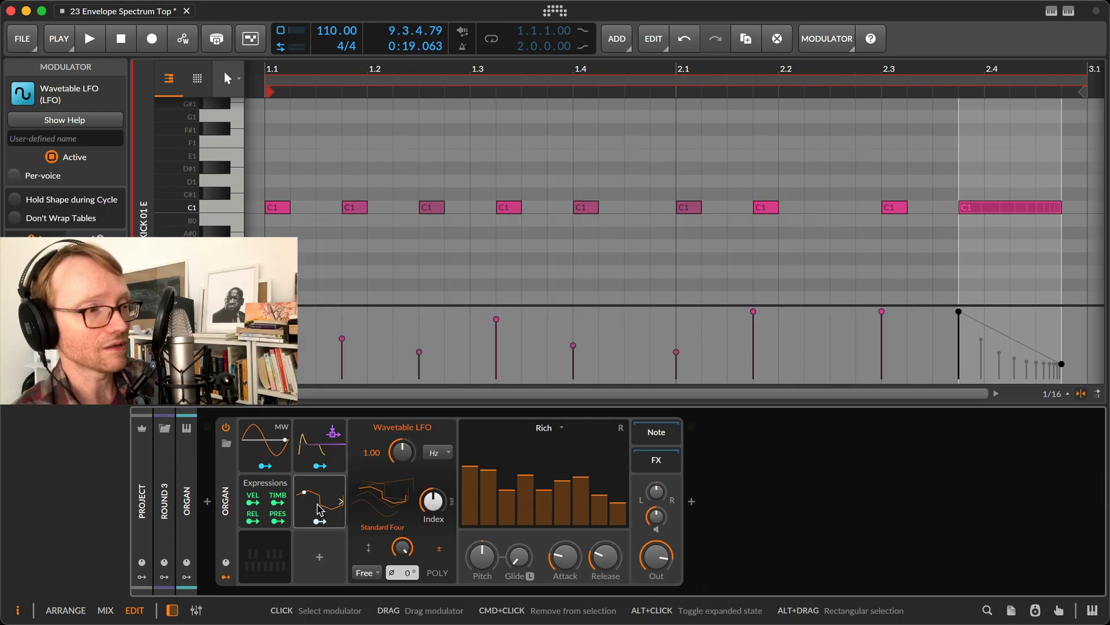
drag(440, 509, 440, 558)
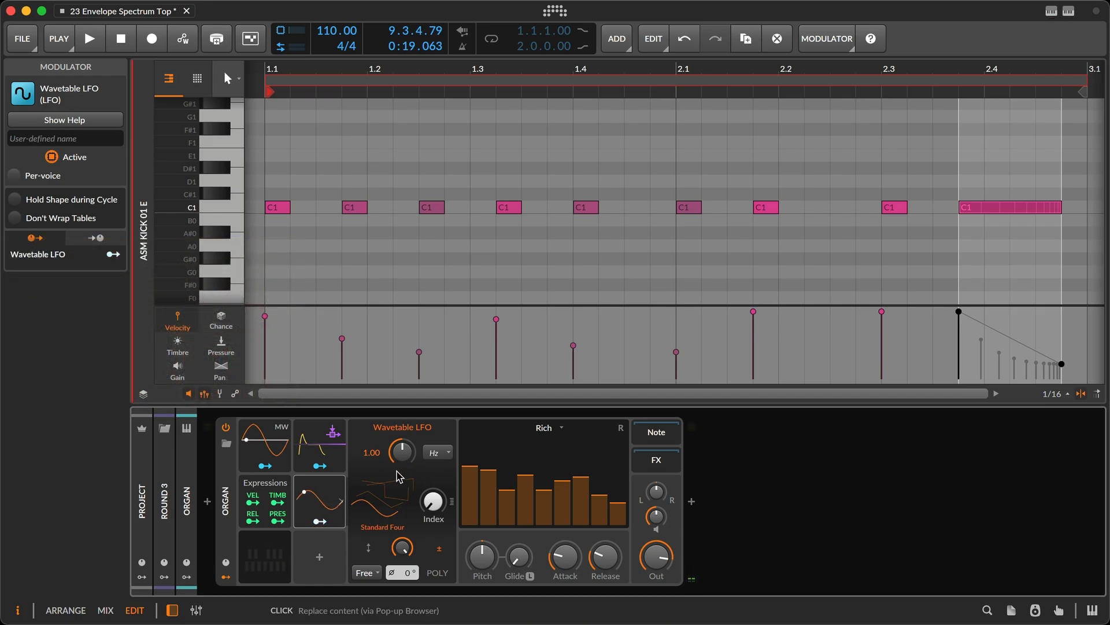
- Move all of the Note Sidechain's drawbar modulation mappings to the Wavetable LFO in the Organ's modulation list
click(300, 433)
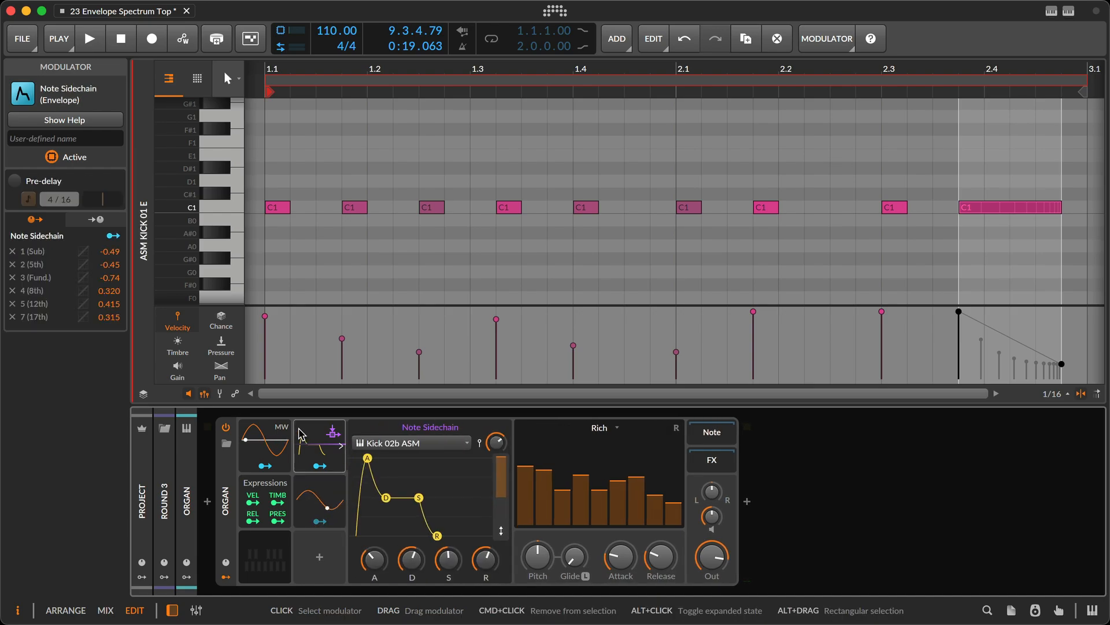
click(221, 487)
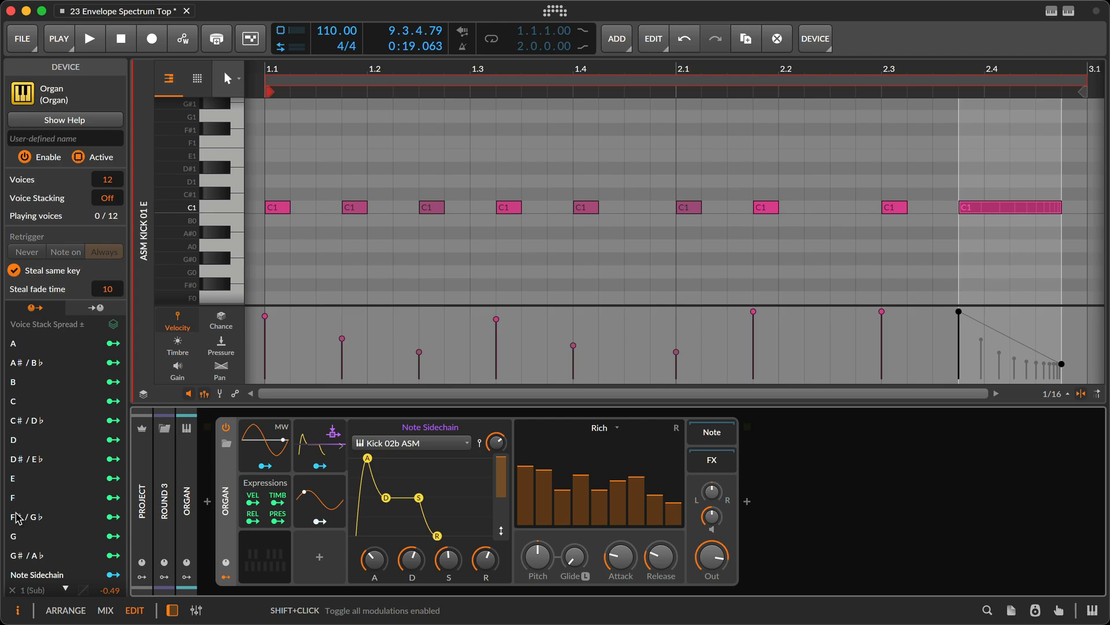
scroll(61, 503, down, 3)
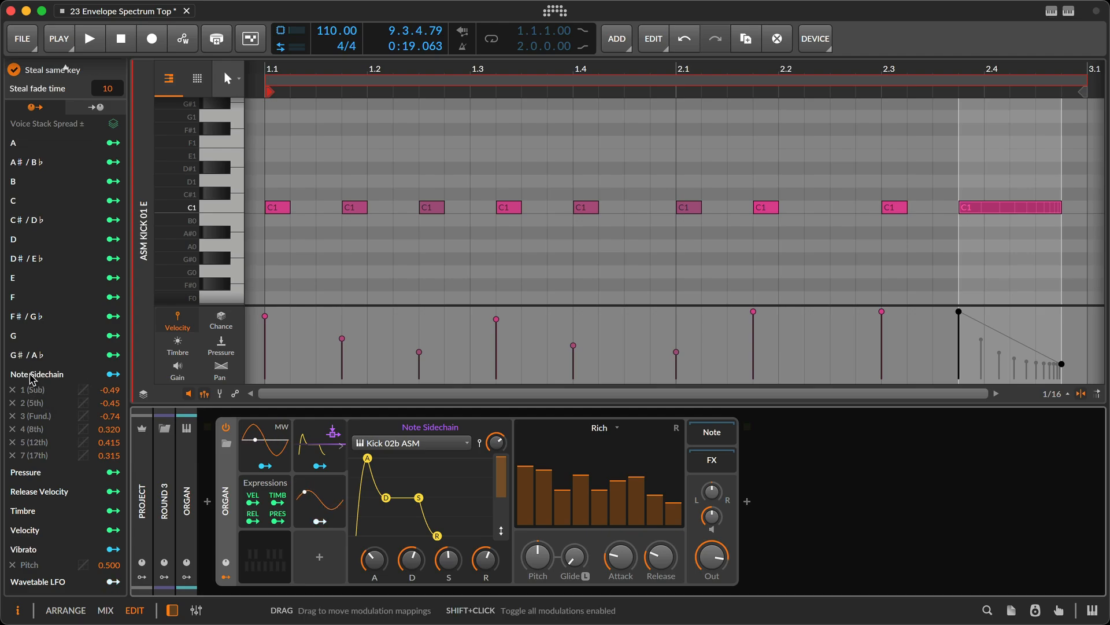
drag(32, 378, 42, 388)
drag(55, 429, 58, 500)
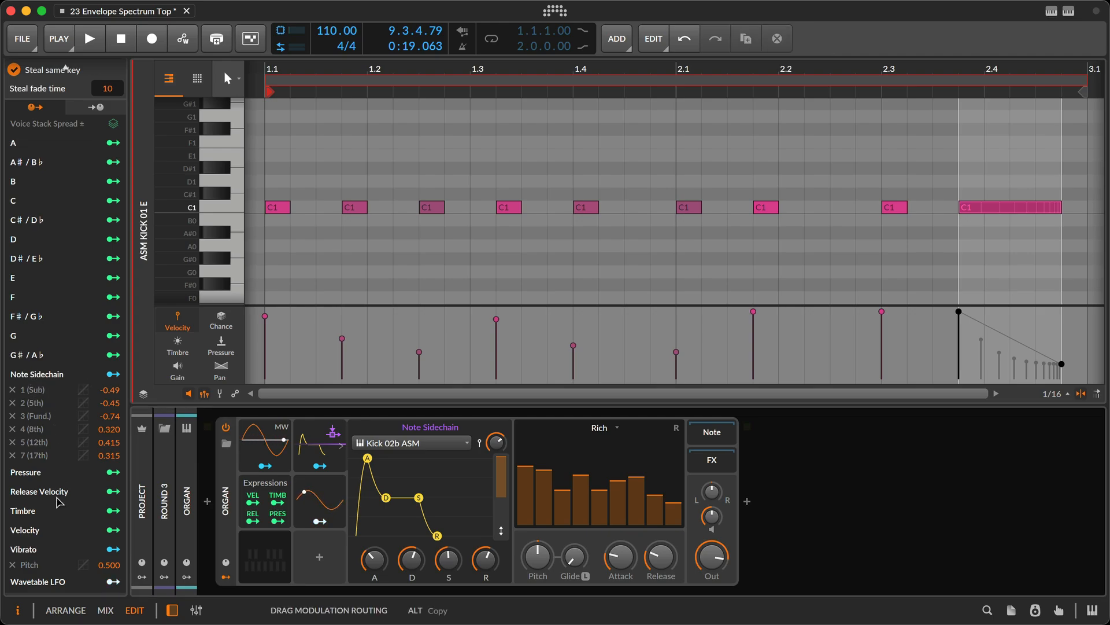
drag(36, 586, 37, 585)
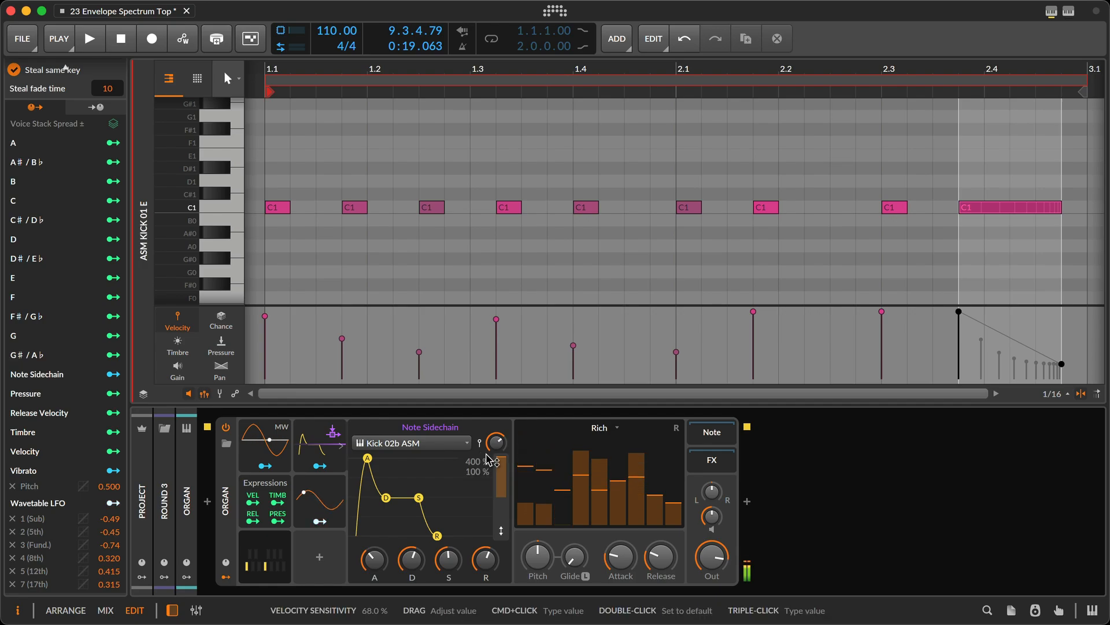
- Make the Wavetable LFO per-voice, set its timebase to Pitch (of current note) and reduce its rate to 0.51
click(322, 497)
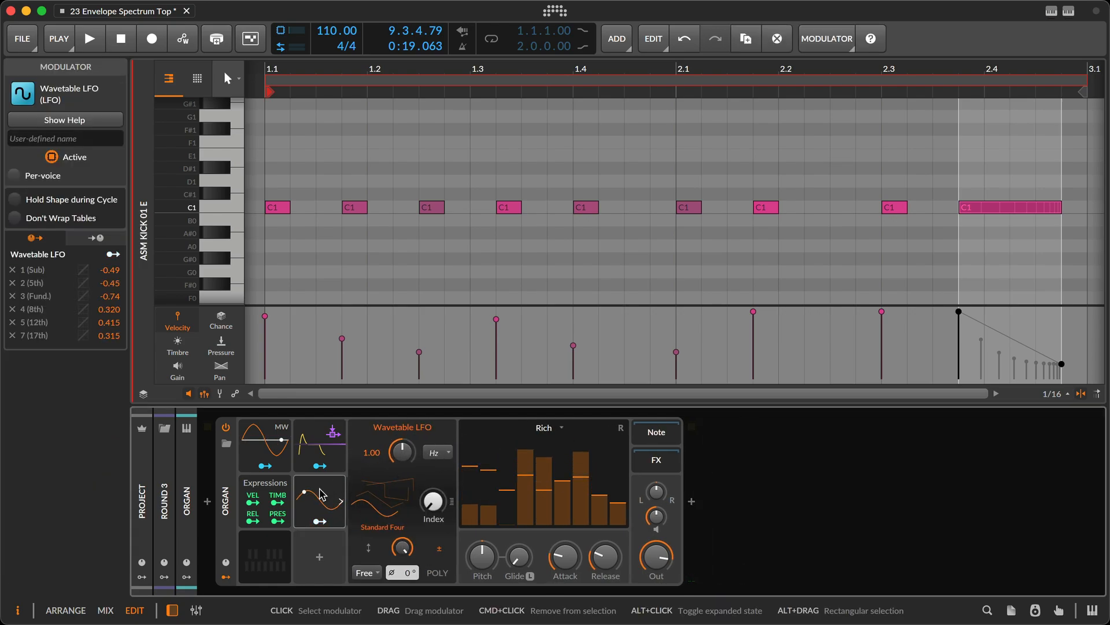
click(443, 457)
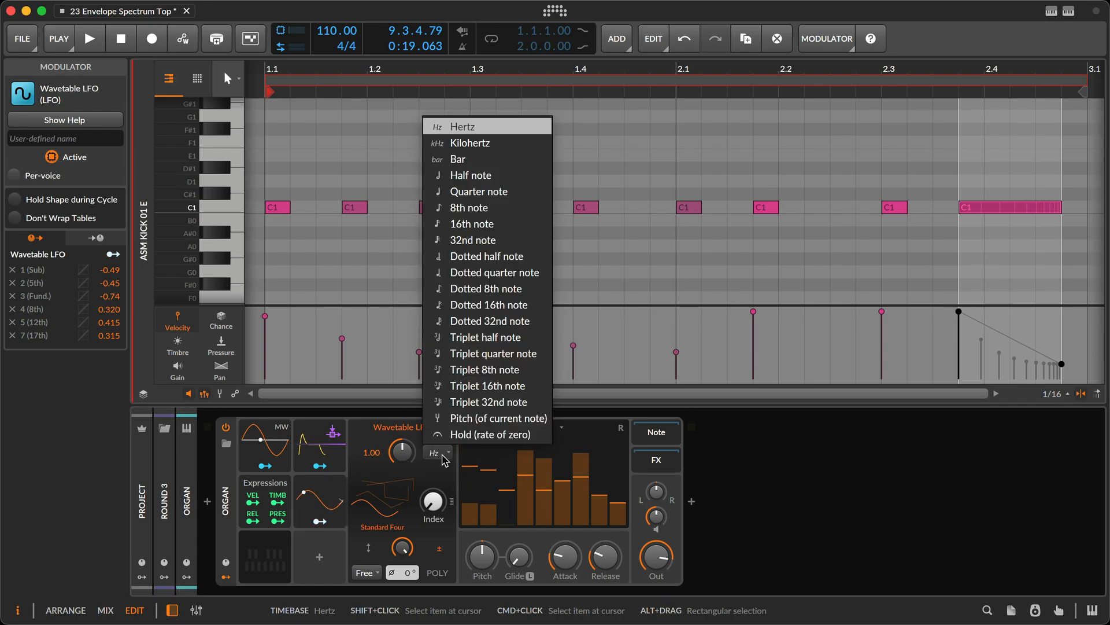
click(468, 435)
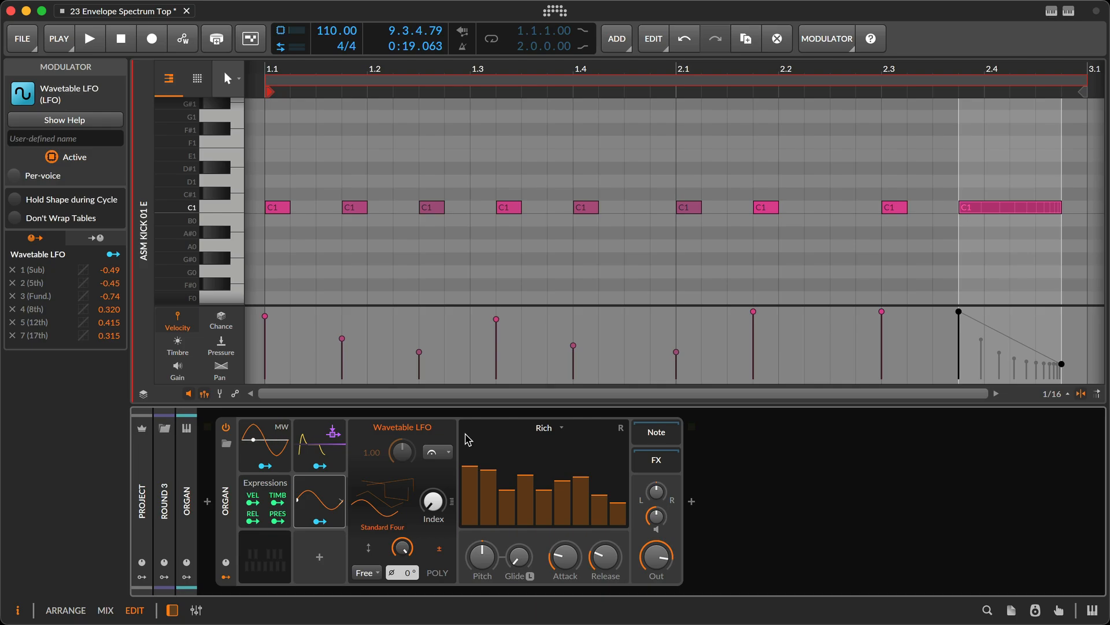
click(437, 573)
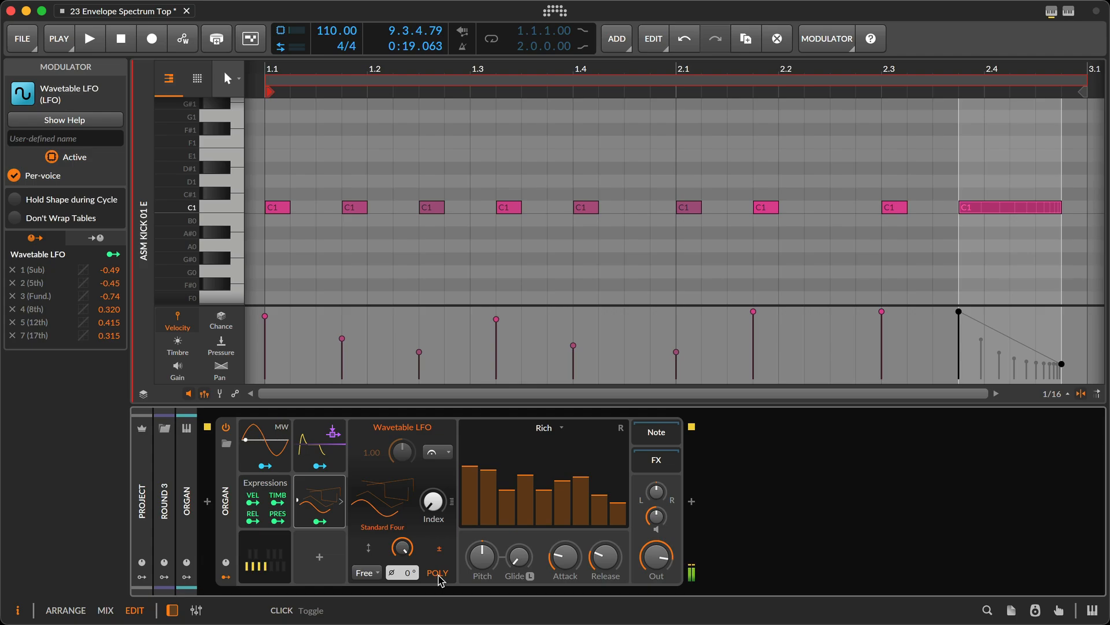
click(438, 451)
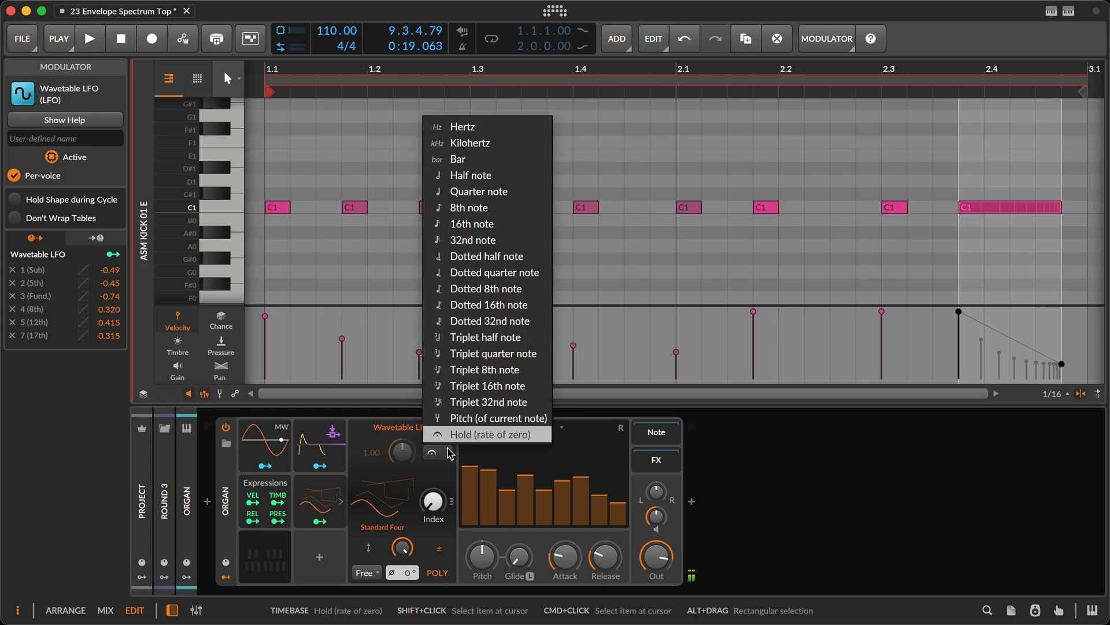
click(469, 418)
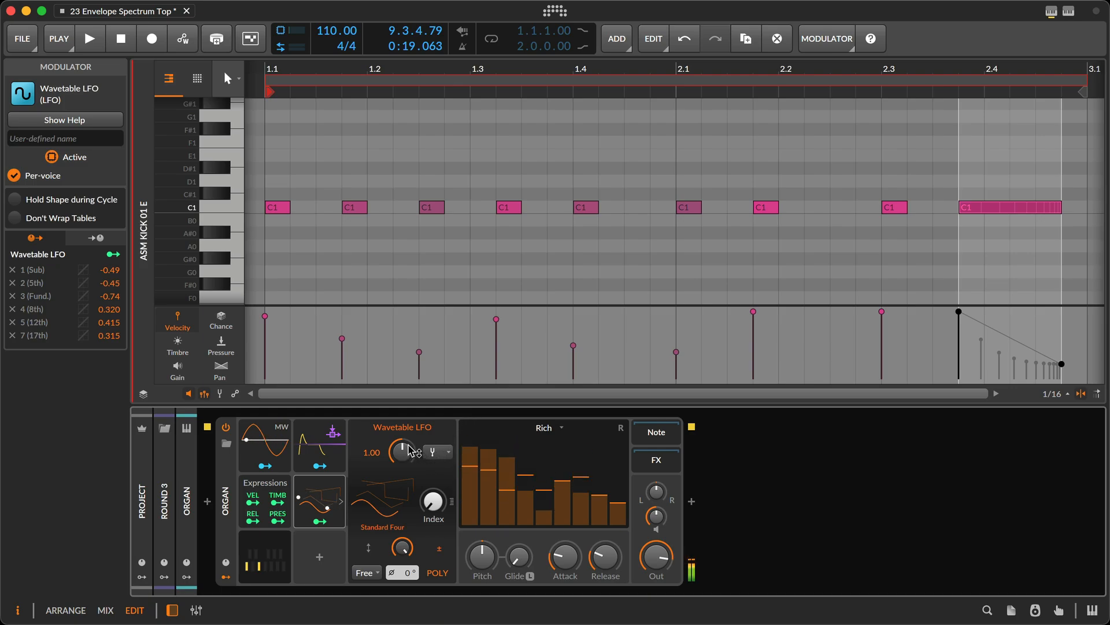
drag(409, 450, 409, 473)
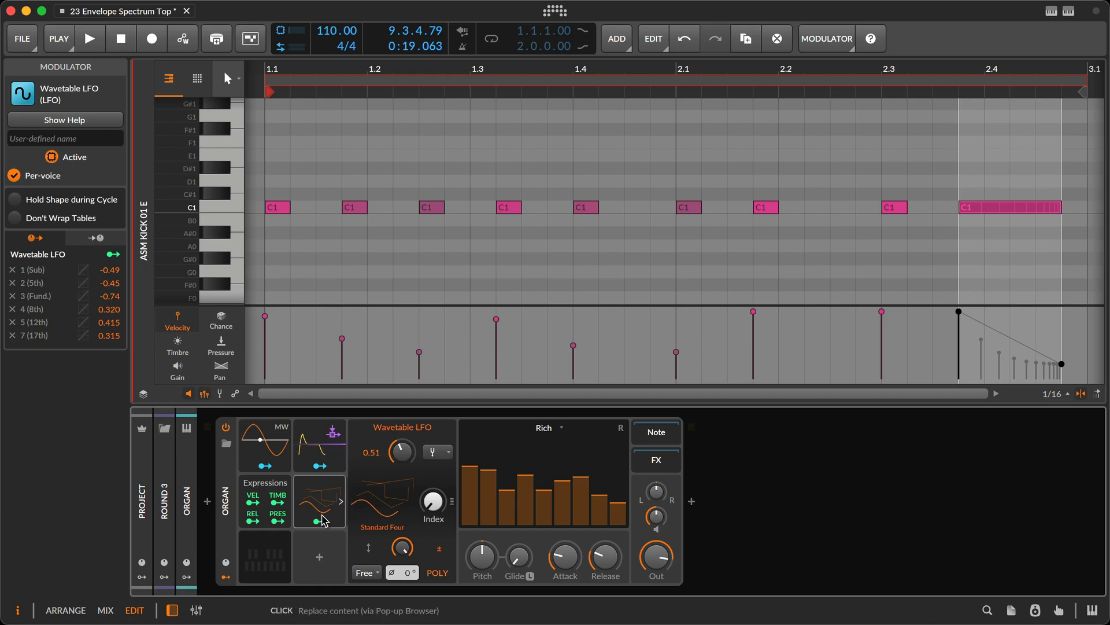
- Set the Wavetable LFO's amount to 0%, modulate it by 49.4% from the Note Sidechain, and play the clip to hear it
click(319, 466)
mouse_move(402, 547)
mouse_down()
mouse_move(402, 532)
mouse_move(402, 549)
mouse_up()
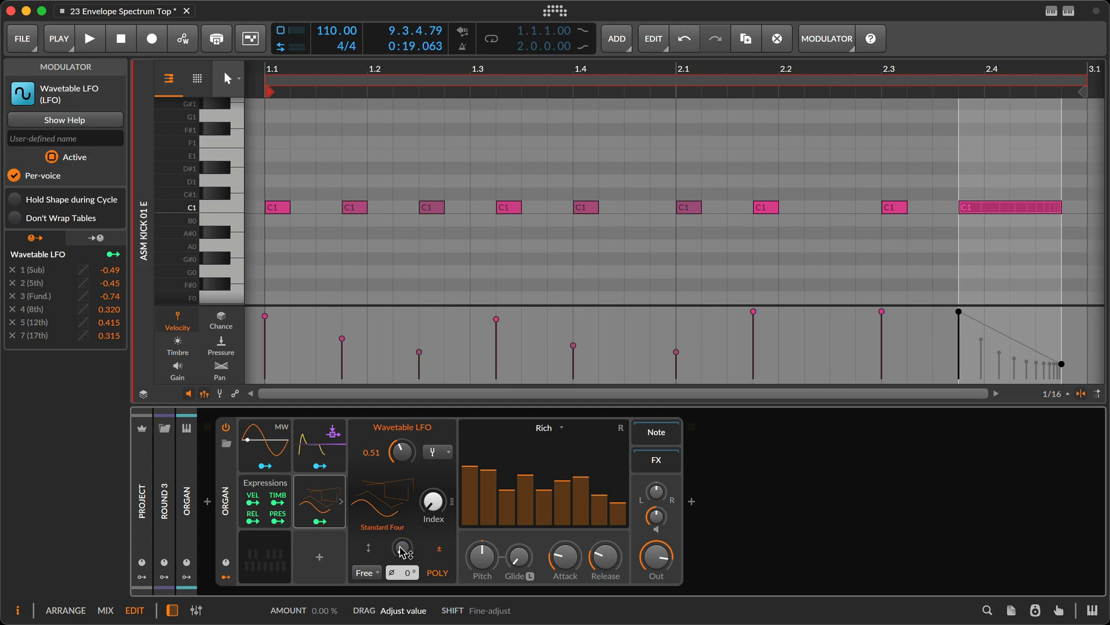
click(320, 466)
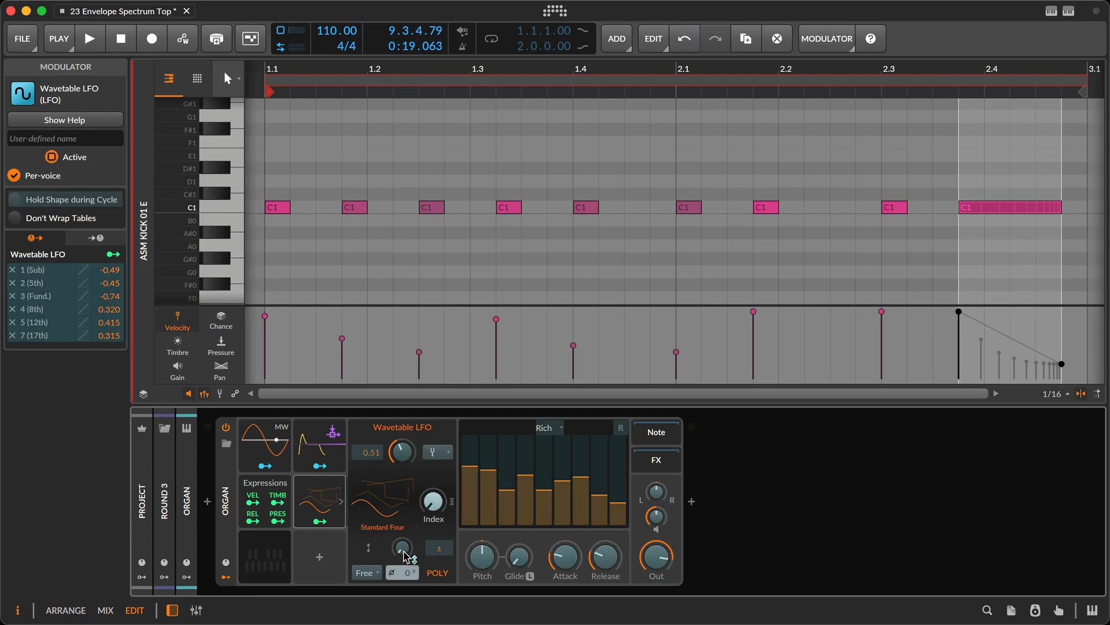
drag(402, 548, 402, 531)
key(Escape)
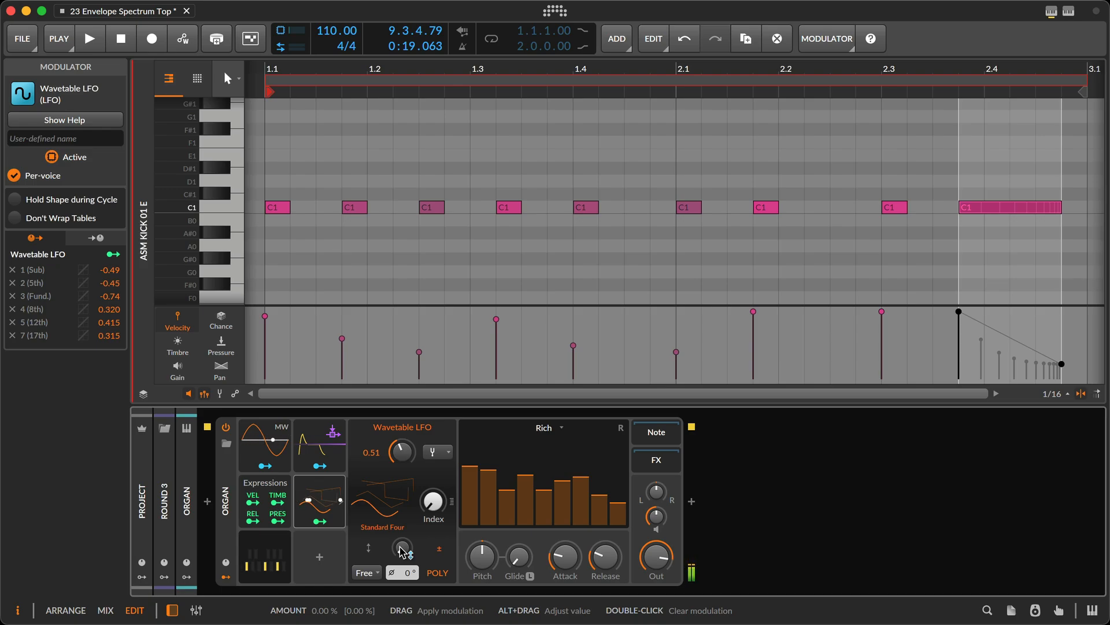
key(space)
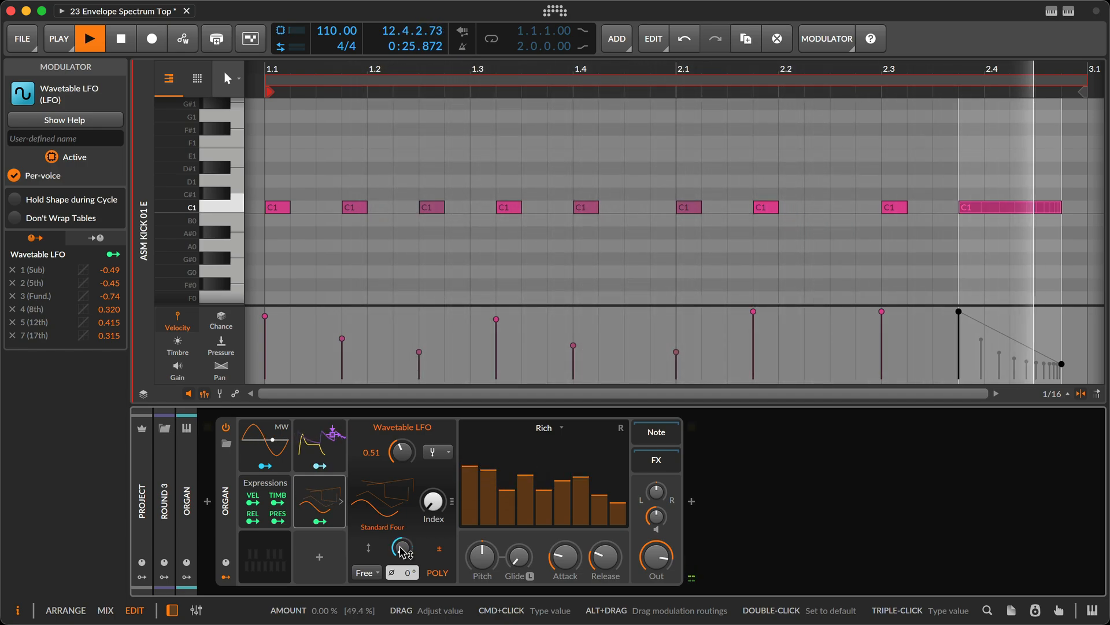
key(space)
- Return to the arrangement, mute and collapse the Round 3 group, and select the Fibonacci Runner v2 track
key(Tab)
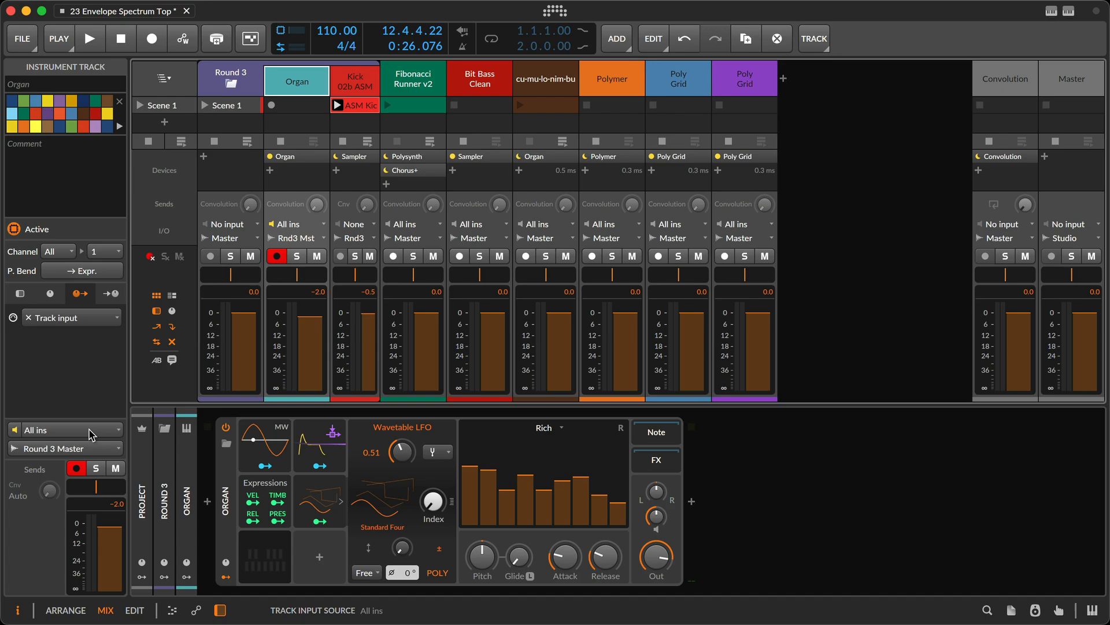
key(Tab)
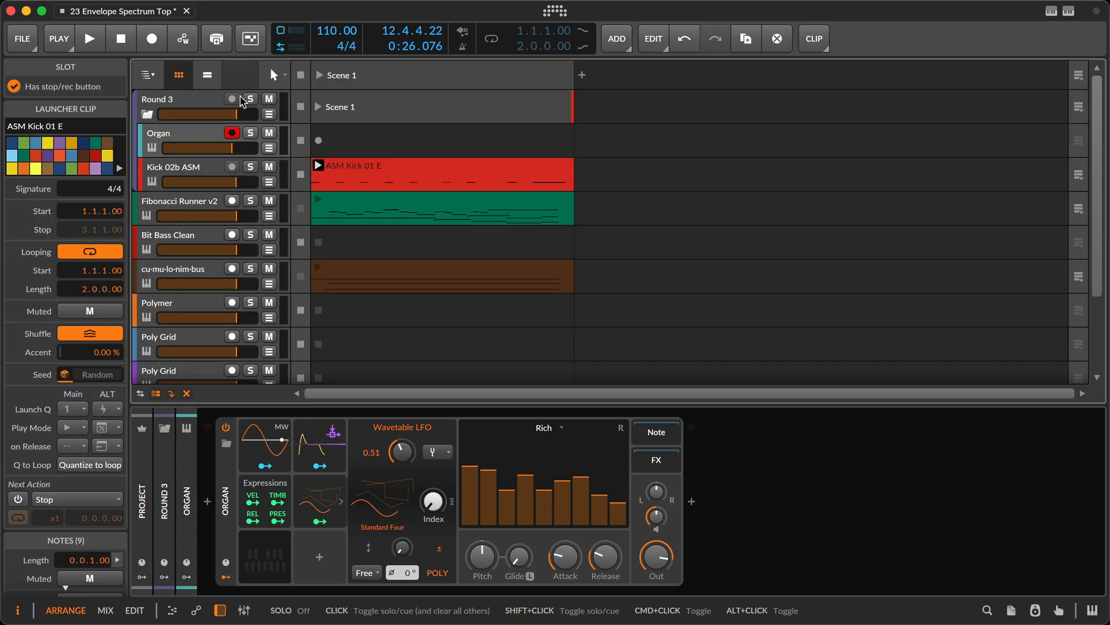
click(258, 101)
click(148, 114)
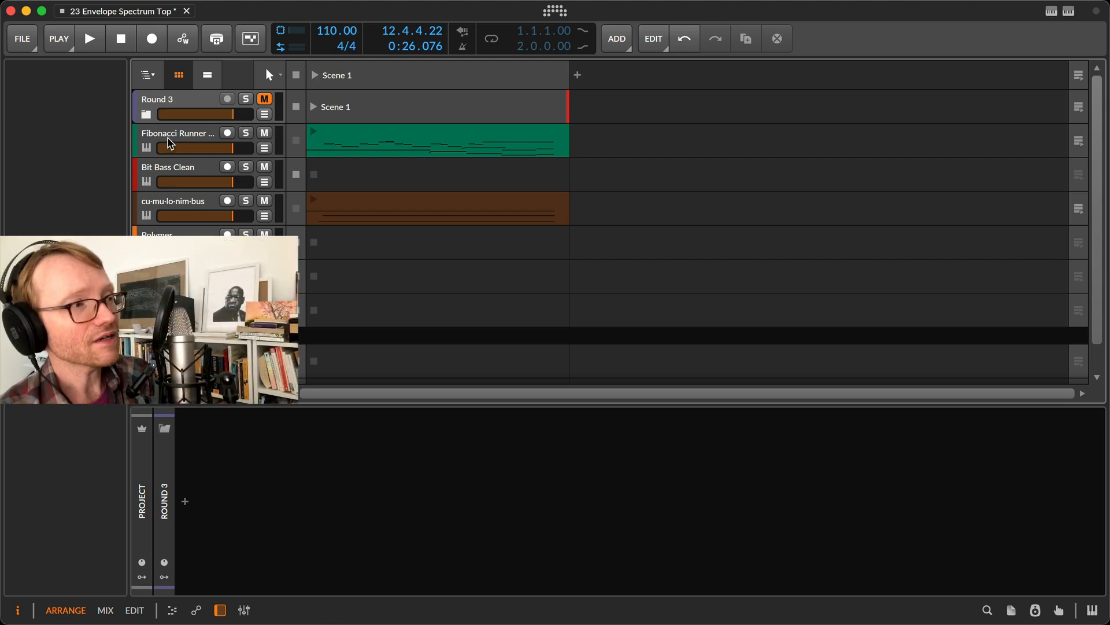
click(168, 139)
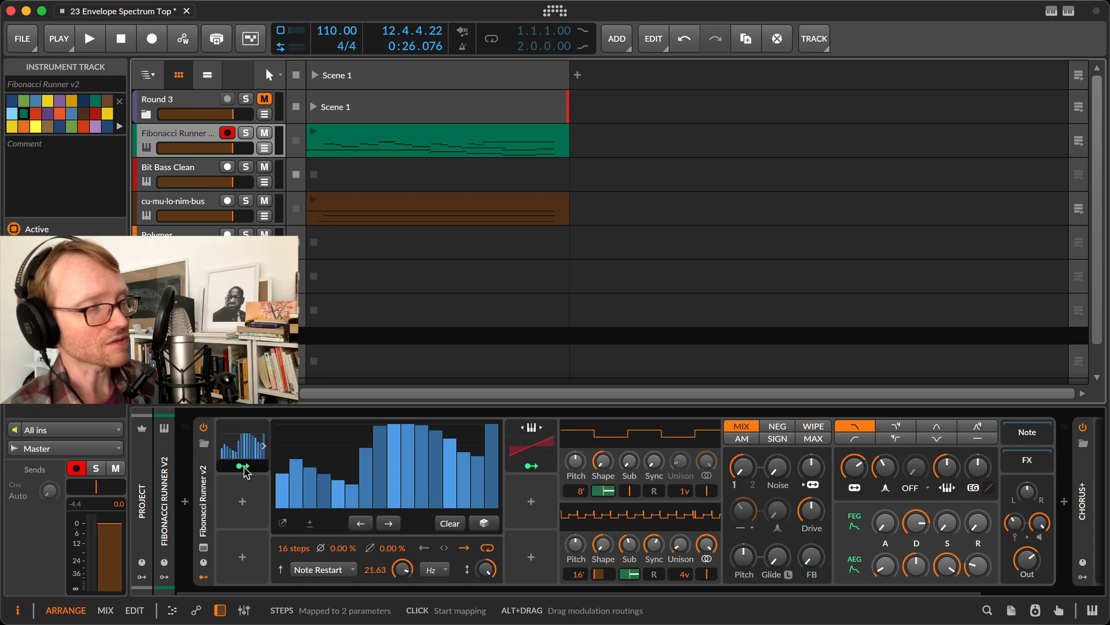
- Redraw the Steps modulator's pattern freehand, raising several late steps to full height and pulling one among them down
mouse_move(278, 466)
mouse_down()
mouse_move(340, 453)
mouse_move(397, 461)
mouse_move(498, 504)
mouse_up()
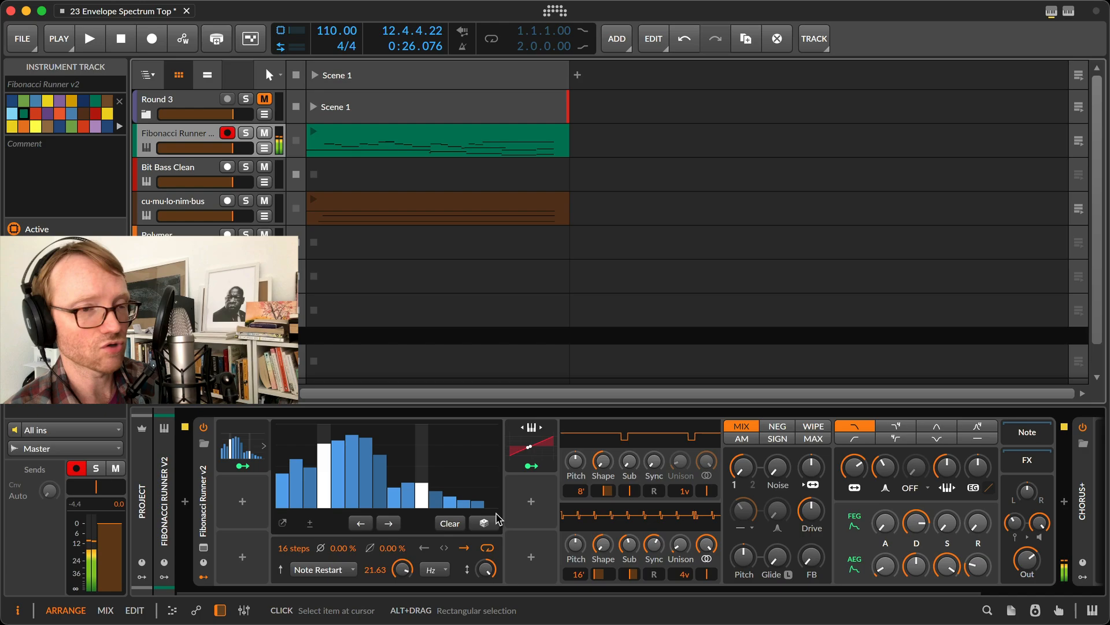
drag(498, 501, 427, 387)
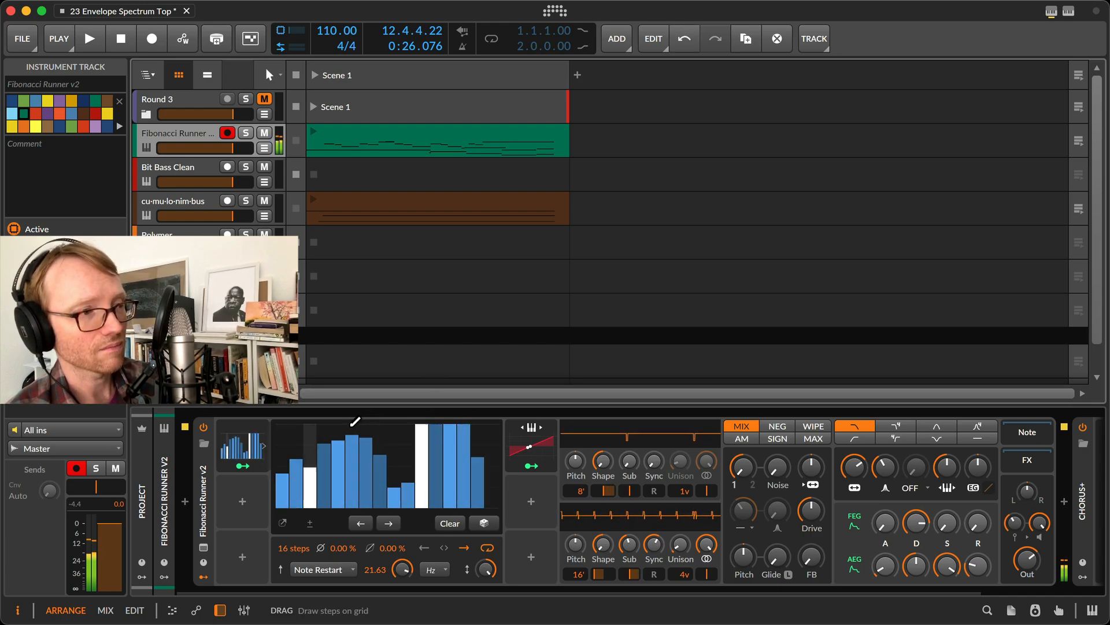
drag(350, 427, 350, 418)
click(448, 477)
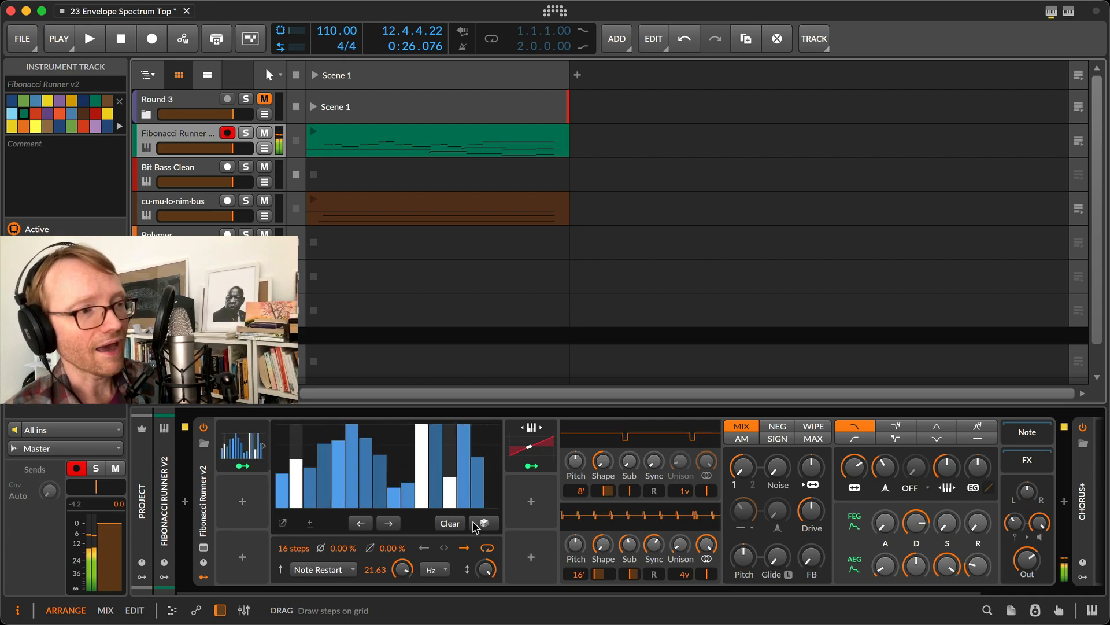
- Examine the Generate and Transform options available for the Steps modulator's pattern
right_click(415, 527)
click(416, 526)
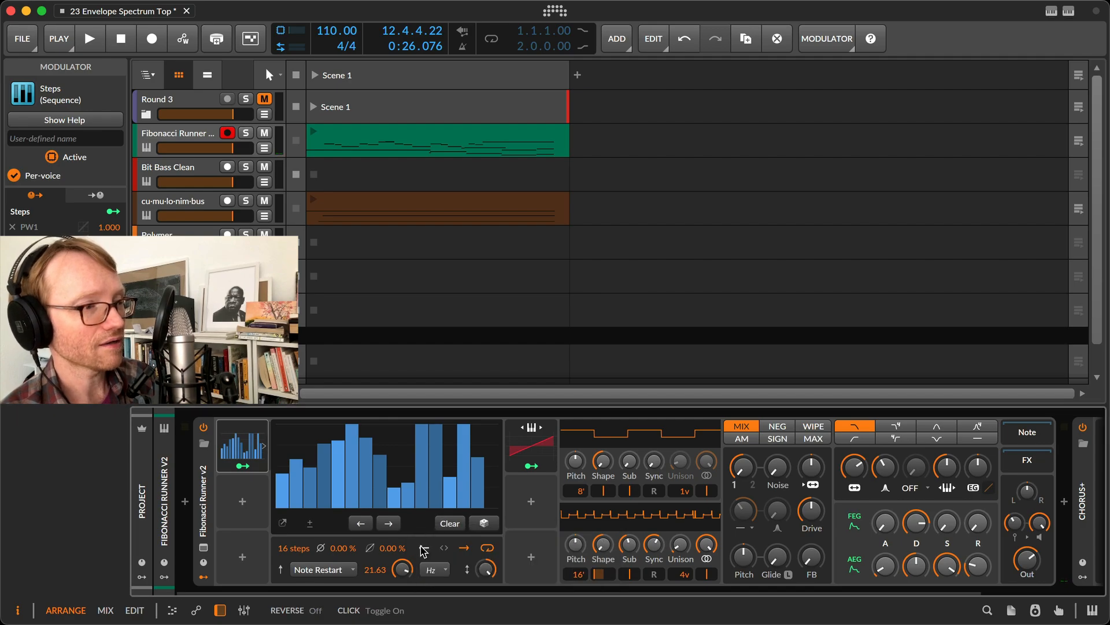
right_click(413, 546)
click(414, 546)
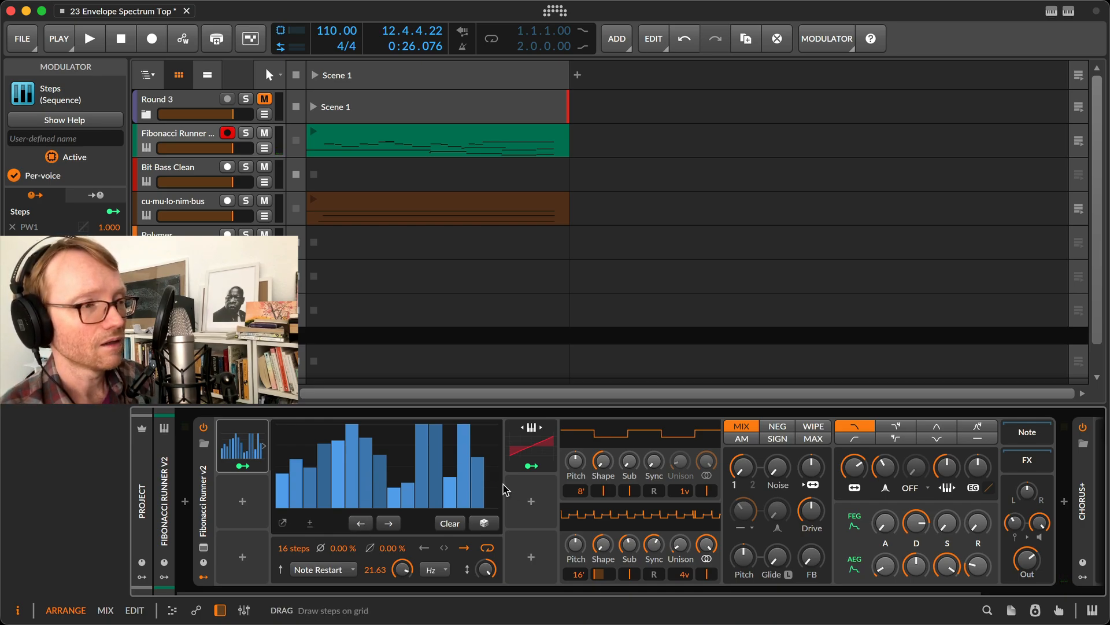
right_click(377, 462)
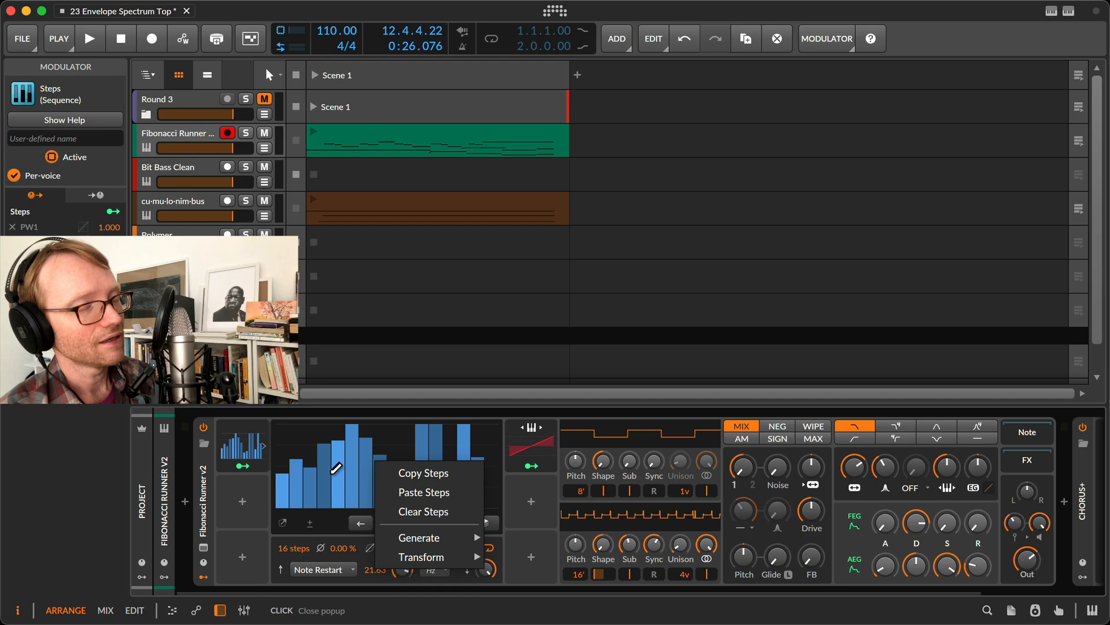
mouse_move(416, 538)
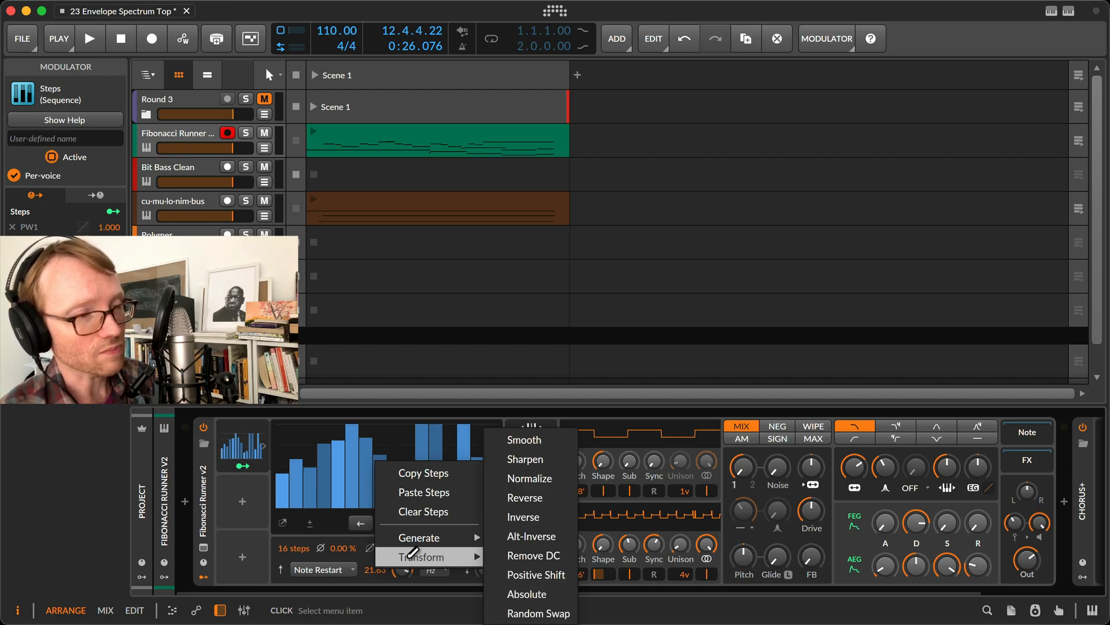
key(Escape)
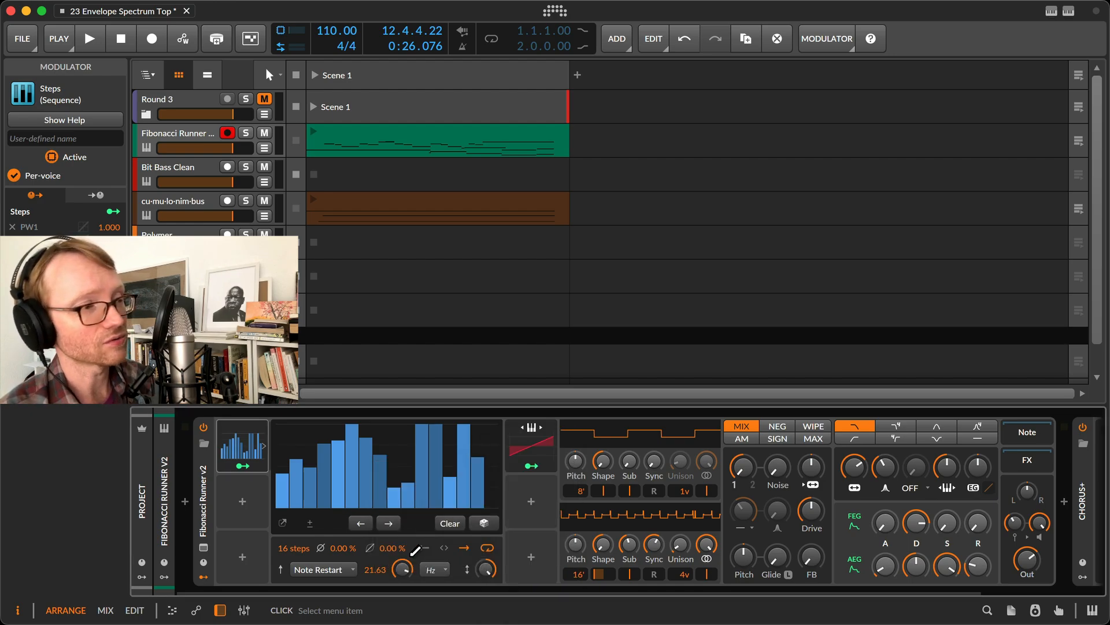
- Shift the Steps modulator's pattern seven steps to the right
click(393, 521)
click(392, 520)
click(392, 521)
click(393, 521)
click(392, 521)
click(393, 522)
click(393, 522)
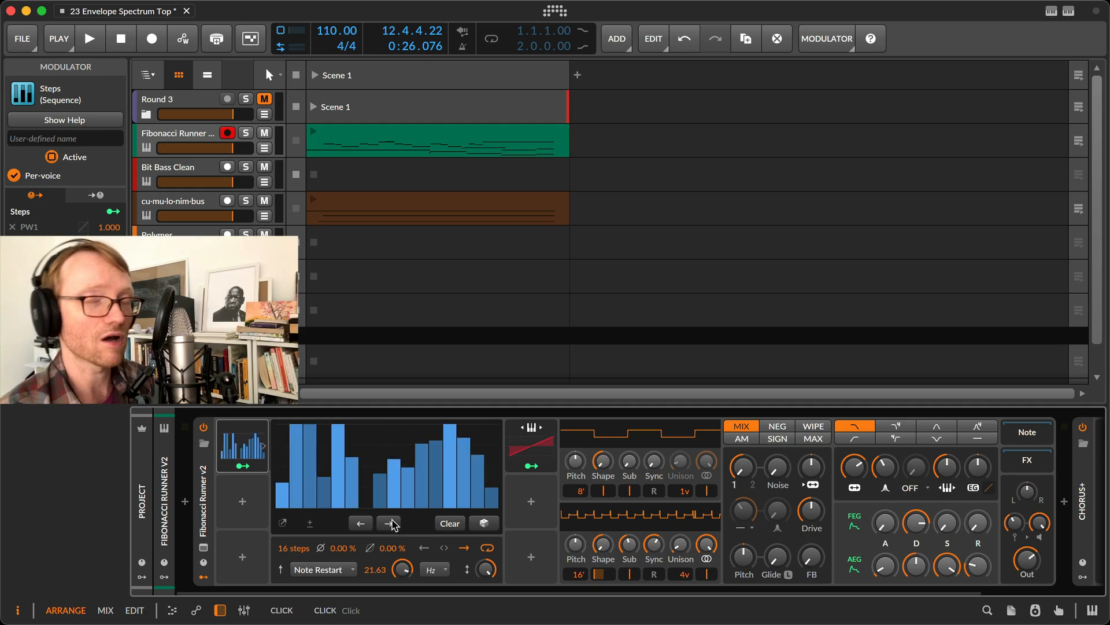
- Generate a Fibonacci pattern in the Steps modulator, then collapse its editor
right_click(385, 470)
mouse_move(411, 547)
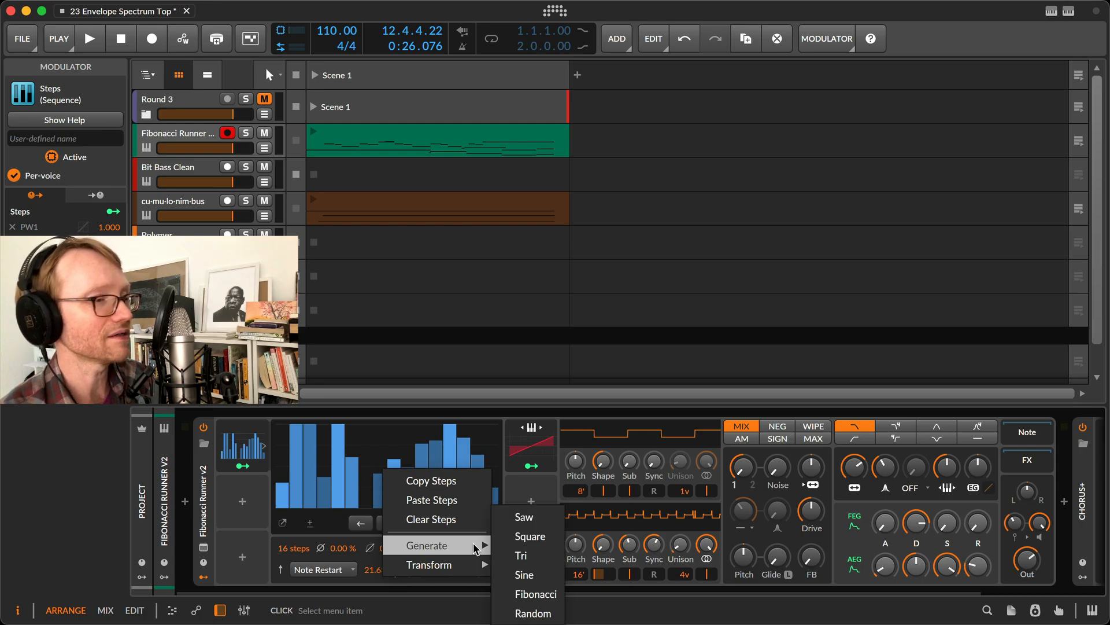
click(536, 595)
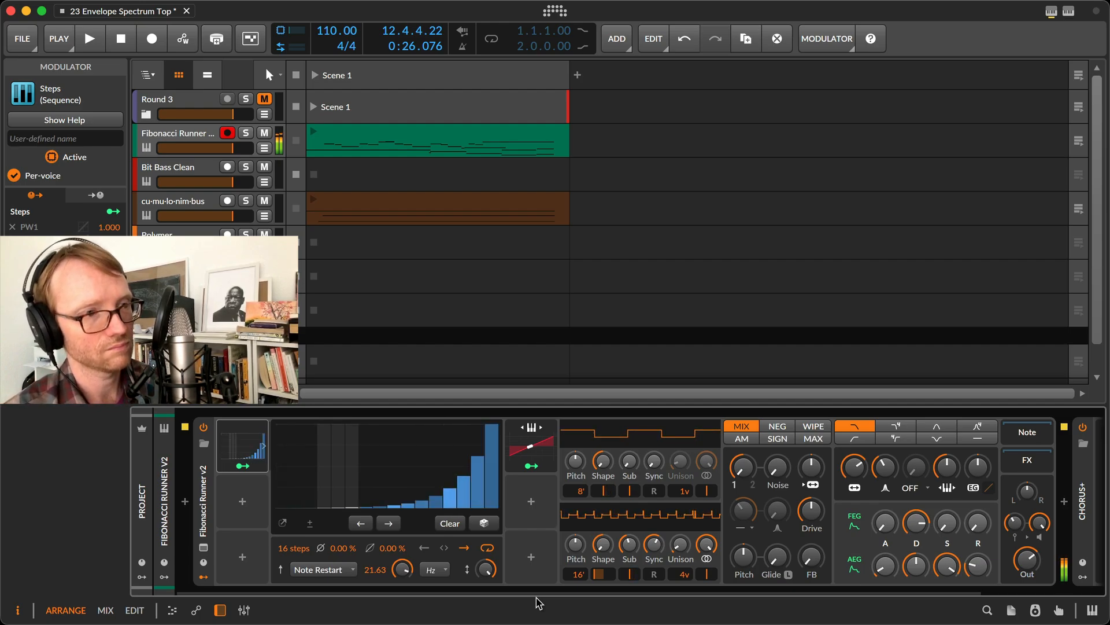
click(237, 450)
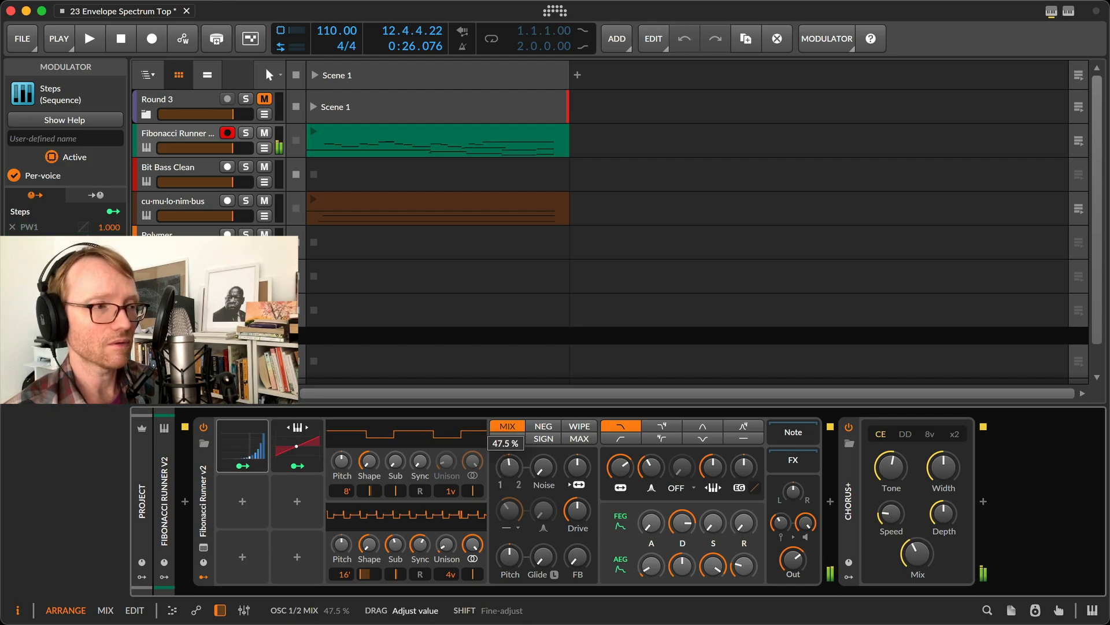
- Turn the oscillator mix down to oscillator 1 and add an AHD on Release envelope modulator to Fibonacci Runner v2
mouse_move(508, 466)
mouse_down()
mouse_move(508, 408)
mouse_move(512, 474)
mouse_up()
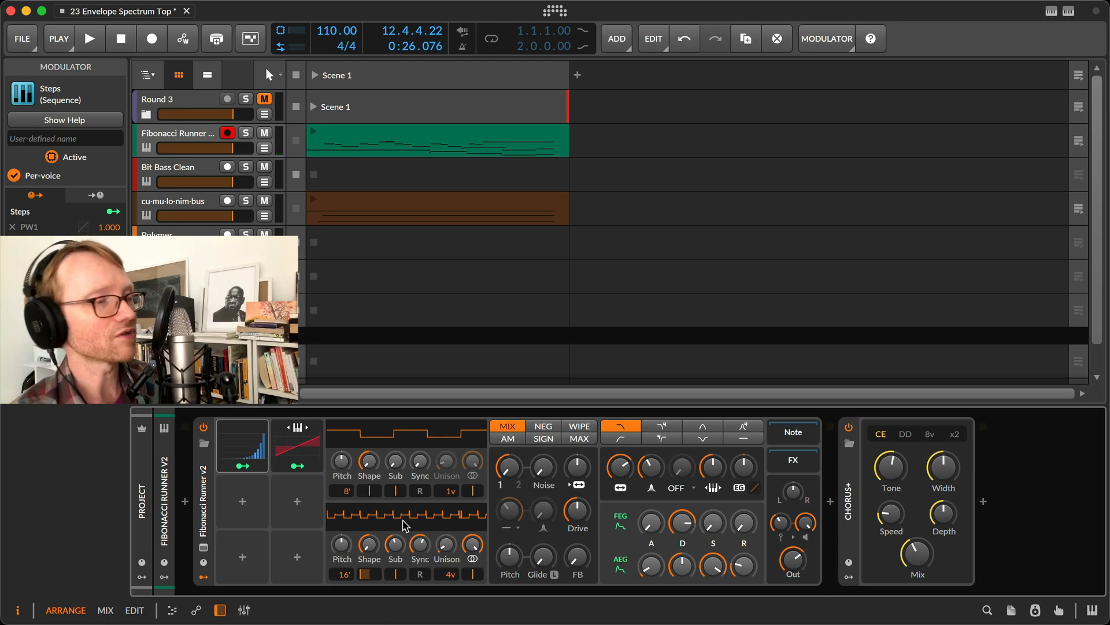
click(244, 502)
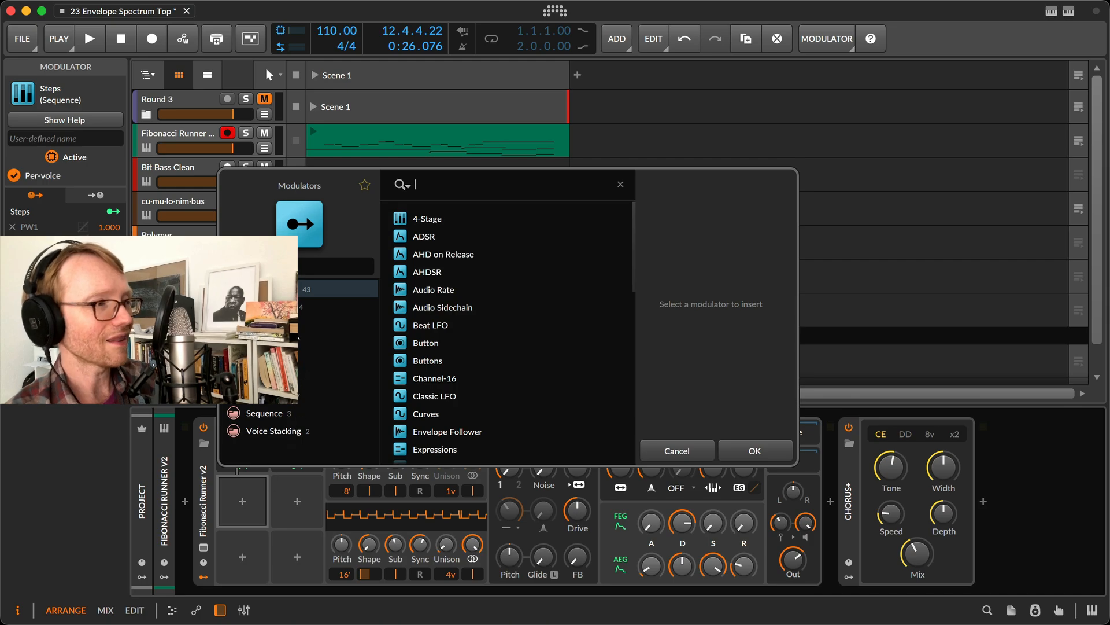
click(278, 324)
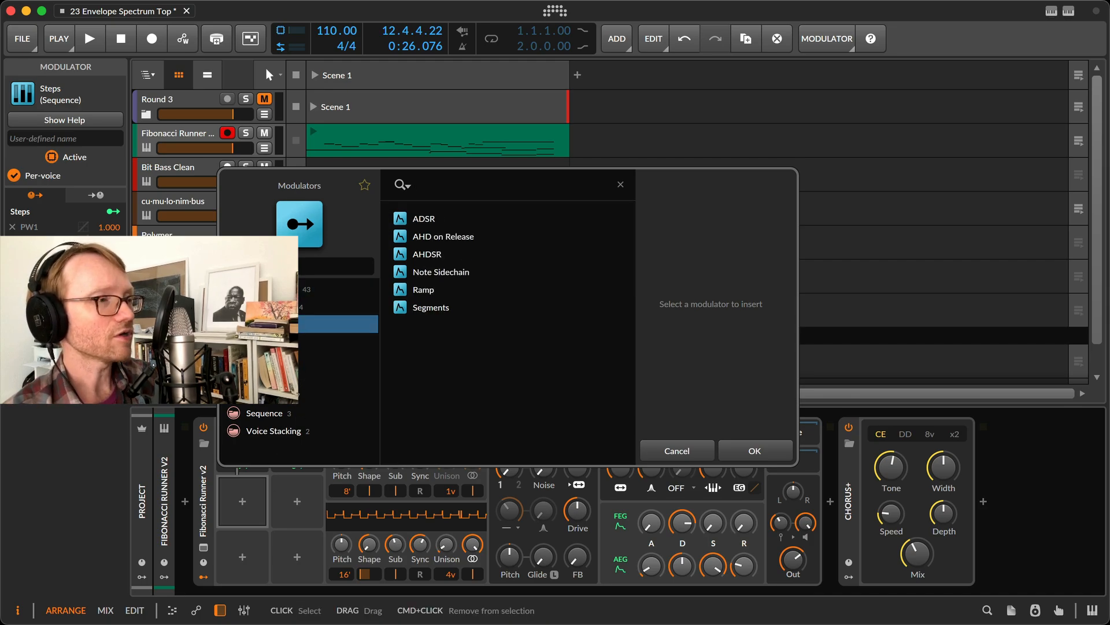
click(456, 247)
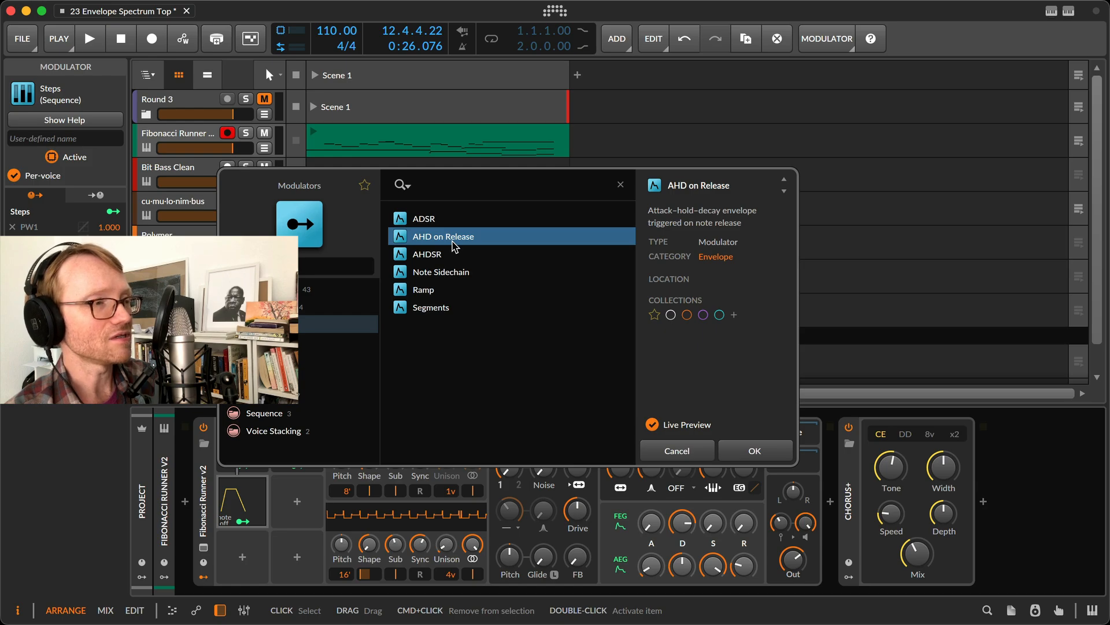
click(743, 458)
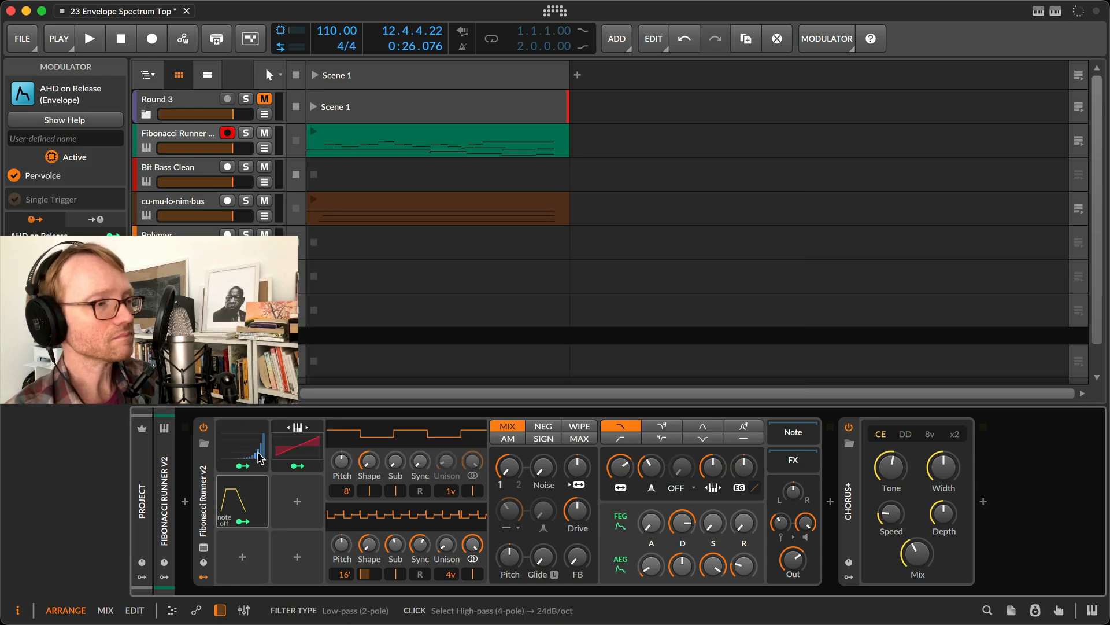
- Set the AHD on Release attack to 1.53 s and decay to 2.39 s, and map it to the 1/2 Mix by 1.000
click(241, 498)
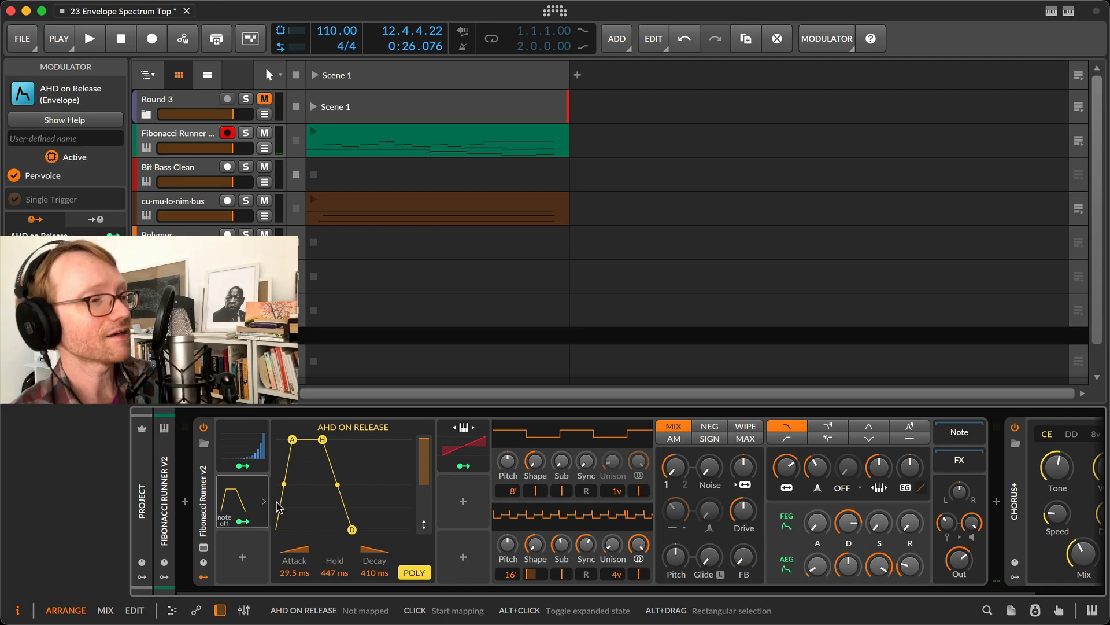
drag(292, 439, 312, 440)
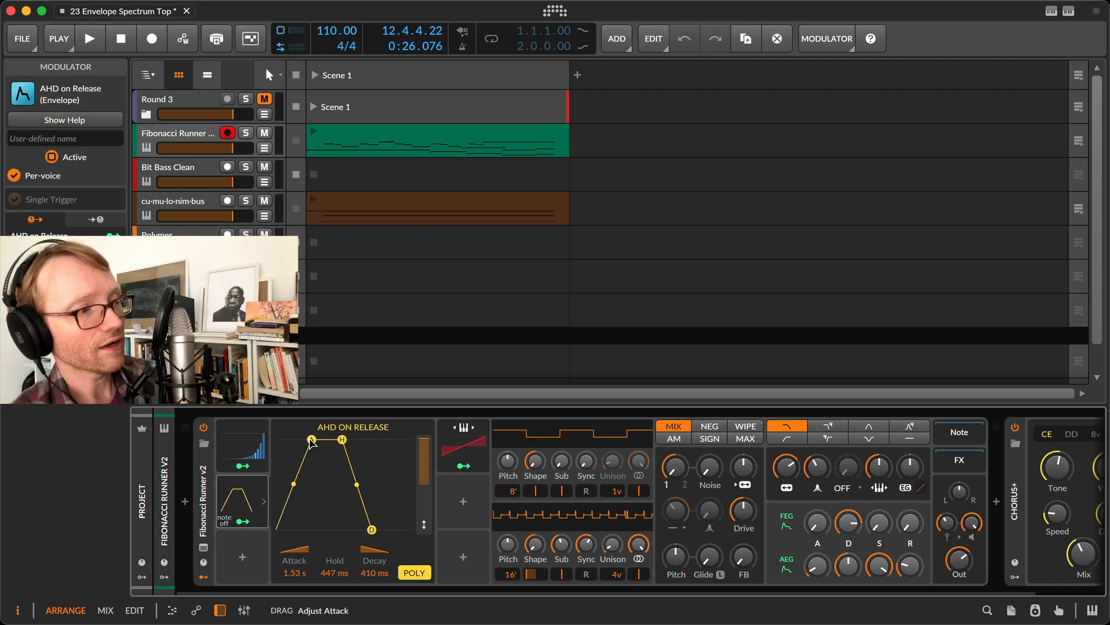
click(240, 523)
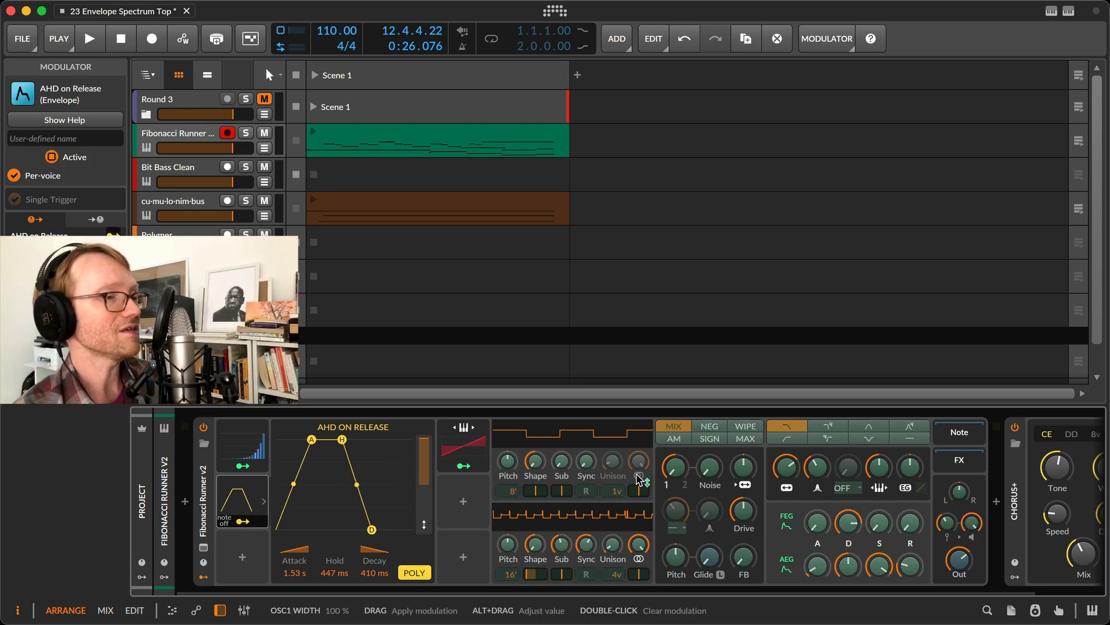
drag(675, 467, 675, 458)
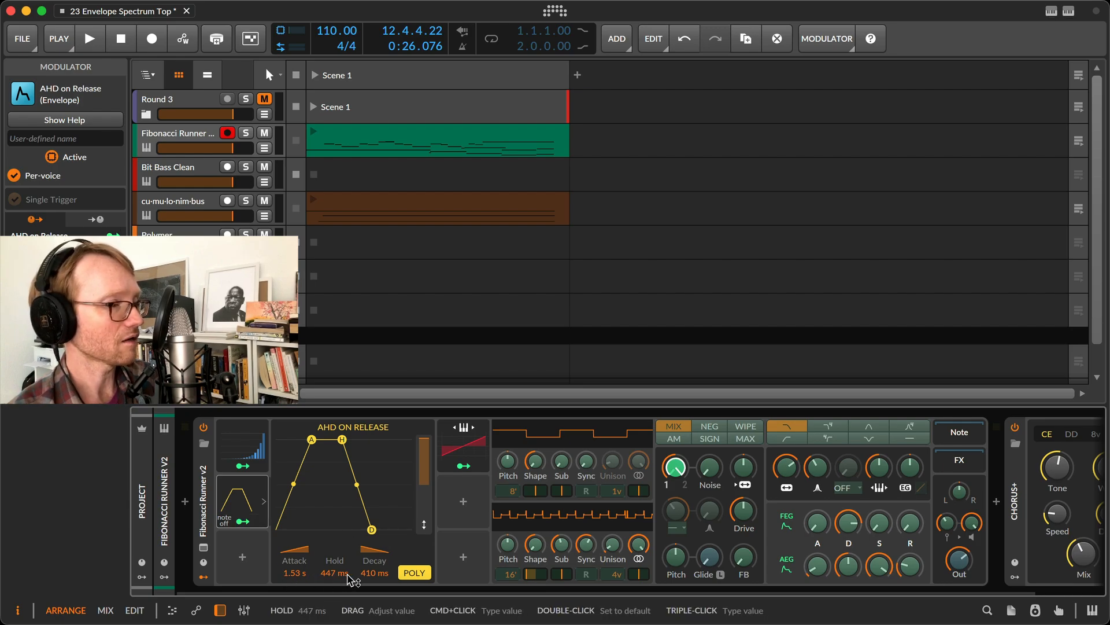
drag(370, 574, 370, 553)
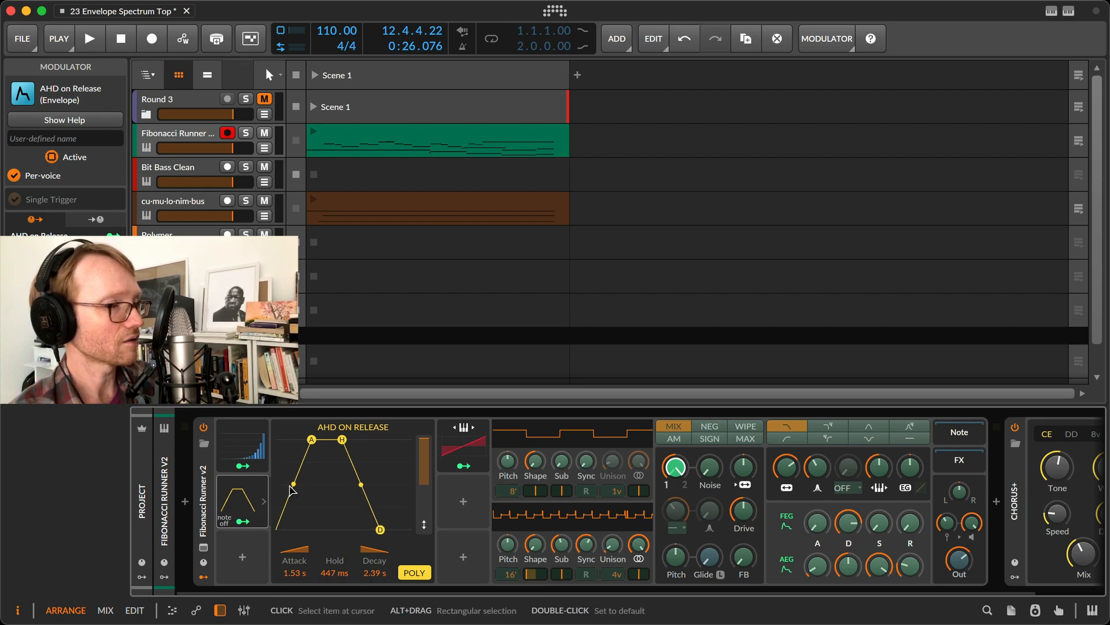
mouse_move(295, 487)
mouse_down()
mouse_move(295, 510)
mouse_move(294, 490)
mouse_up()
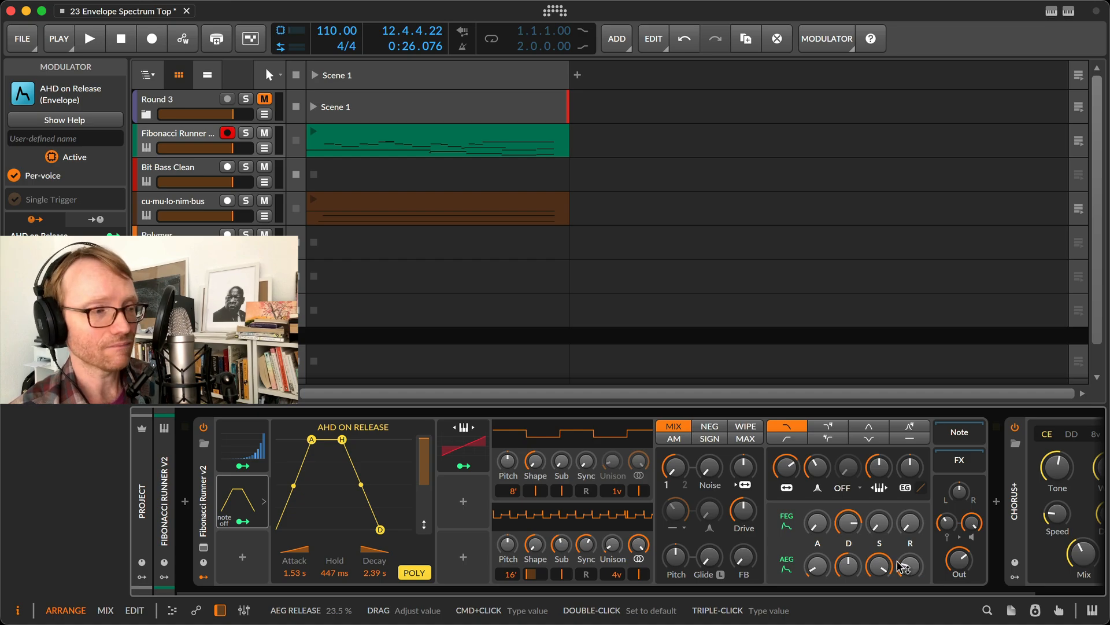
- Lengthen the Amp EG release to 68.5% with the expanded device view open, and close that view
click(203, 547)
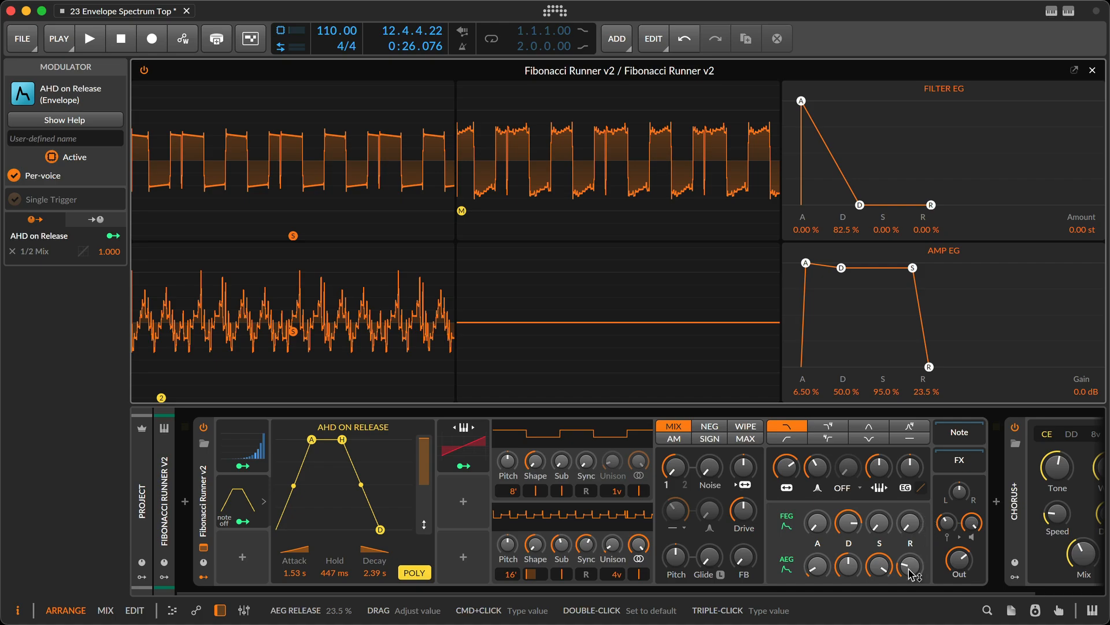
drag(911, 571, 1056, 190)
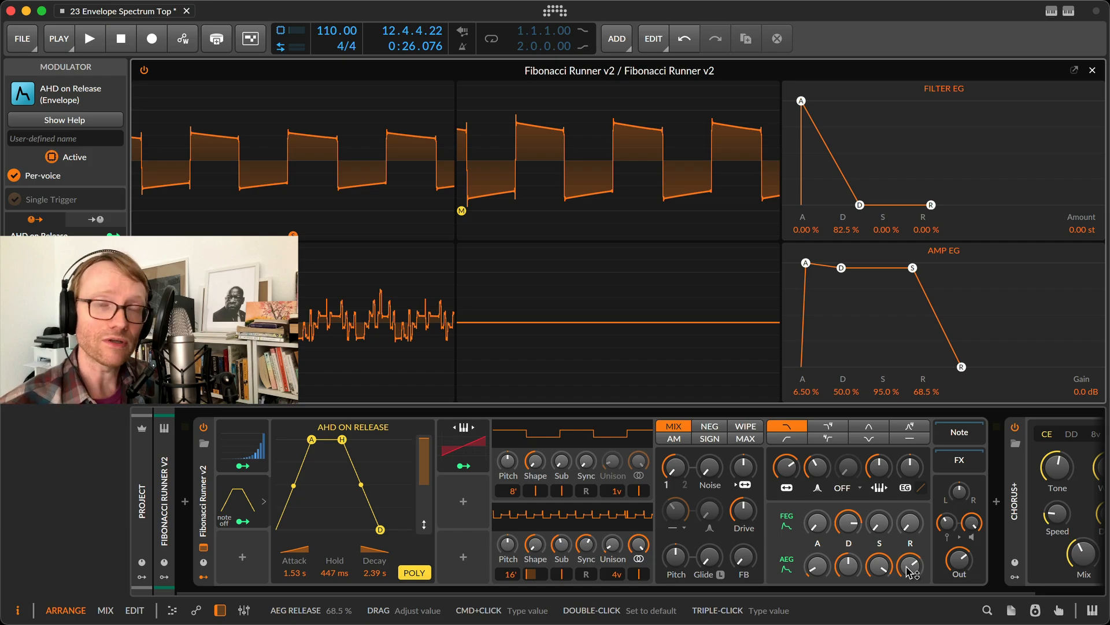
key(Escape)
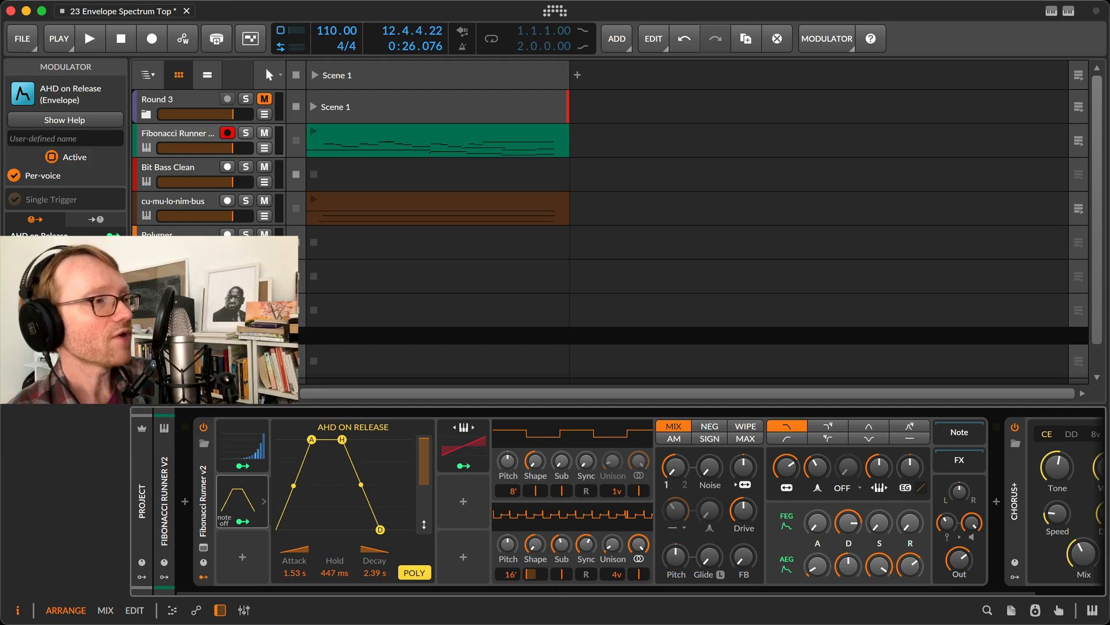
- Select the Bit Bass Clean track and look up its preset's details in the browser, keeping the current preset
click(177, 169)
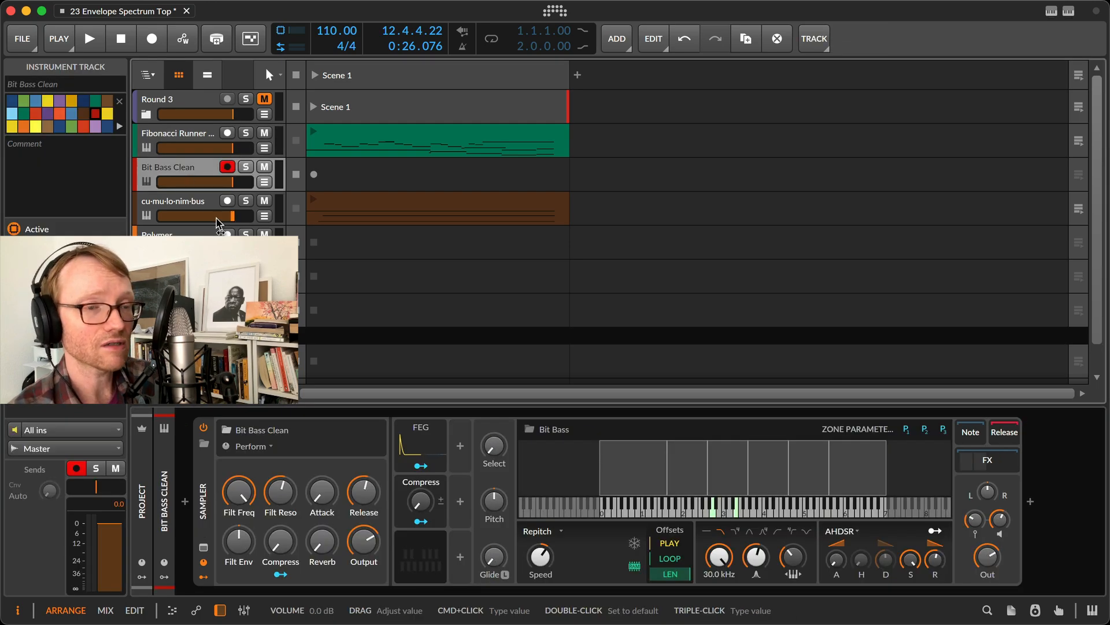
click(204, 445)
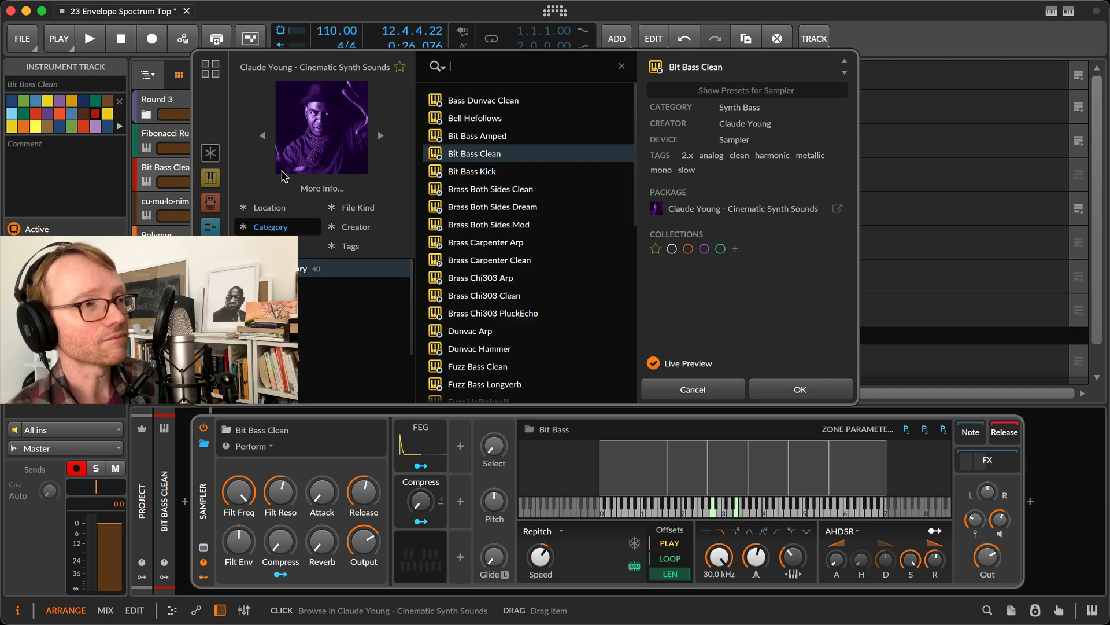
key(Escape)
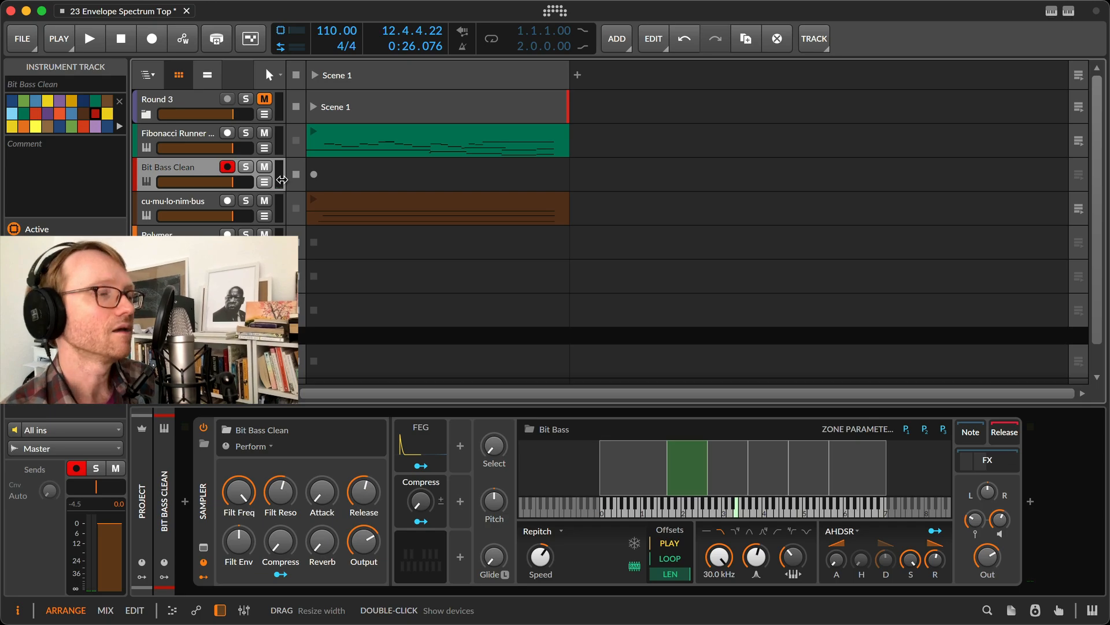
- Hide the Sampler's remote controls and read the device help for its Release chain
click(202, 562)
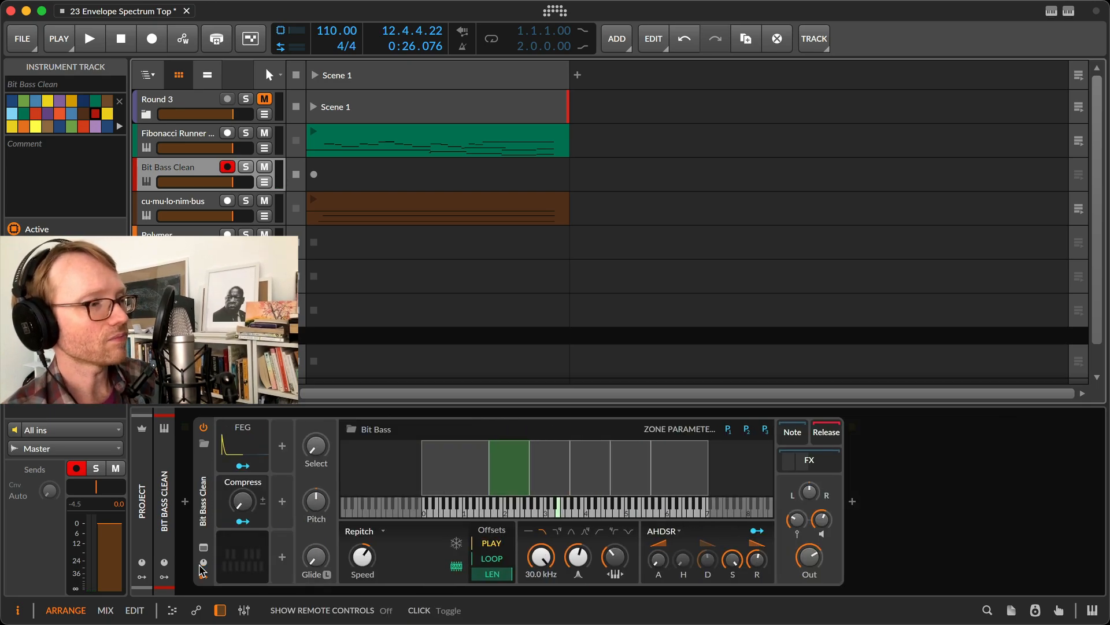
click(205, 523)
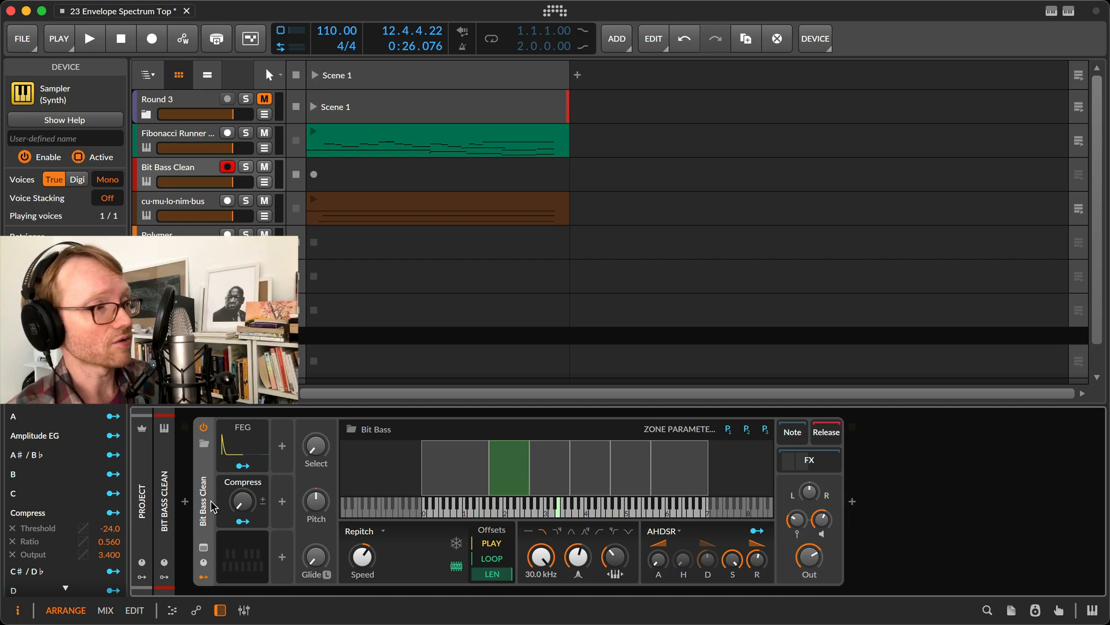
key(F1)
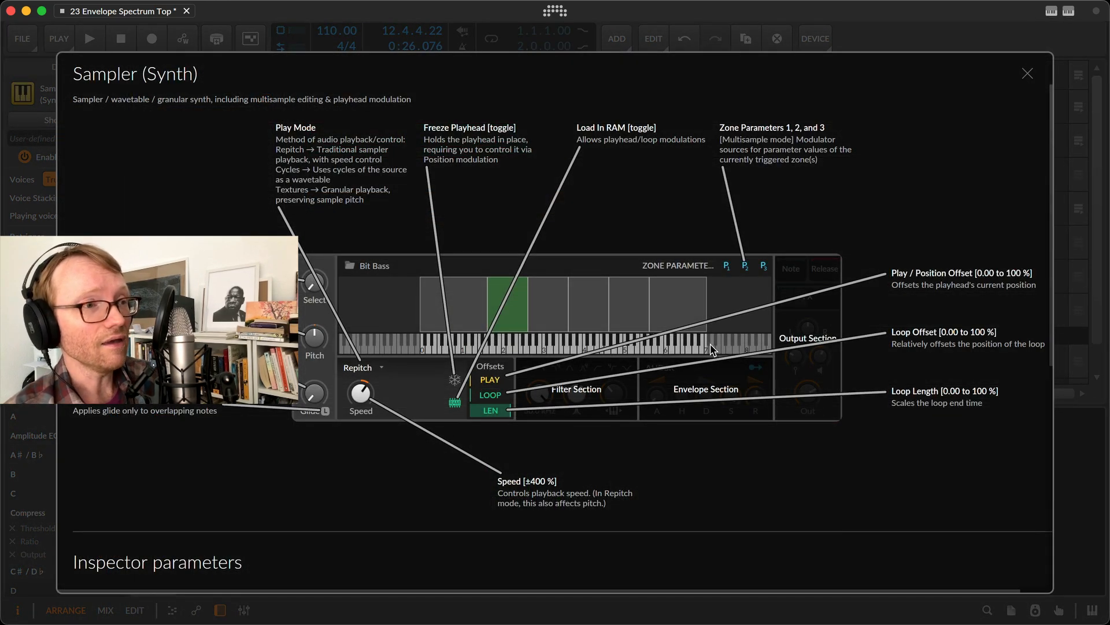
click(817, 309)
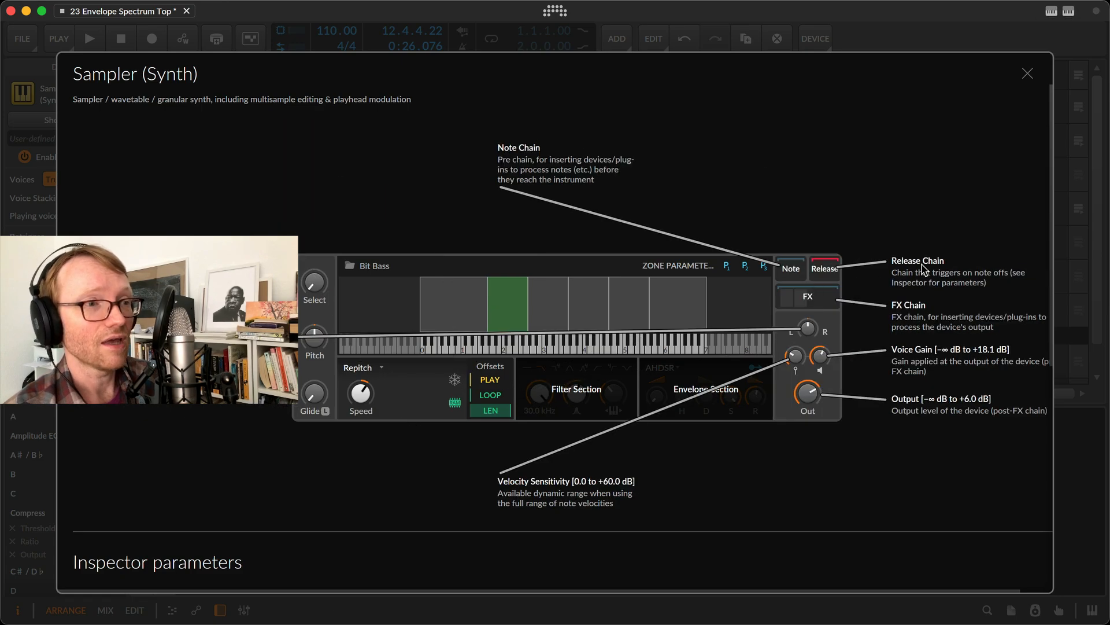
click(1012, 299)
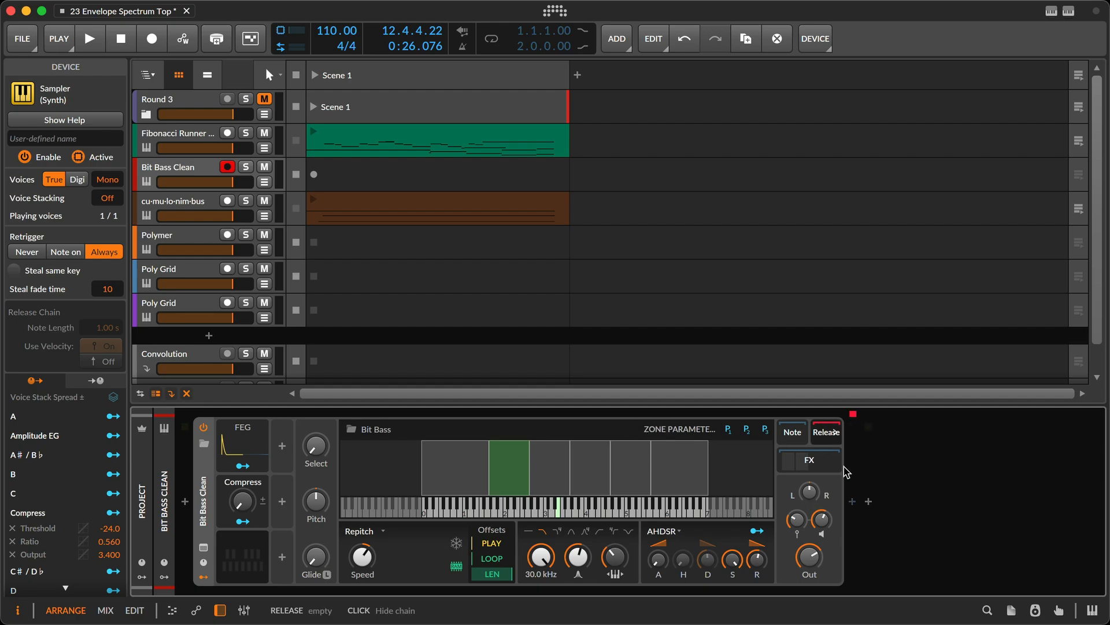
- Insert a Test Tone device into the Sampler's Release chain
click(852, 501)
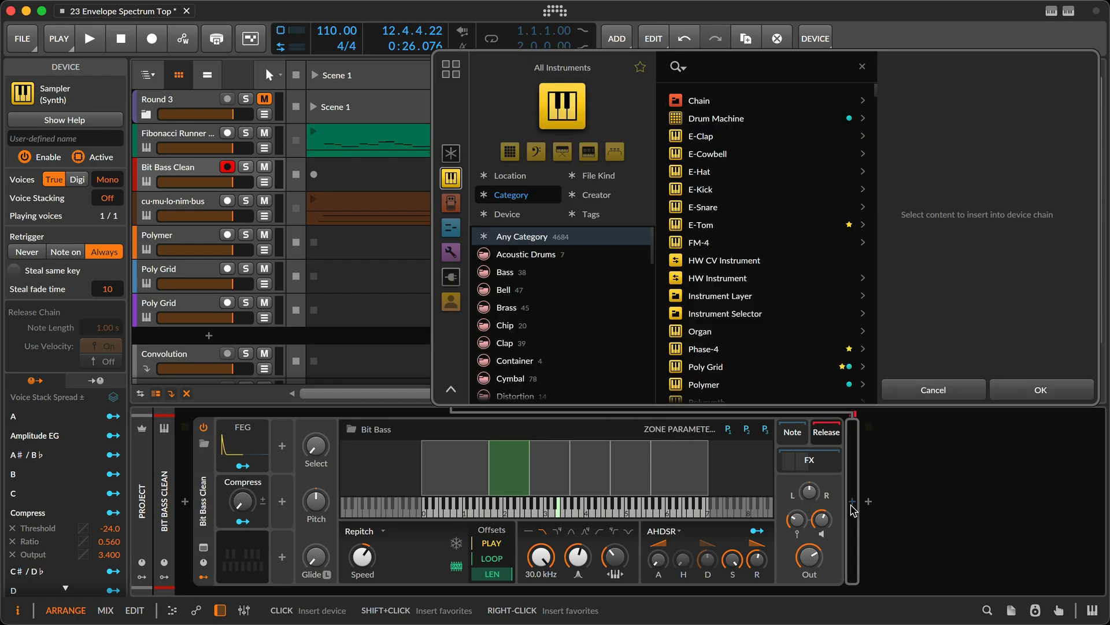
text(test)
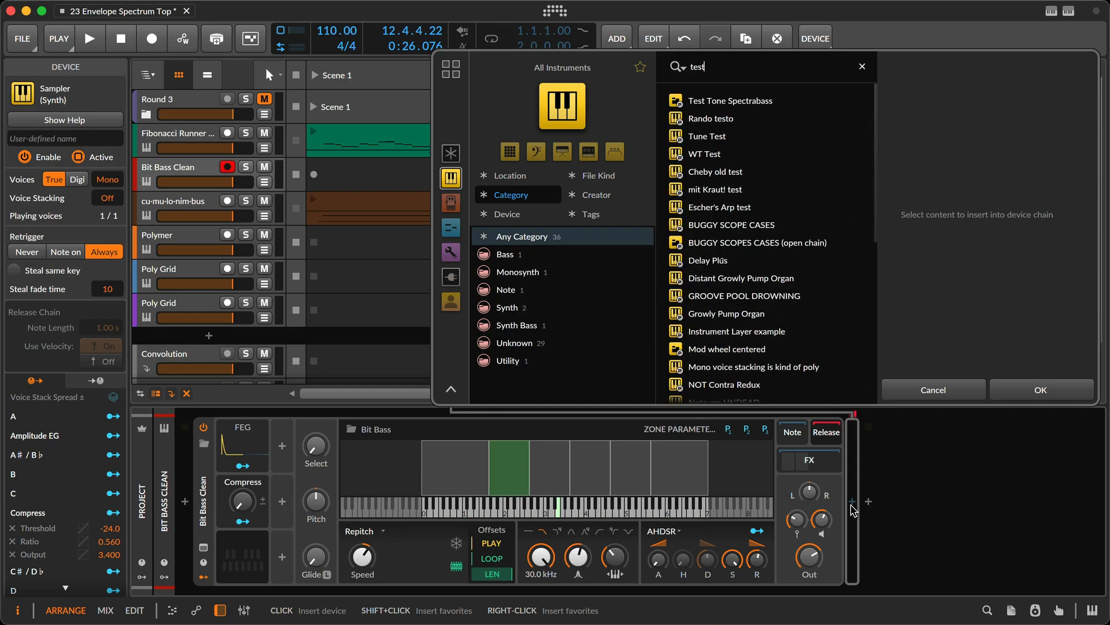
text( ton)
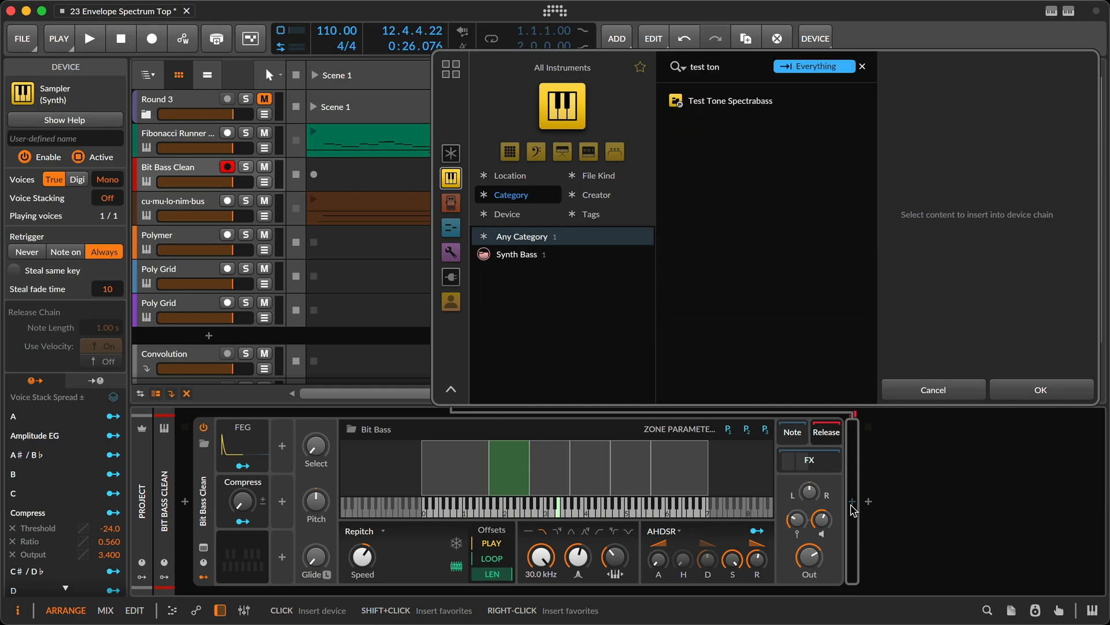
text(e)
key(Tab)
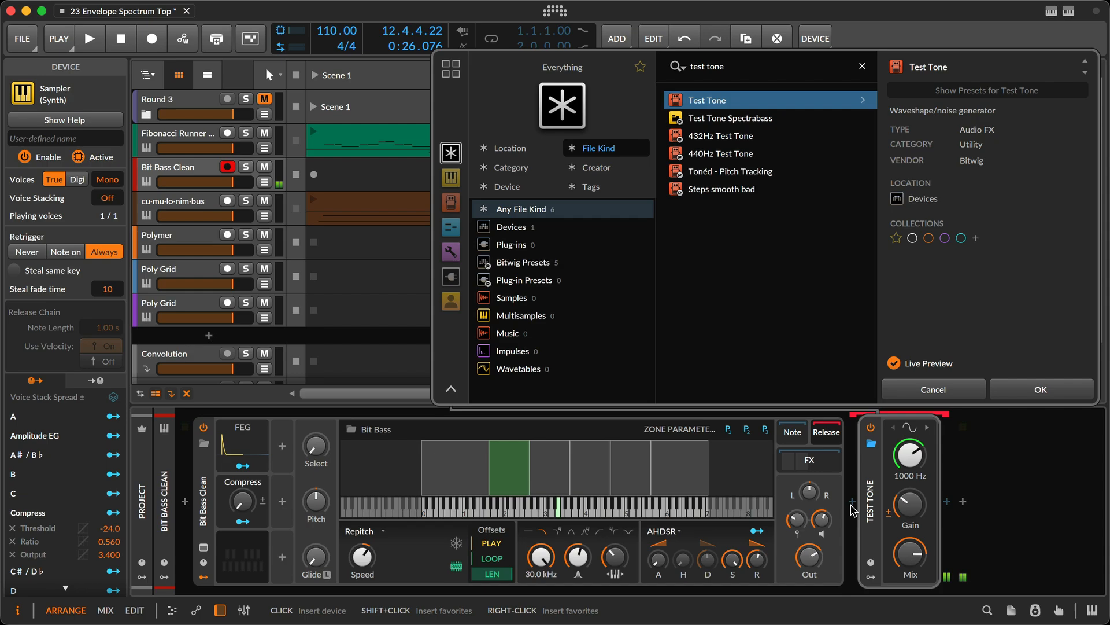
click(1027, 394)
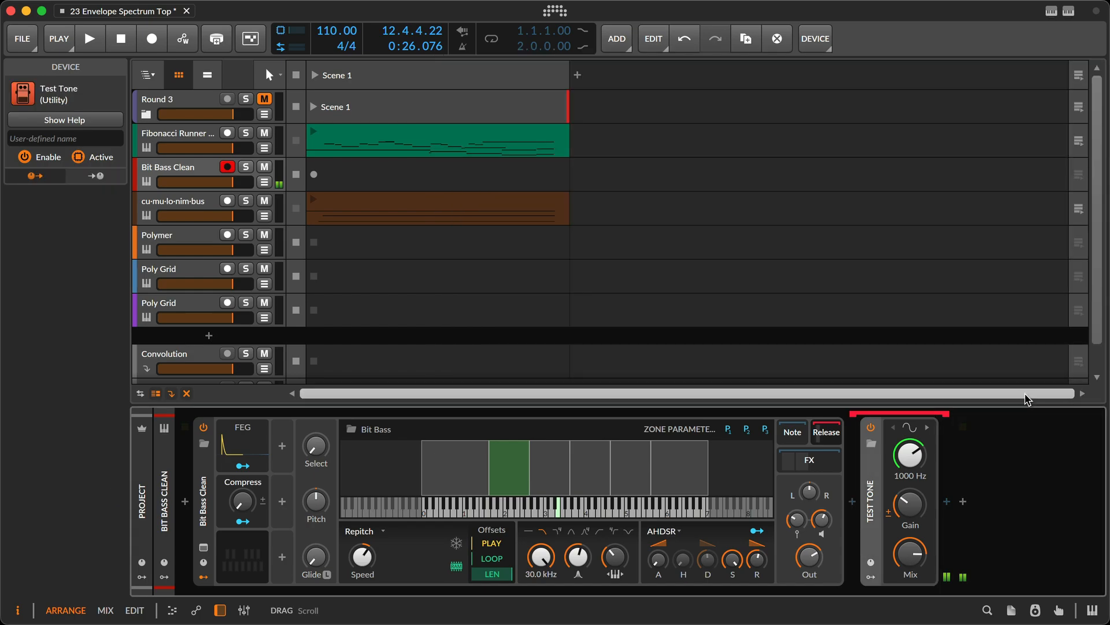
- Switch the Test Tone's waveform to noise, lower its Gain to −∞ dB and set its Mix to 100 %
click(910, 431)
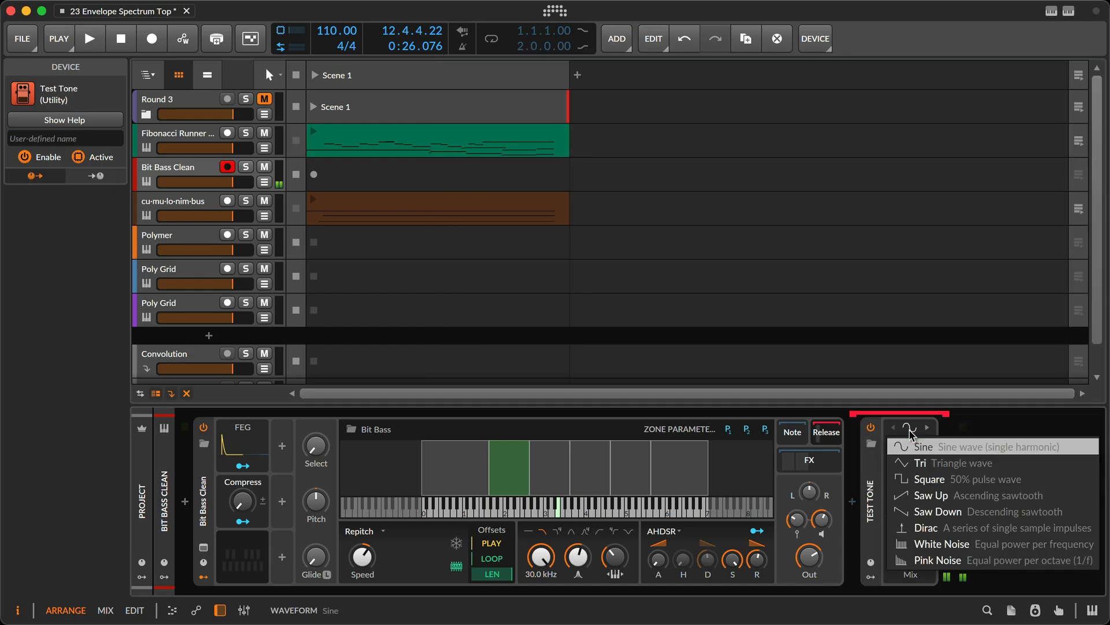
click(928, 554)
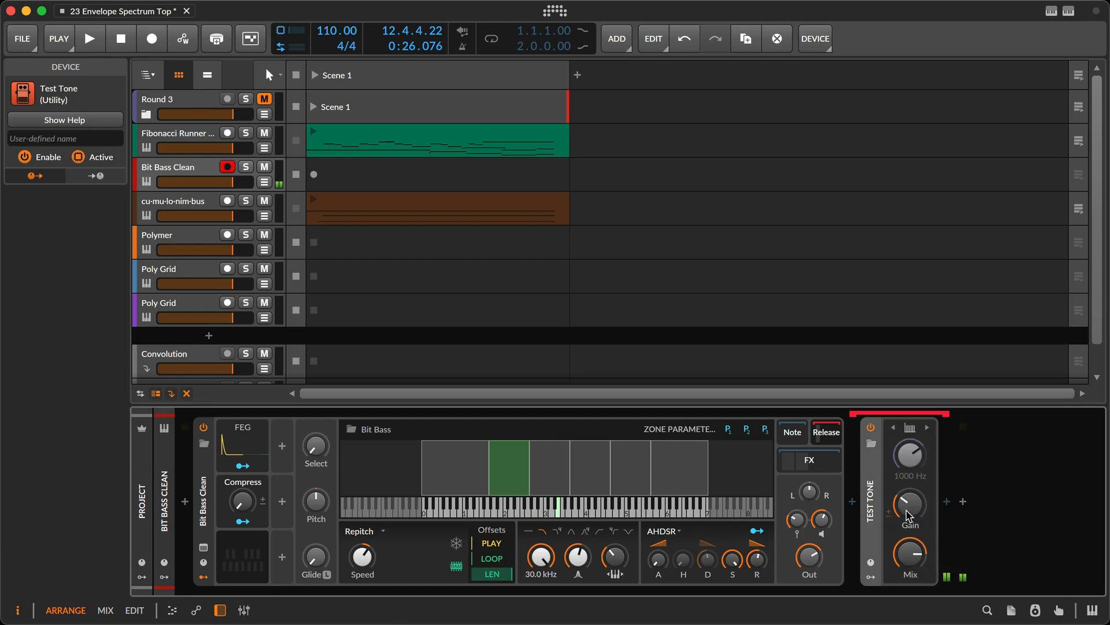
mouse_move(909, 507)
mouse_down()
mouse_move(909, 567)
mouse_move(907, 507)
mouse_up()
drag(911, 553, 911, 560)
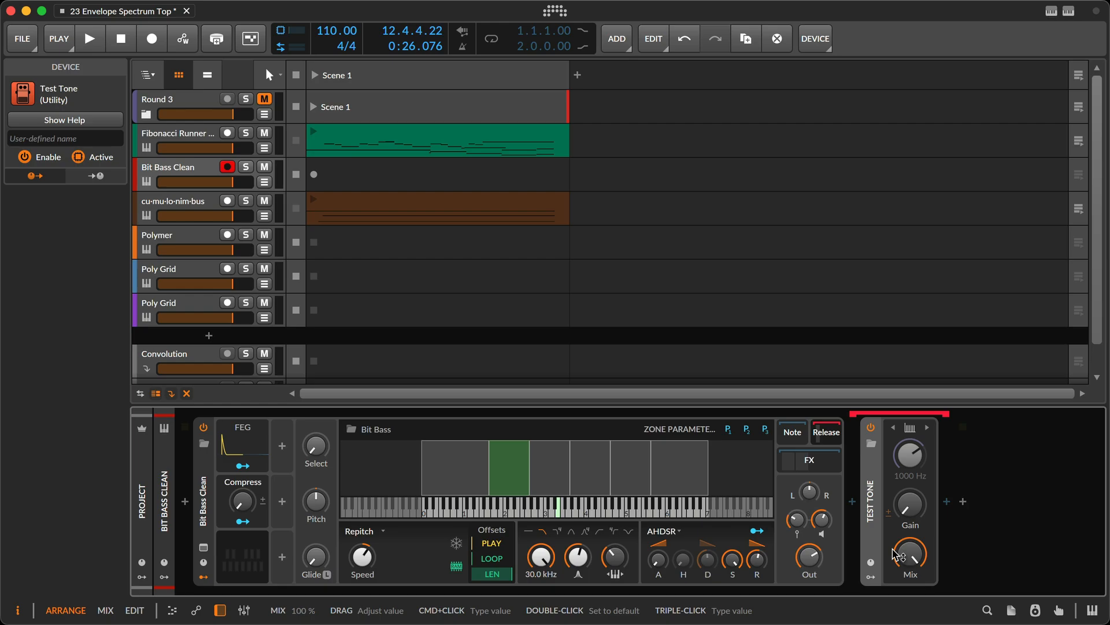
- Show the Test Tone's modulators and add an ADSR modulator to it
click(871, 575)
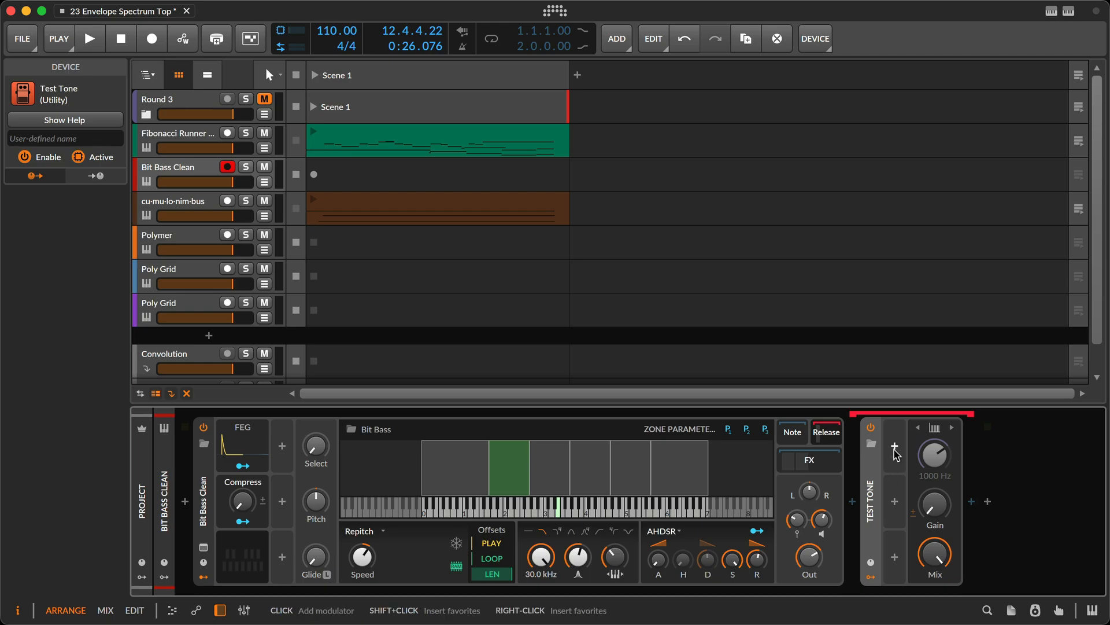
click(894, 448)
text(adsr)
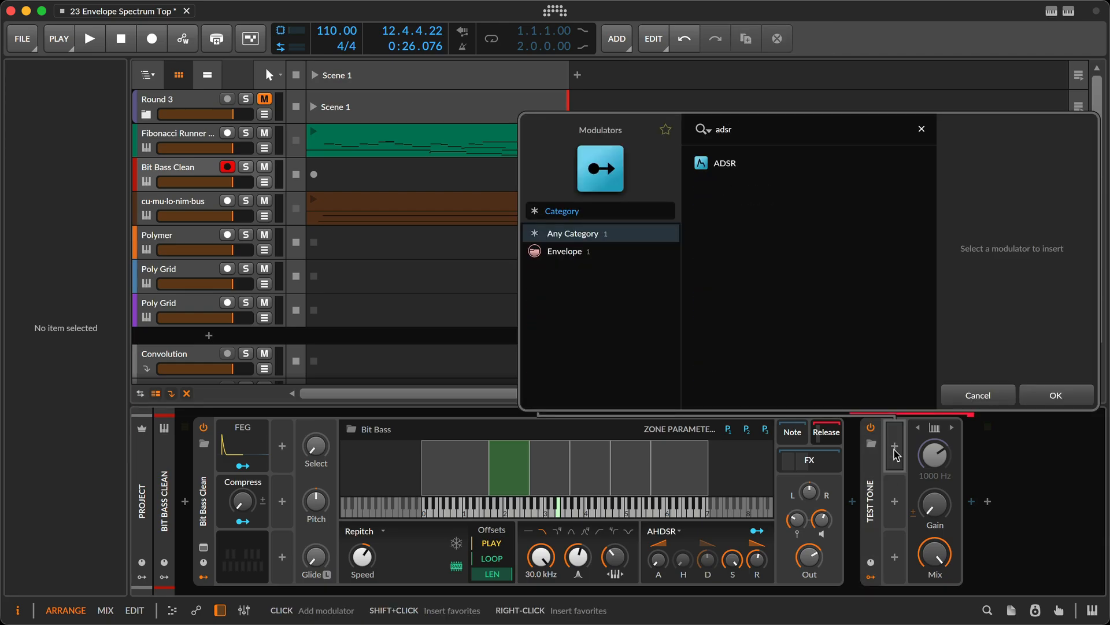
key(Down)
key(Return)
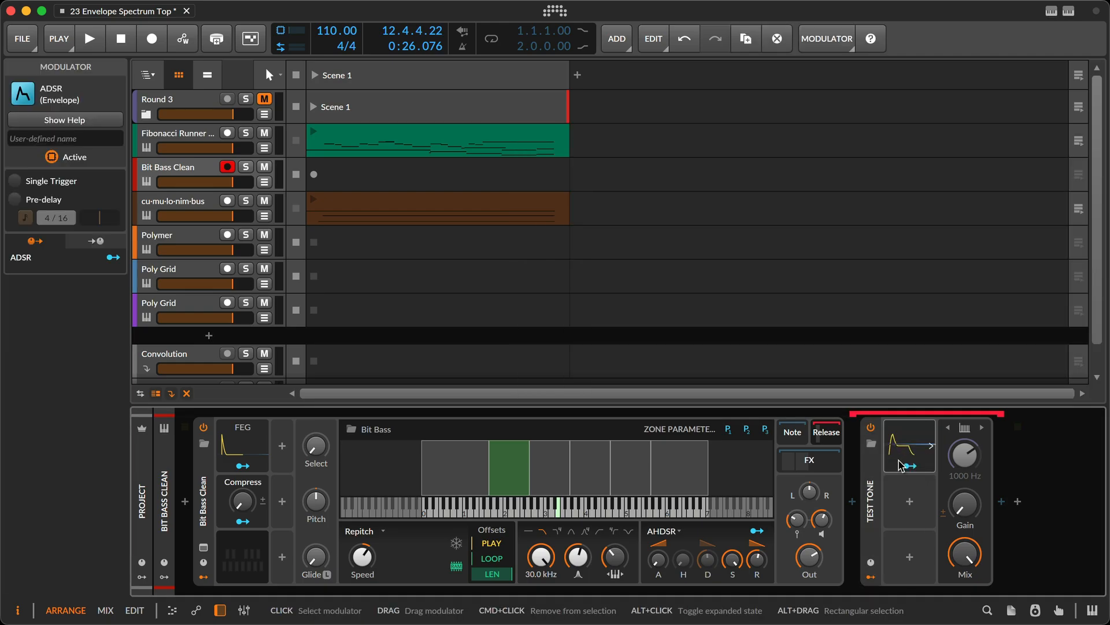
- Map the ADSR to the Test Tone's Gain by 0.865 and expand the envelope's editor
click(909, 465)
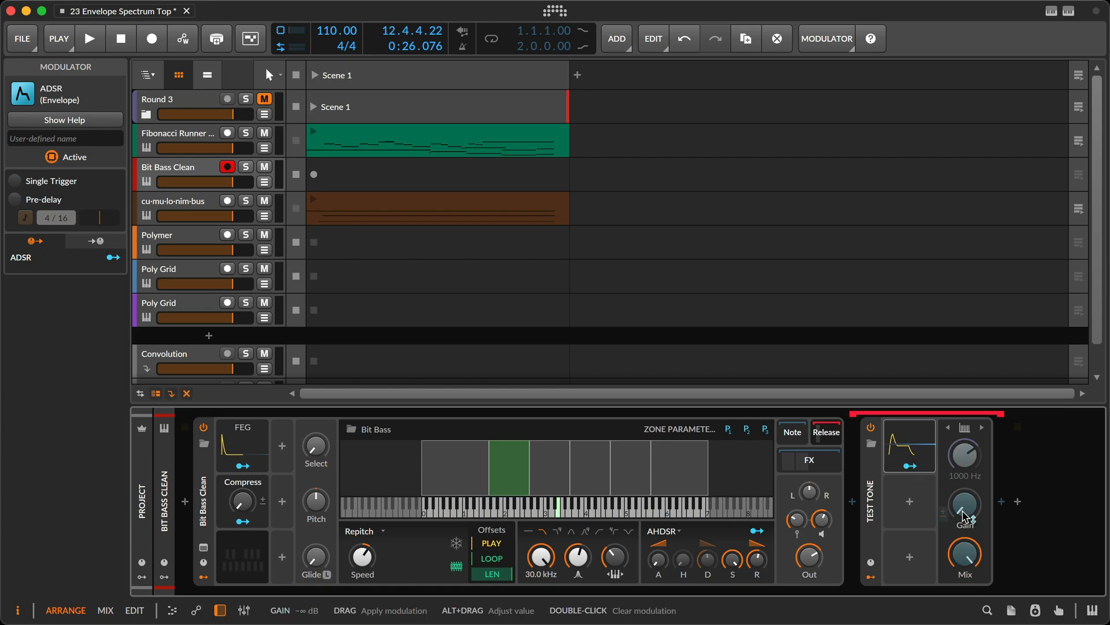
mouse_move(965, 504)
mouse_down()
mouse_move(965, 477)
mouse_move(965, 485)
mouse_up()
click(894, 465)
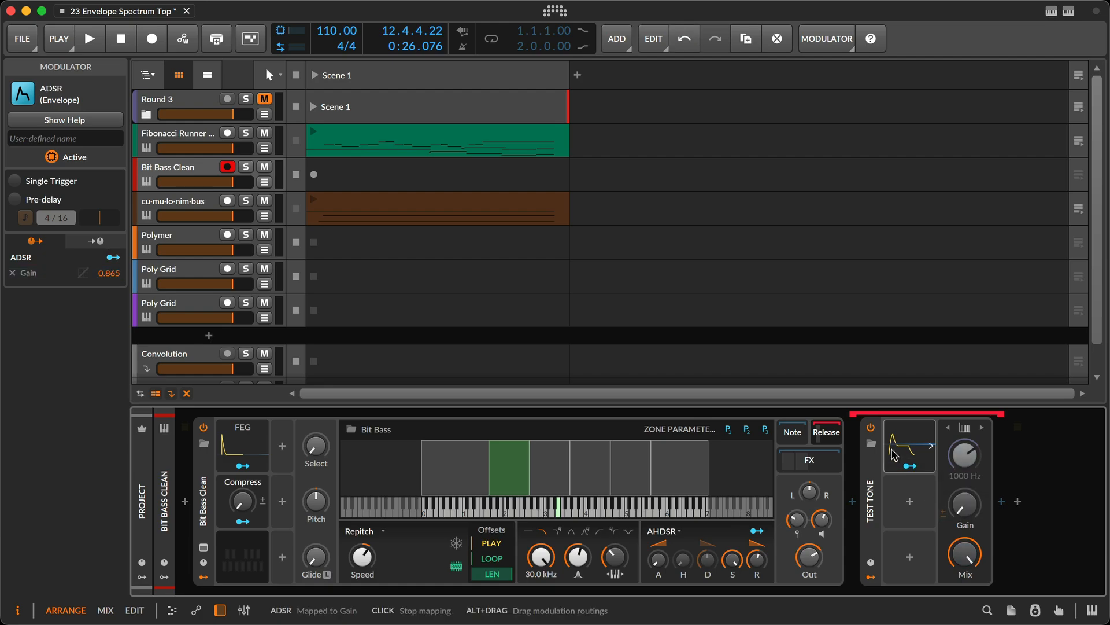
click(894, 455)
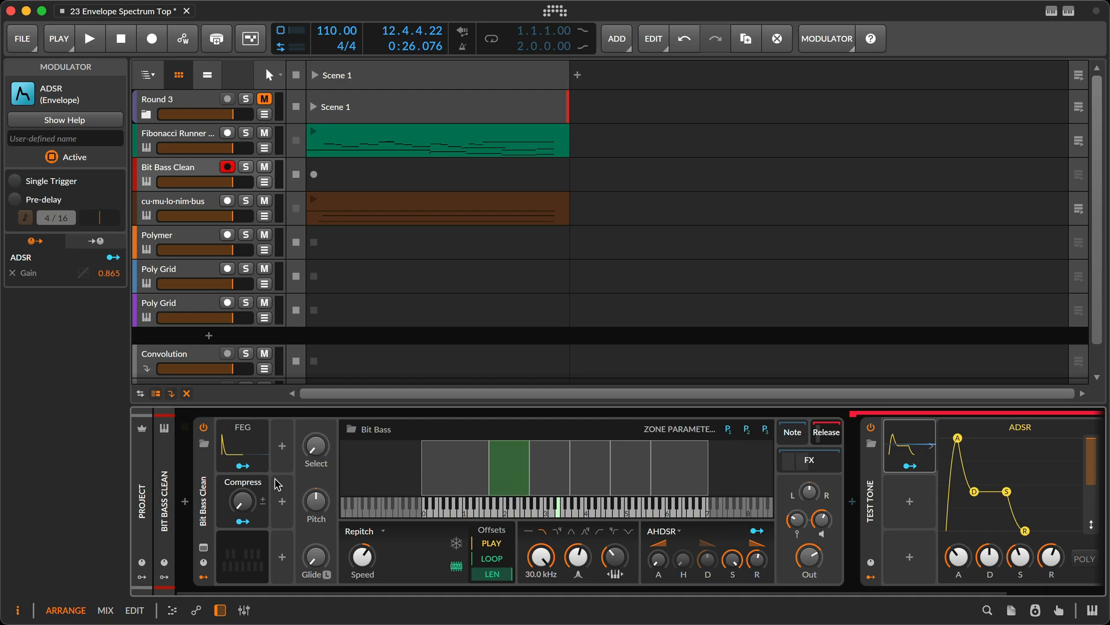
- Set the Sampler's Release Chain Note Length to 2.06 s
click(207, 502)
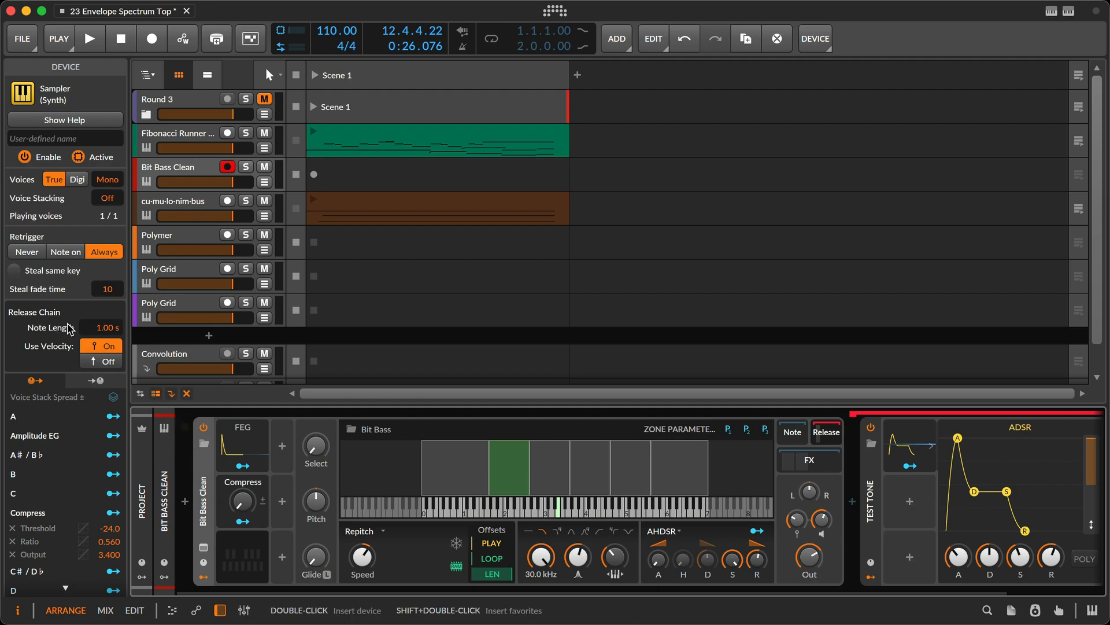
drag(106, 328, 107, 327)
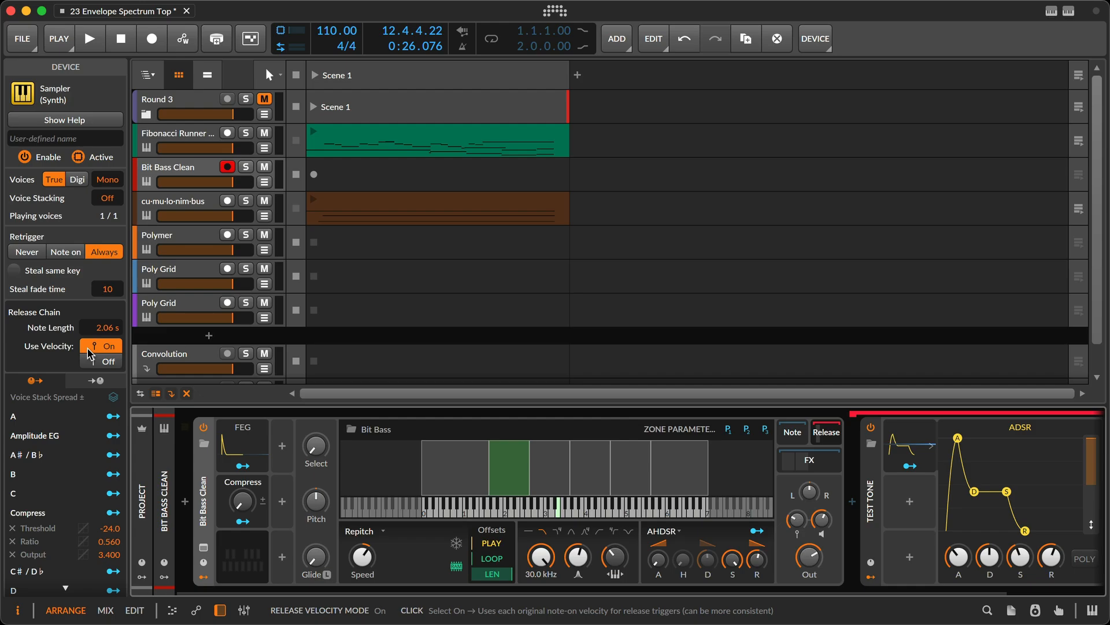
- Insert a Filter device after the Test Tone in the Release chain and set its frequency to 674 Hz
scroll(635, 464, right, 3)
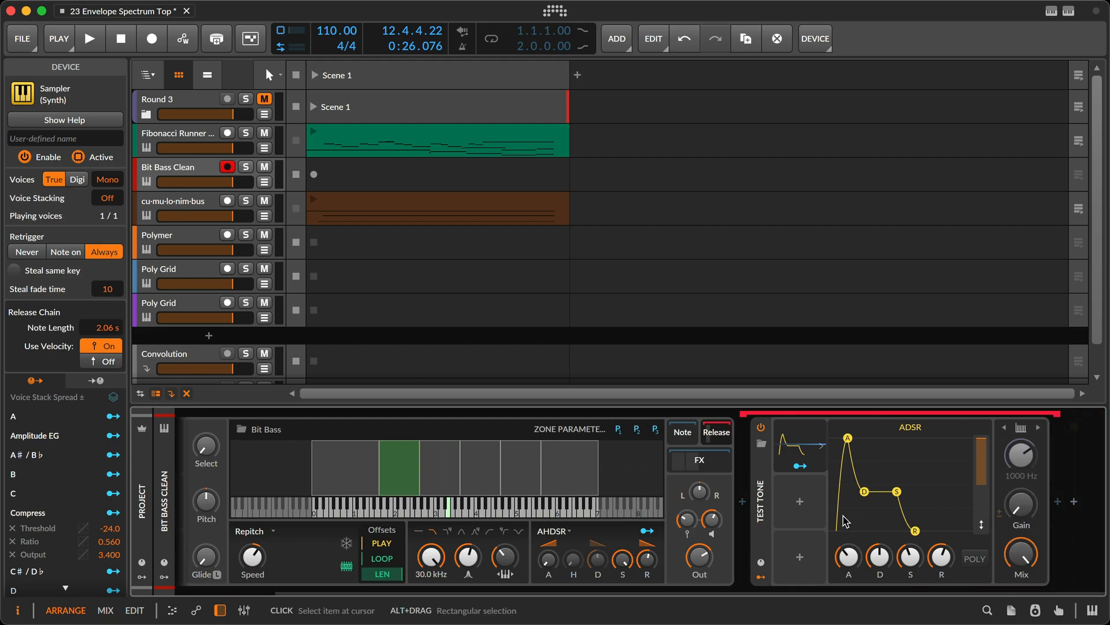
click(1059, 502)
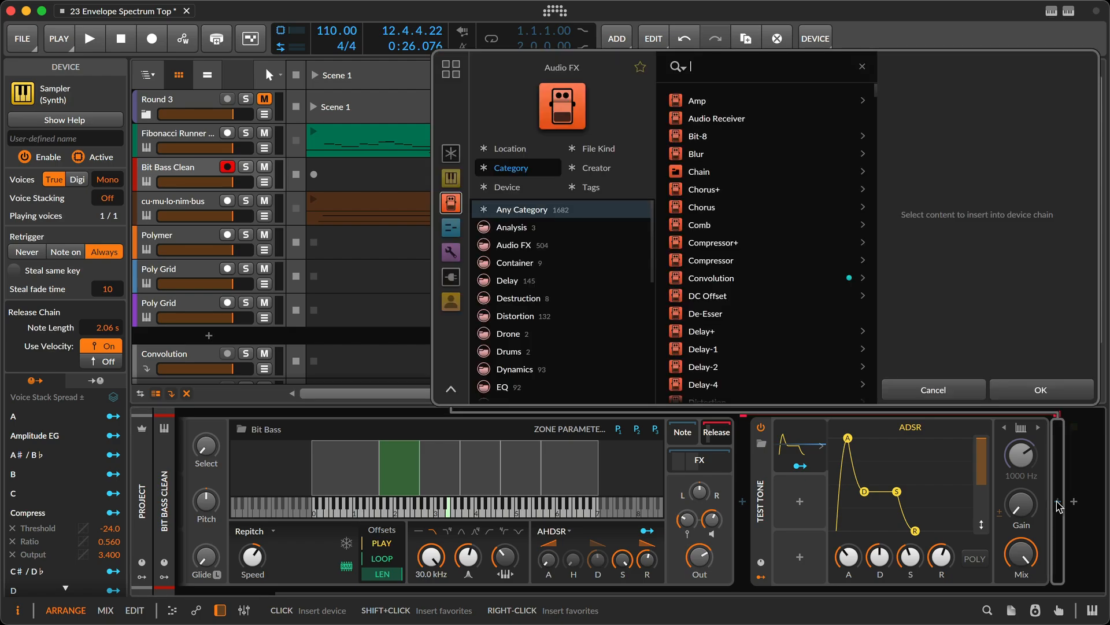
text(filt)
key(Down)
key(Down)
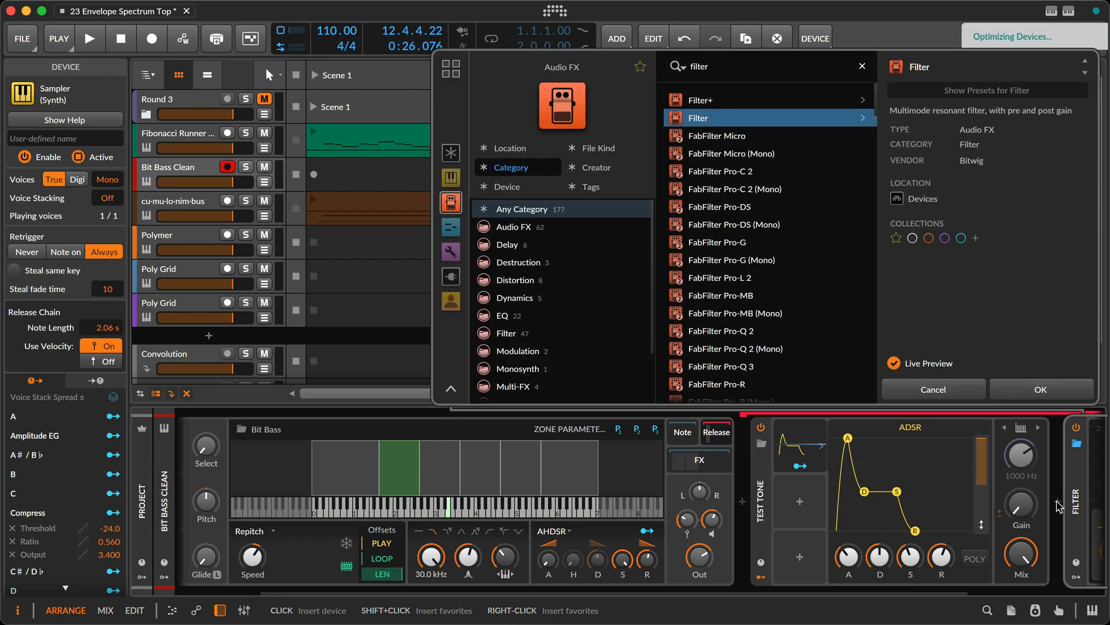
key(Return)
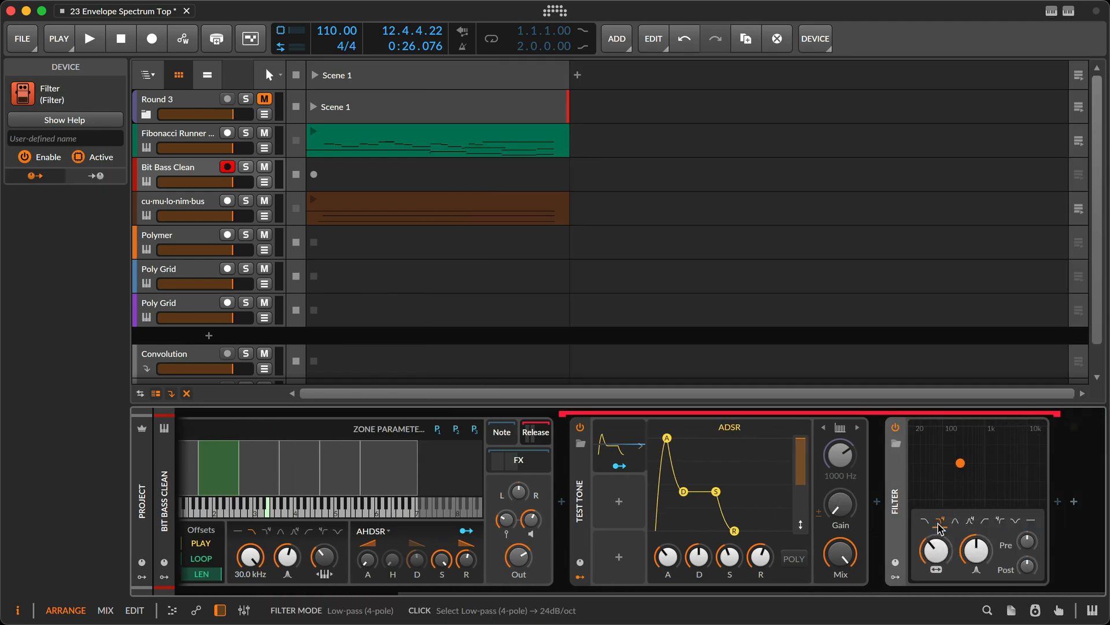
drag(936, 549, 936, 539)
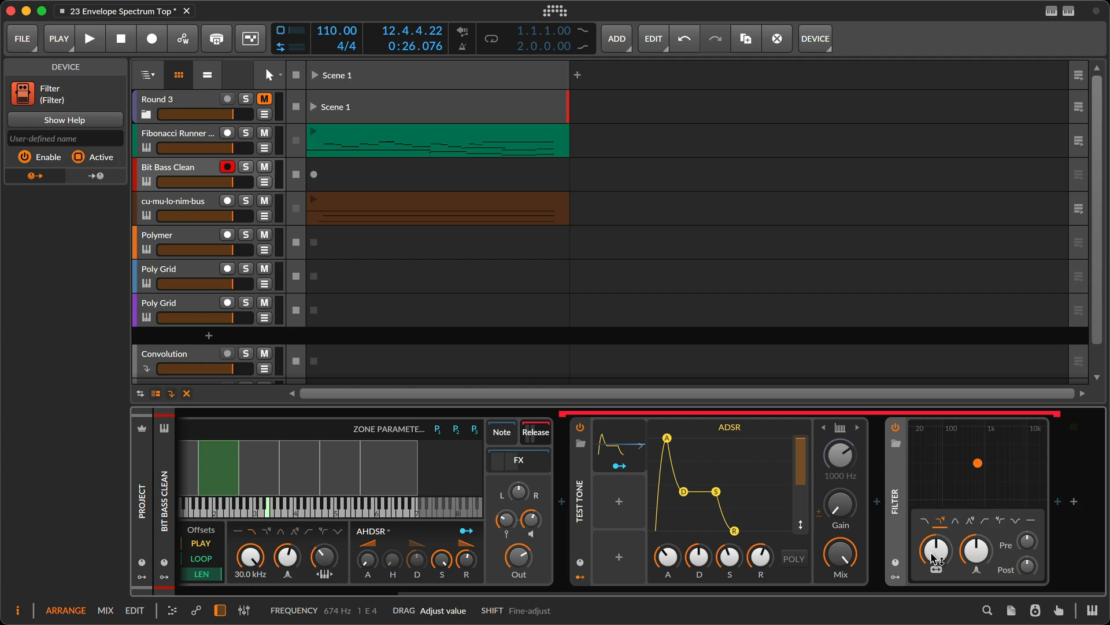
- Add an Expressions modulator to the Filter and map its Velocity to the filter frequency by 36.86
click(895, 576)
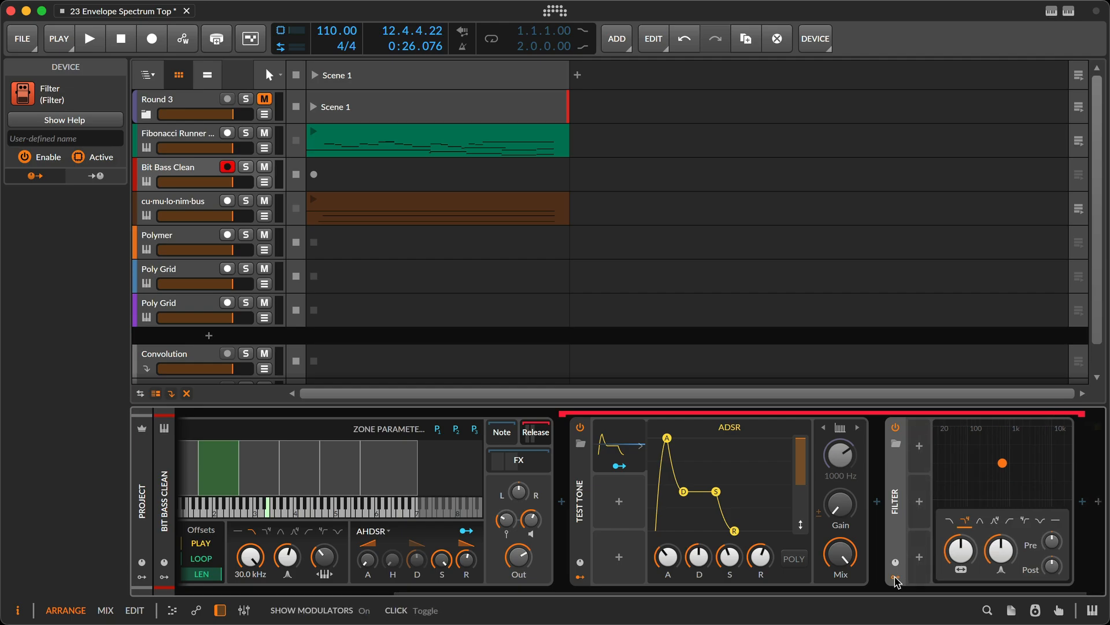
click(919, 446)
text(vel)
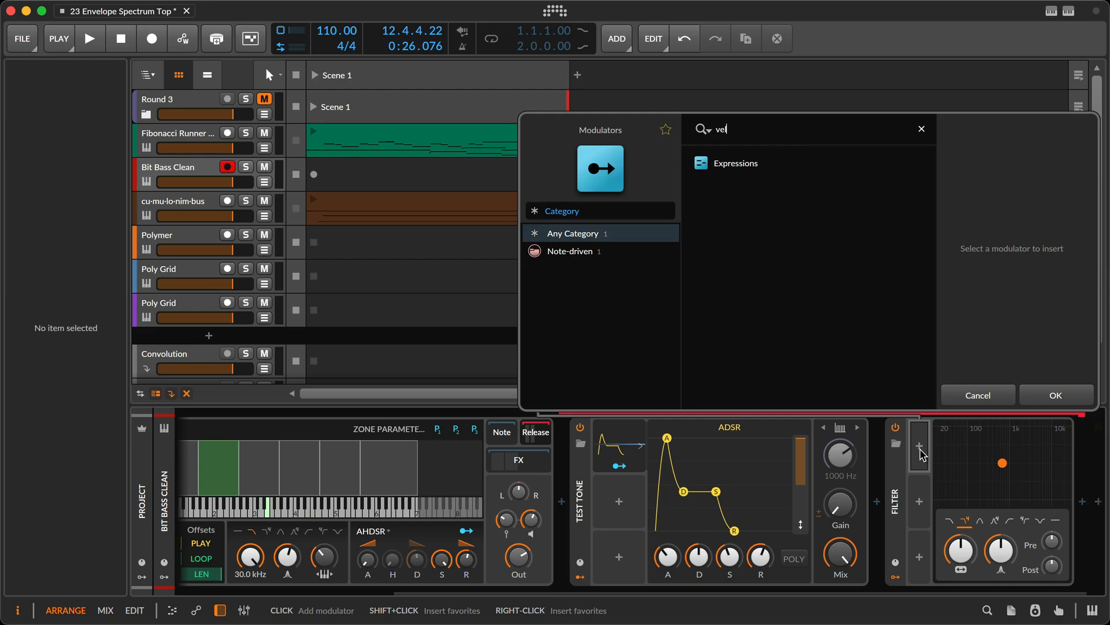
key(Down)
key(Return)
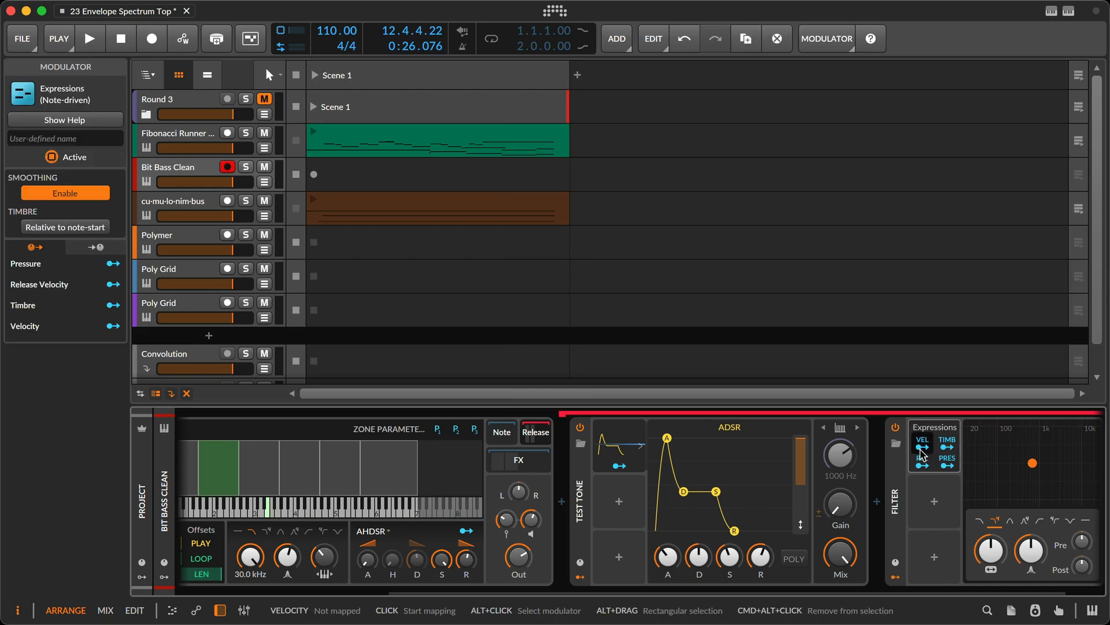
click(921, 448)
mouse_move(991, 551)
mouse_down()
mouse_move(990, 536)
mouse_move(995, 558)
mouse_up()
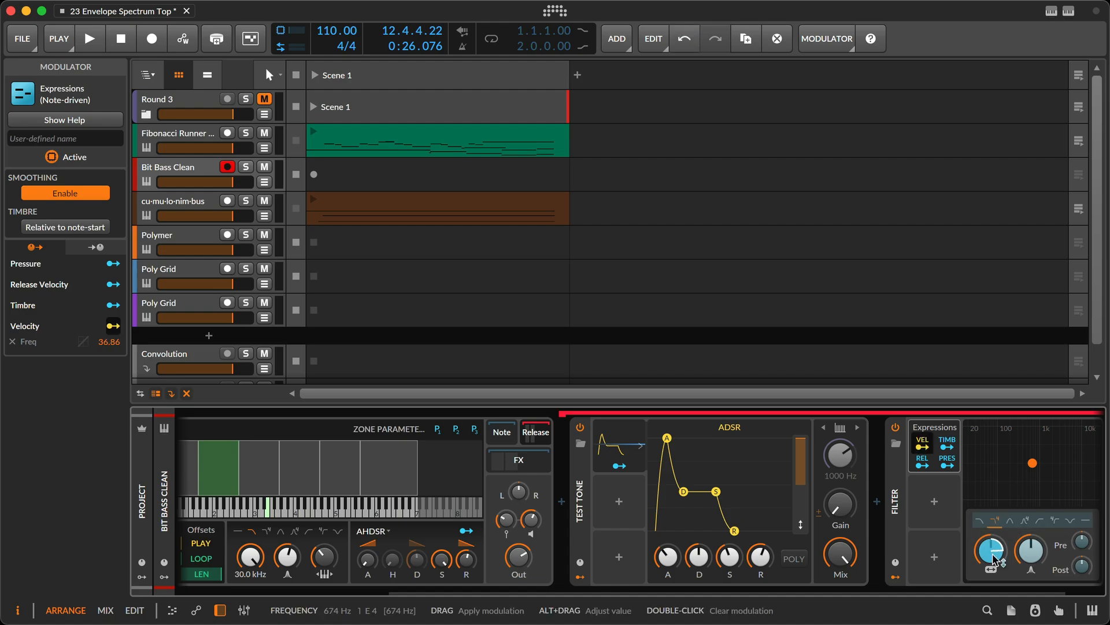
key(Escape)
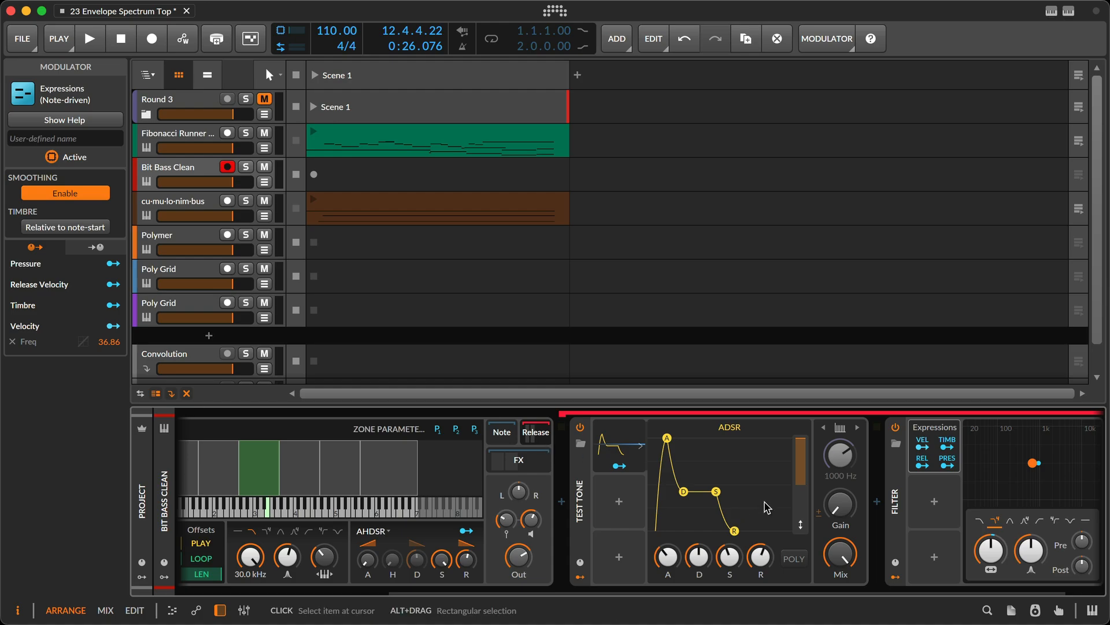
- Lower the Test Tone ADSR's sustain to its minimum and set its decay to 62.0 %
mouse_move(729, 555)
mouse_down()
mouse_move(698, 554)
mouse_move(699, 515)
mouse_move(699, 527)
mouse_up()
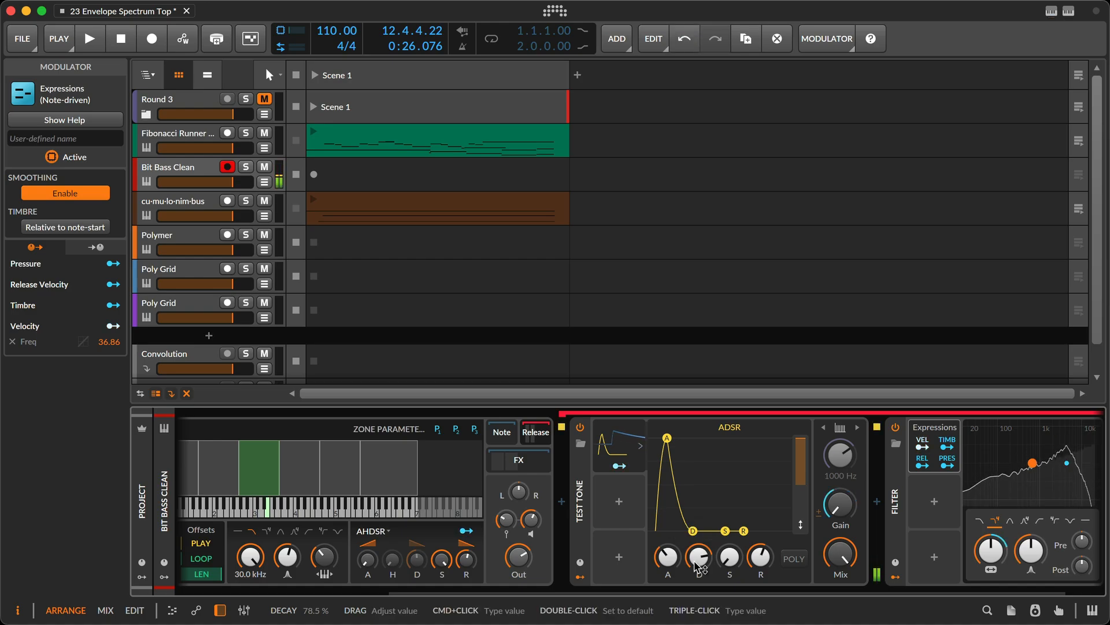
drag(698, 568, 698, 577)
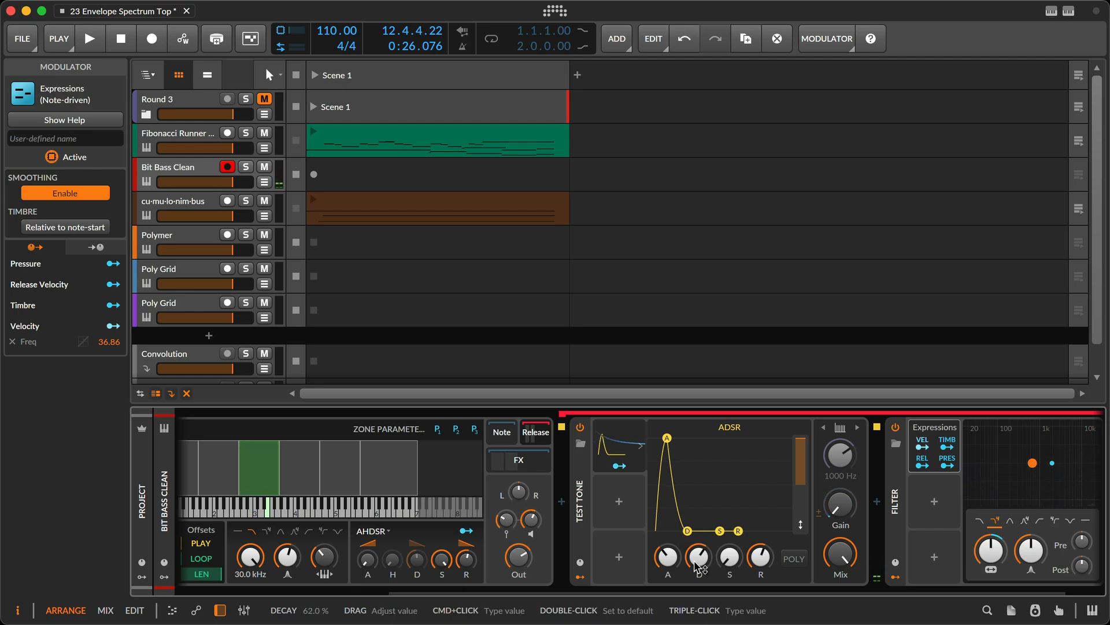
- Reduce the Filter's resonance and insert a Rotary device after it in the Release chain
scroll(699, 549, right, 2)
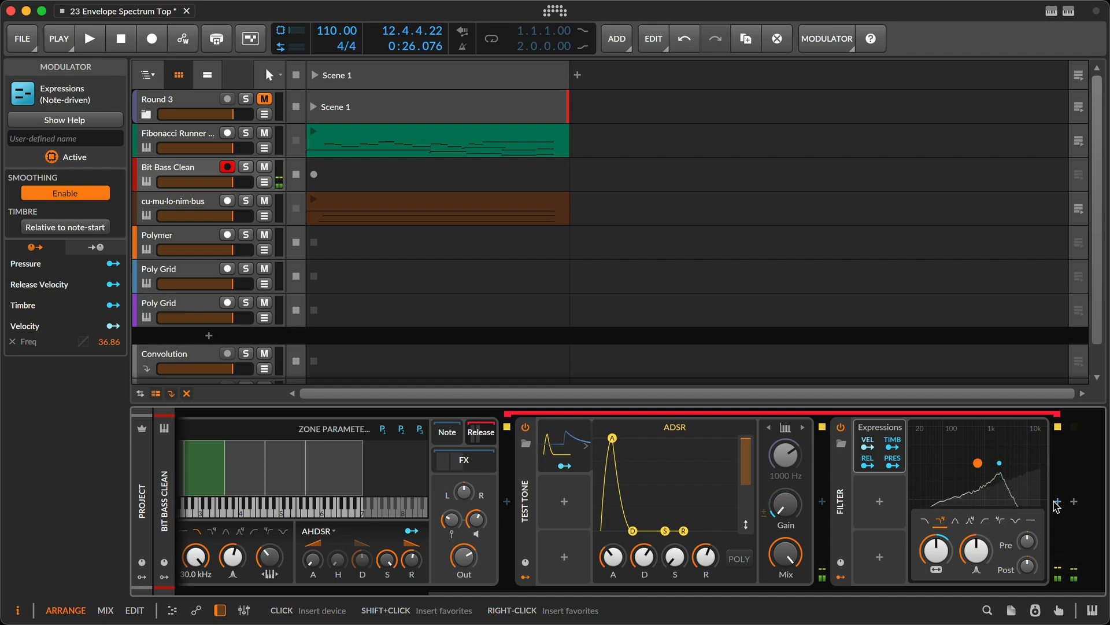
drag(976, 550, 932, 554)
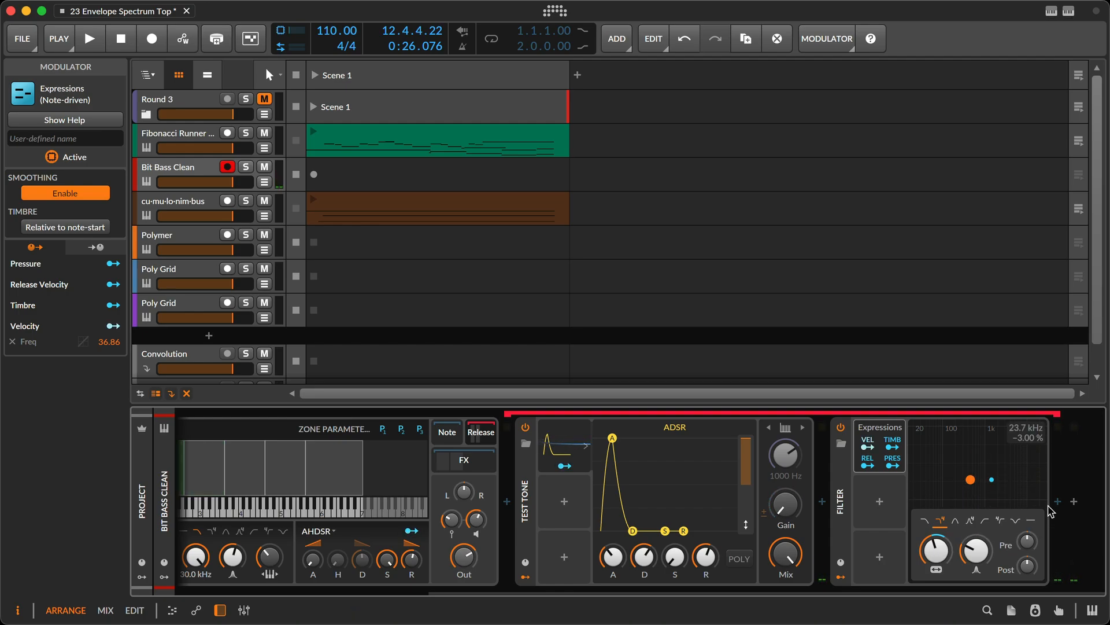
click(1059, 502)
text(rot)
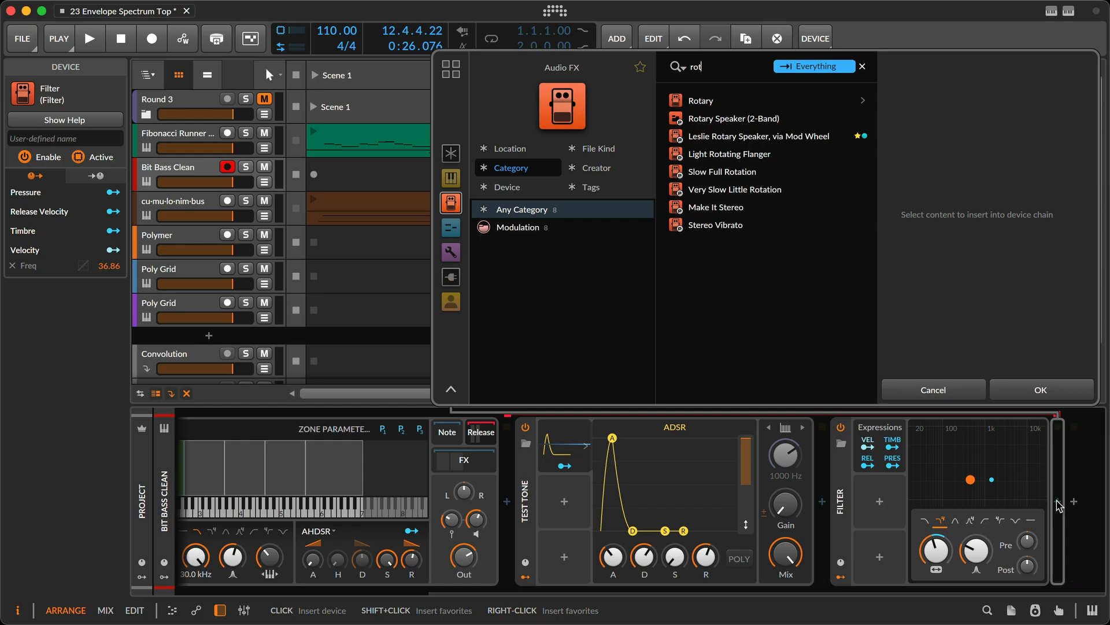
key(Down)
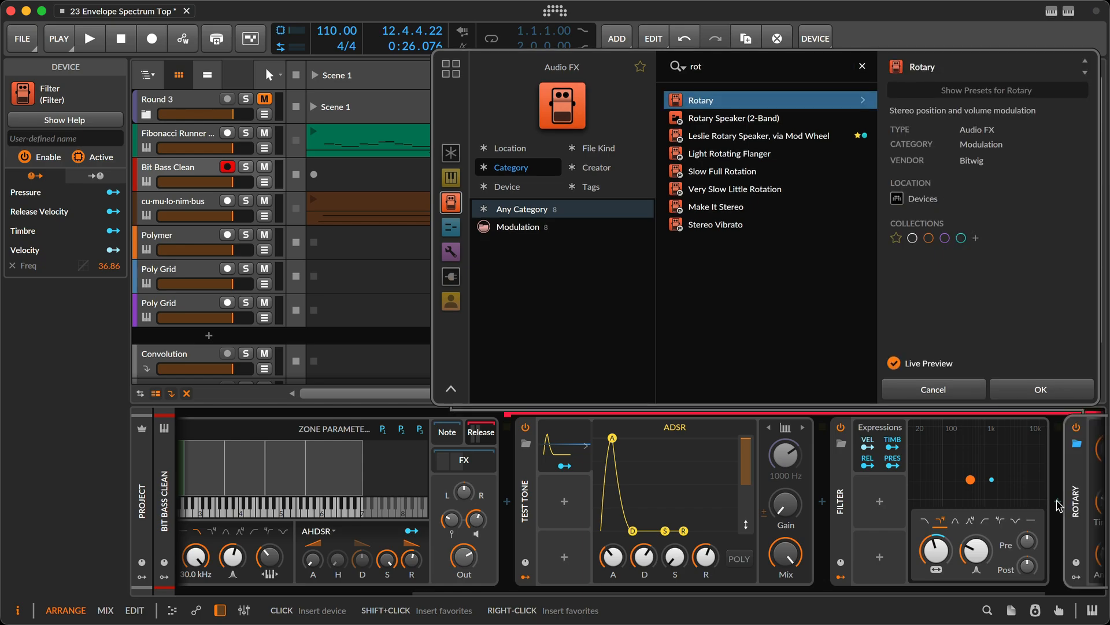
key(Return)
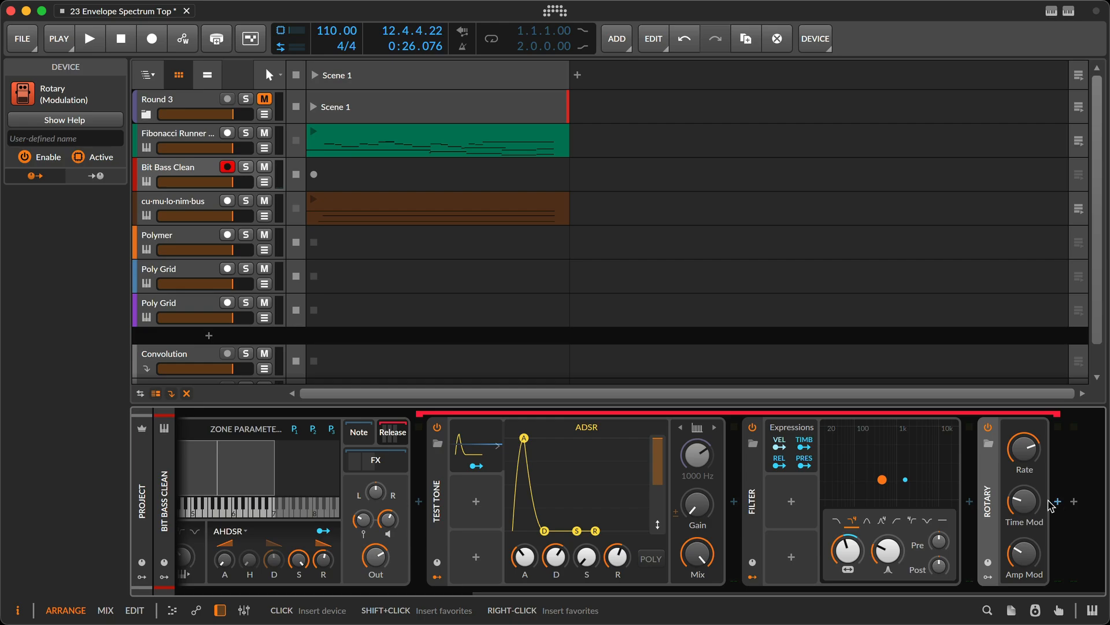
- View the devices in the Sampler's FX chain, and return to its Release chain
click(376, 460)
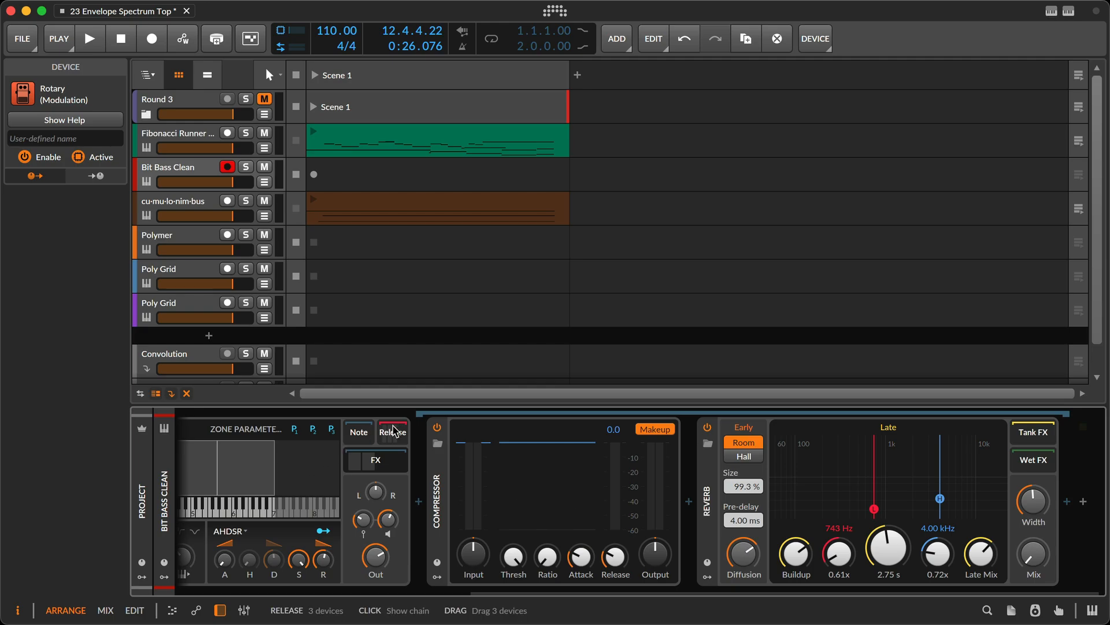
click(382, 460)
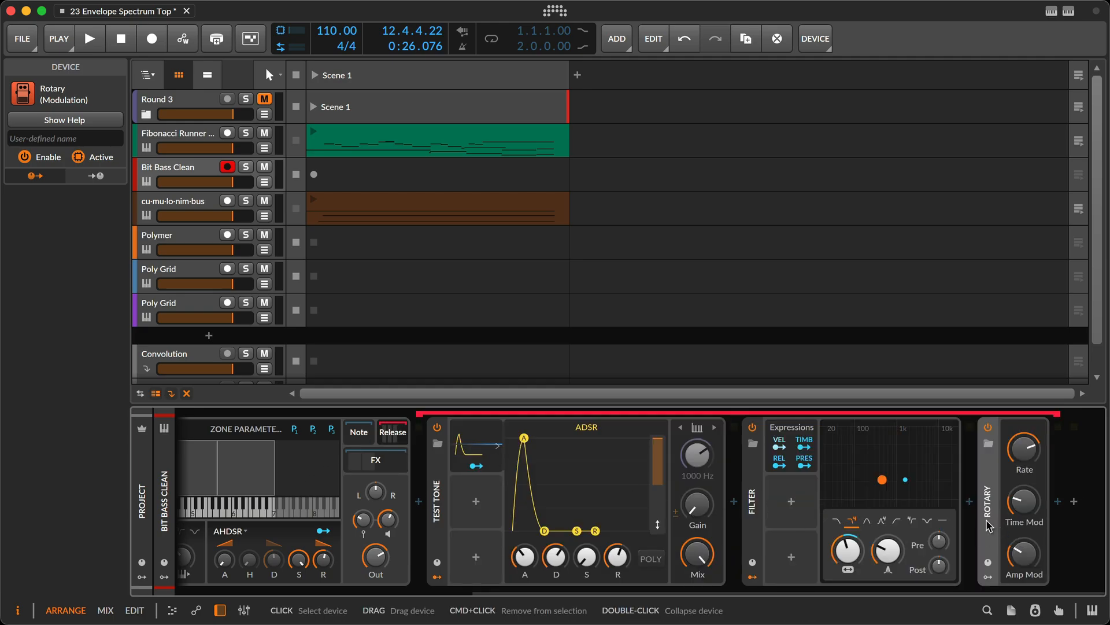
click(397, 469)
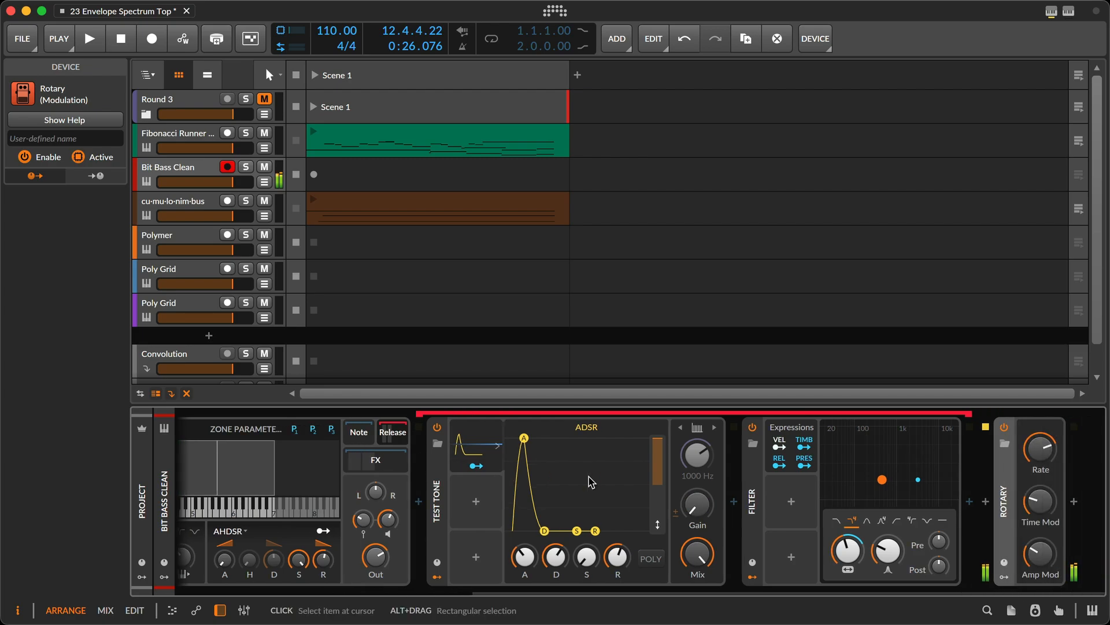
scroll(480, 439, right, 3)
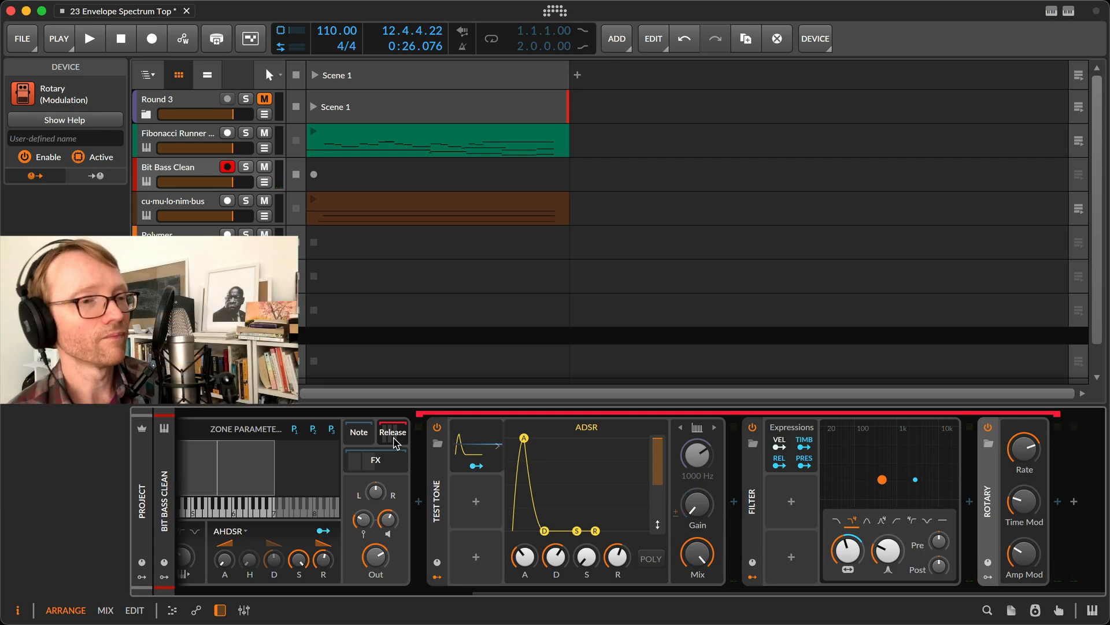
click(403, 438)
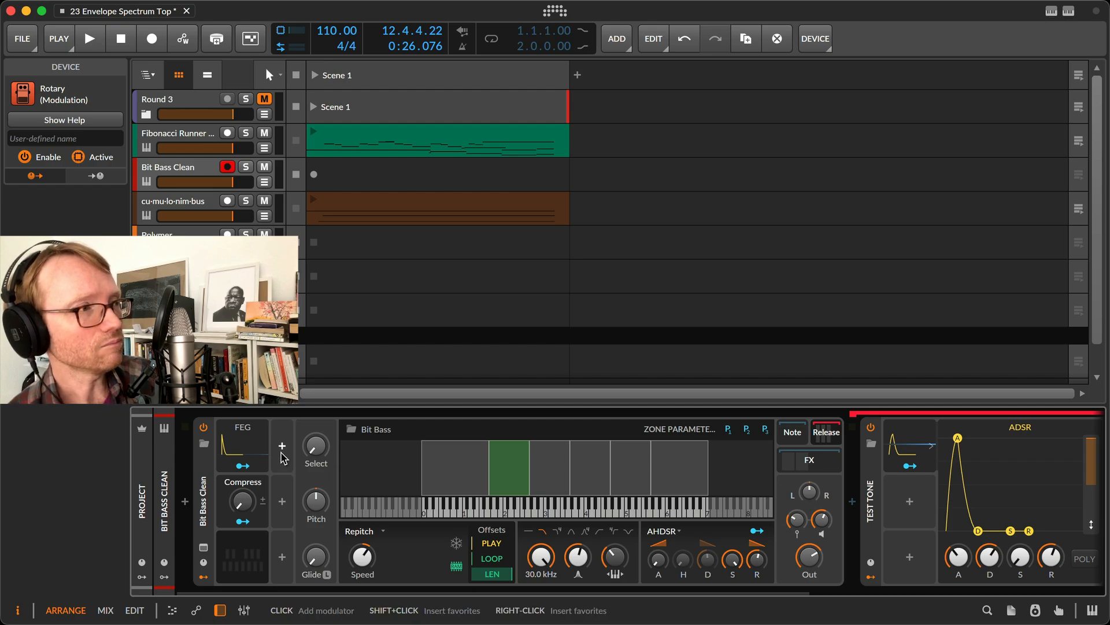
- Add an ADSR modulator to the Fibonacci Runner v2 device in the empty slot below AHD on Release
click(190, 140)
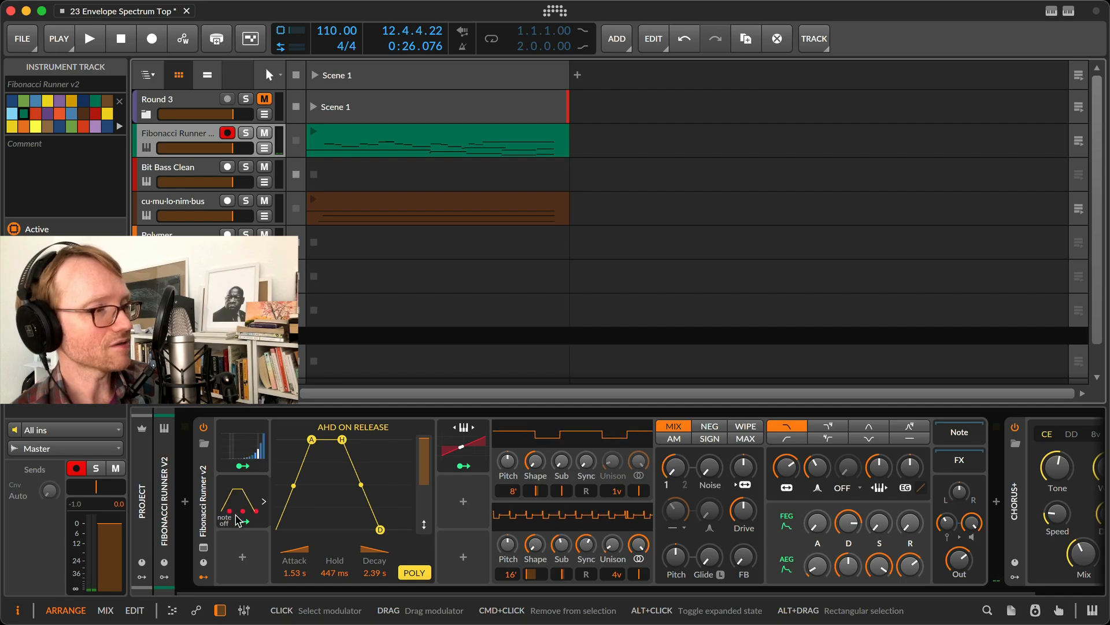
click(242, 559)
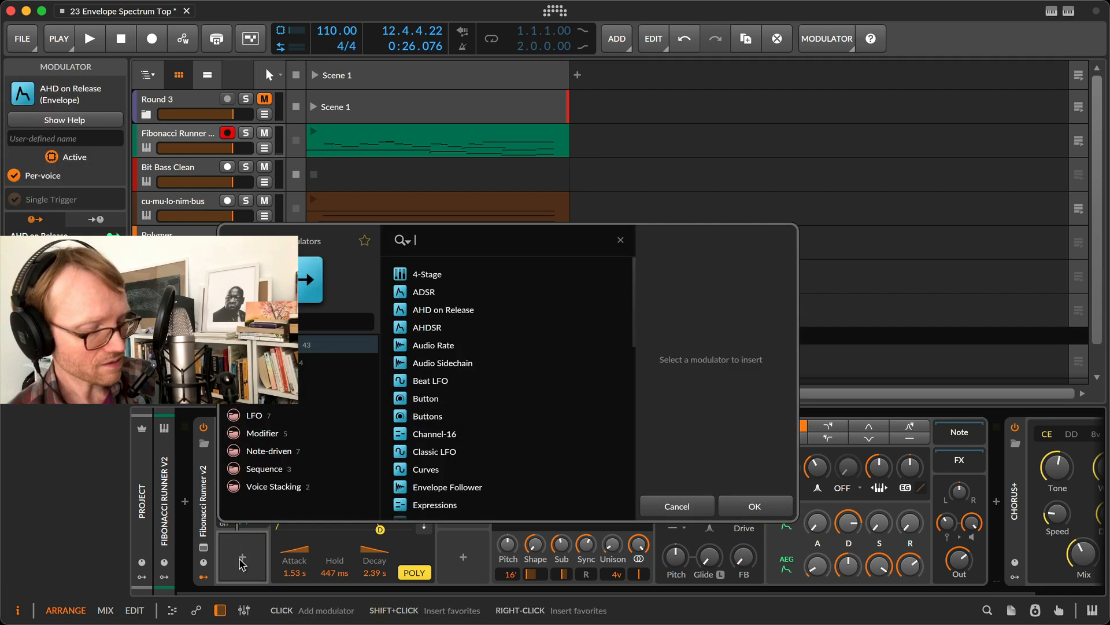
text(ads)
key(Down)
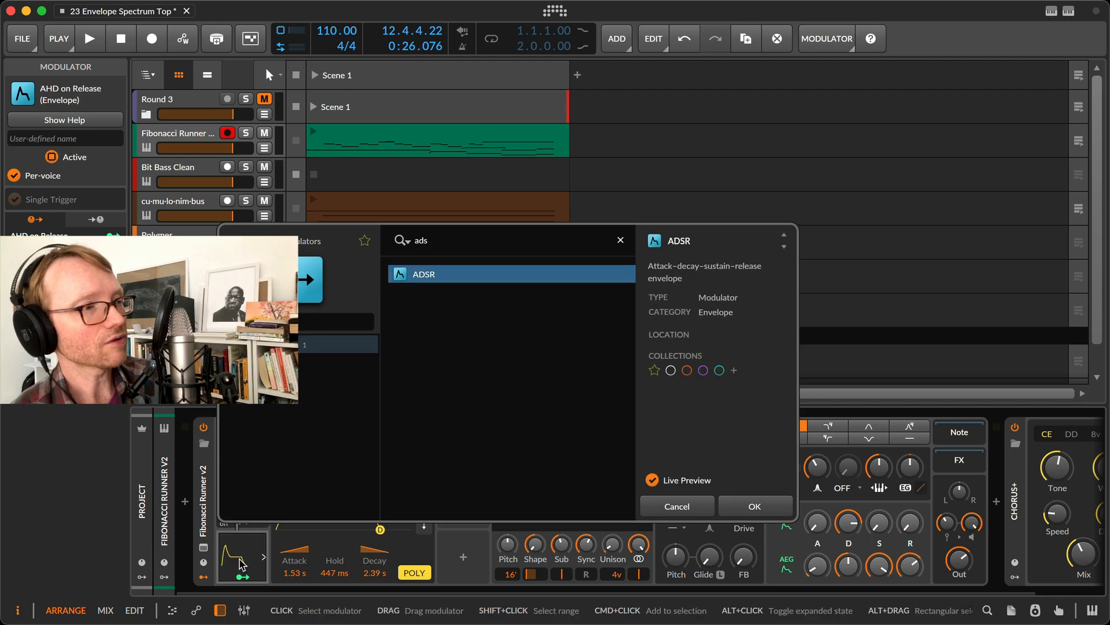
key(Return)
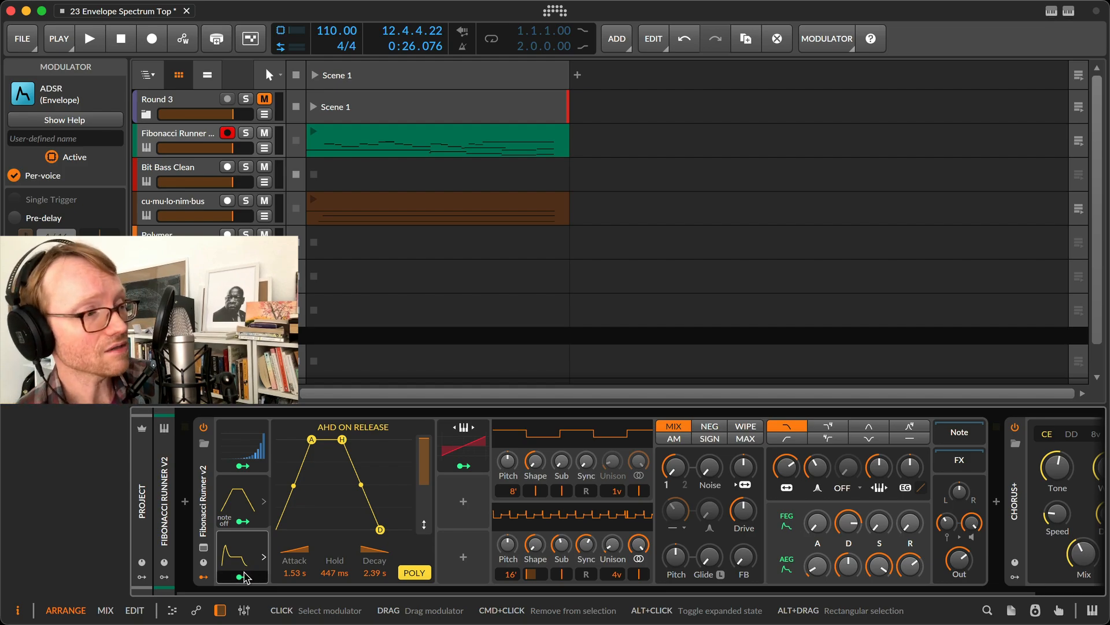
- Map the new ADSR modulator to the oscillator 1/2 Mix by 0.890
click(243, 577)
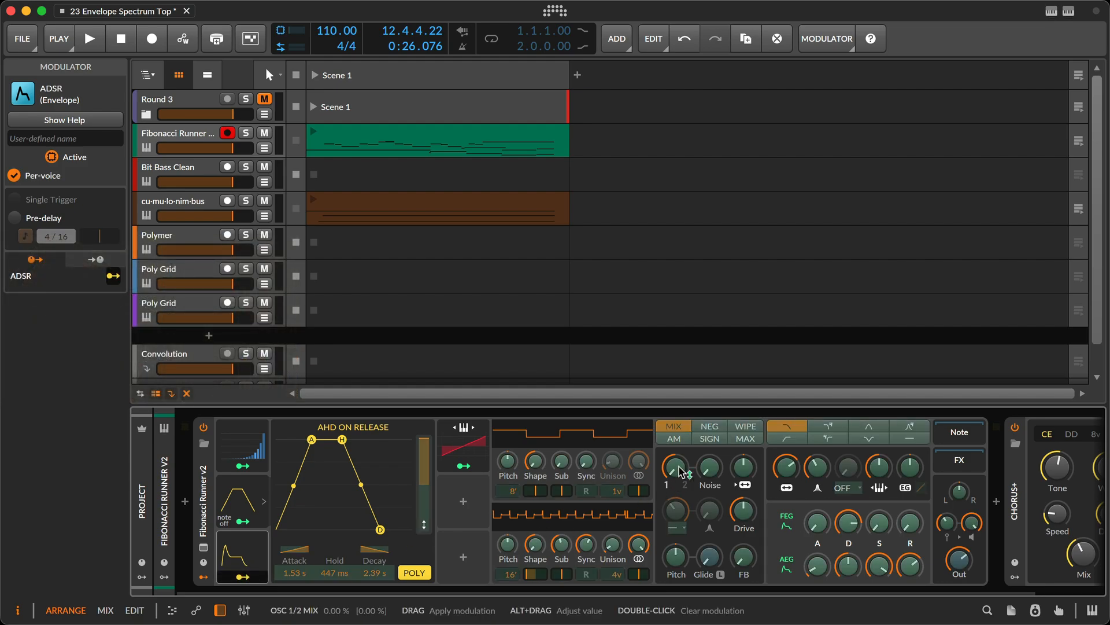
drag(677, 473, 678, 370)
click(241, 576)
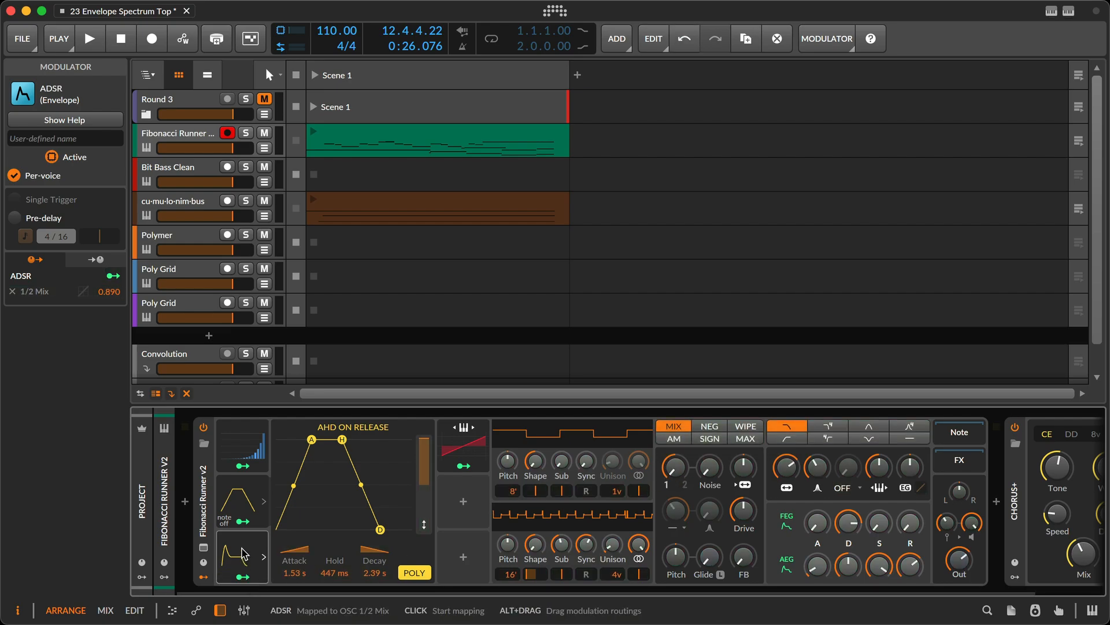
- Expand the ADSR modulator and enable its beat-based pre-delay at 8/16
click(238, 555)
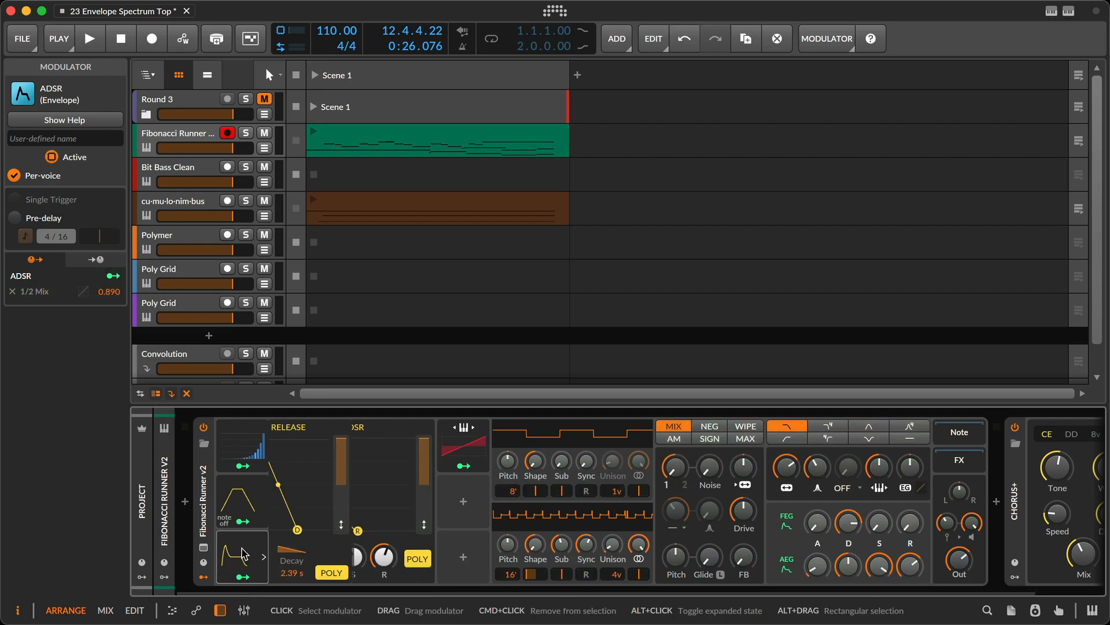
click(44, 221)
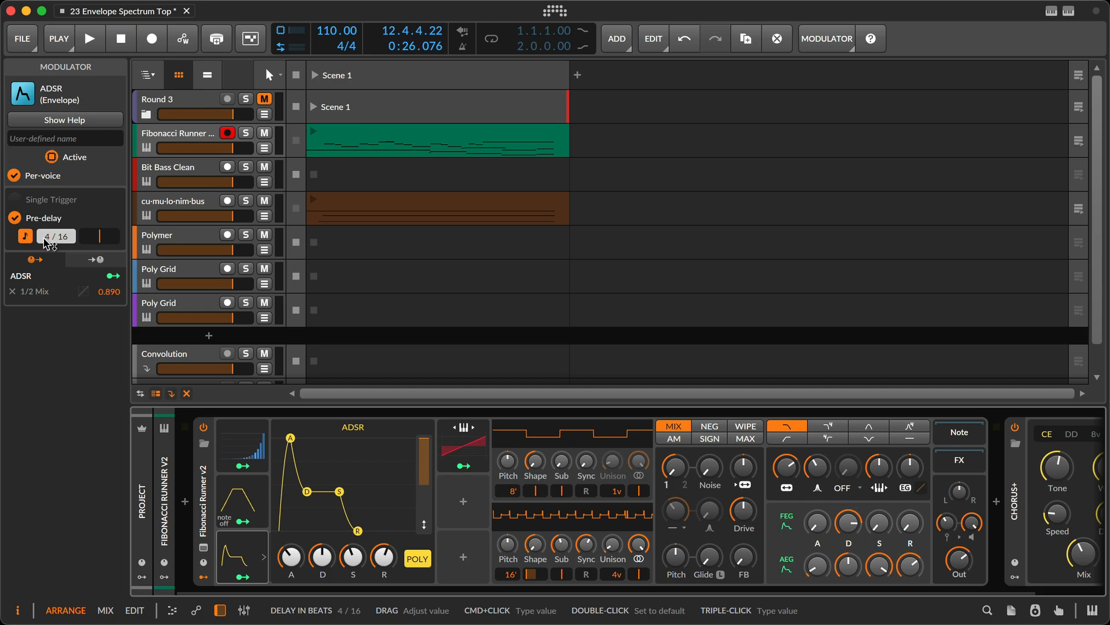
drag(49, 243, 49, 233)
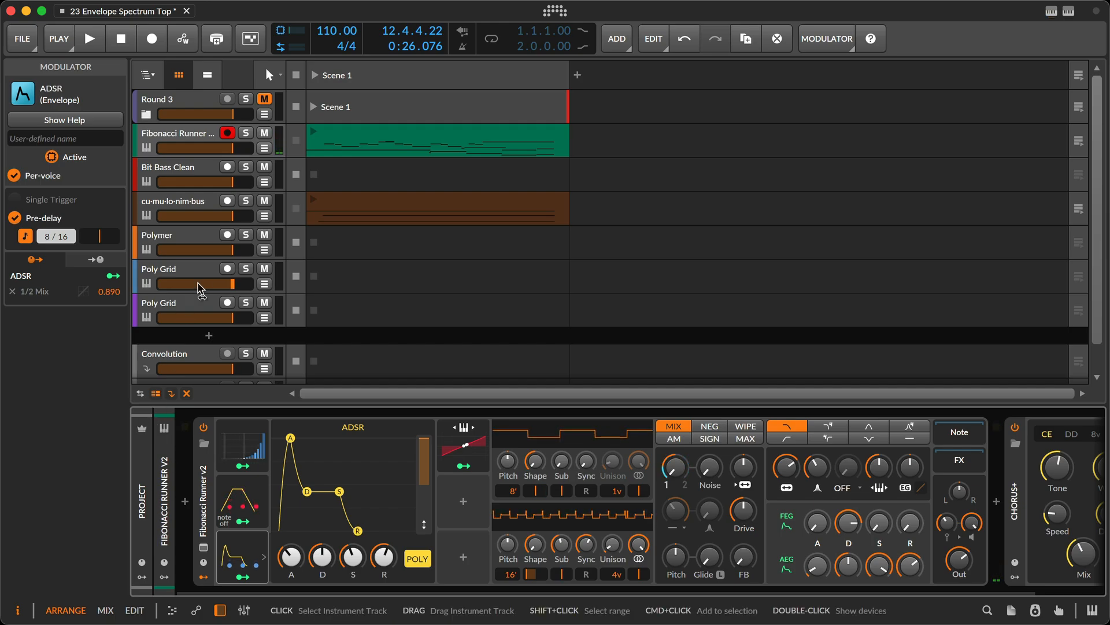
- View the cu-mu-lo-nim-bus track's Organ device and its preset information, and leave the preset browser without a change
click(208, 207)
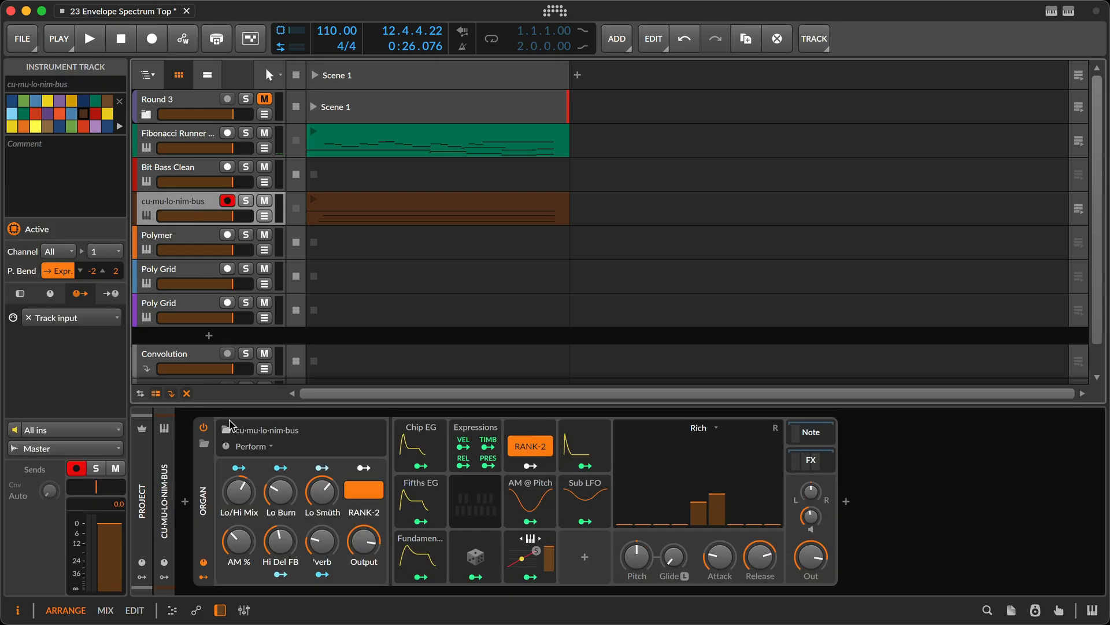
click(204, 444)
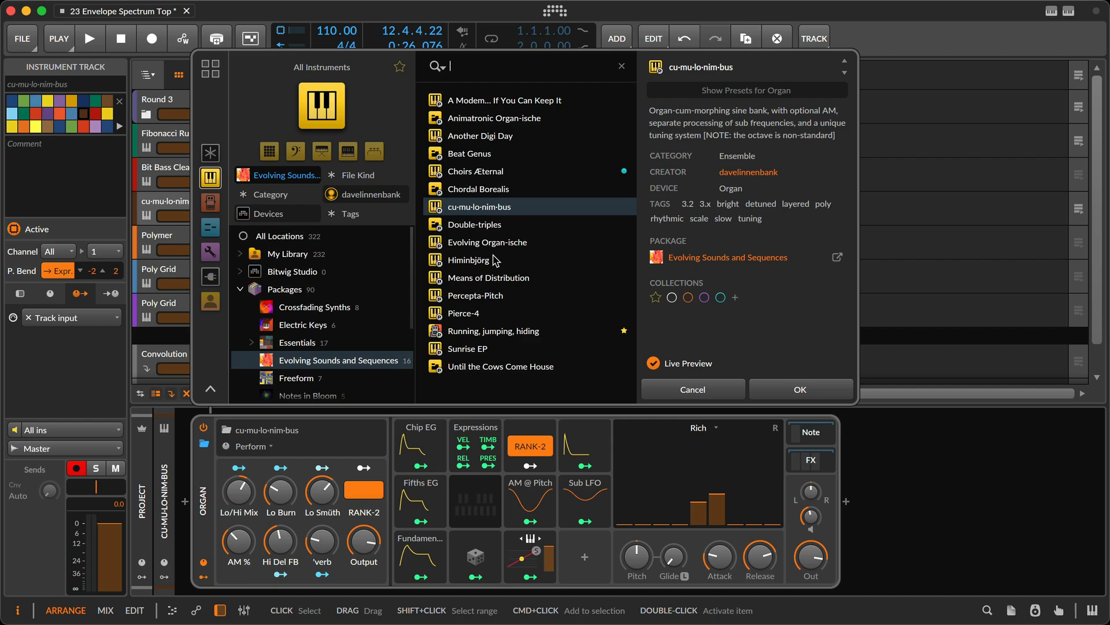
key(Escape)
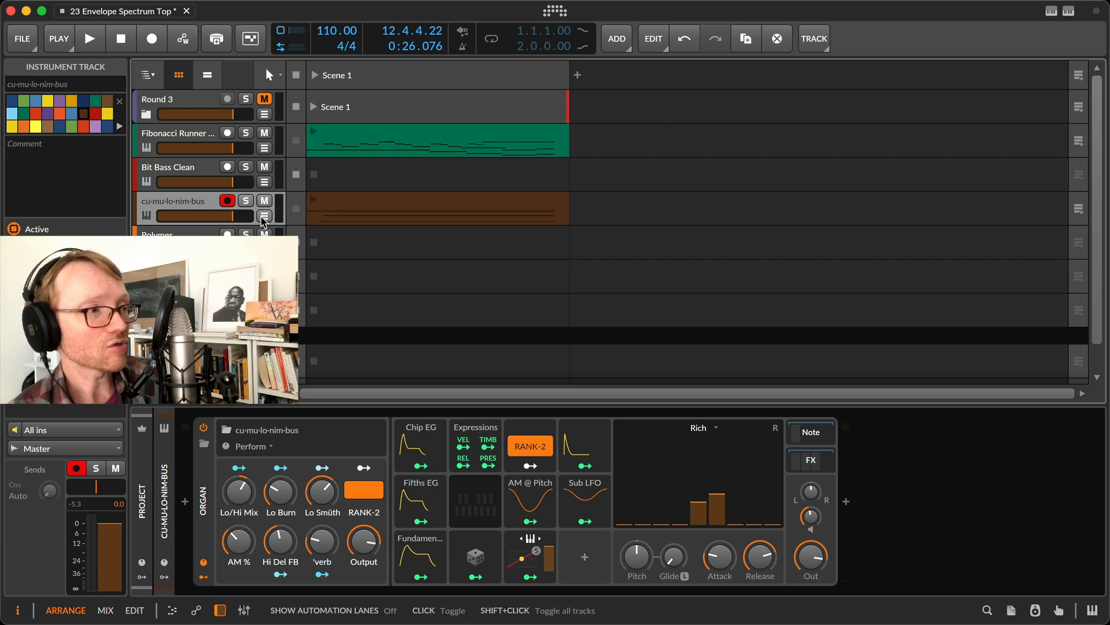
- Add a Ramp modulator from the Envelope category to the device on the Polymer track
click(178, 233)
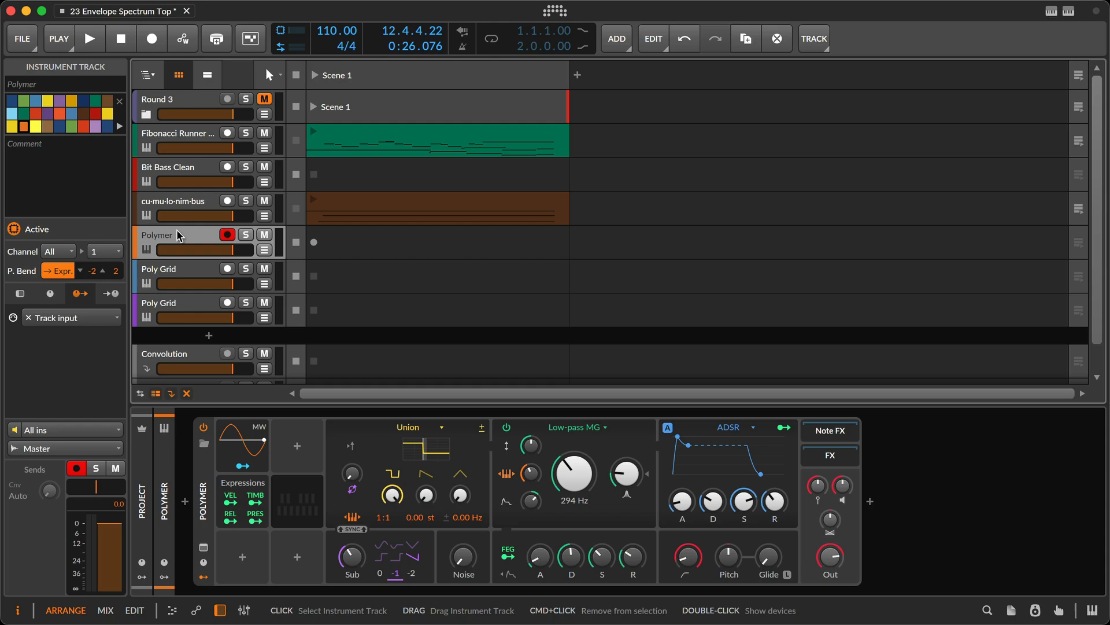
click(241, 558)
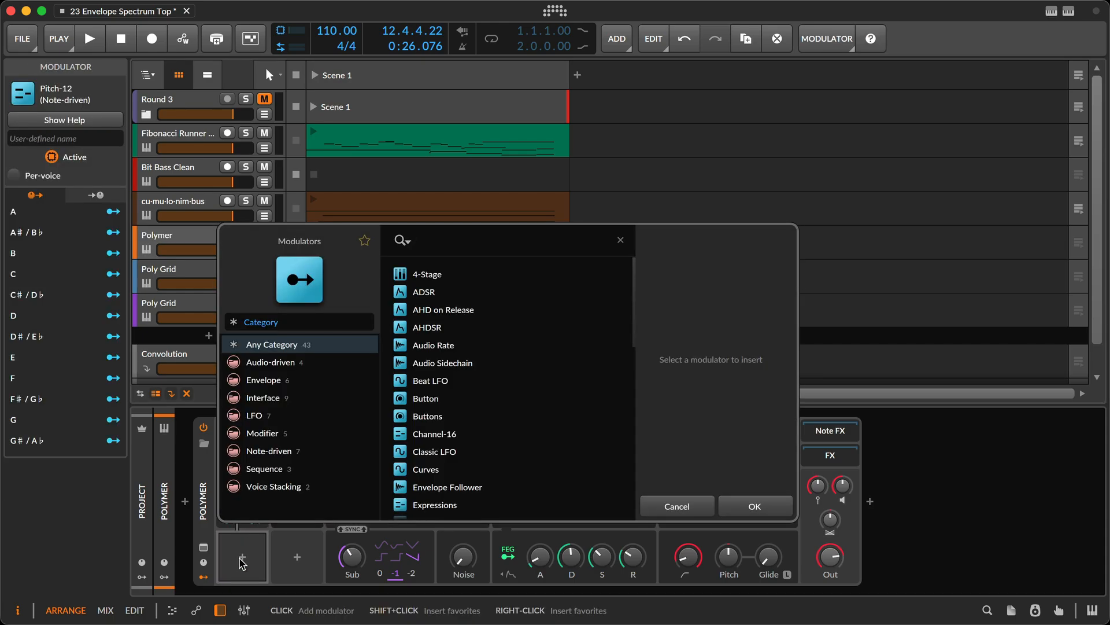
click(256, 381)
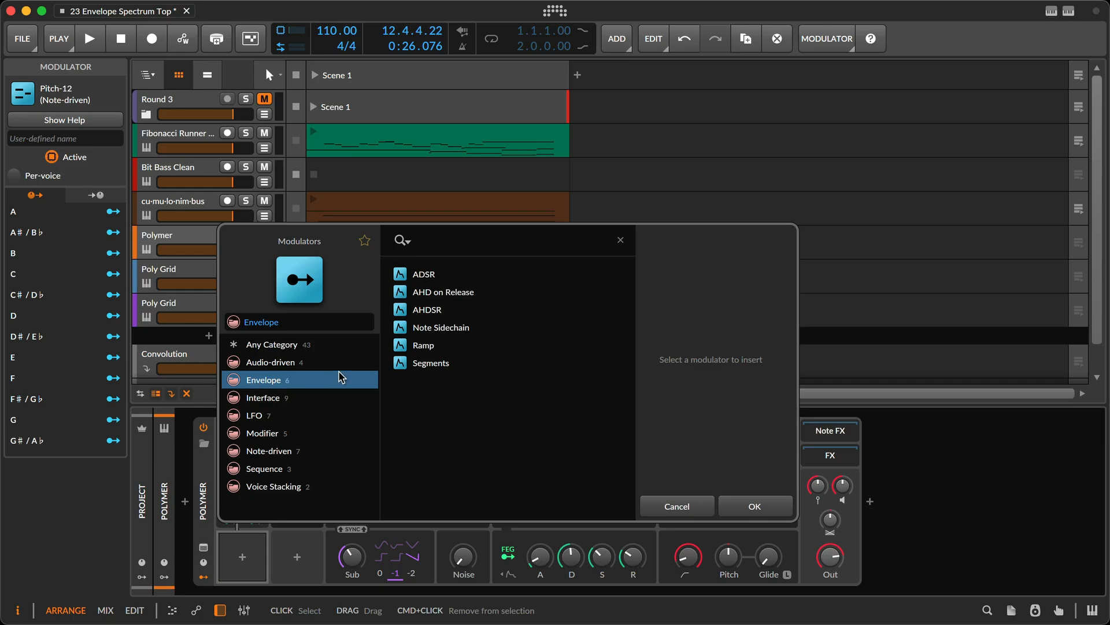
click(460, 347)
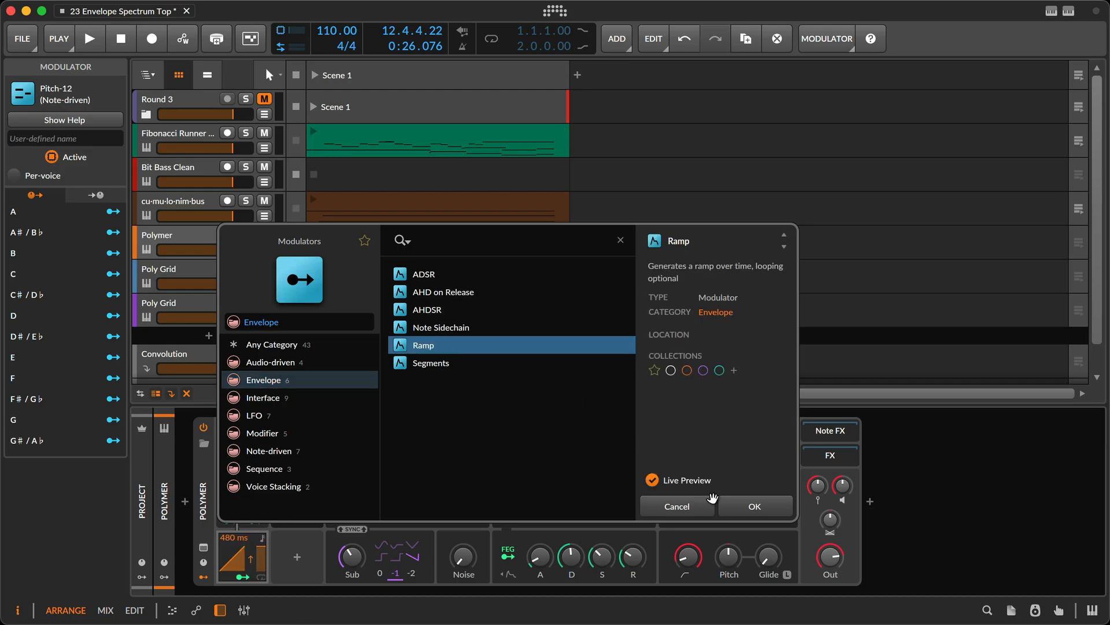
click(758, 510)
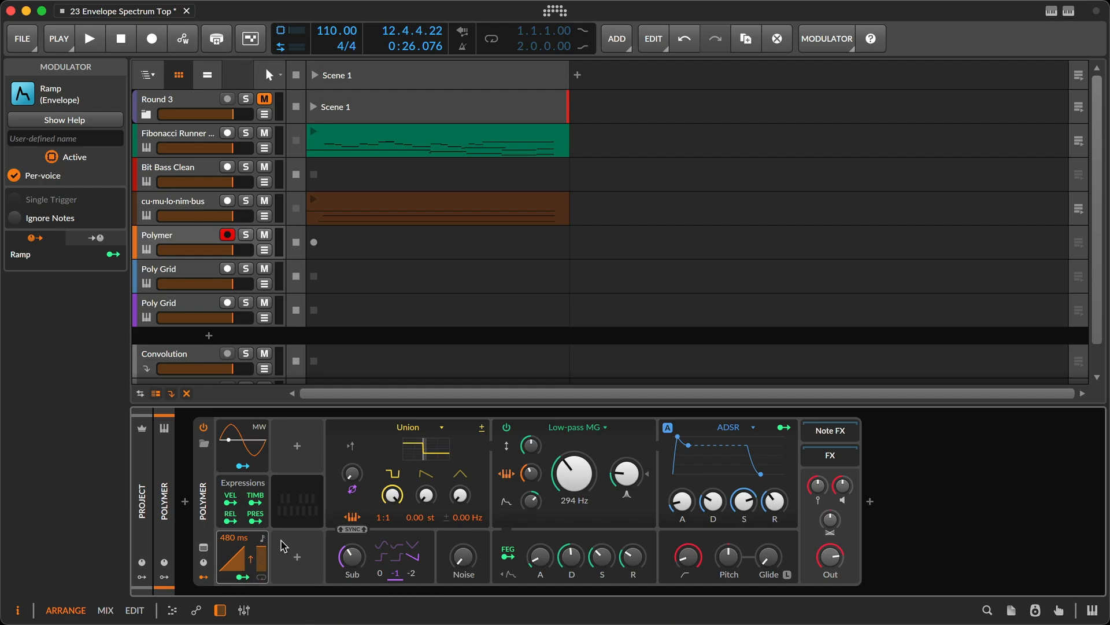
- Read the Ramp modulator's help and try its 16th-note timing before returning to absolute time
key(F1)
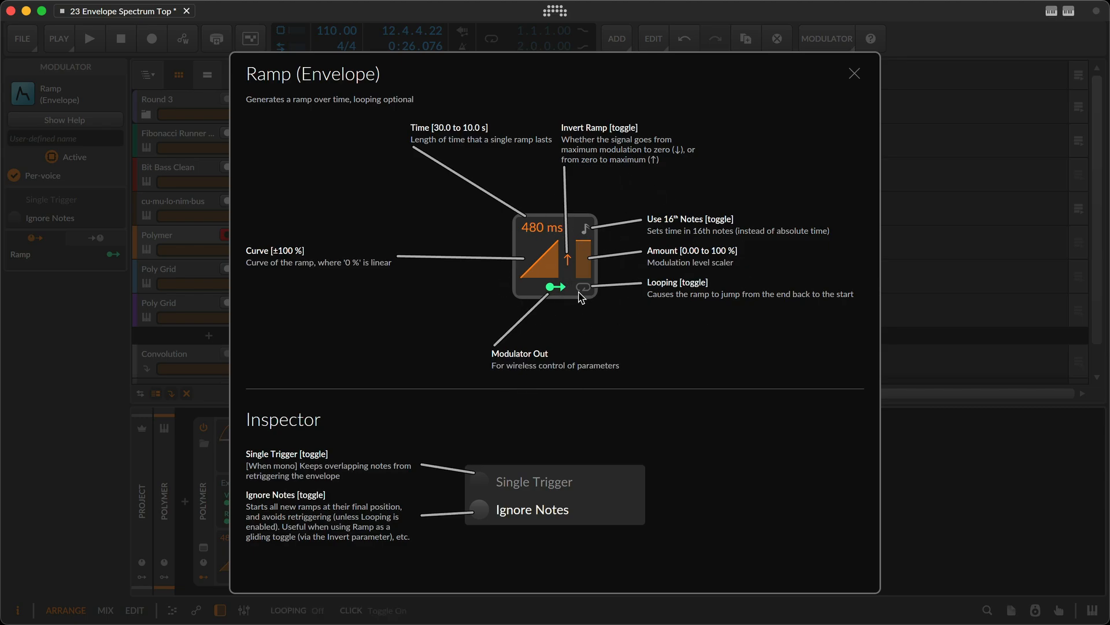
key(Escape)
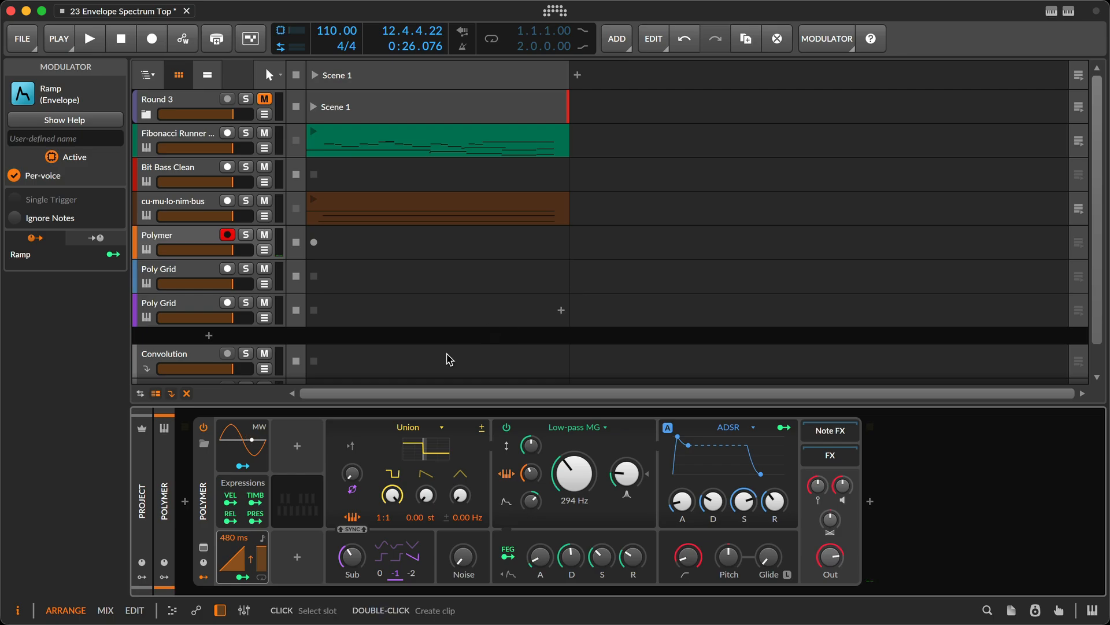
click(263, 539)
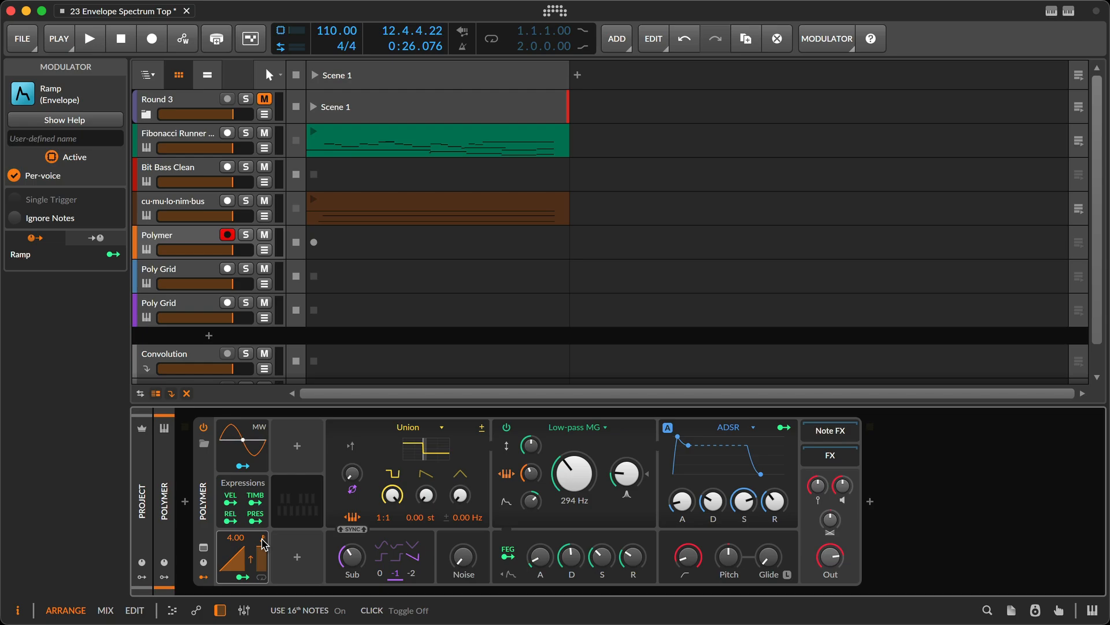
click(261, 539)
- Swap Polymer's Union oscillator for Wavetable and disable the Low-pass MG filter
click(430, 429)
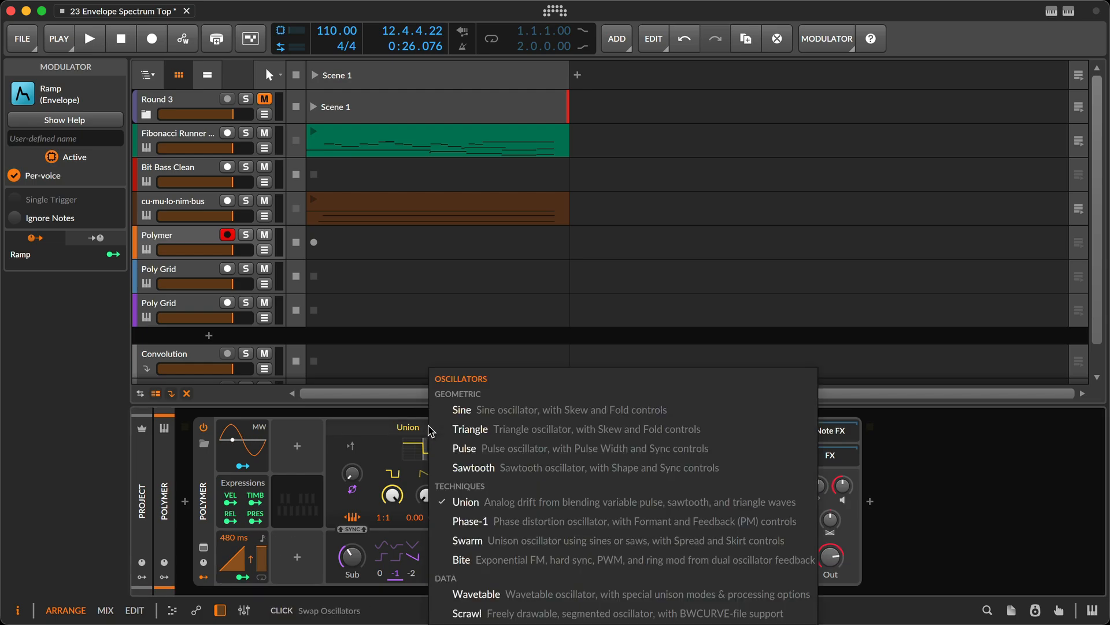
click(471, 599)
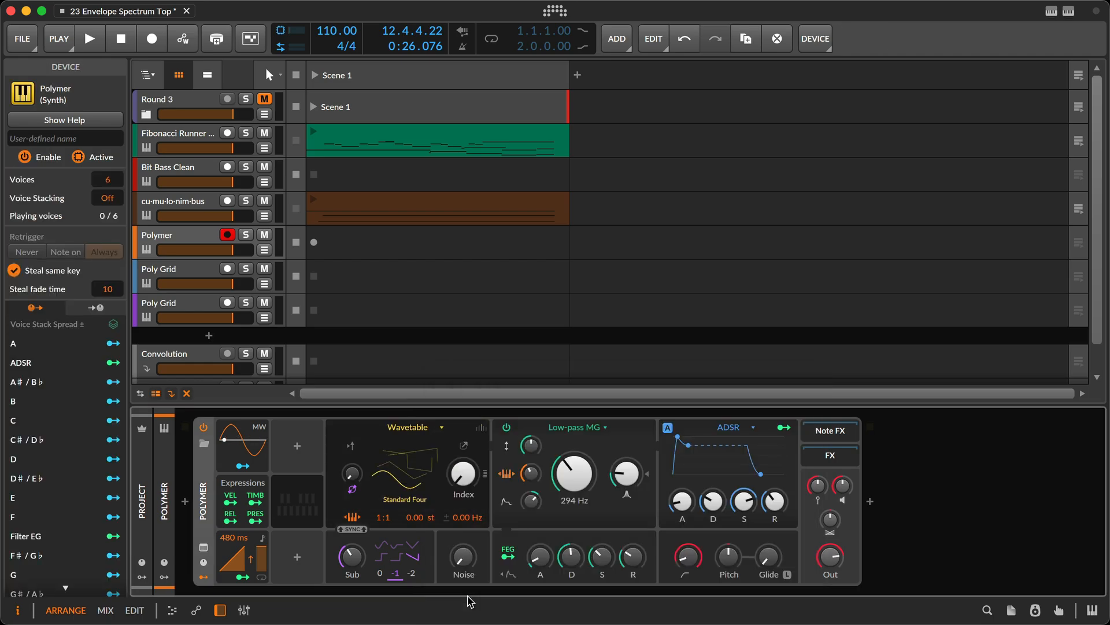
click(507, 428)
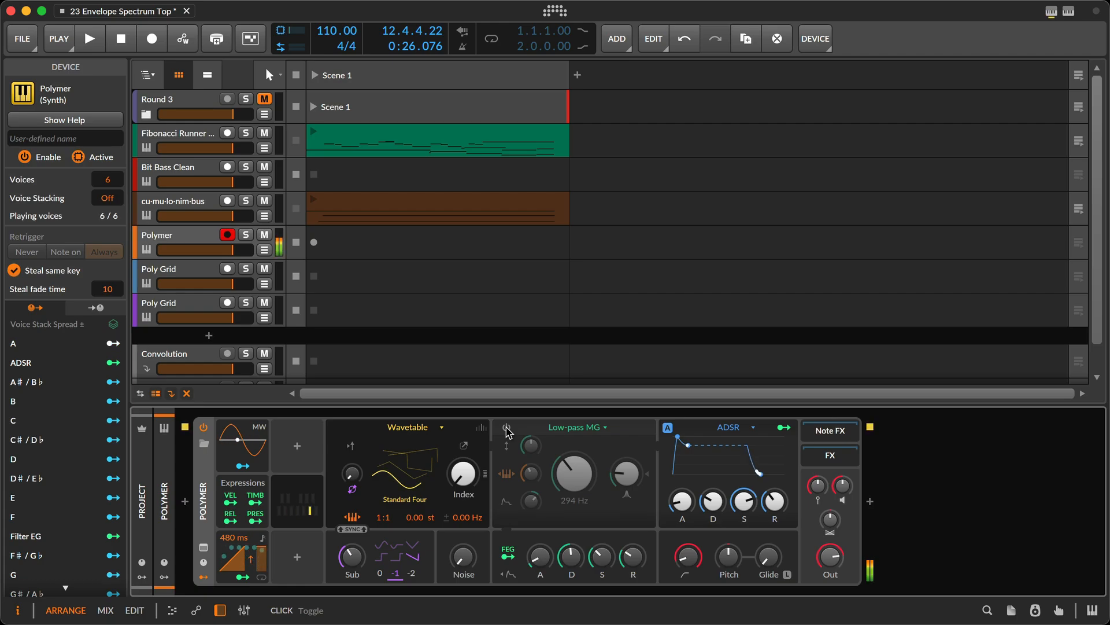
- Audition wavetables including Square Sync +3, SQ Roar and Sines, by Harmonic, and load 12 String from the Acoustic category
click(425, 468)
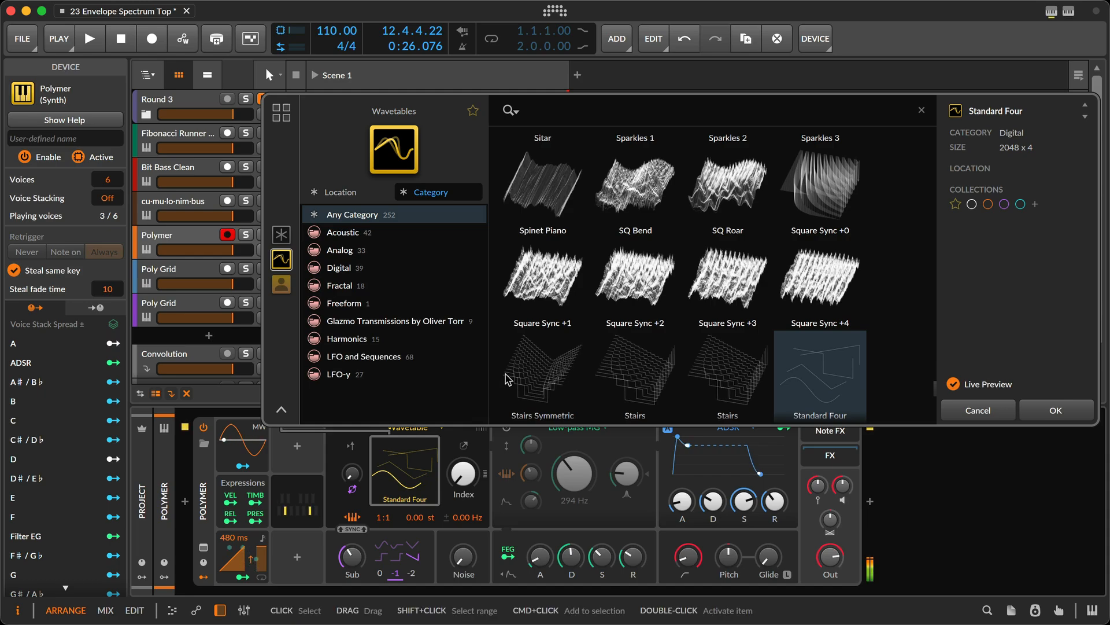
click(659, 271)
click(730, 274)
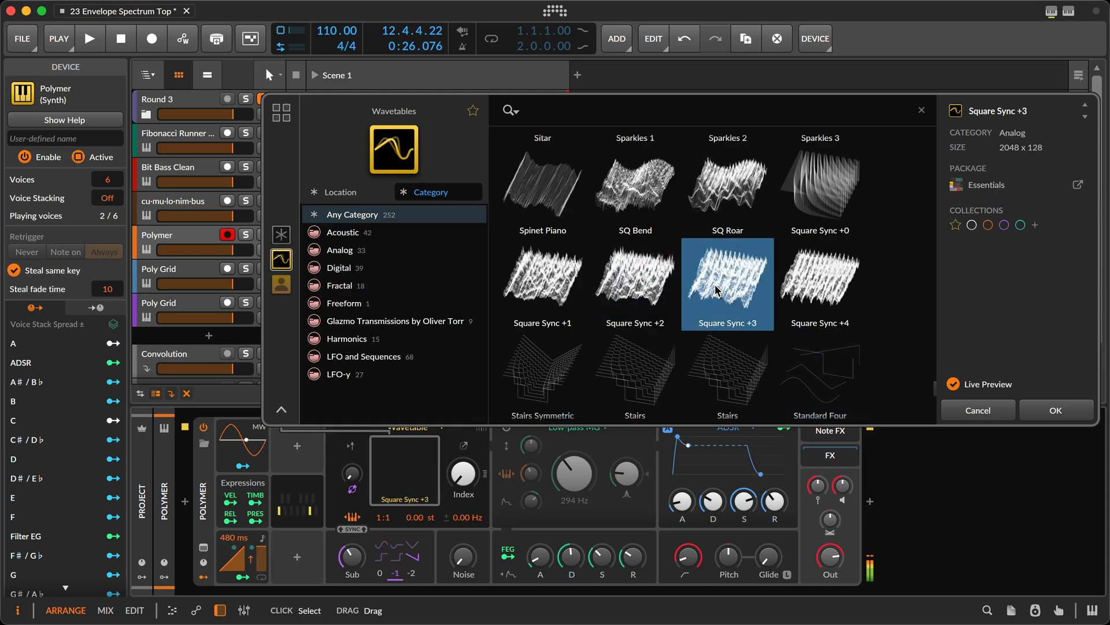
click(802, 281)
click(812, 191)
click(730, 190)
scroll(731, 194, up, 5)
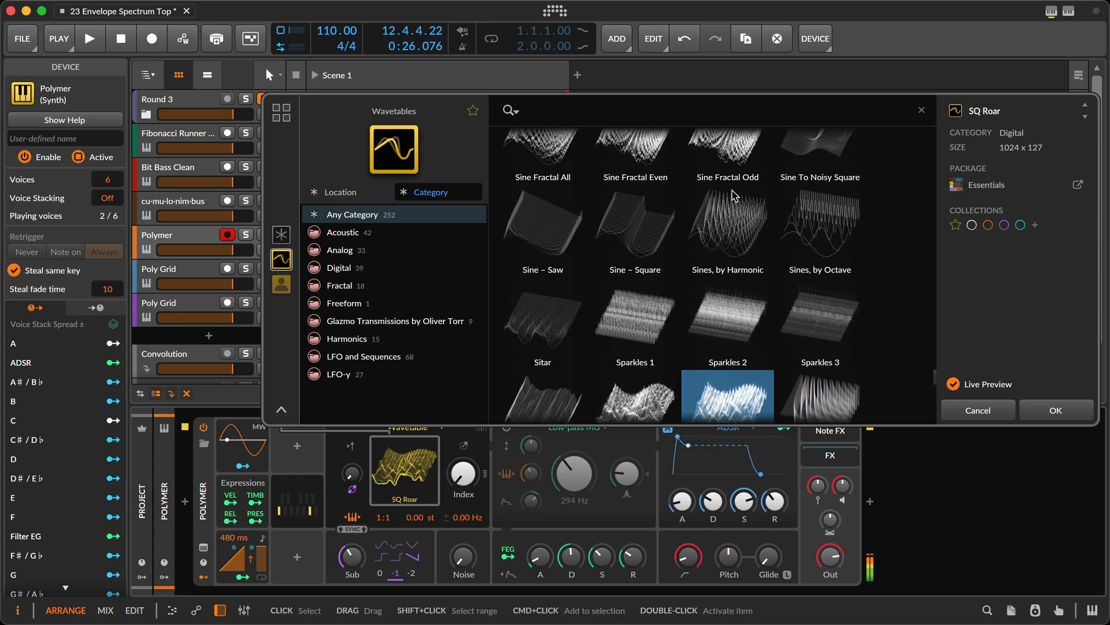
click(733, 195)
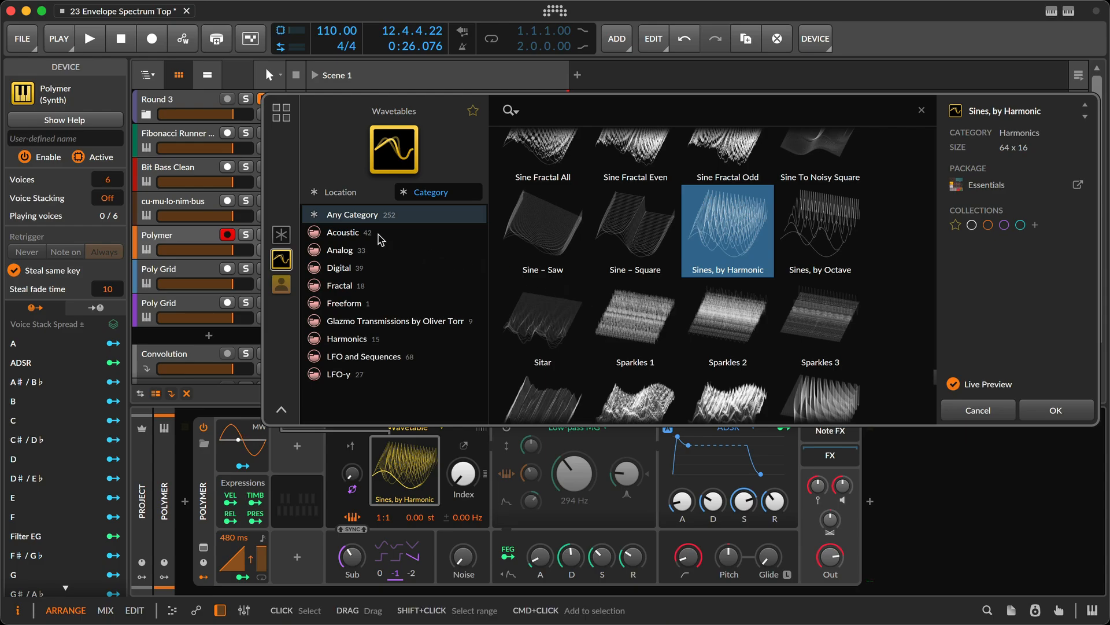
click(347, 232)
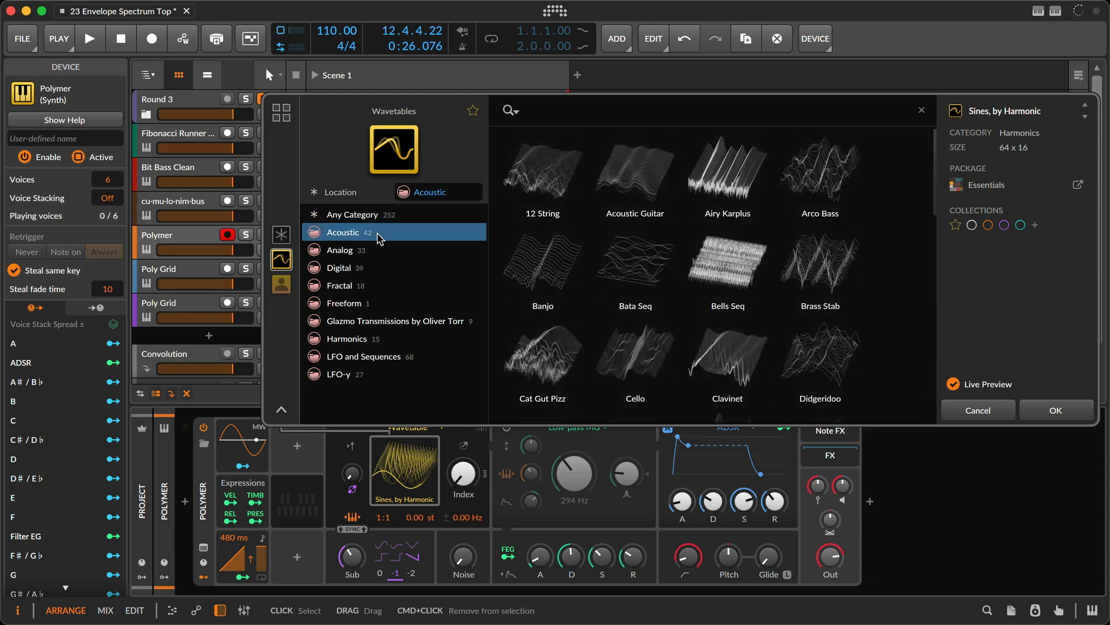
click(553, 182)
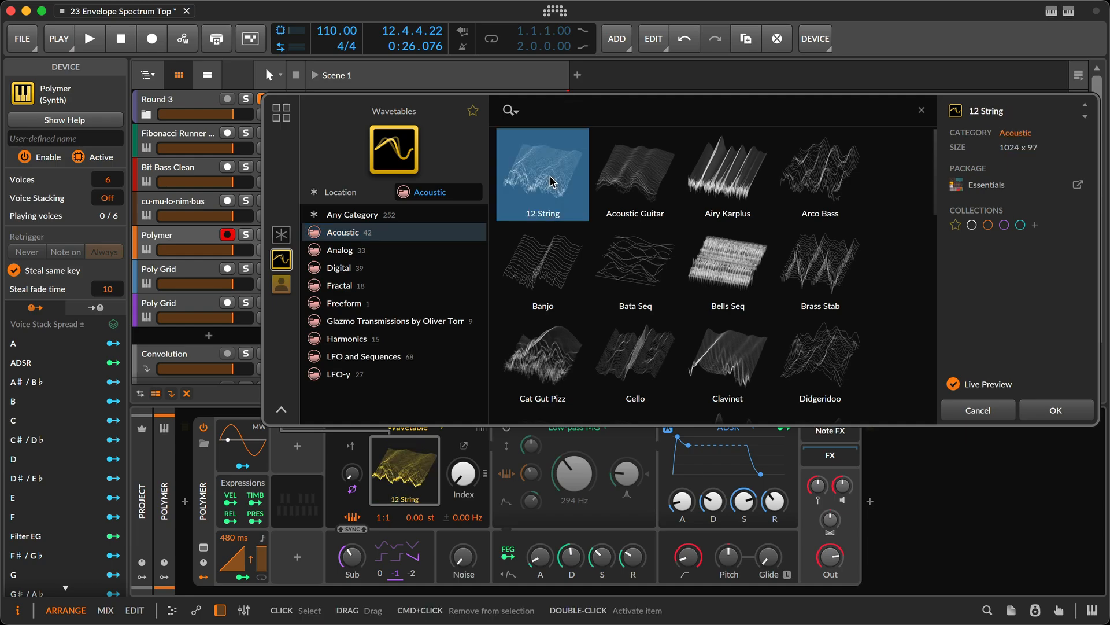
- Map the Ramp modulator to the Index parameter of Polymer's Wavetable oscillator
drag(463, 474, 464, 425)
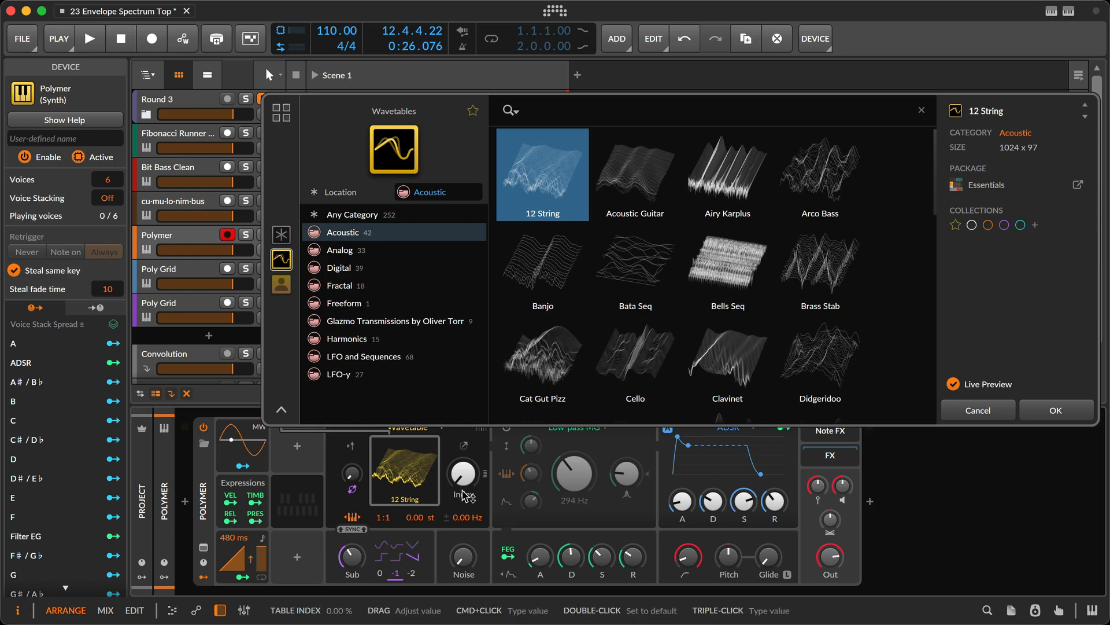
click(242, 577)
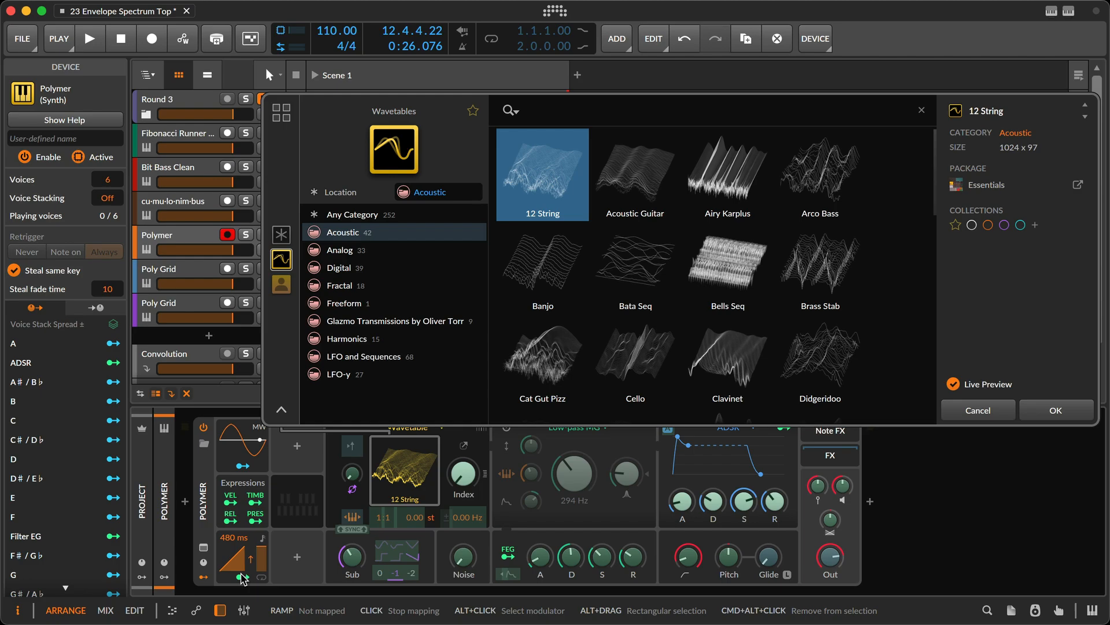
drag(463, 473, 463, 434)
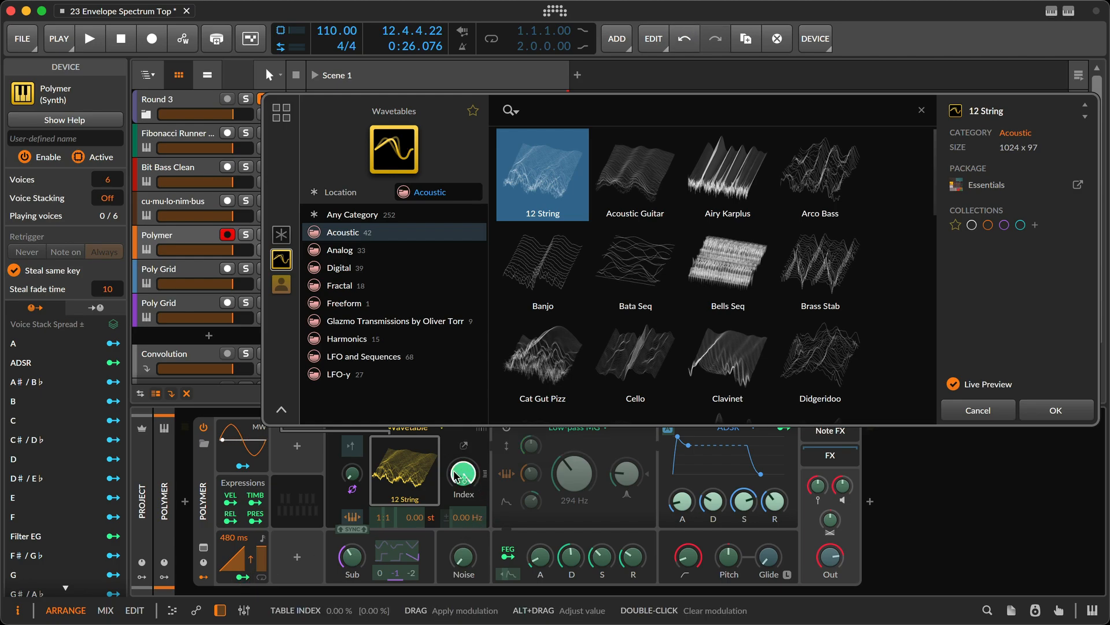
click(241, 577)
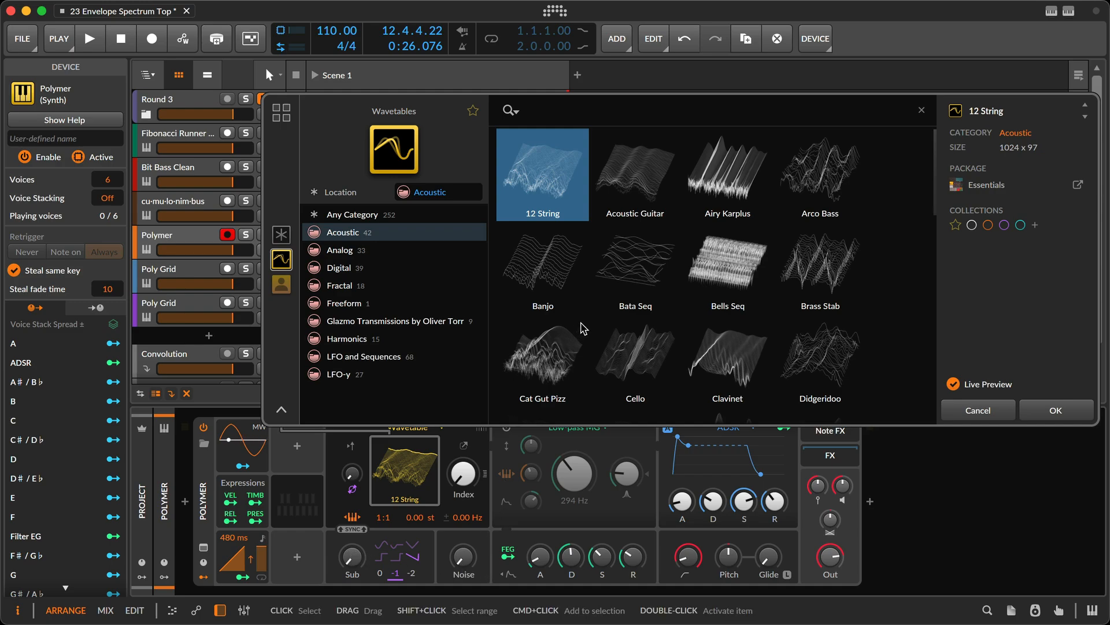
- Audition the Acoustic Guitar, Rhodes +1 and Rhodes +2 wavetables from the Acoustic category, and load Marimba
click(639, 196)
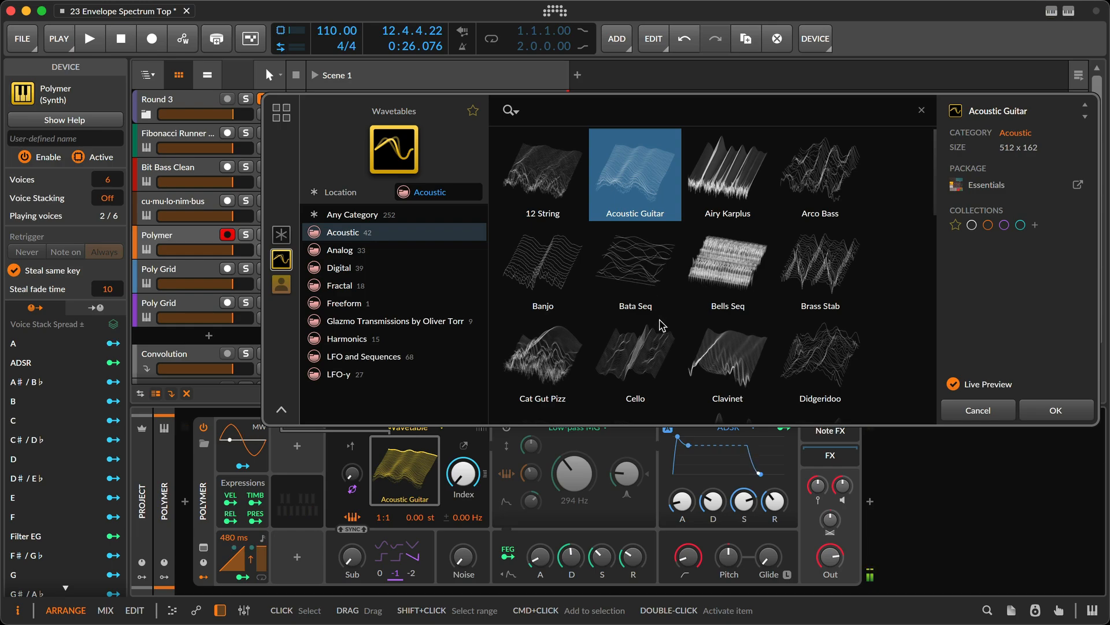
scroll(662, 326, down, 1)
scroll(662, 325, down, 1)
scroll(662, 326, down, 1)
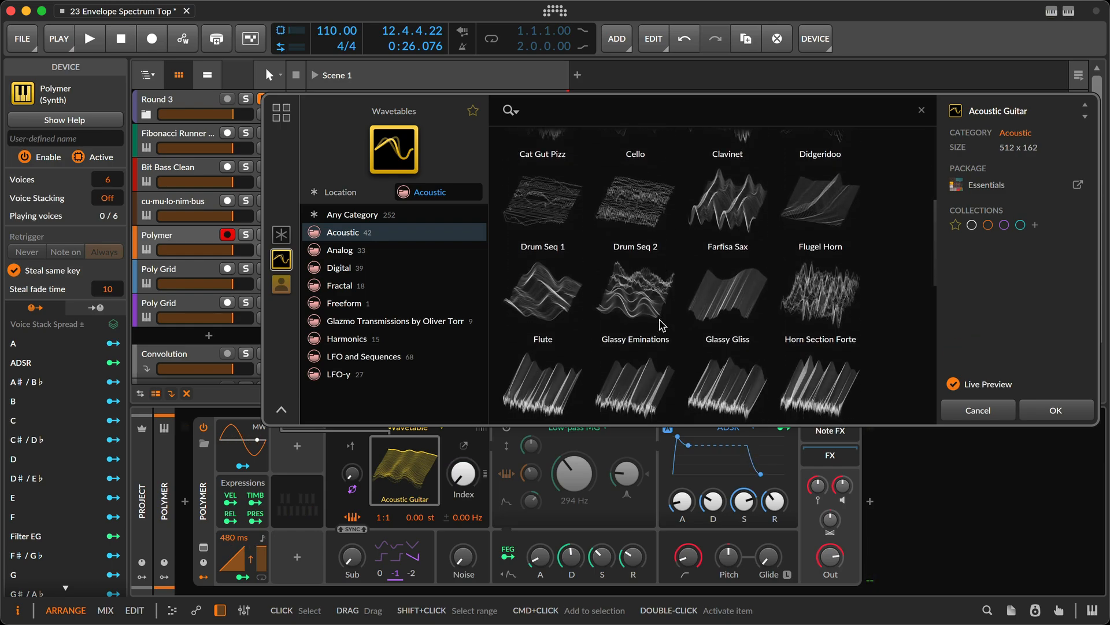
scroll(662, 326, down, 2)
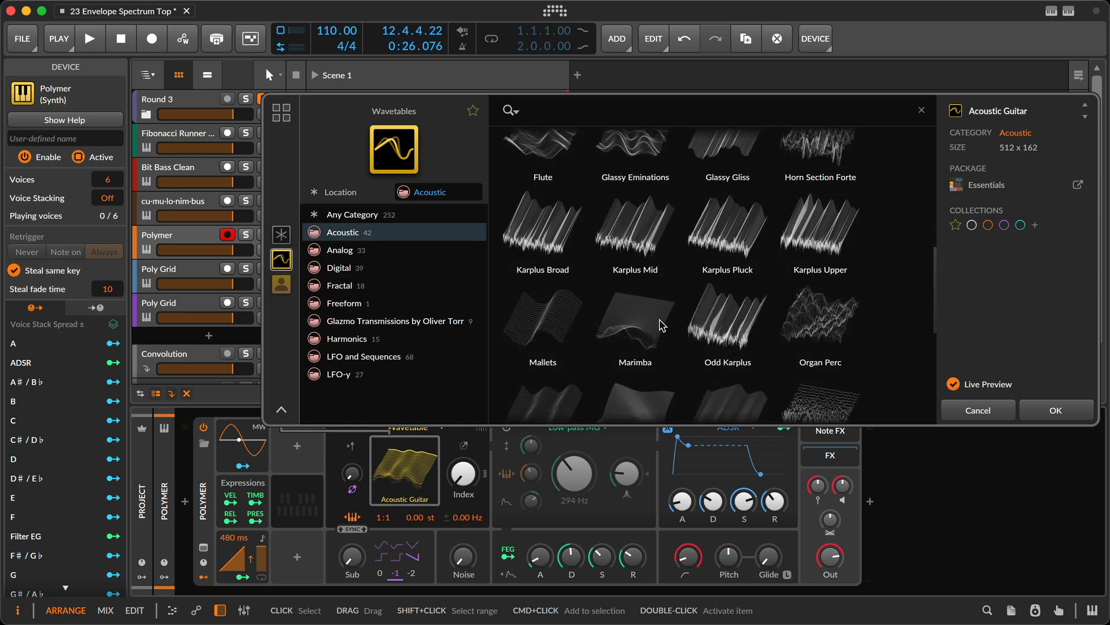
scroll(653, 342, down, 1)
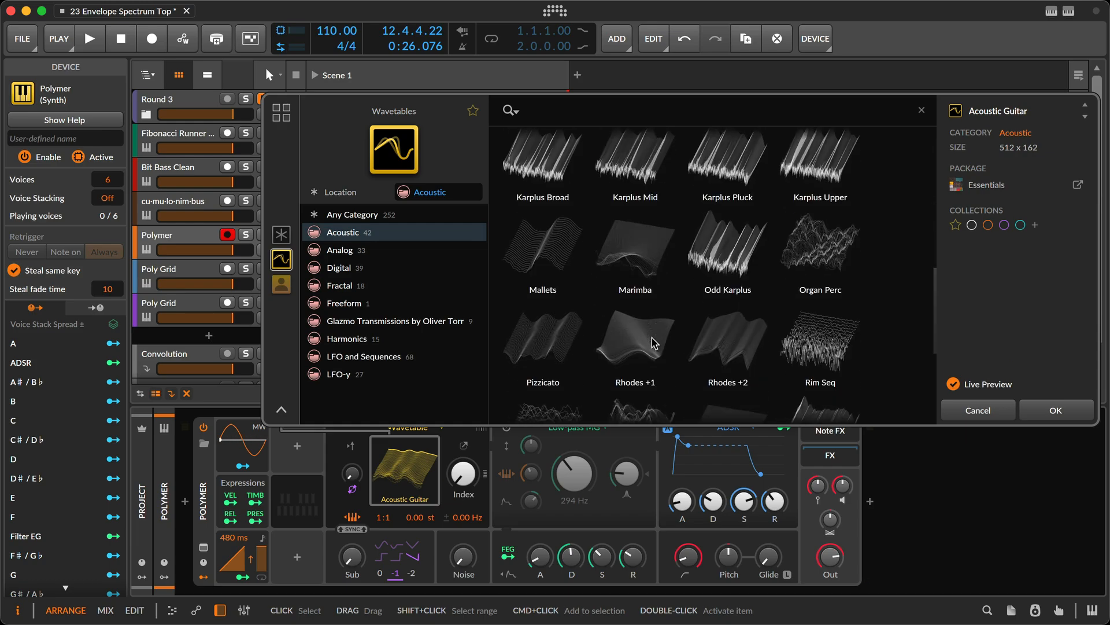
click(653, 342)
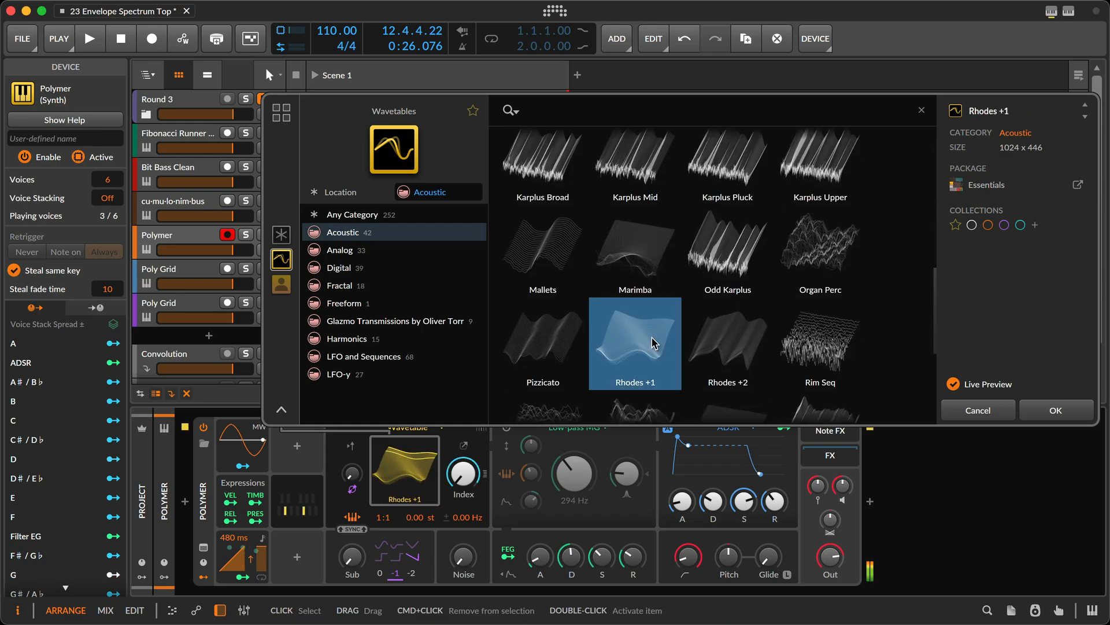
click(755, 356)
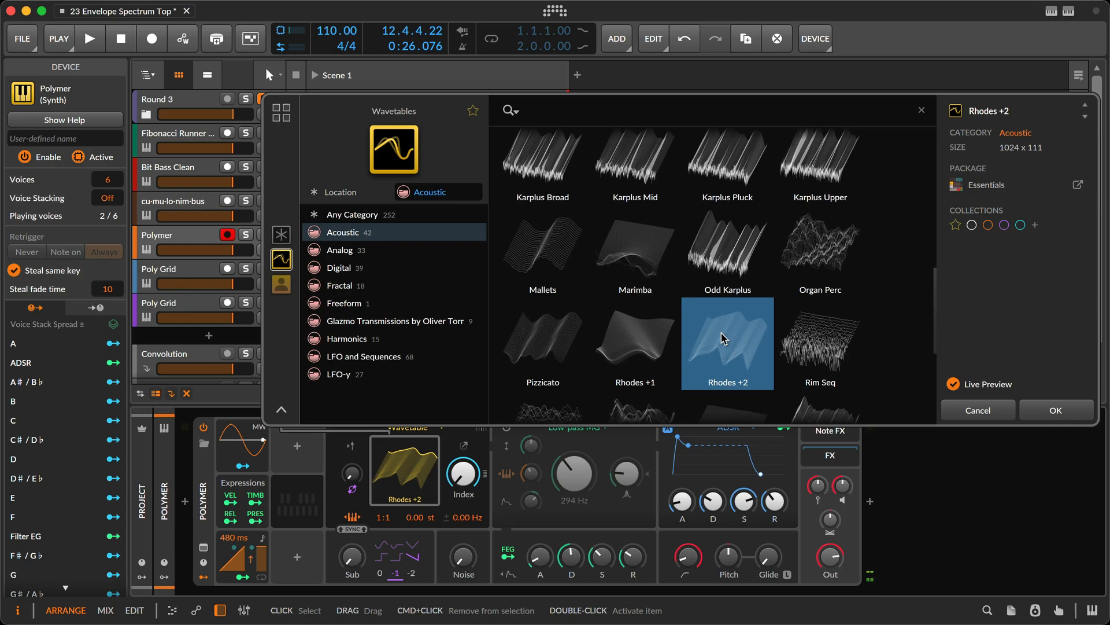
click(638, 247)
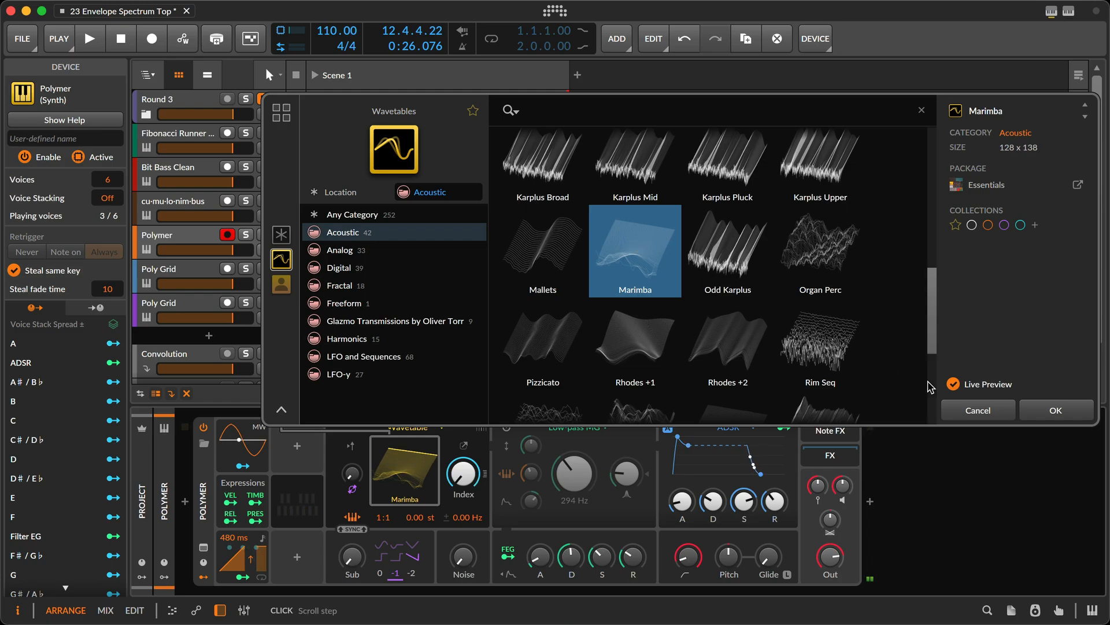
click(1046, 411)
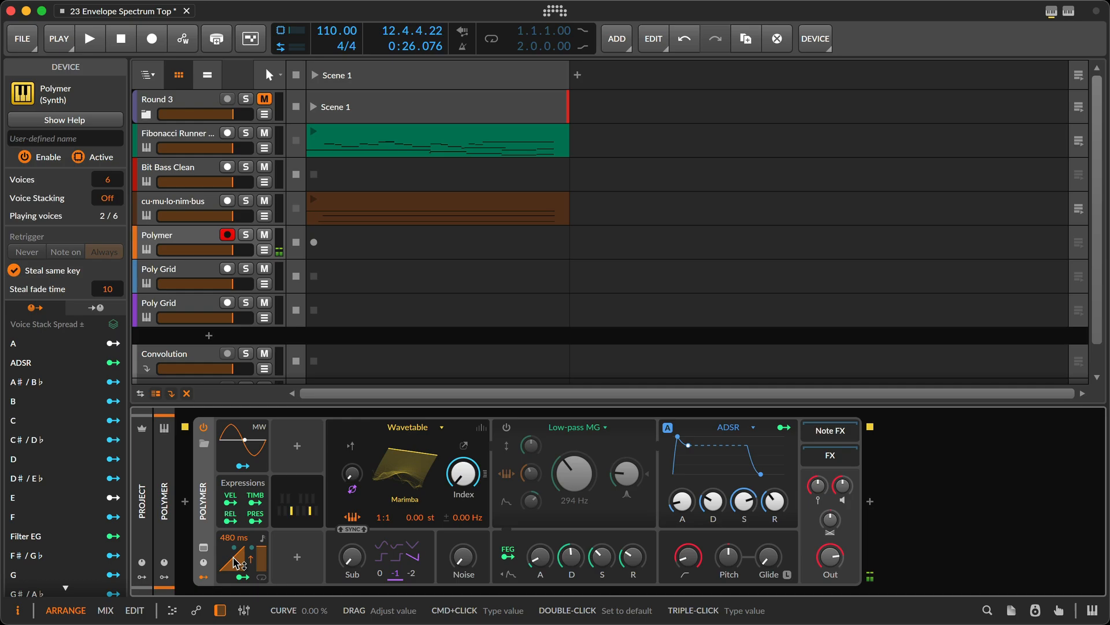
- Set the Ramp modulator's curve to 26 % and switch on its looping
mouse_move(241, 562)
mouse_down()
mouse_move(241, 591)
mouse_move(241, 549)
mouse_up()
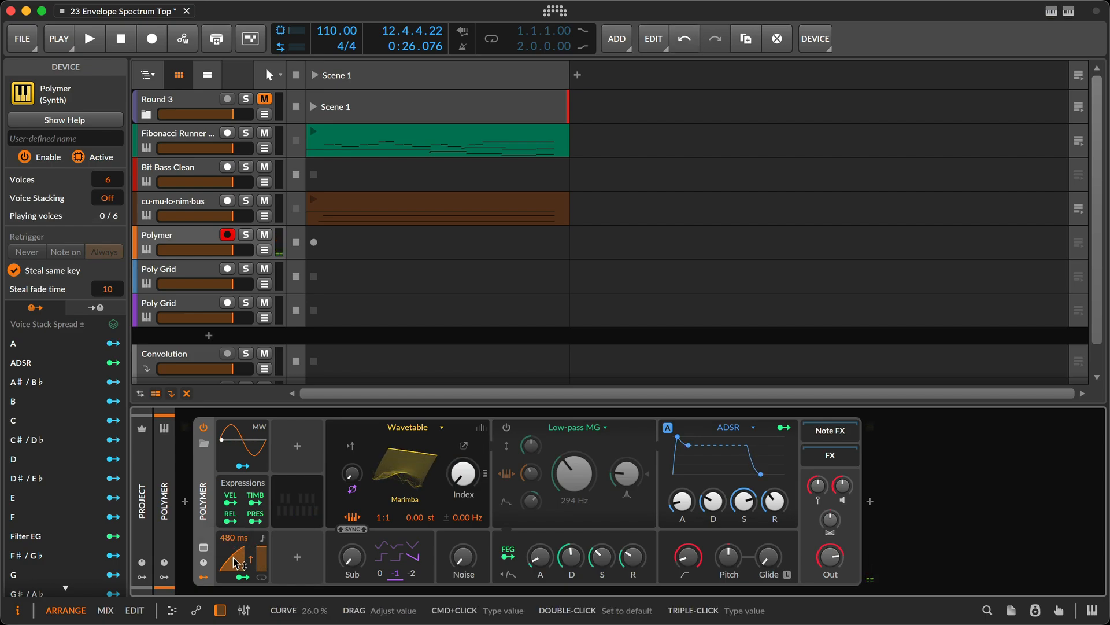
click(262, 578)
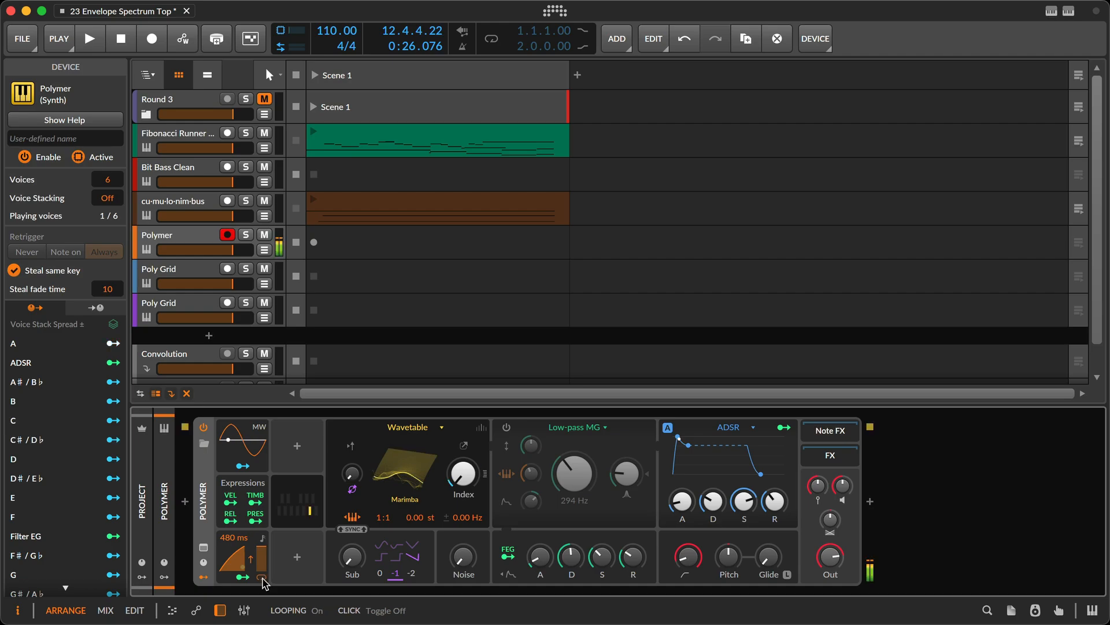
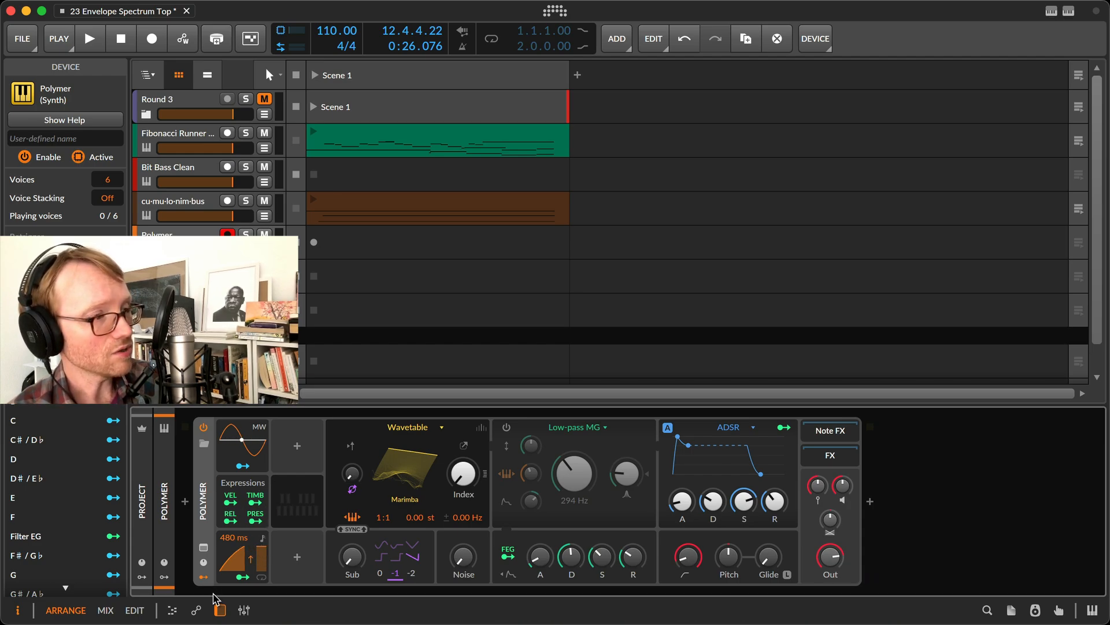
- Read the Ramp modulator's help, including the Ignore Notes option
click(225, 580)
key(F1)
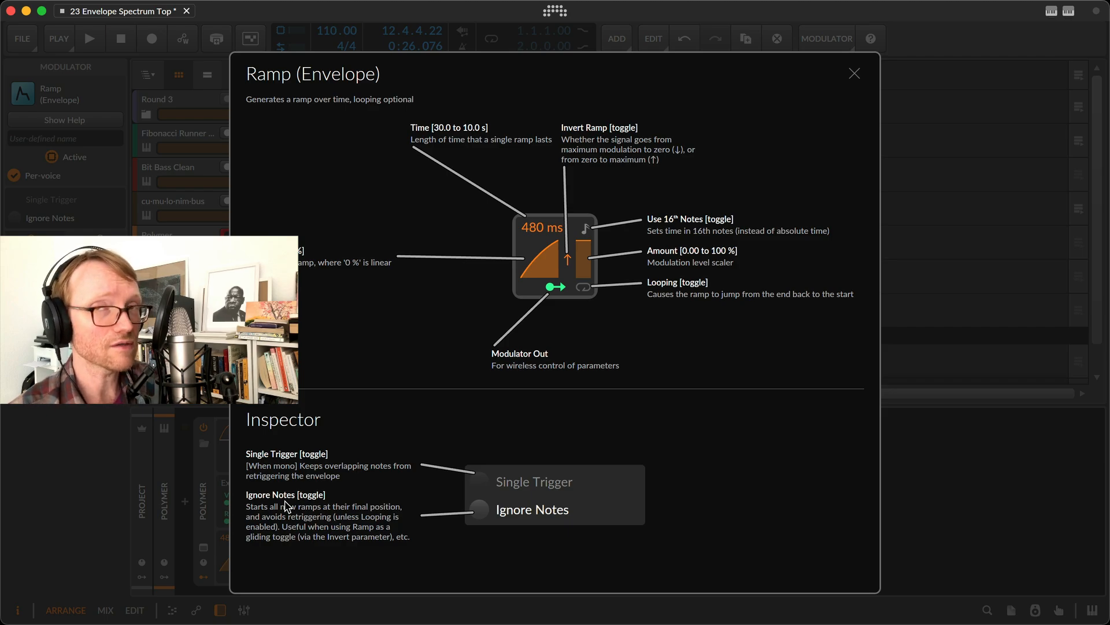
key(Escape)
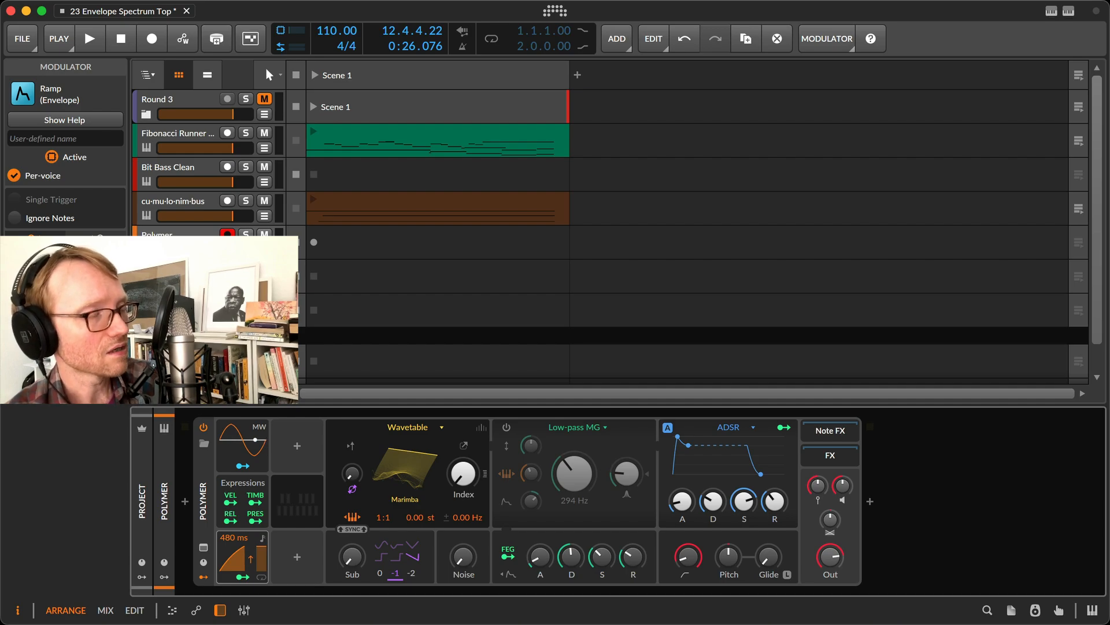
- Try inverting the Ramp on Polymer, and restore its upward direction
scroll(234, 338, down, 2)
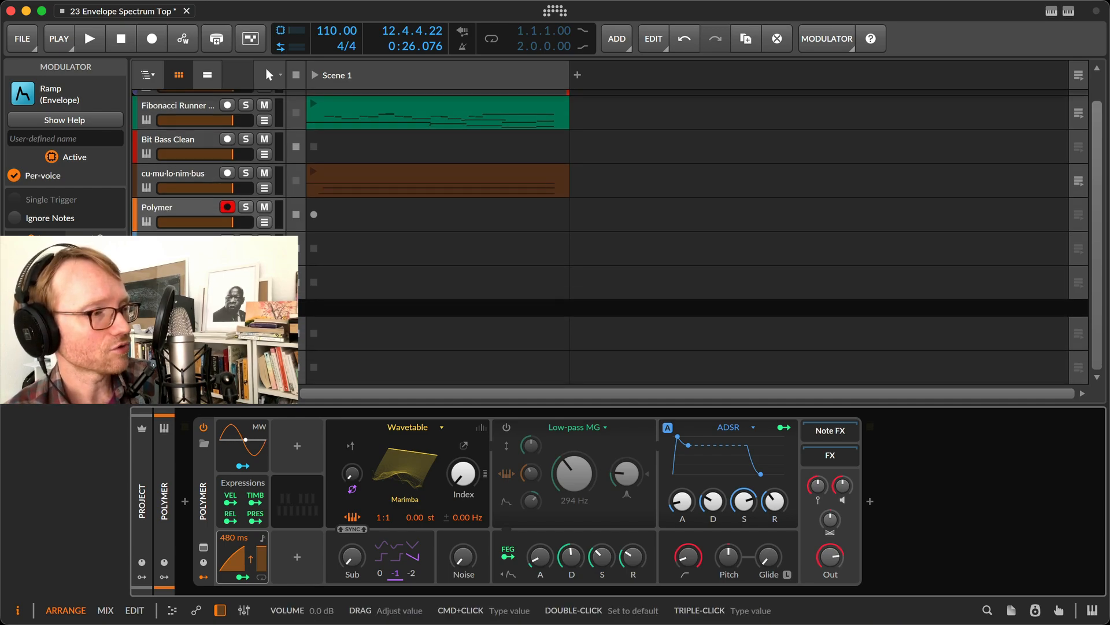
click(252, 564)
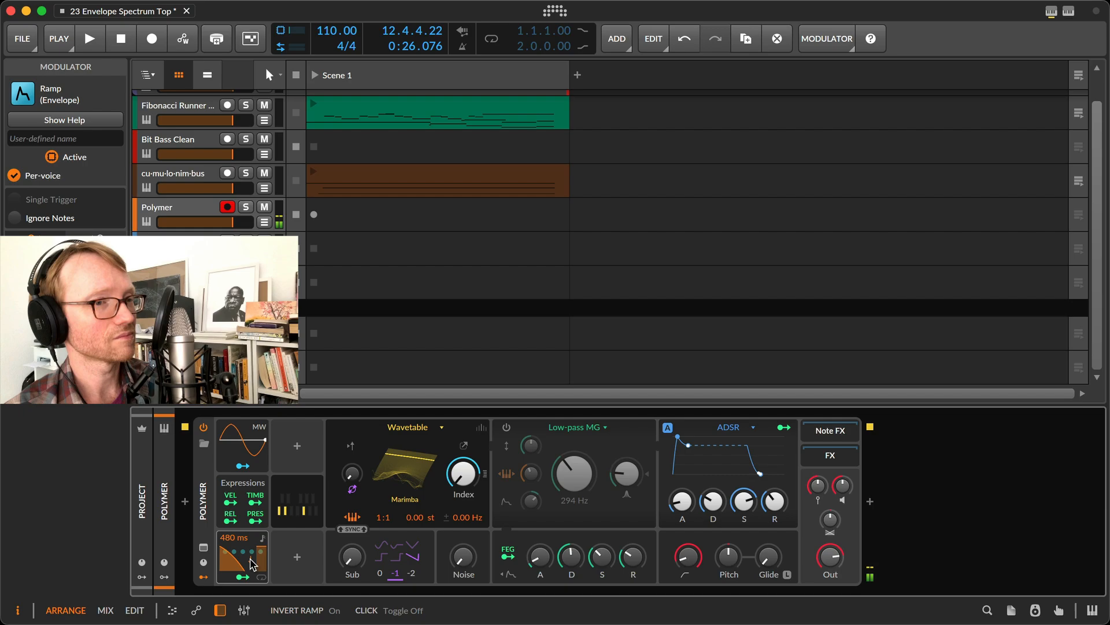
click(252, 564)
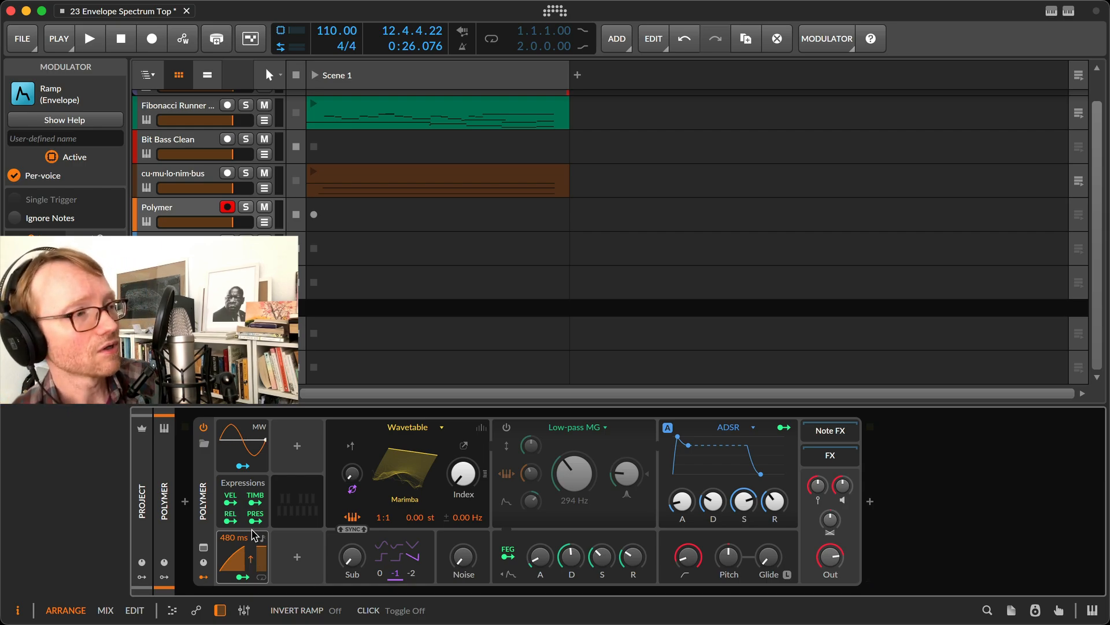
- Show the Convolution effect track's devices and raise the Polymer track's send level into it
click(185, 328)
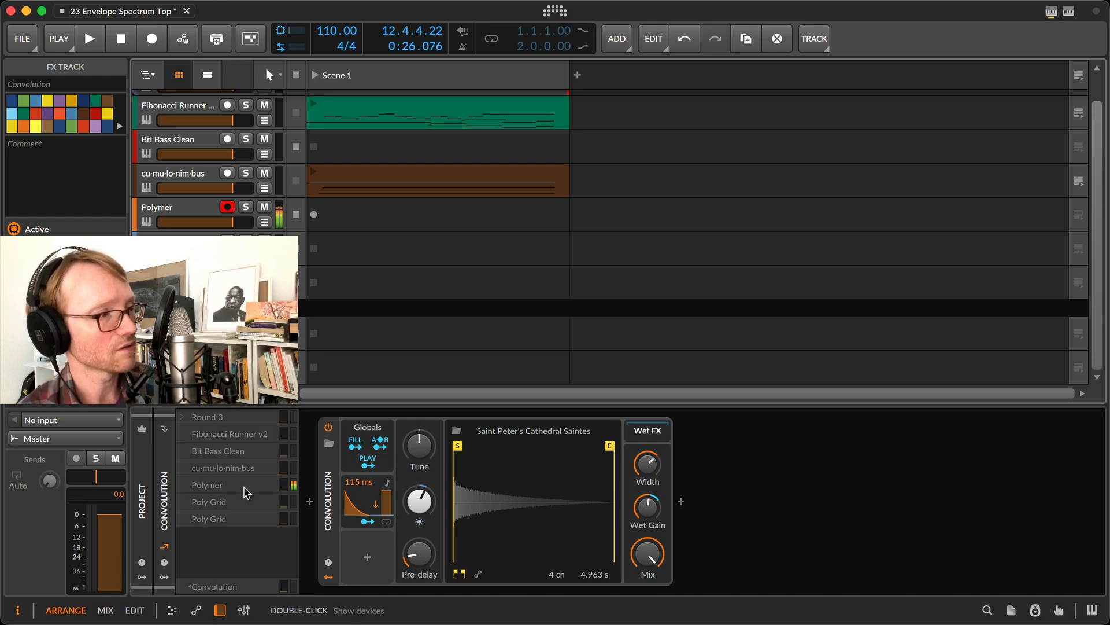
drag(284, 485, 284, 458)
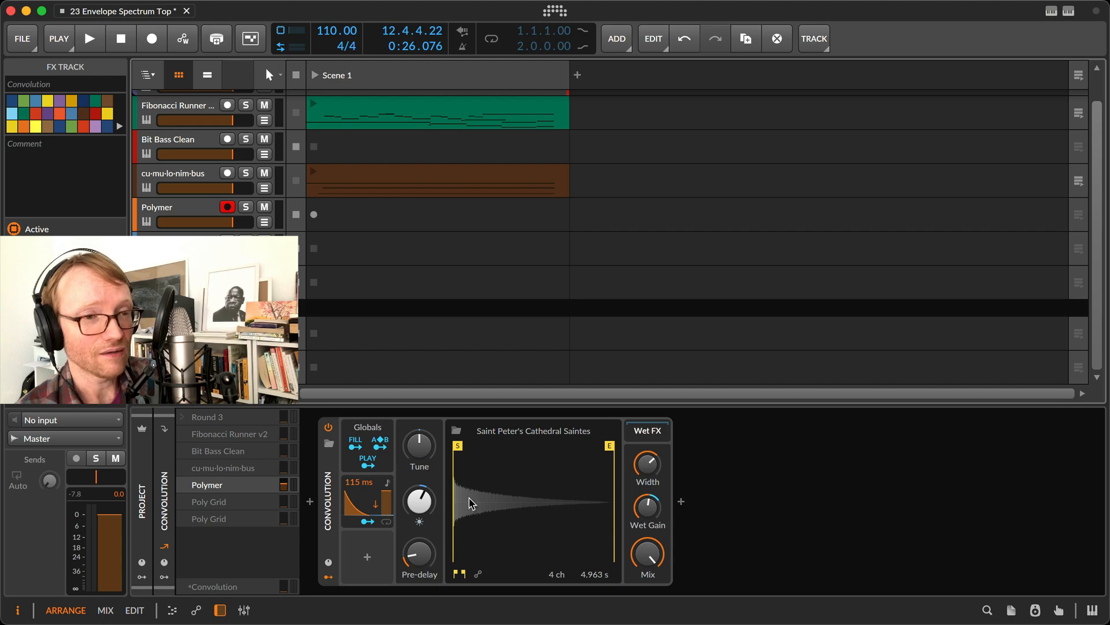
- Add a Button modulator to the Convolution device and map it to the Invert parameter of its Ramp
click(373, 564)
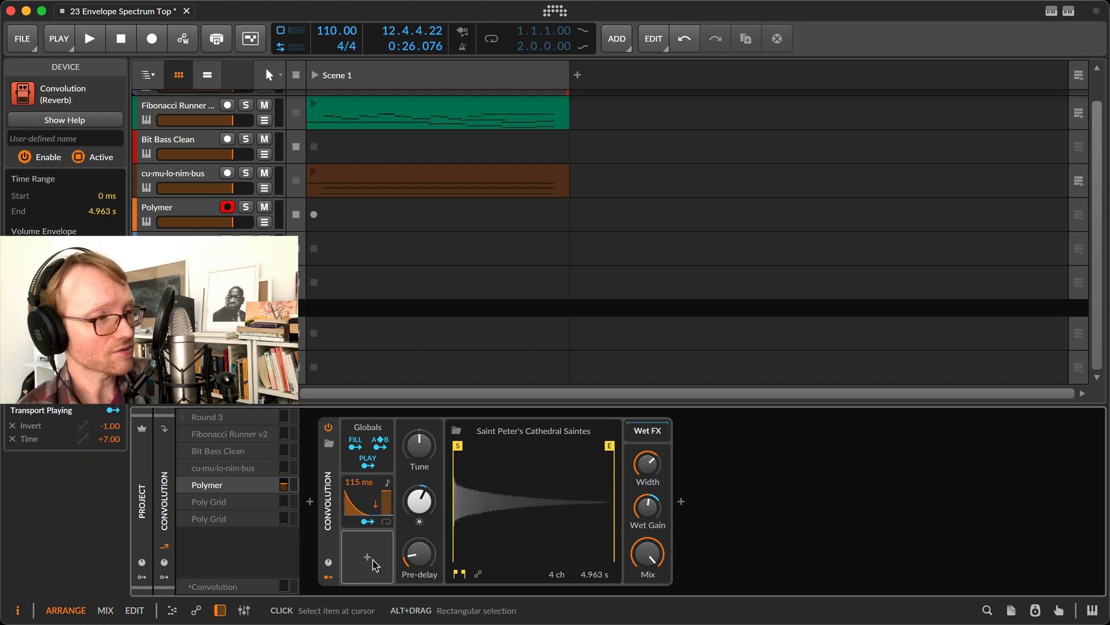
click(370, 560)
text(button)
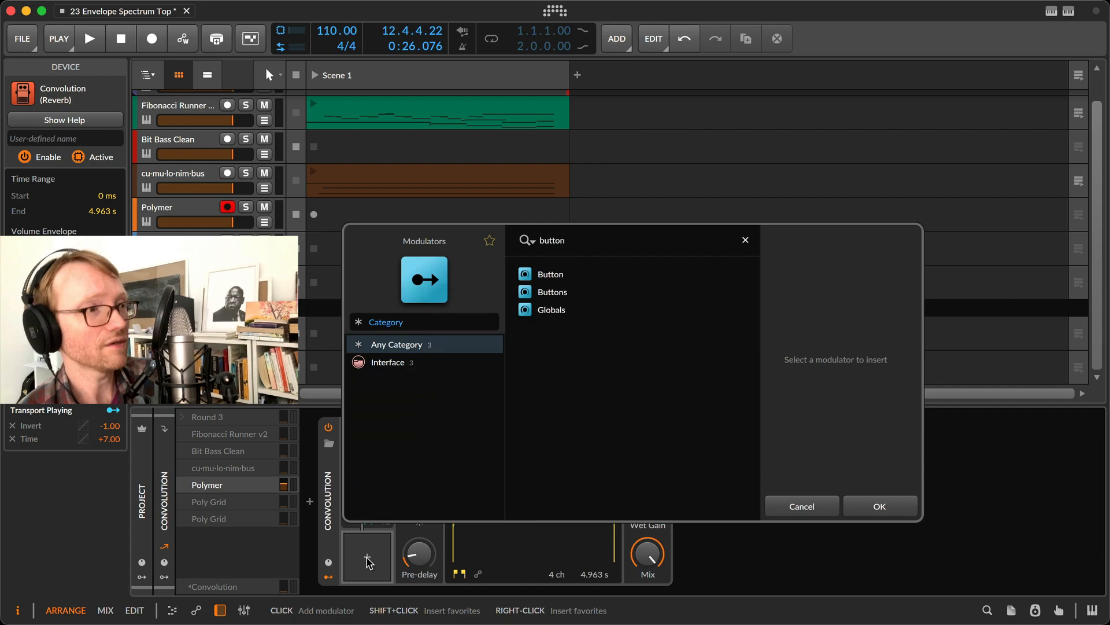
key(Down)
key(Return)
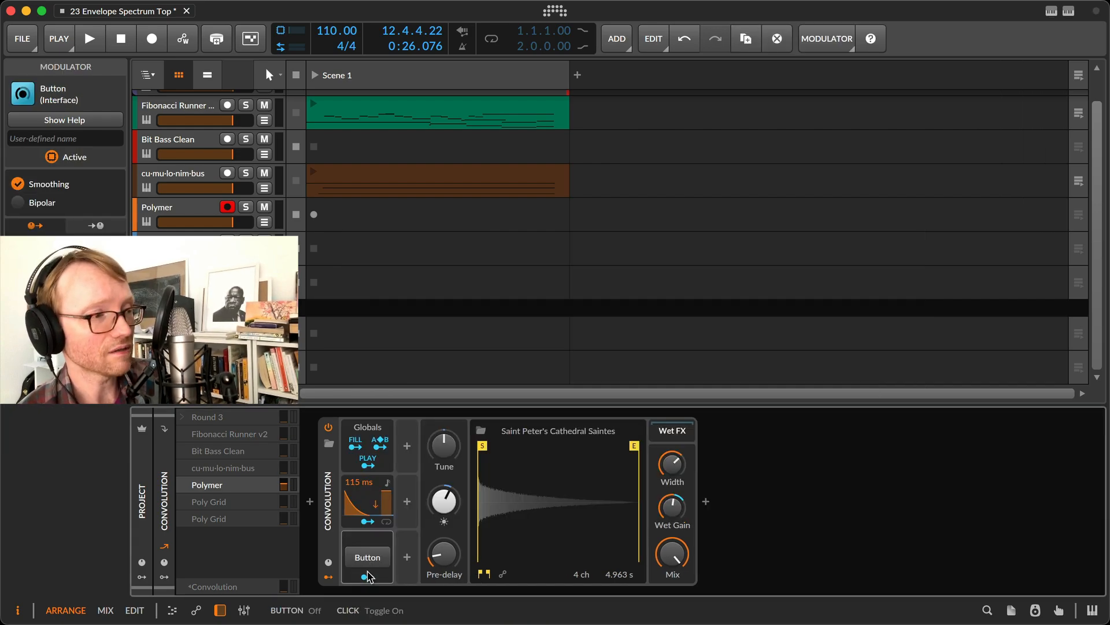
click(368, 577)
drag(376, 503, 376, 475)
- Toggle the Button repeatedly to audition how inverting the Ramp affects the reverb, and delete the Button modulator
click(373, 556)
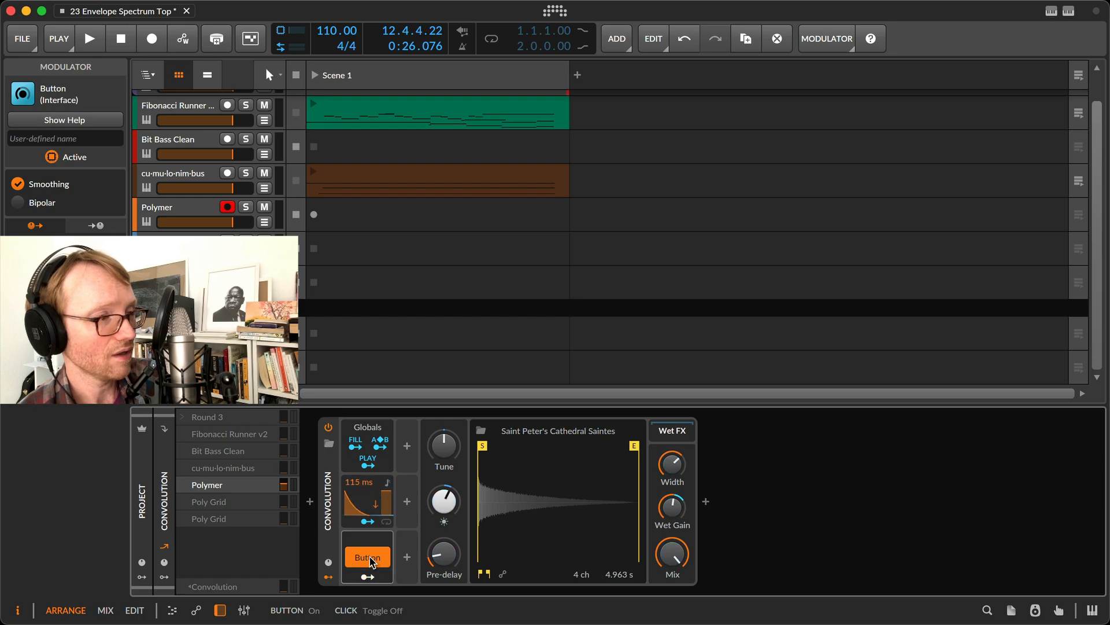
click(370, 561)
click(370, 558)
click(371, 558)
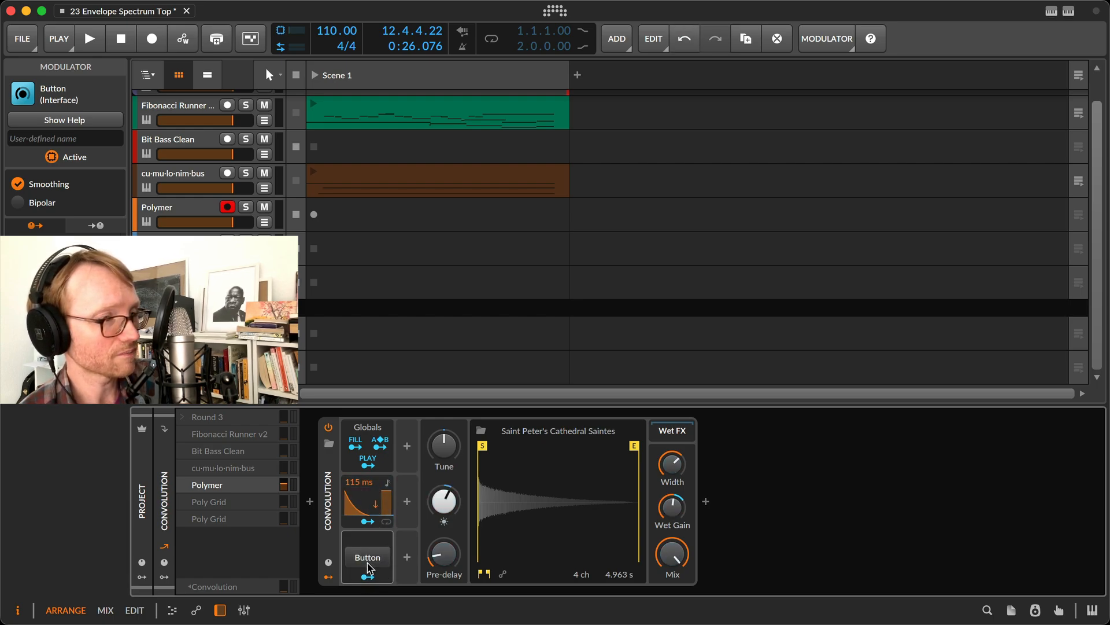
click(369, 564)
click(368, 564)
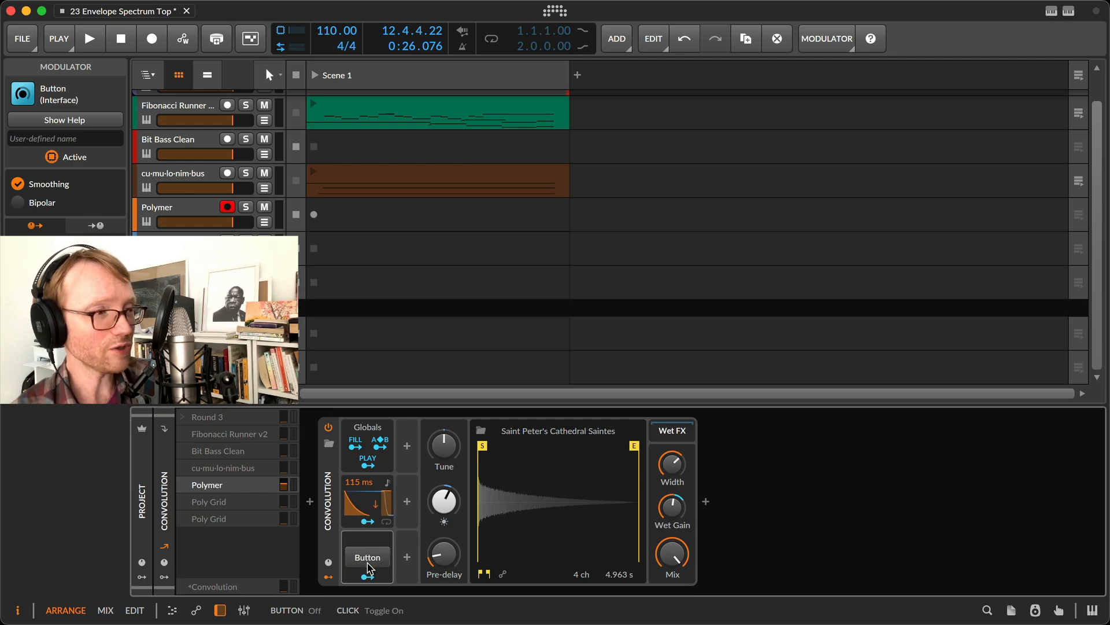
click(368, 564)
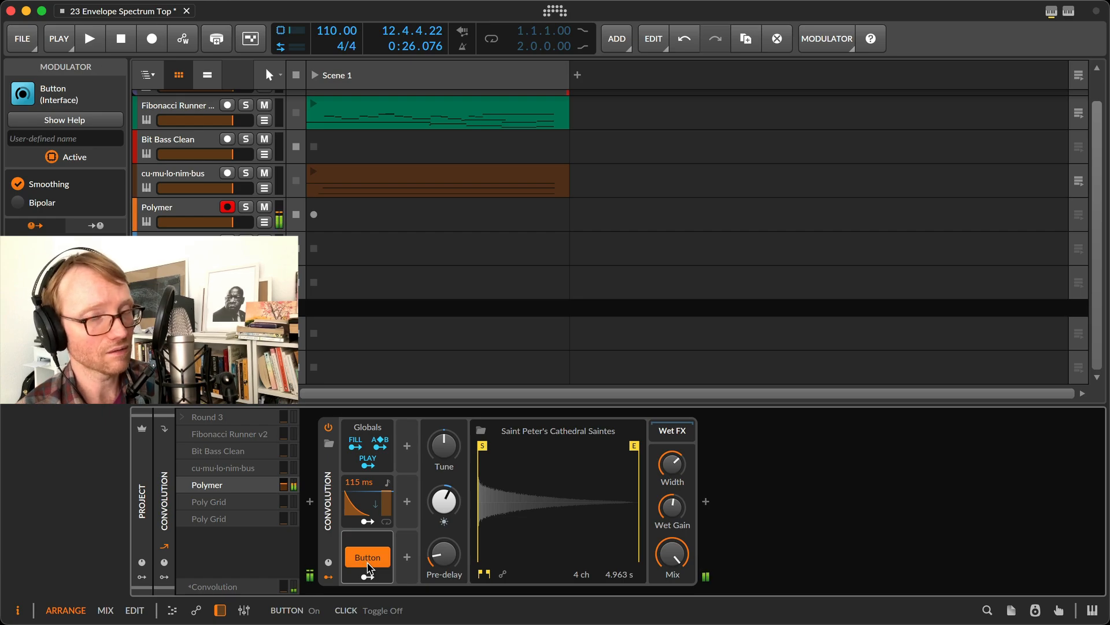
click(368, 564)
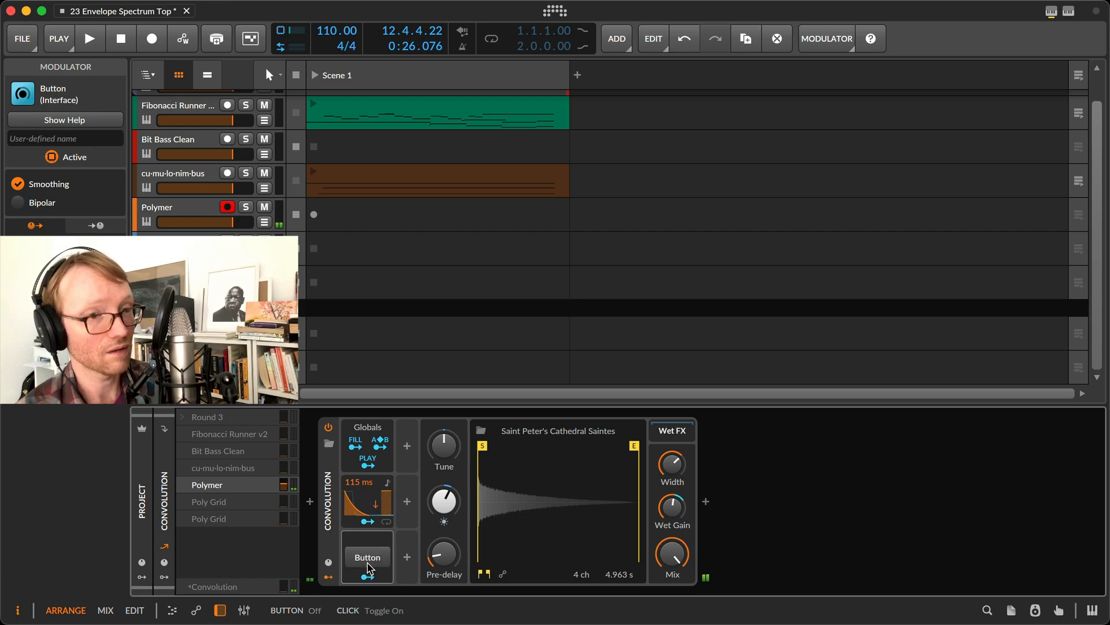
click(368, 557)
click(368, 557)
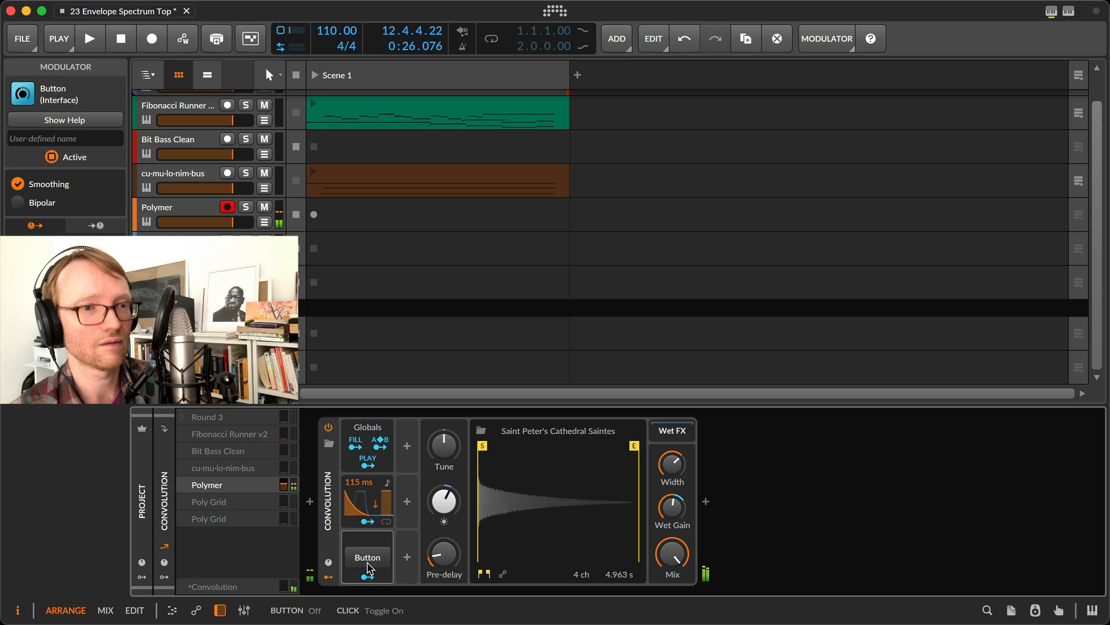
click(368, 557)
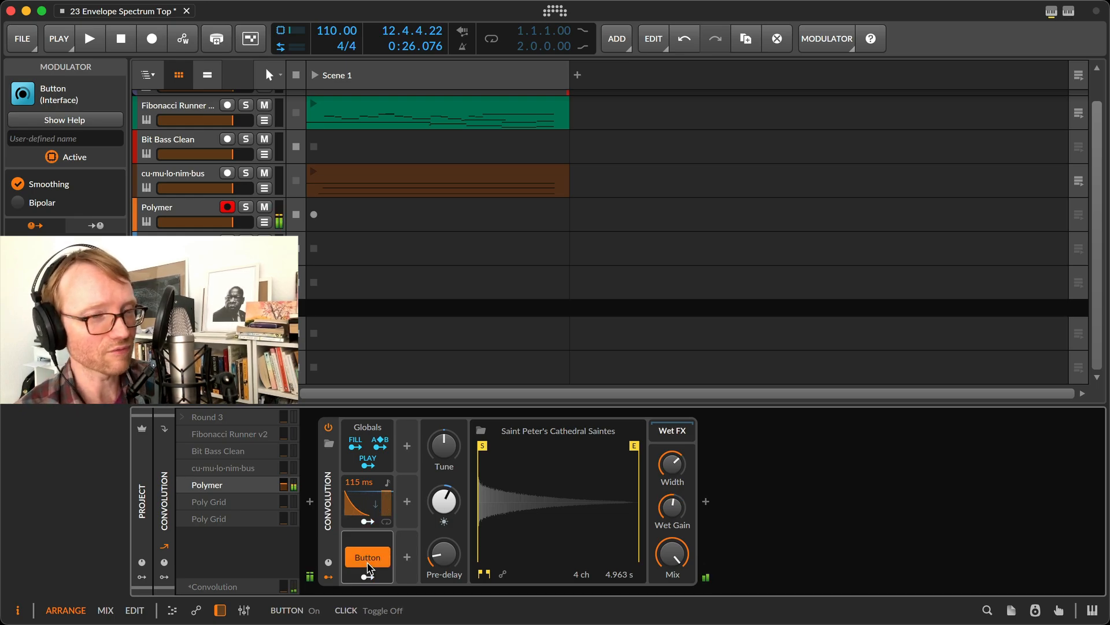
click(367, 564)
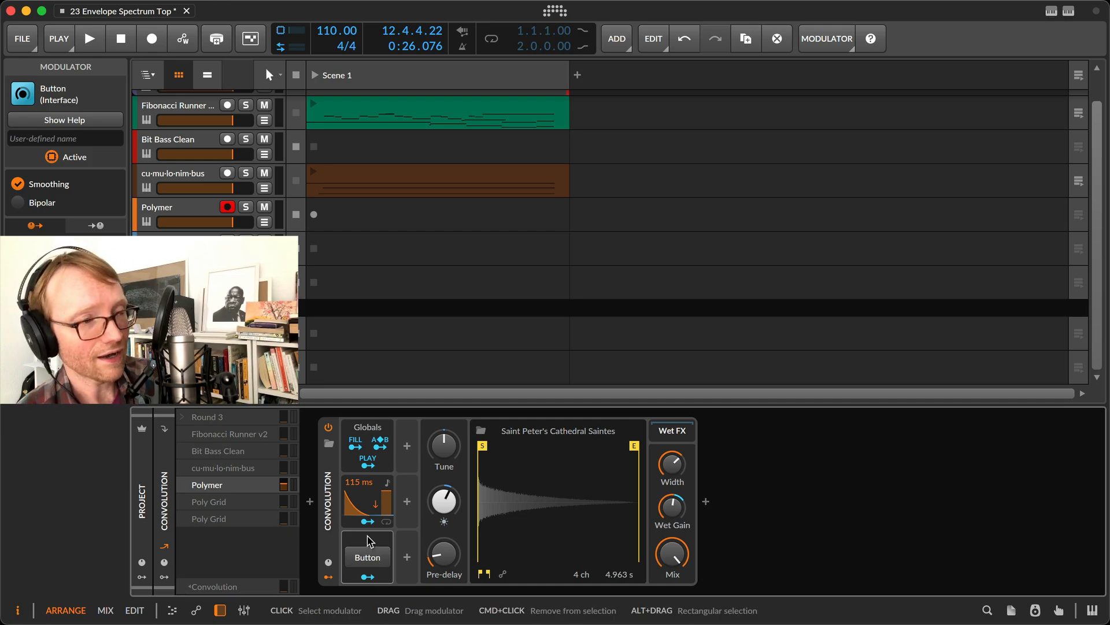
key(Delete)
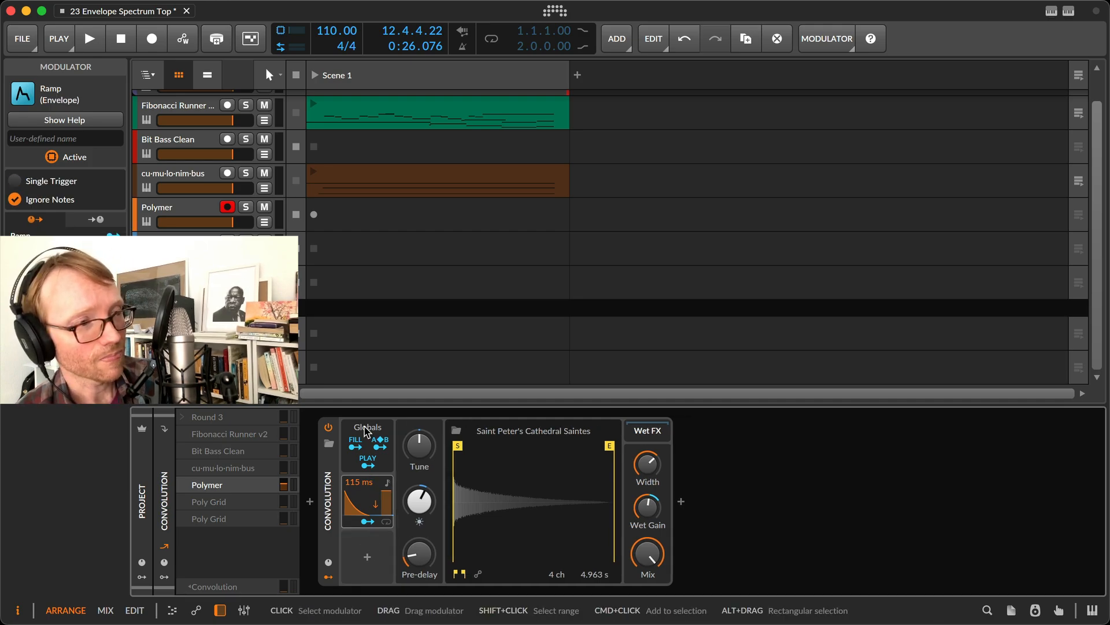
- Read the Globals modulator's help on the Convolution device, including its Transport Playing output
click(366, 431)
key(F1)
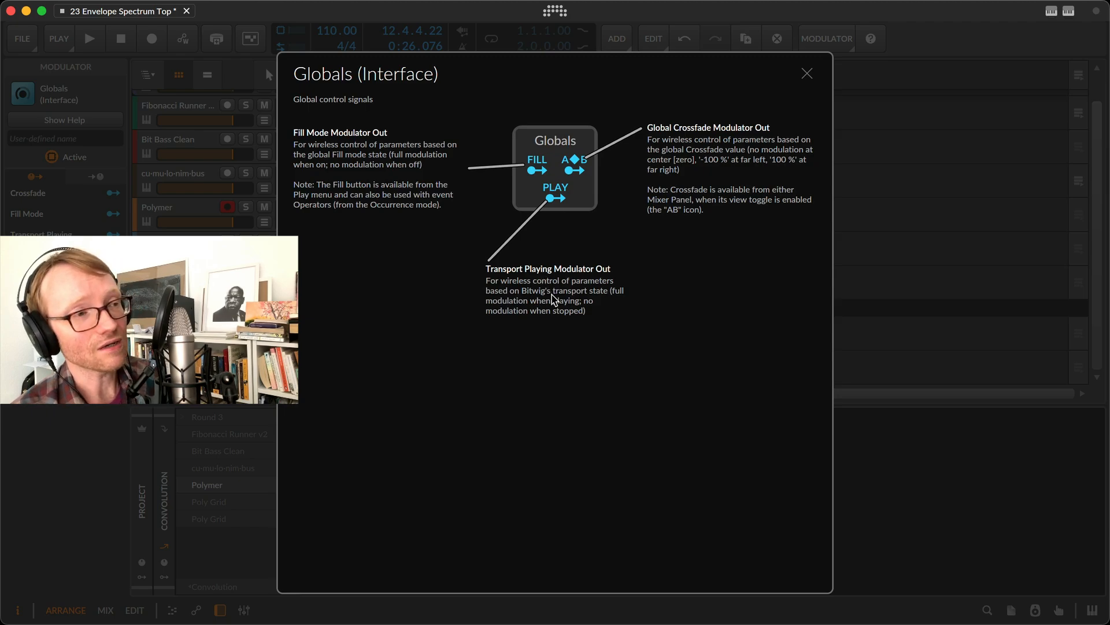
- Start playback and inspect which Ramp parameters the Globals modulator's Transport Playing output modulates on the Convolution device
key(Escape)
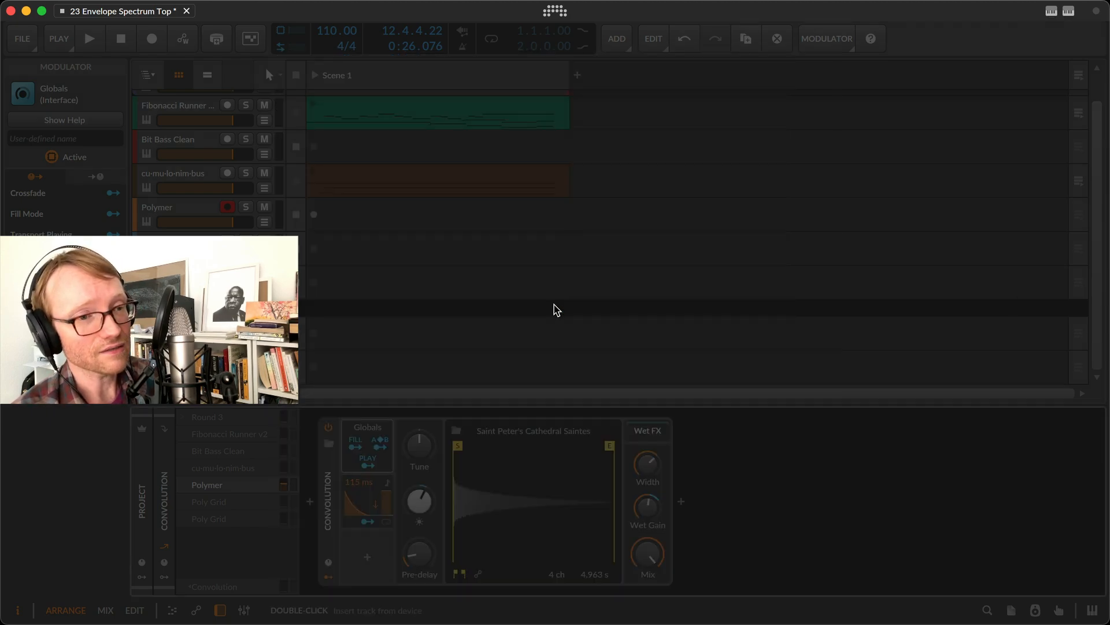
key(space)
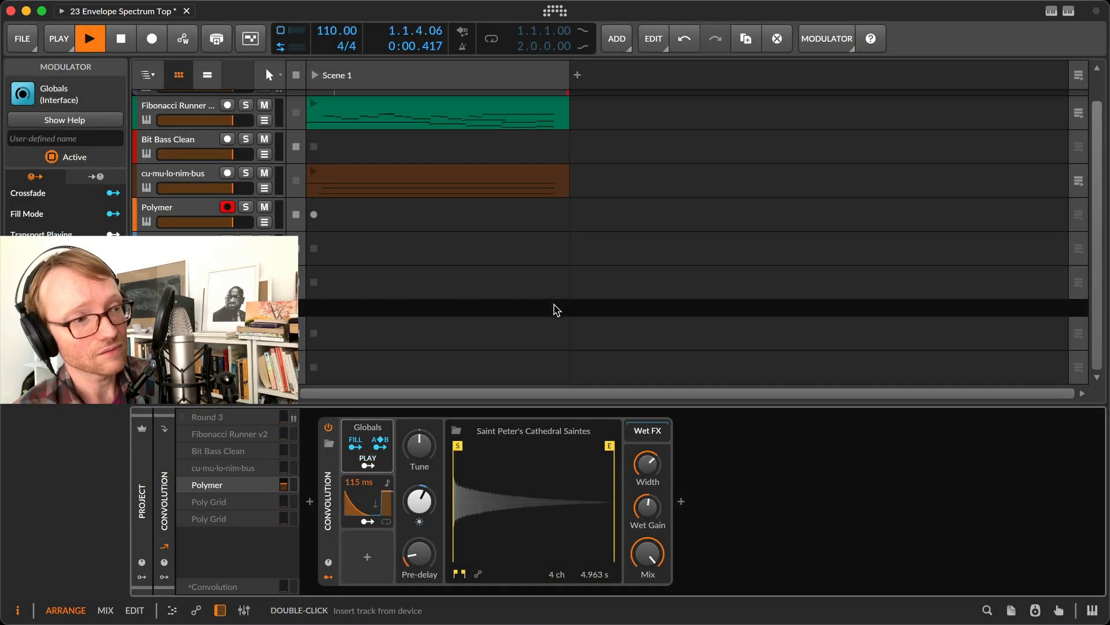
click(365, 464)
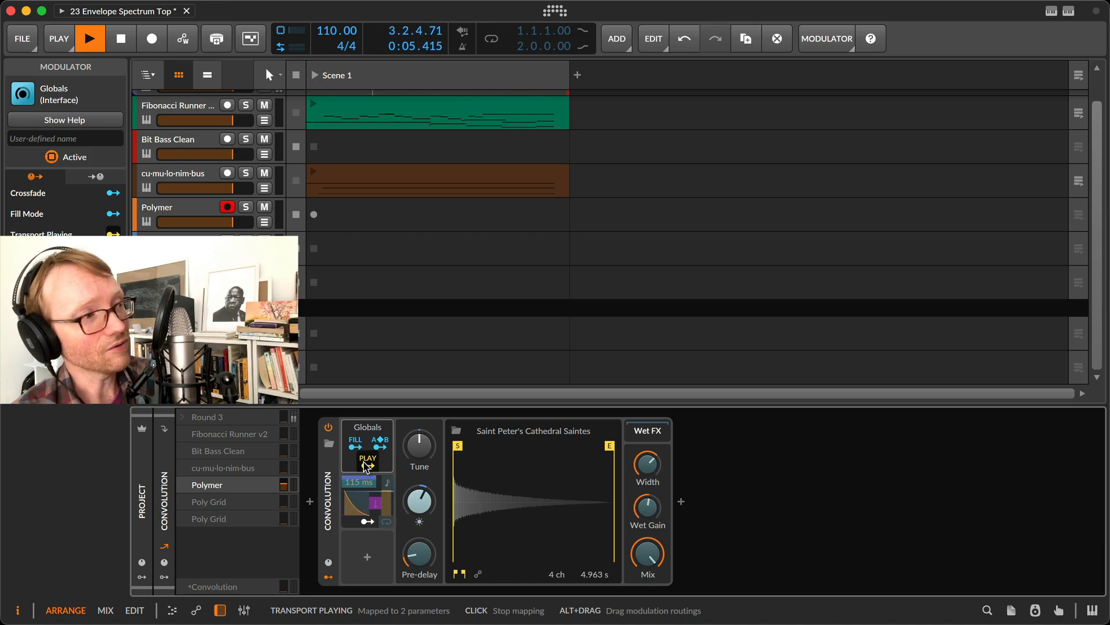
click(377, 507)
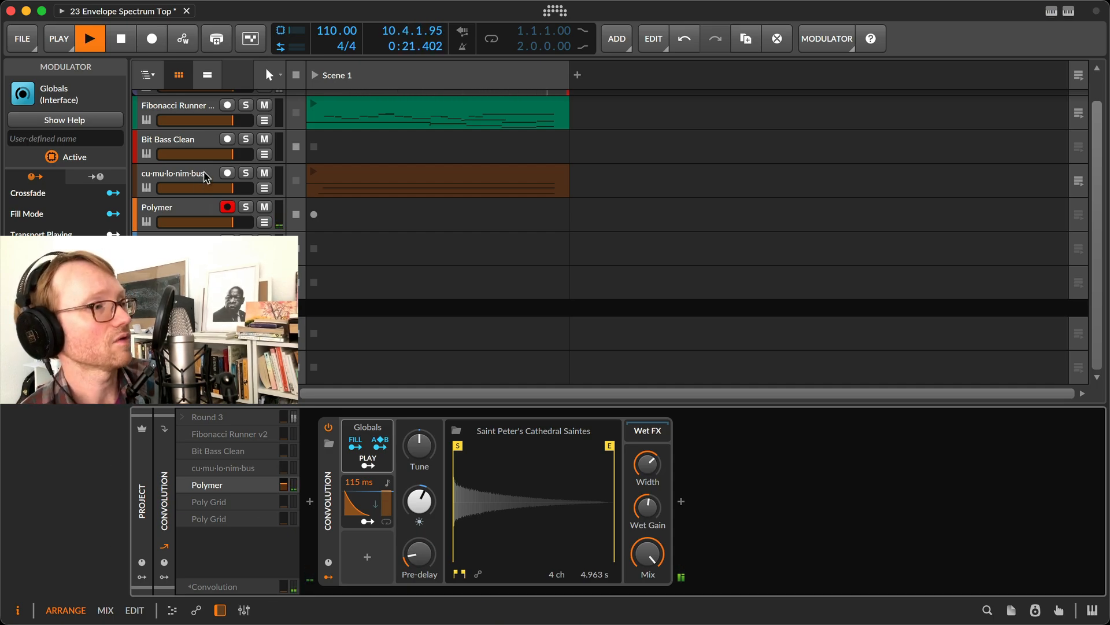
- Record-arm the cu-mu-lo-nim-bus track, raise its send into Convolution to -14.7 dB, and stop playback after auditioning it
click(226, 174)
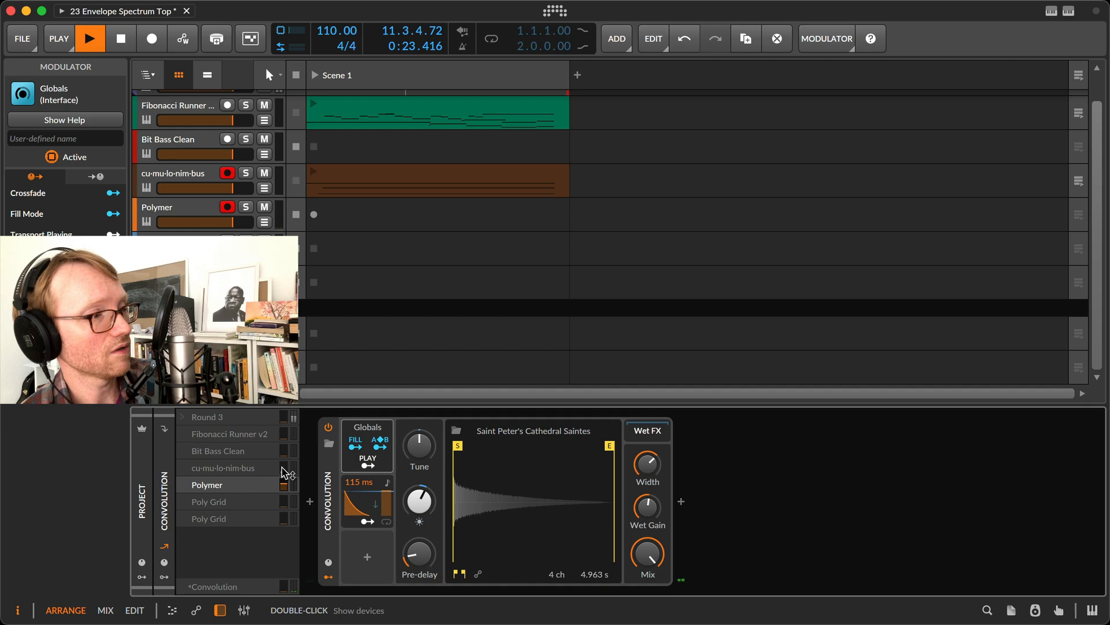
drag(287, 467, 286, 451)
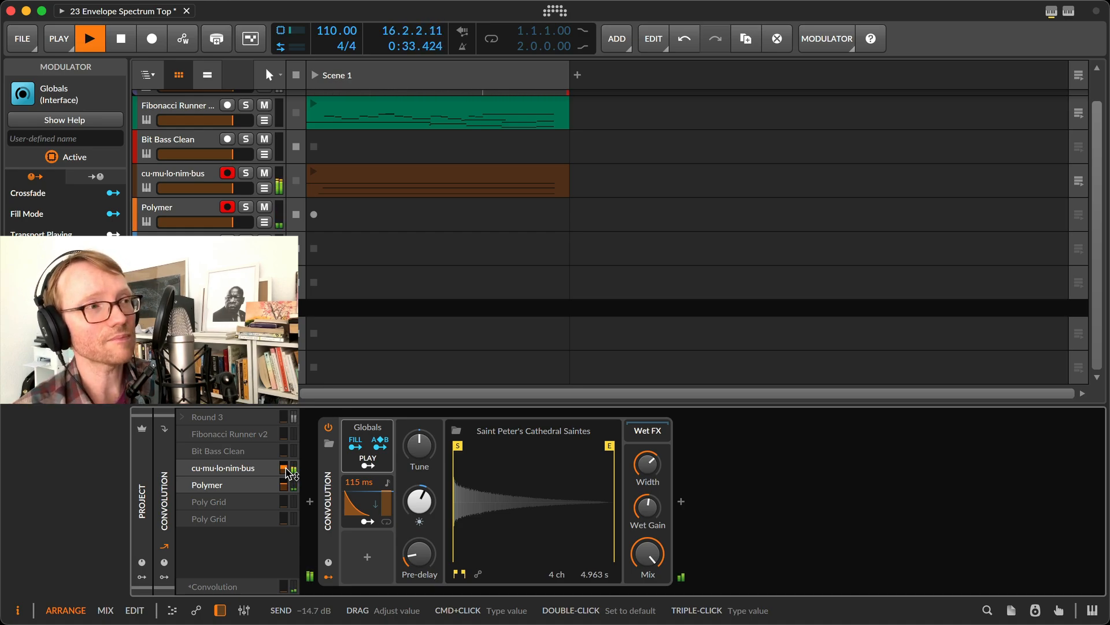
key(space)
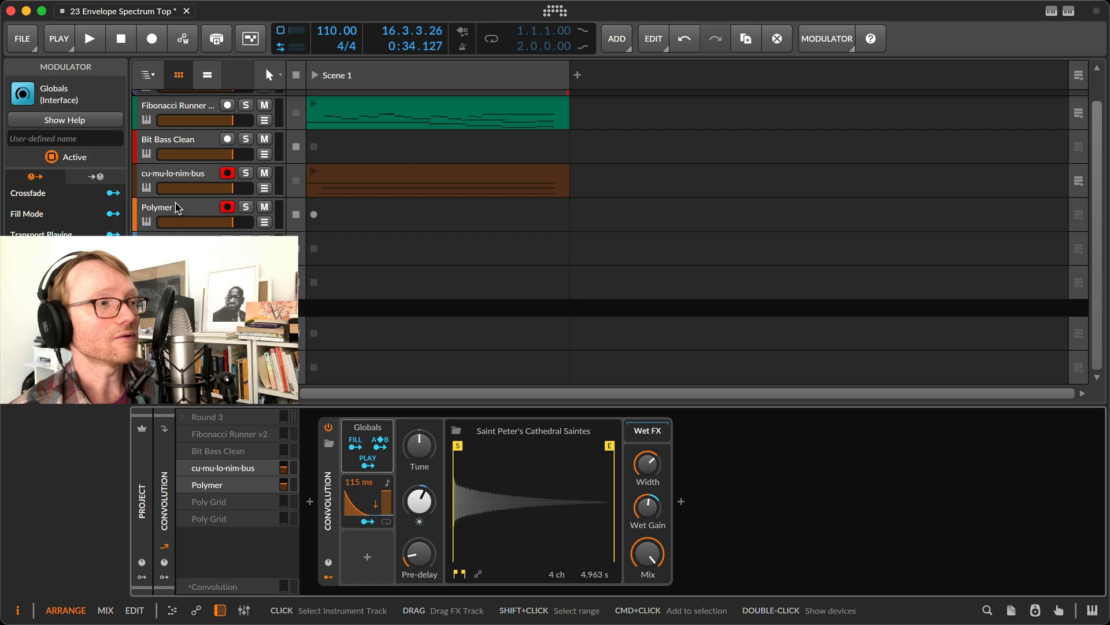
- Show the Polymer track's devices and deactivate the Ramp modulator on Polymer
click(208, 485)
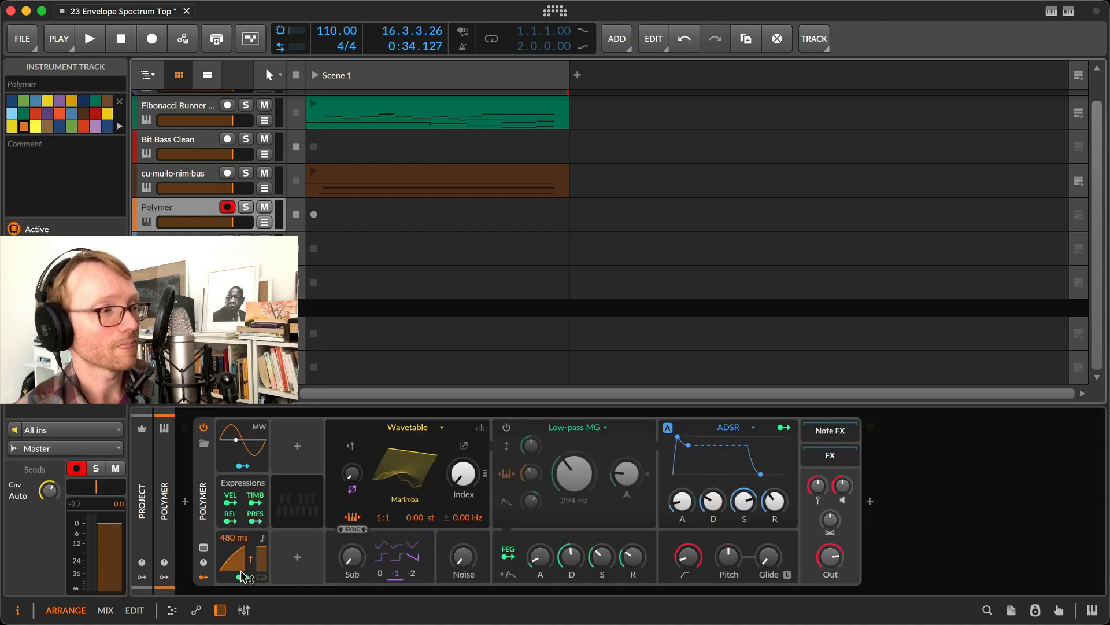
click(221, 582)
key(alt+a)
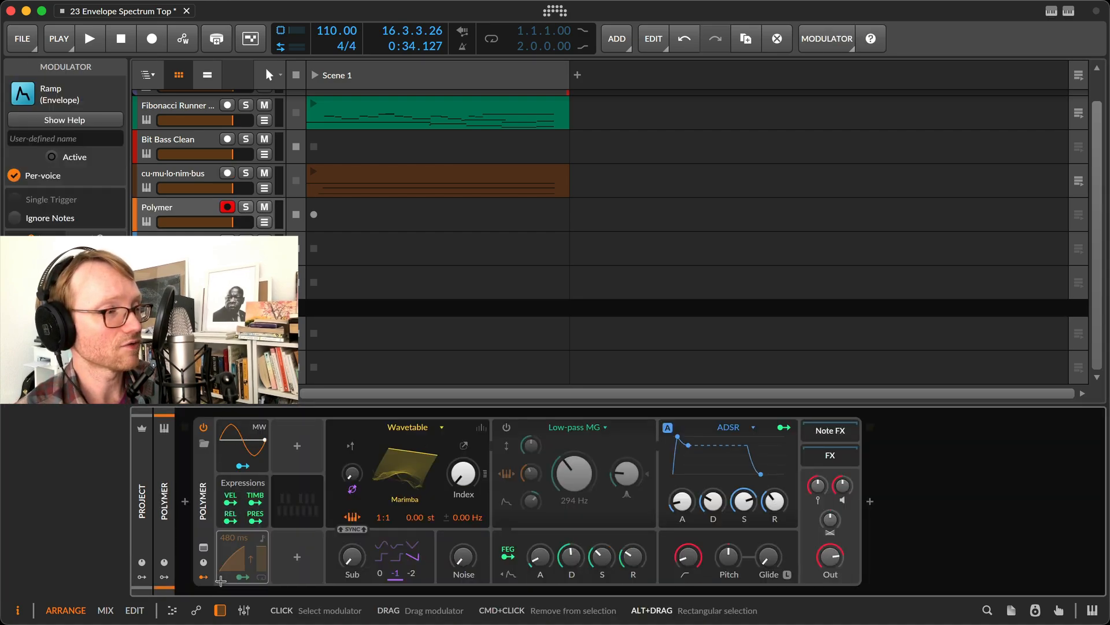
- Search the modulators for "mseg", add Segments to an empty Polymer modulator slot, and expand its controls
click(299, 559)
text(mseg)
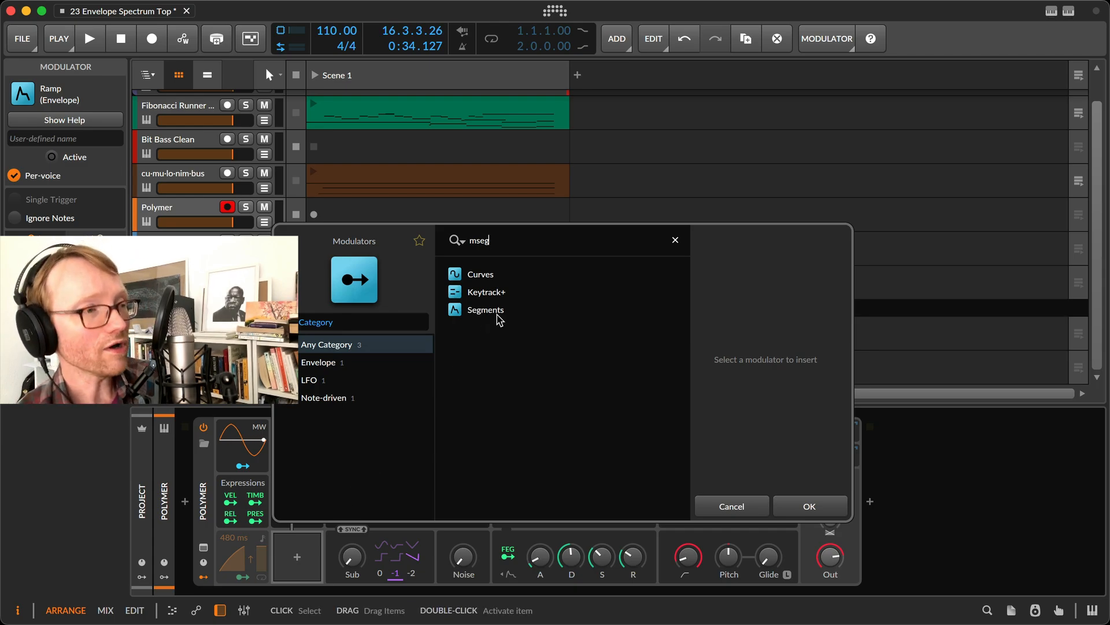
click(499, 313)
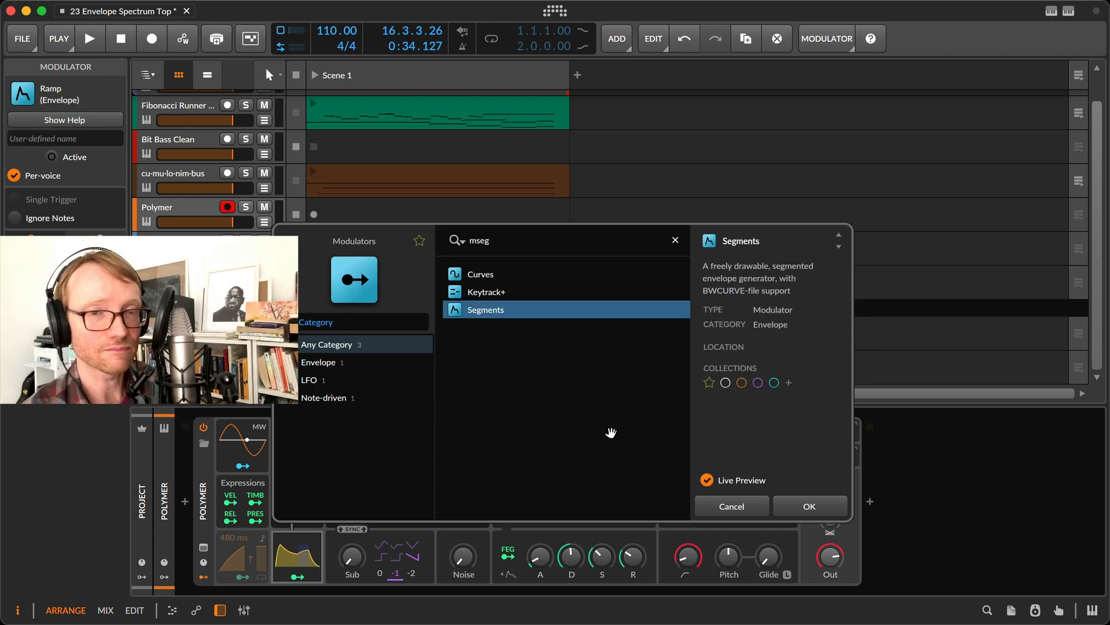
click(804, 508)
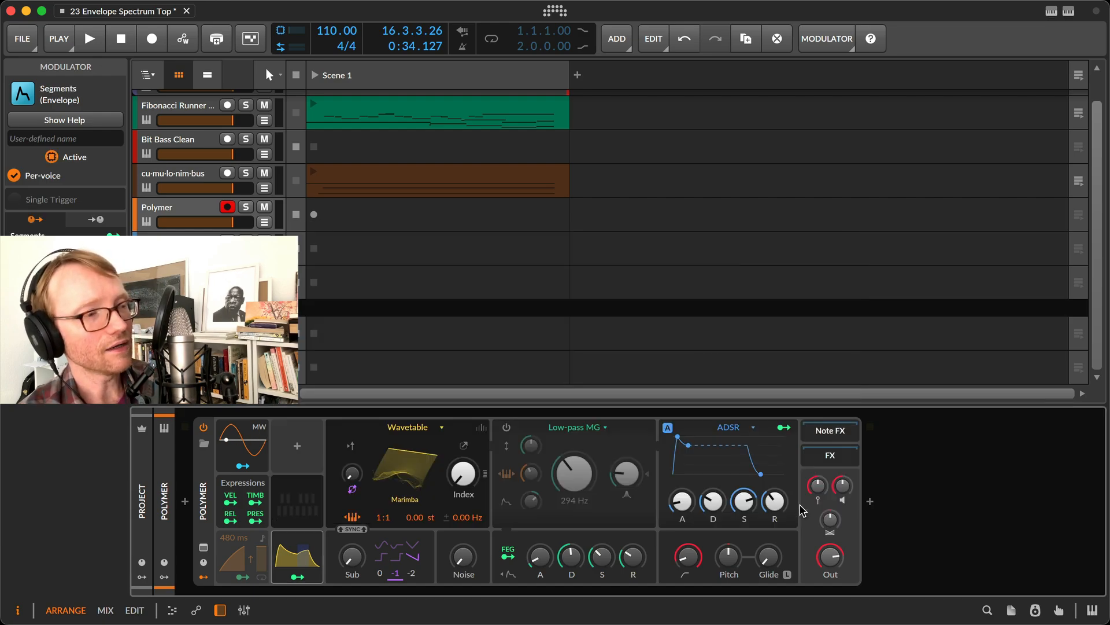
click(312, 552)
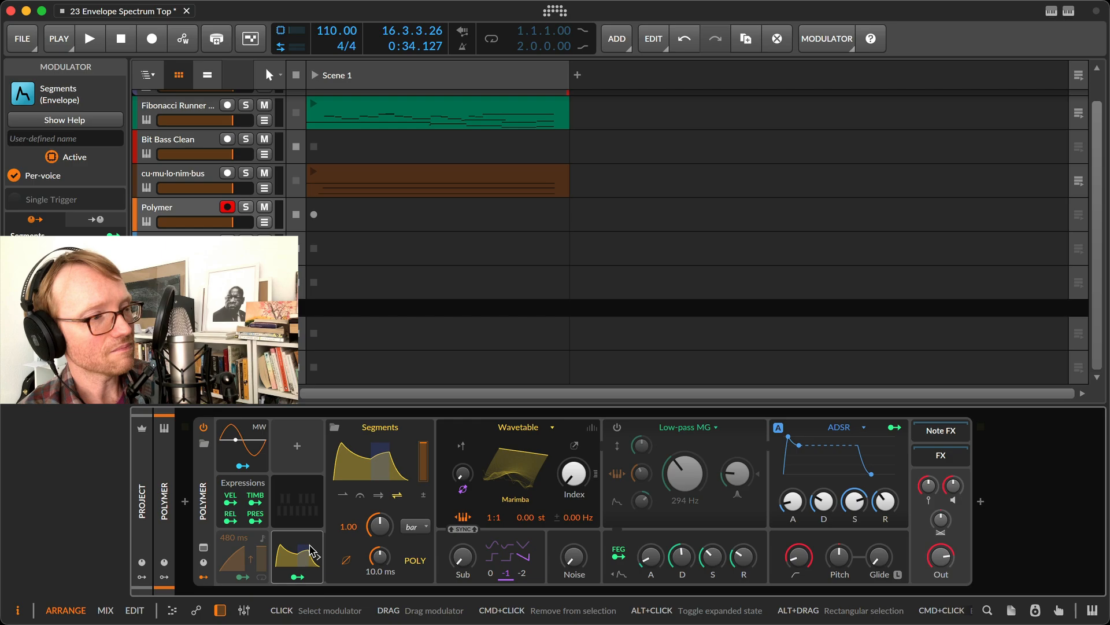
- Move the wavetable Index modulation from Polymer's Ramp to the Segments modulator
click(206, 573)
scroll(98, 531, down, 5)
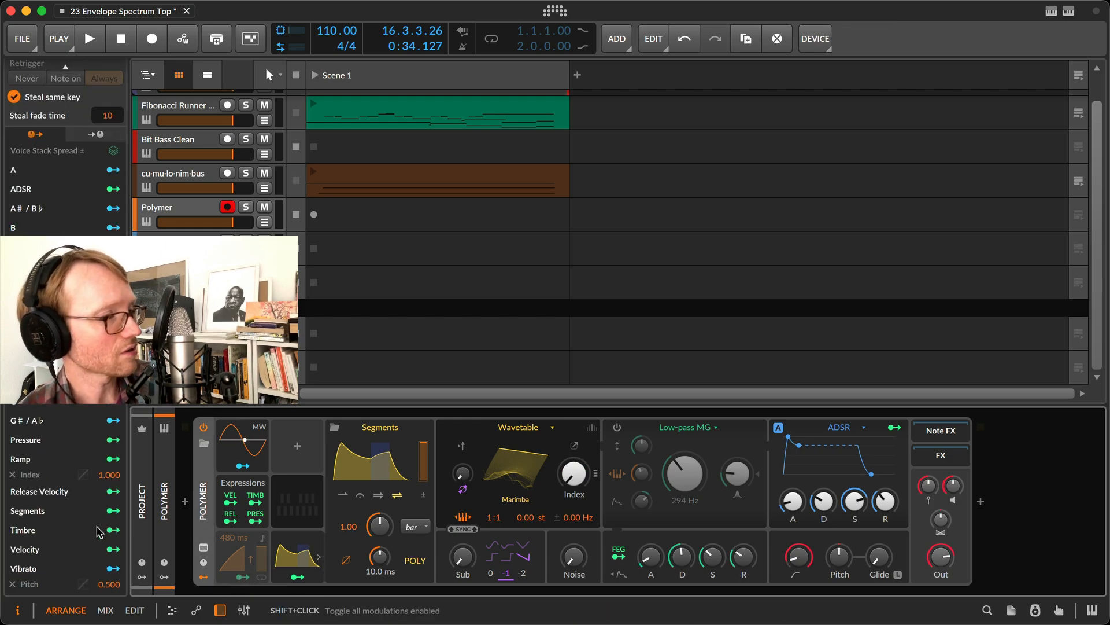
click(30, 477)
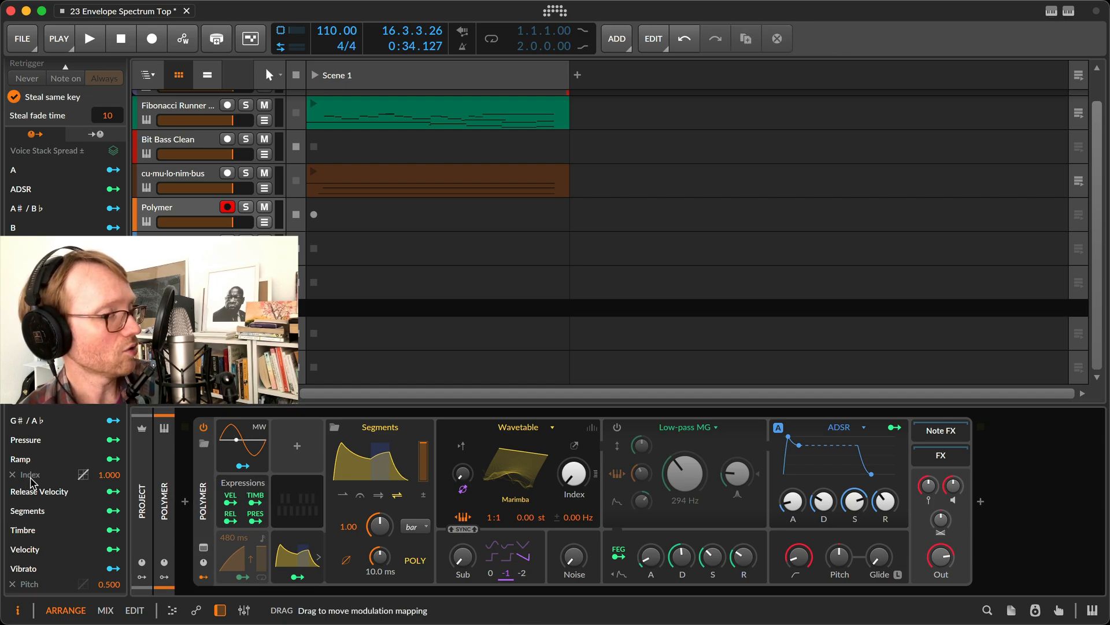
drag(31, 477, 32, 514)
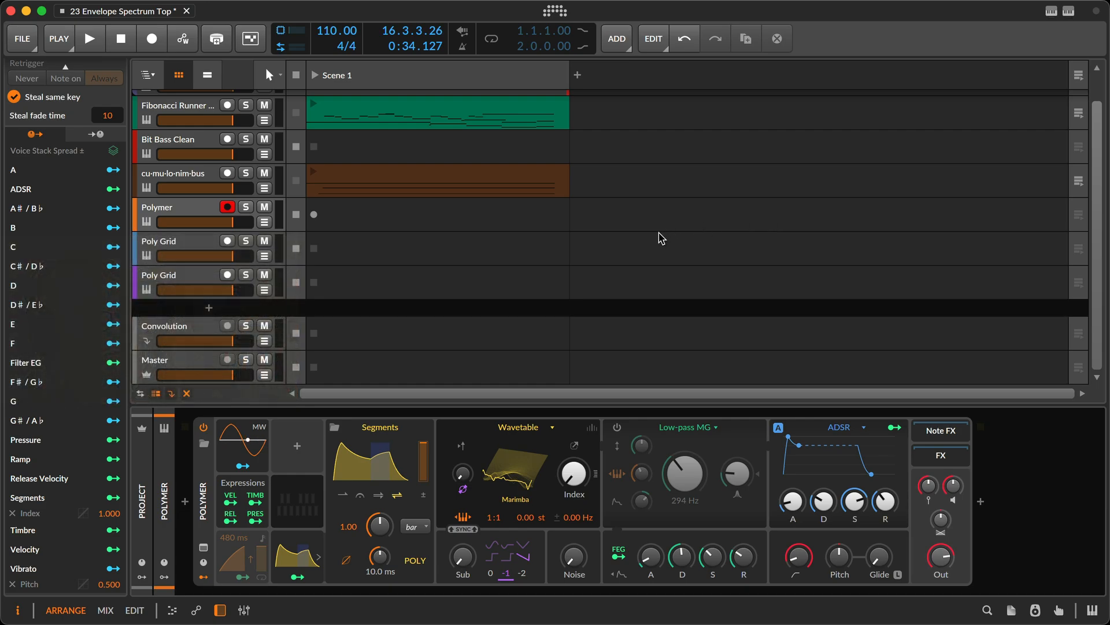
- View the Segments envelope shape and read the modulator's help, including its Play Mode options
click(370, 461)
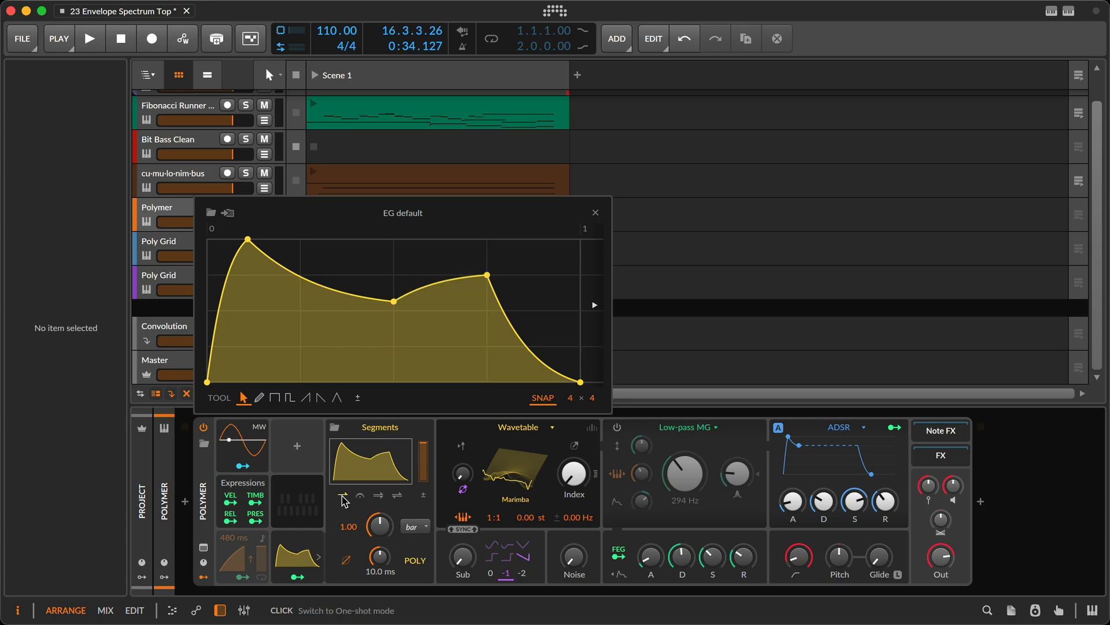
click(299, 537)
key(F1)
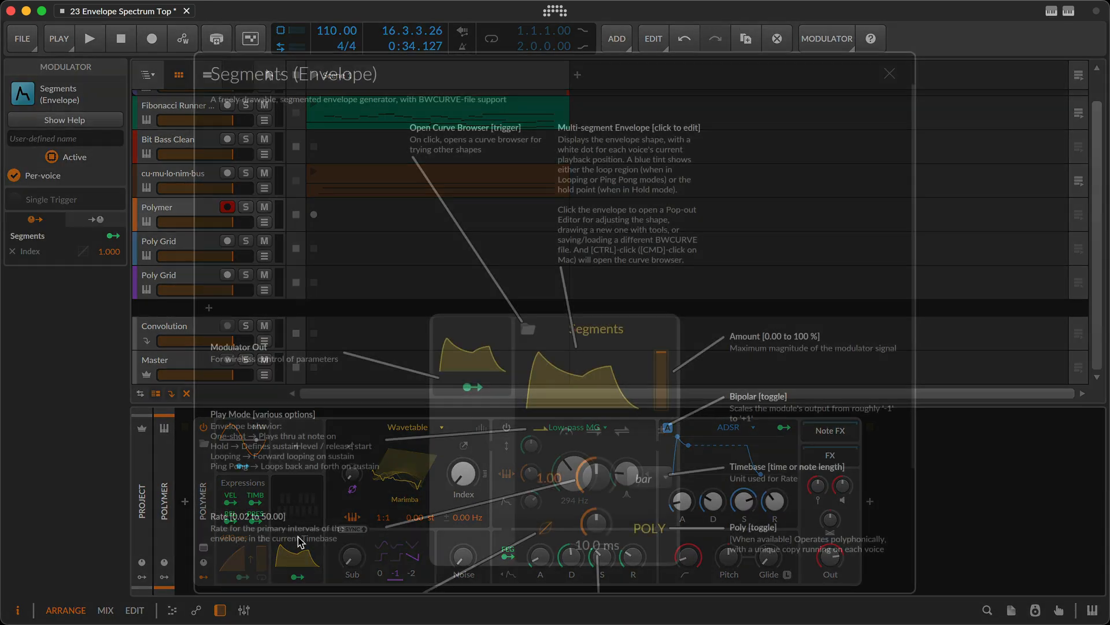
scroll(480, 441, down, 5)
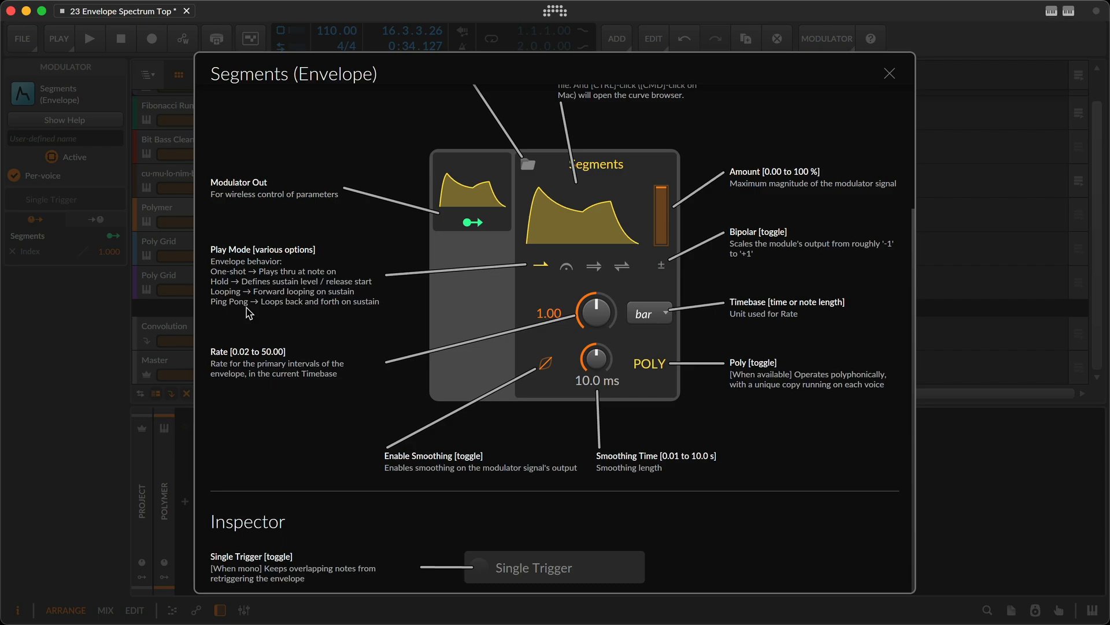
key(Escape)
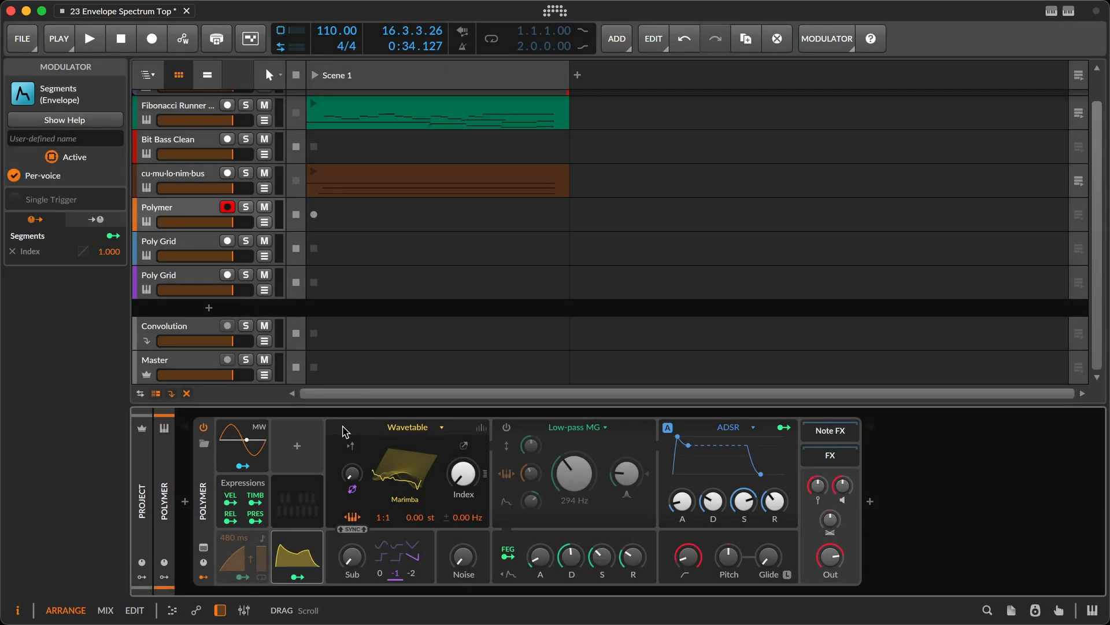
- Open the Segments envelope for editing, raise Polymer's ADSR release to 2.20 s to audition it, and shorten the release again
click(295, 549)
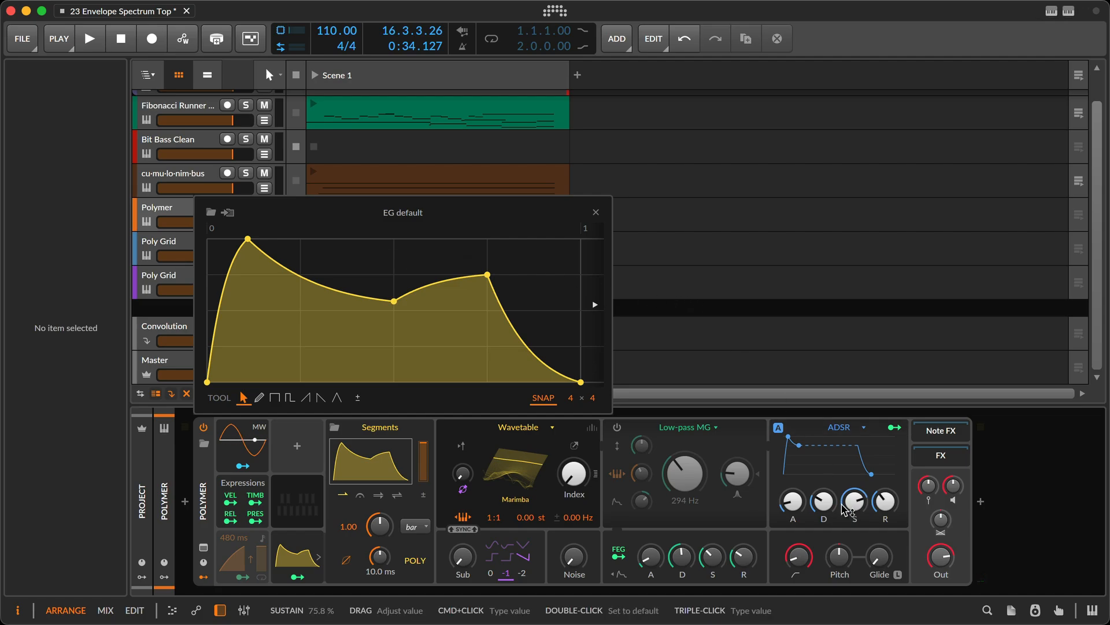
drag(886, 503, 886, 477)
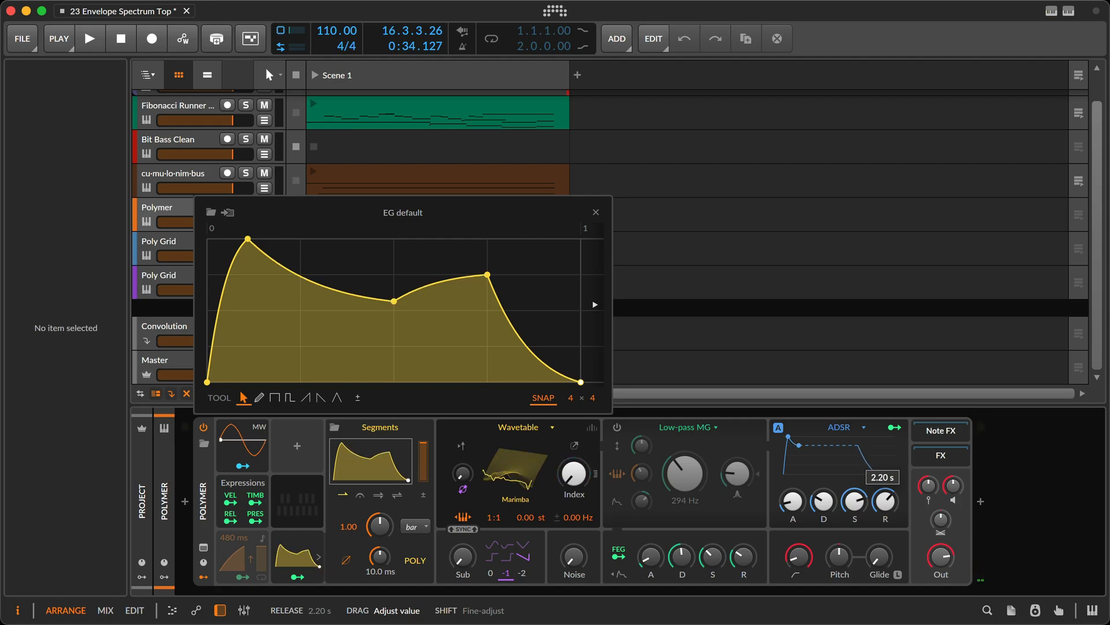
drag(884, 500, 884, 541)
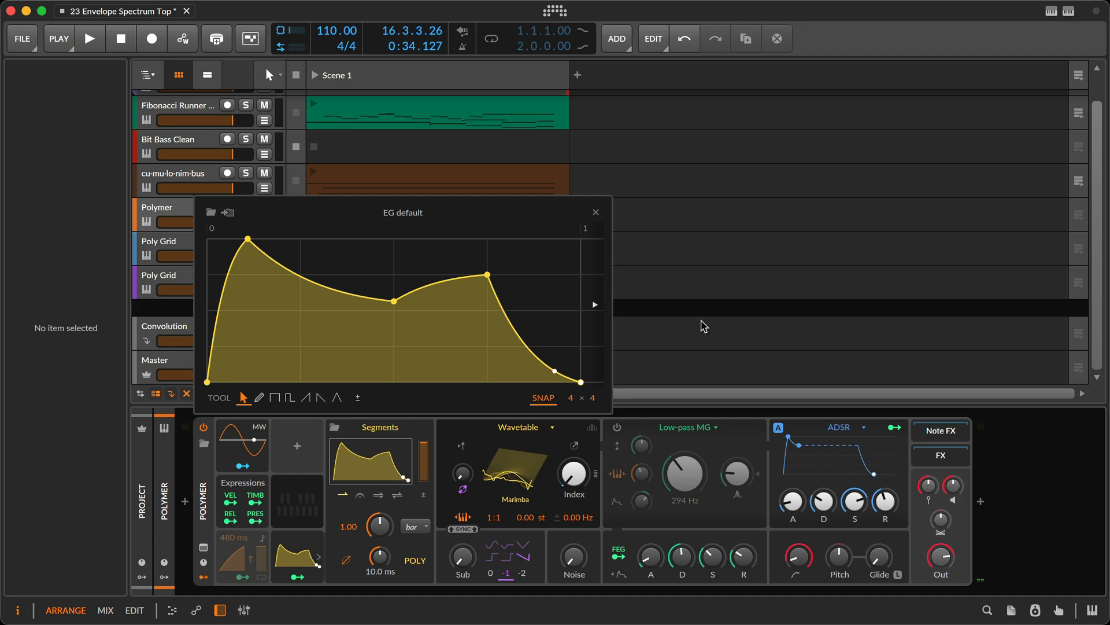
- Delete the envelope's last two points, move the remaining decay point to the end at 0 %, and move the 100 % peak to the midpoint
key(super+z)
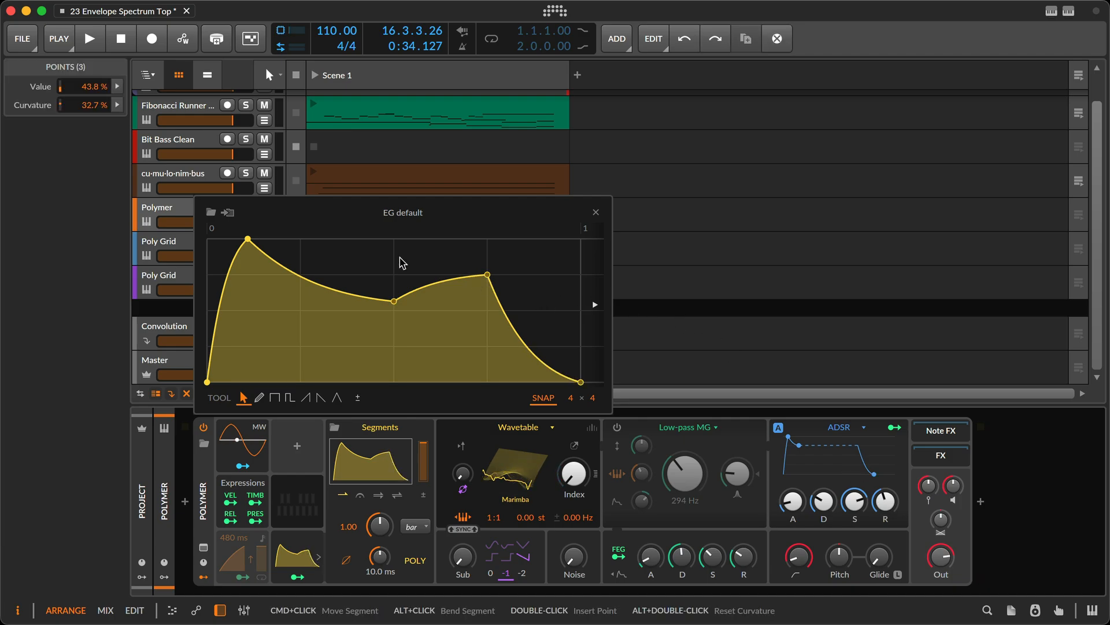
drag(457, 242, 606, 394)
key(Delete)
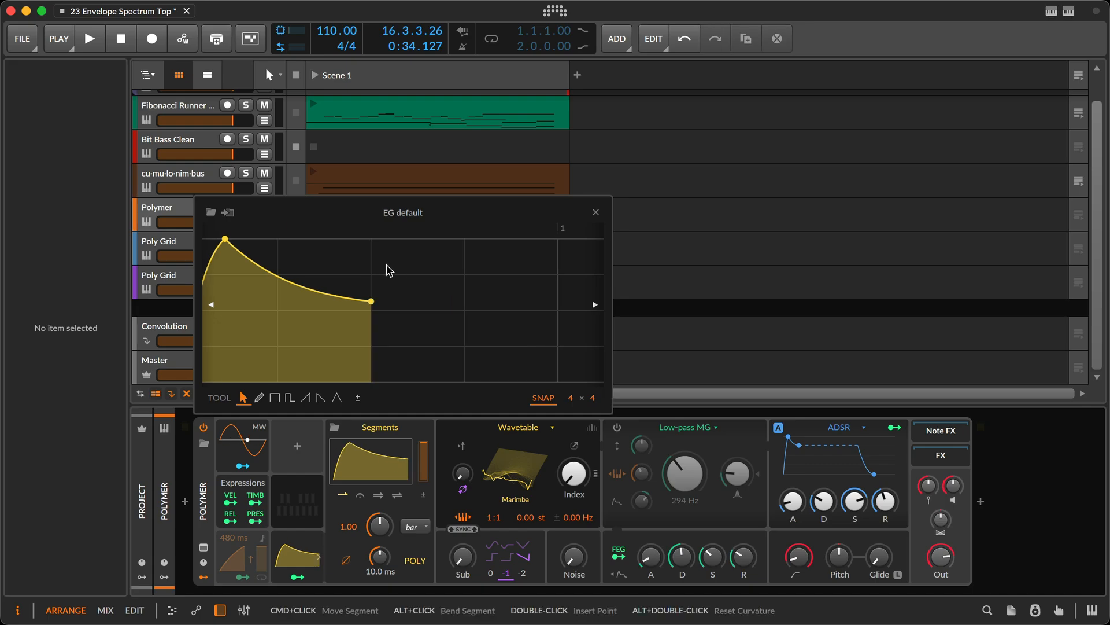
drag(394, 302, 581, 382)
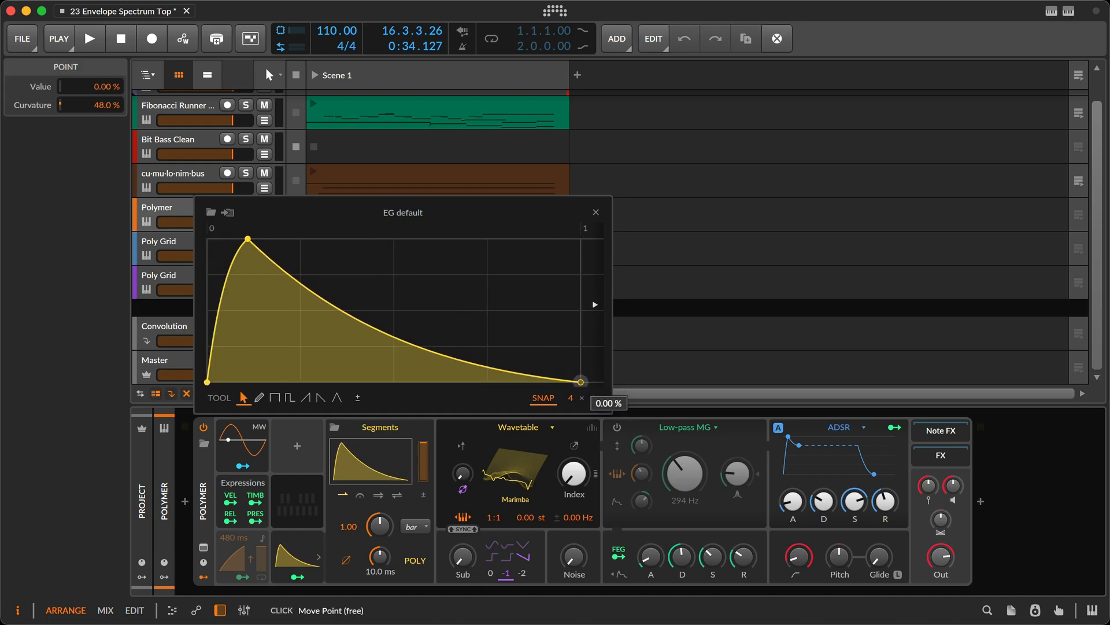
drag(248, 239, 394, 239)
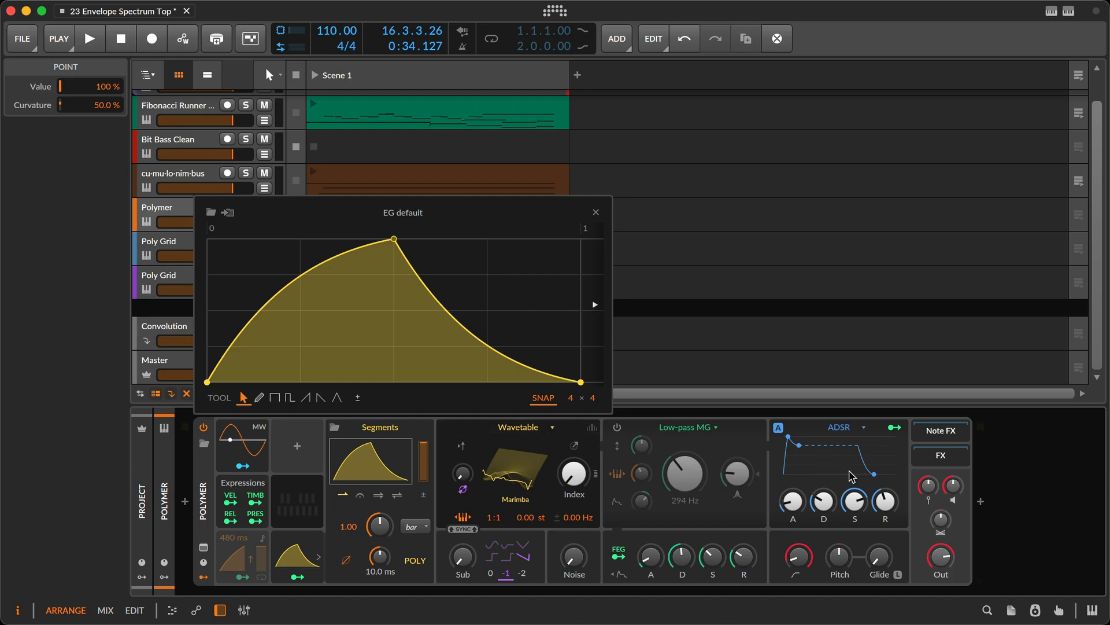
- Lower the envelope's middle peak to 50 %, and raise it back to 100 %
mouse_move(885, 502)
mouse_down()
mouse_move(886, 485)
mouse_move(879, 510)
mouse_up()
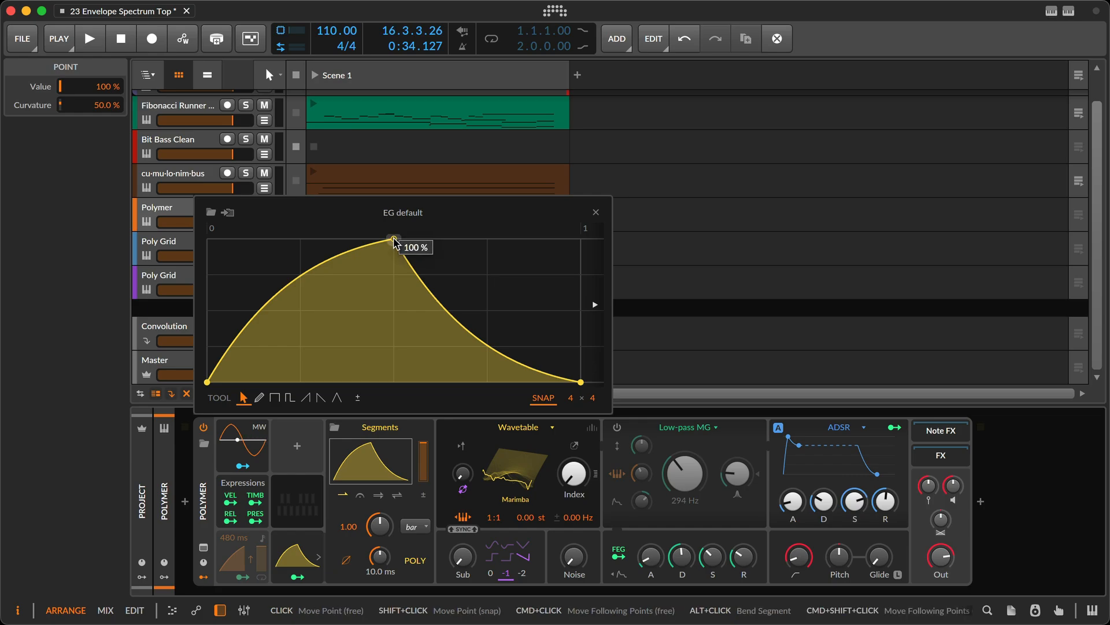
drag(394, 238, 394, 311)
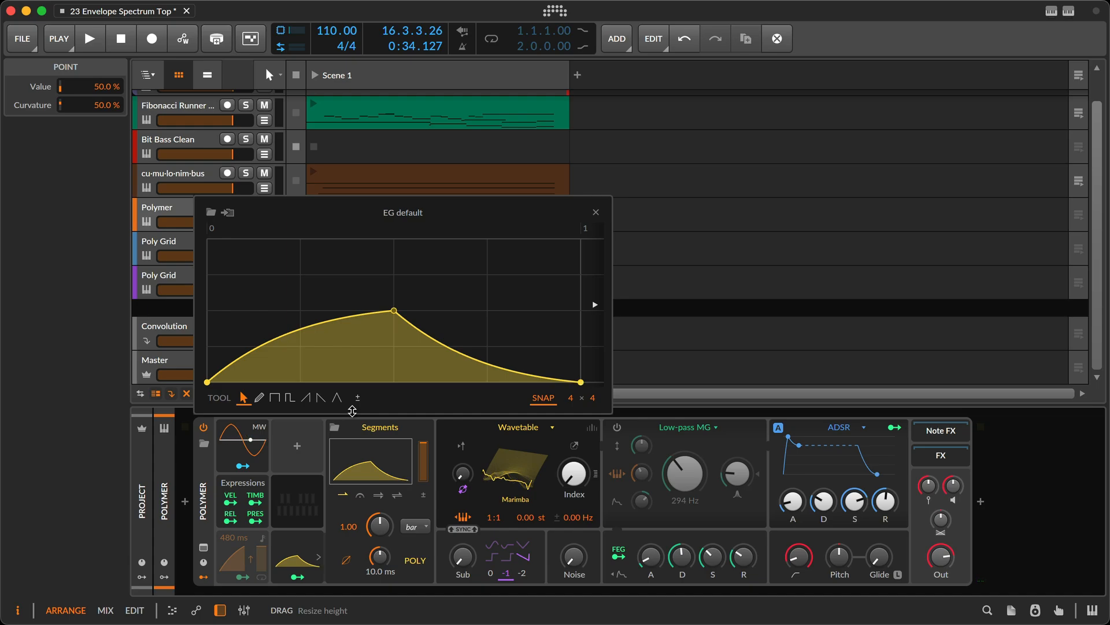
drag(393, 311, 394, 239)
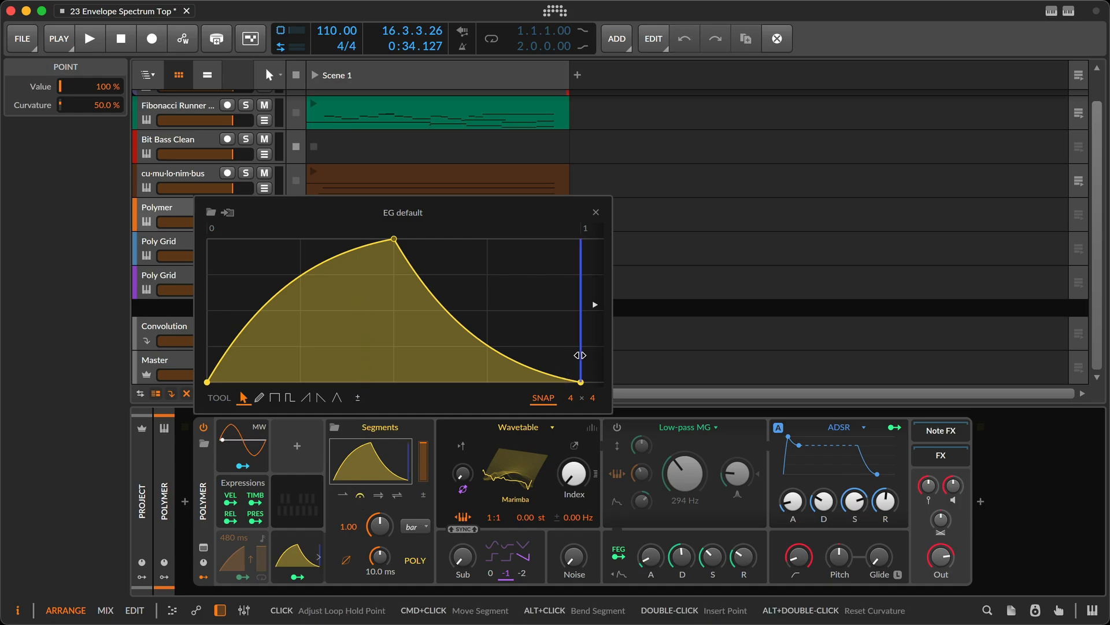
- With Segments in Hold mode, move the hold point from the envelope's end to its middle peak
mouse_move(577, 359)
mouse_down()
mouse_move(422, 322)
mouse_move(324, 317)
mouse_move(438, 318)
mouse_up()
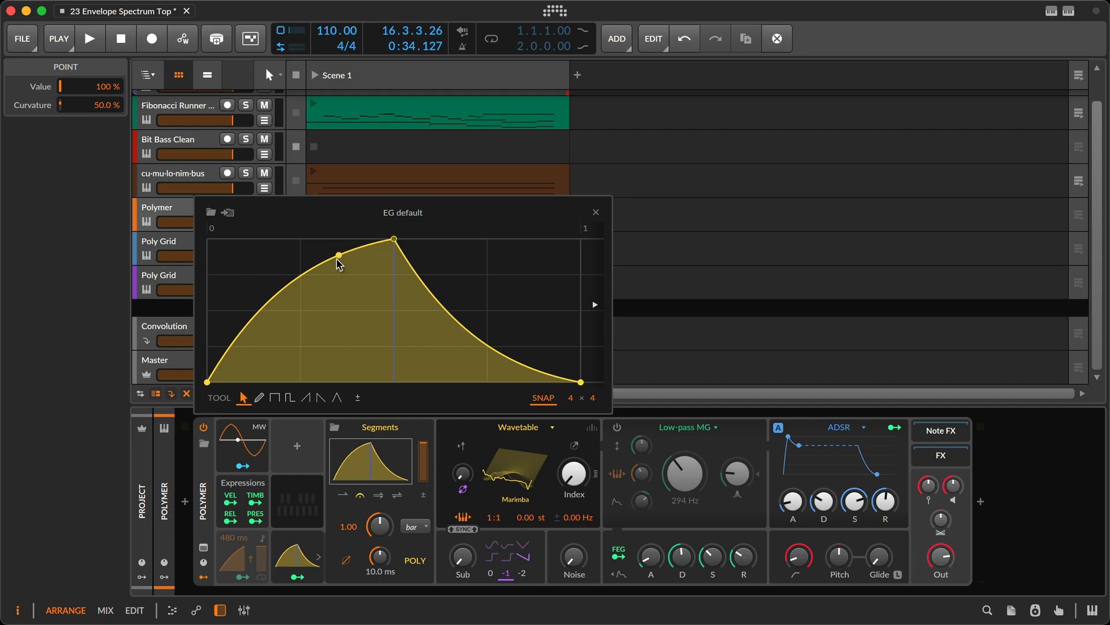
drag(302, 278, 329, 239)
drag(487, 347, 466, 359)
key(super+z)
key(super+z)
key(super+z)
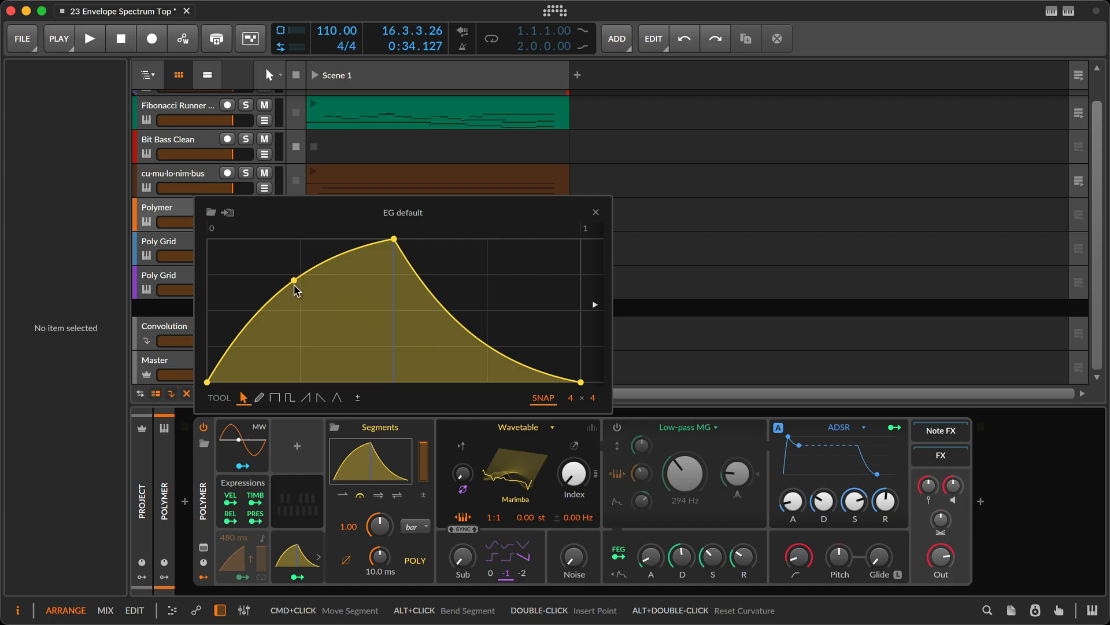
- Insert a 100 % peak point in the envelope's attack and lower the hold point to 50 % at three quarters of the length
drag(294, 286, 305, 239)
drag(395, 239, 490, 322)
drag(300, 239, 353, 239)
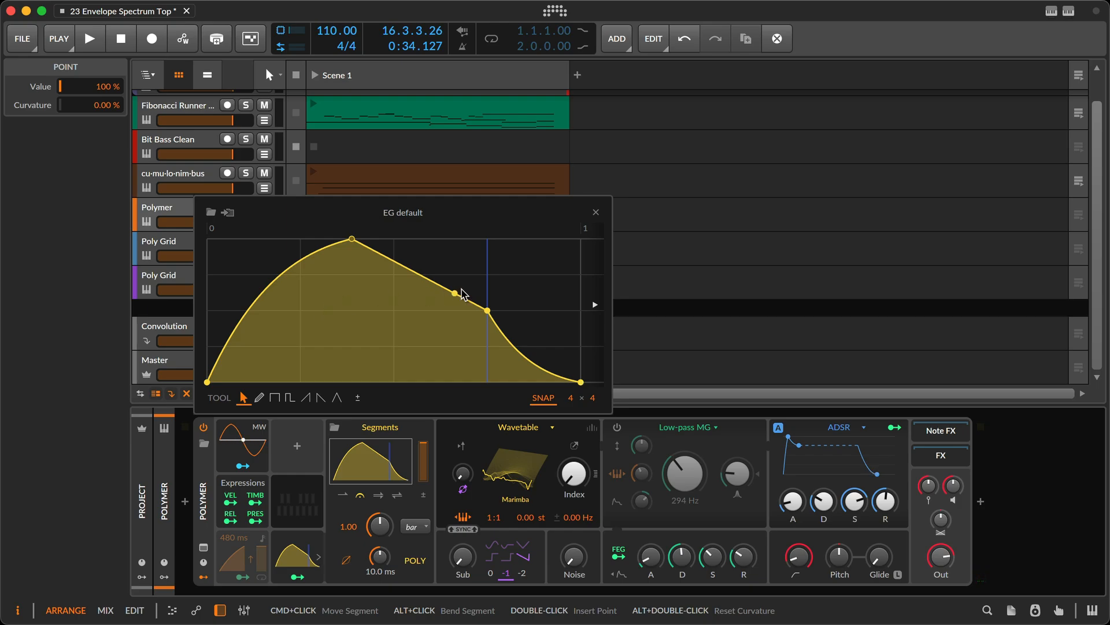
- Insert a release point at about 25 % near the envelope's end and shift the 50 % hold point earlier
double_click(524, 356)
drag(526, 361, 538, 347)
drag(487, 311, 447, 311)
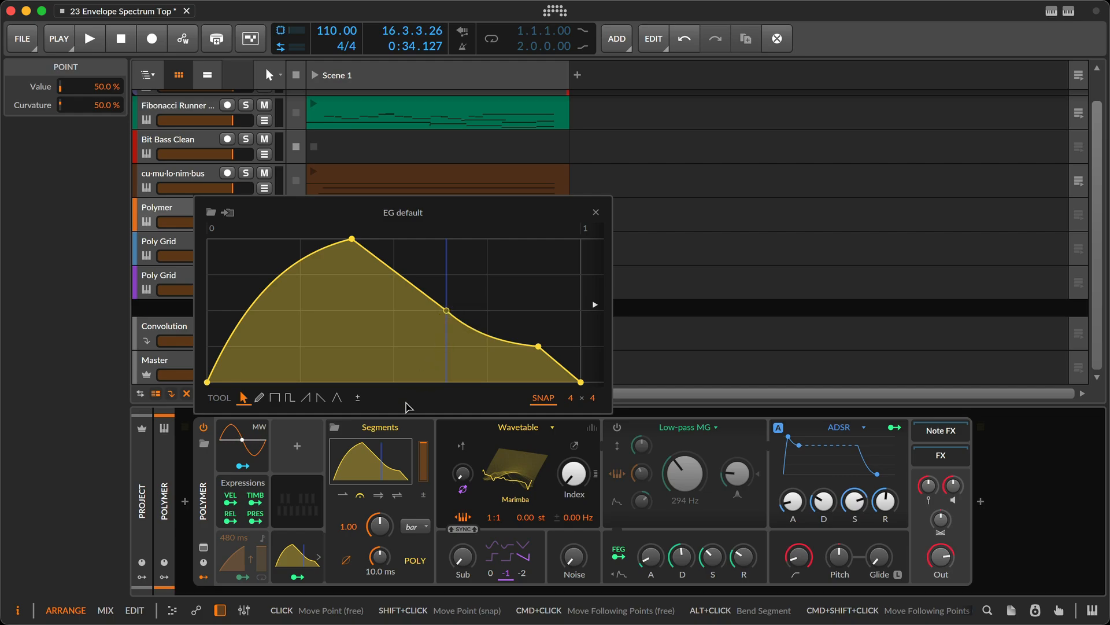
- Set Segments to Looping over the envelope's late section, with the loop's start point at 36.5 % and its end point at 59.6 %
click(379, 496)
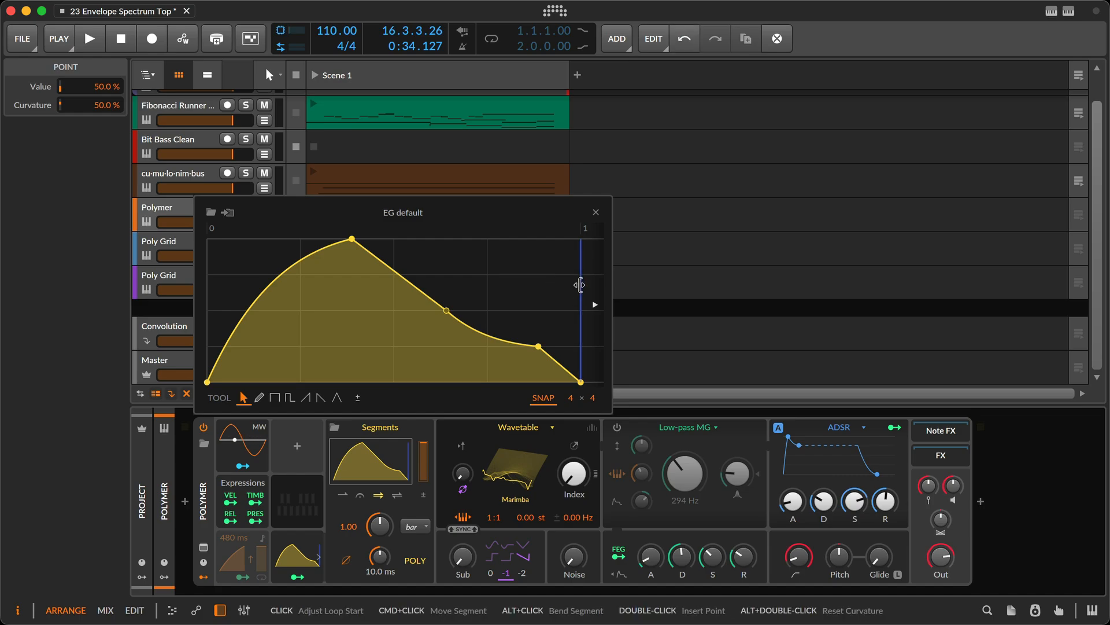
drag(578, 283, 509, 273)
drag(578, 292, 565, 293)
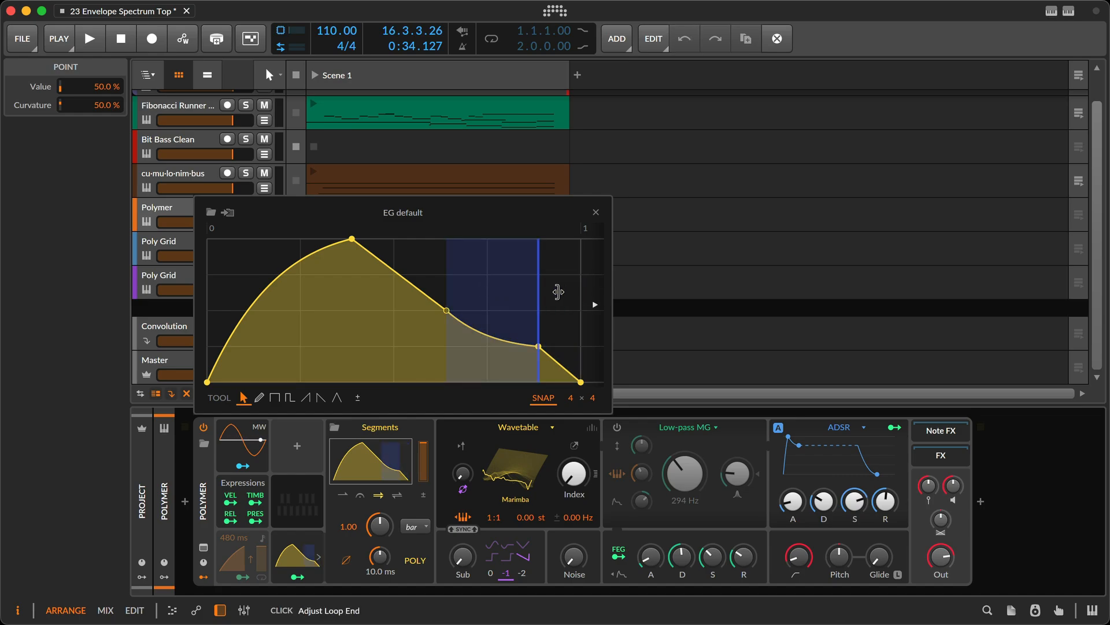
drag(536, 346, 536, 296)
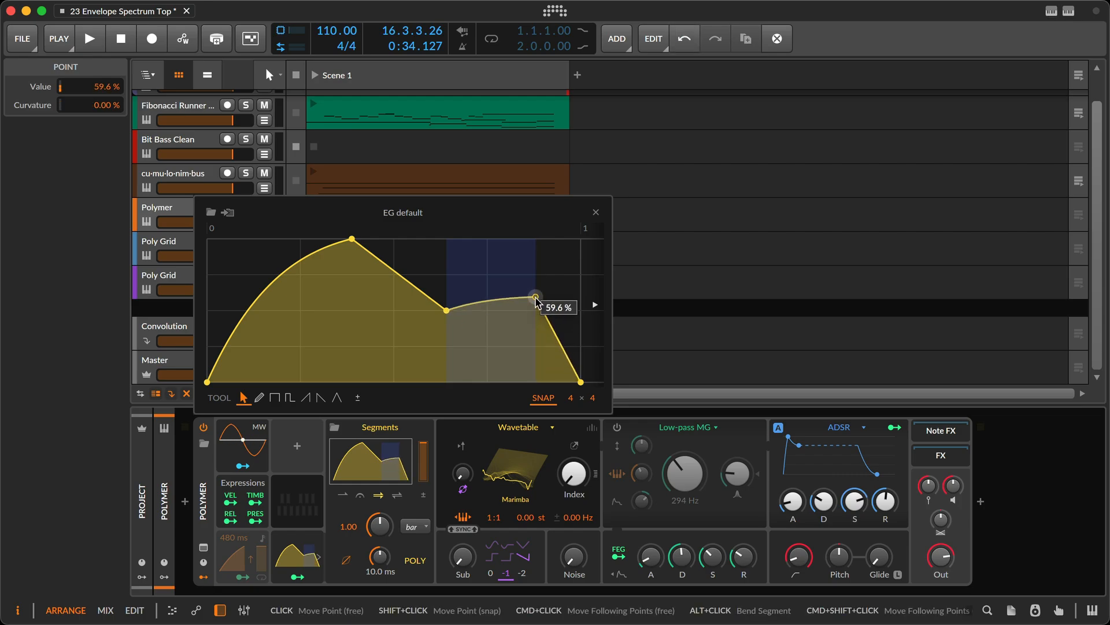
drag(447, 310, 408, 330)
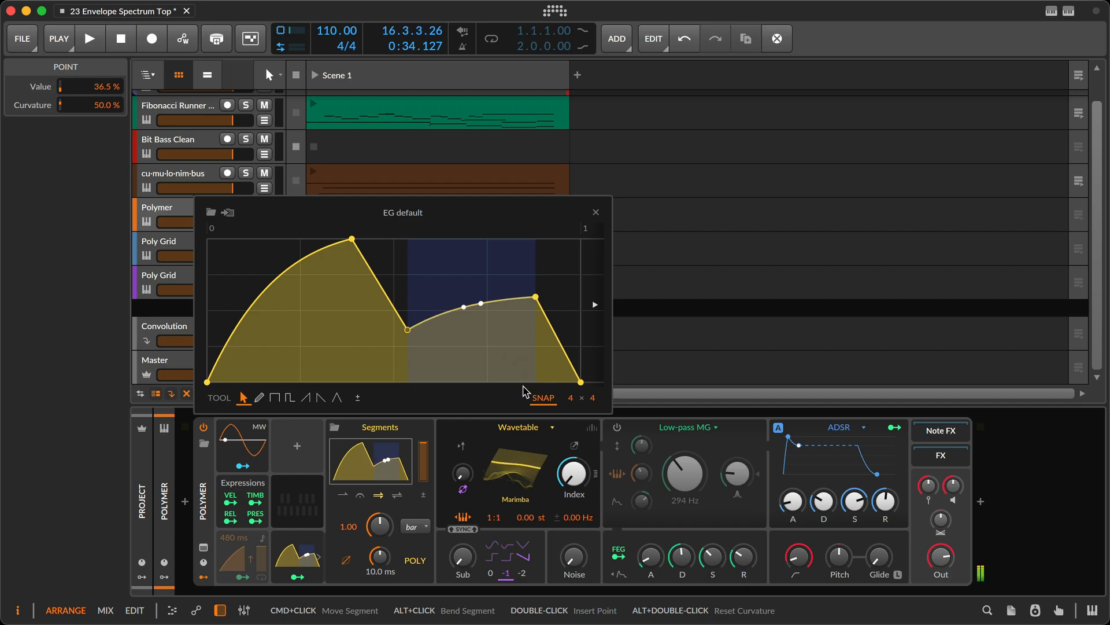
- Switch Segments to Ping Pong mode, and insert a 75 % point inside the loop with a curvature of -60 %
click(397, 496)
drag(464, 309, 463, 275)
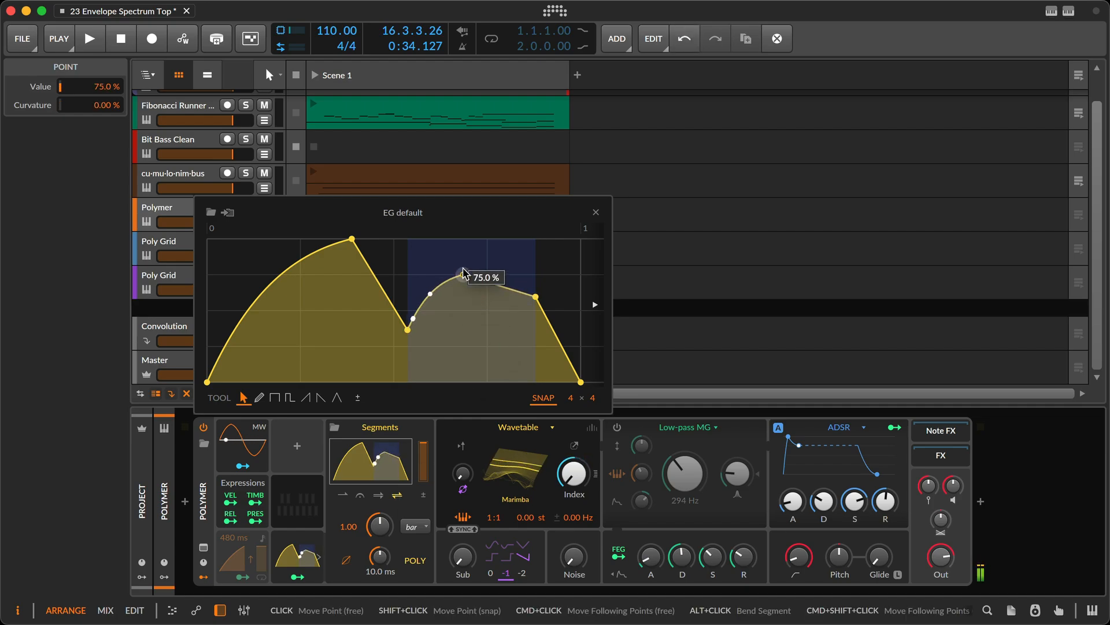
drag(464, 275, 463, 298)
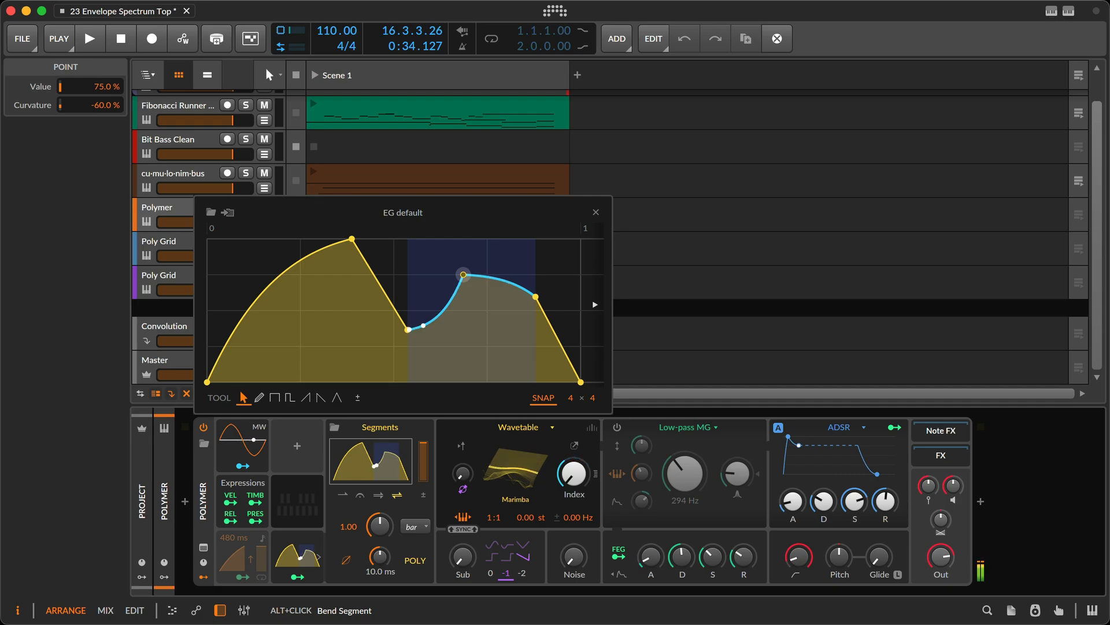
drag(463, 274, 464, 274)
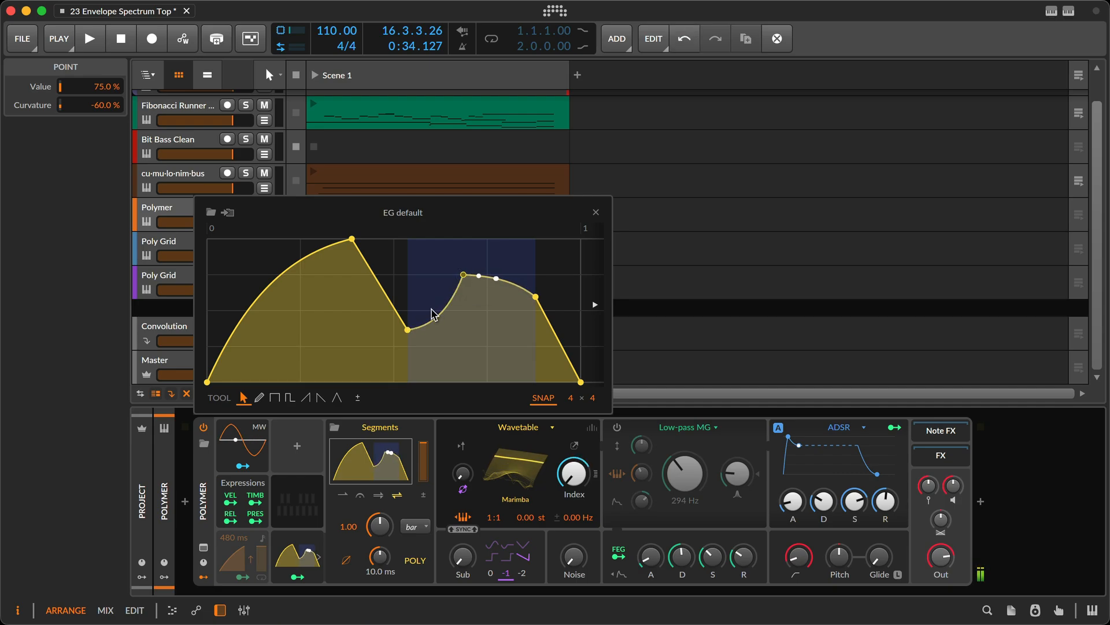
- Move the loop's start to the envelope's midpoint and its end to three quarters of the length, with the inner peak at 90.5 %
drag(404, 335, 388, 337)
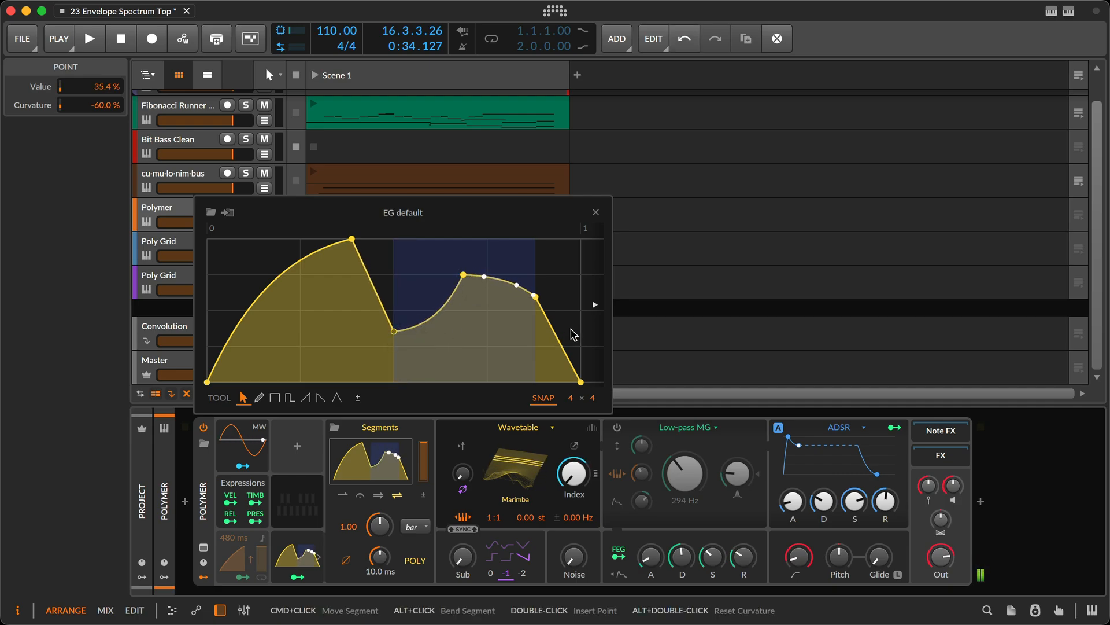
drag(535, 296, 446, 252)
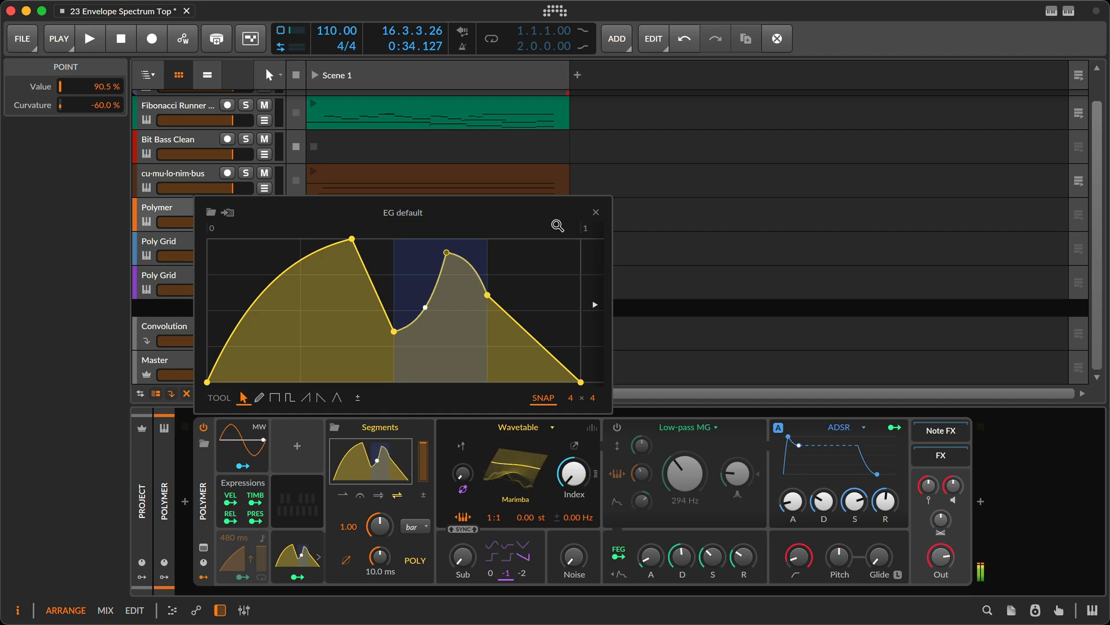
drag(557, 227, 344, 227)
double_click(570, 228)
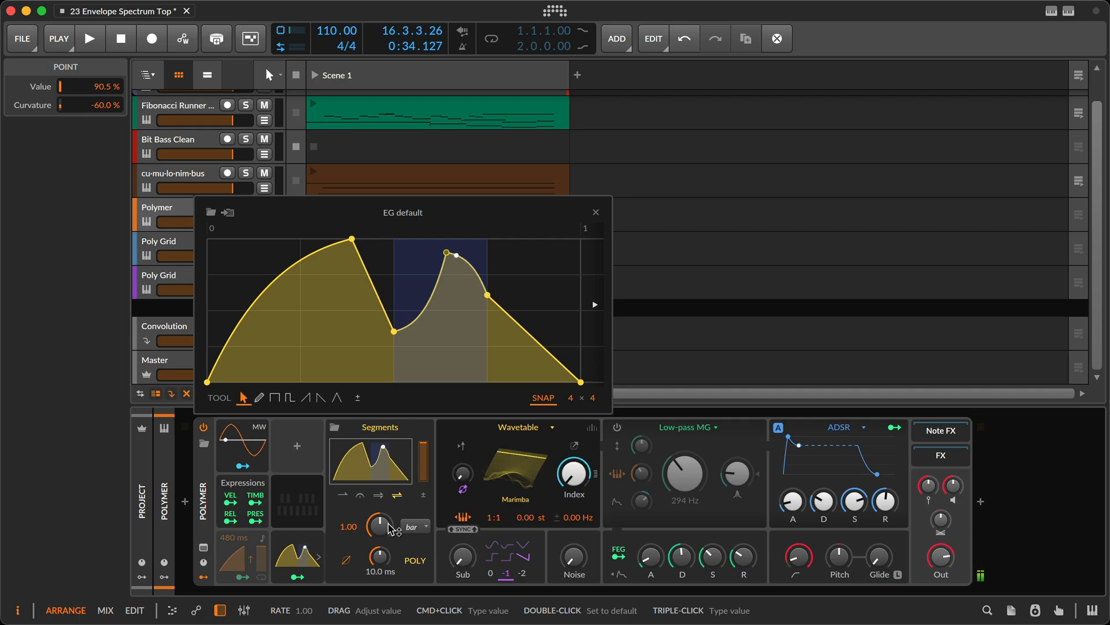
- Add a Macro modulator to Polymer's empty modulator slot
click(298, 448)
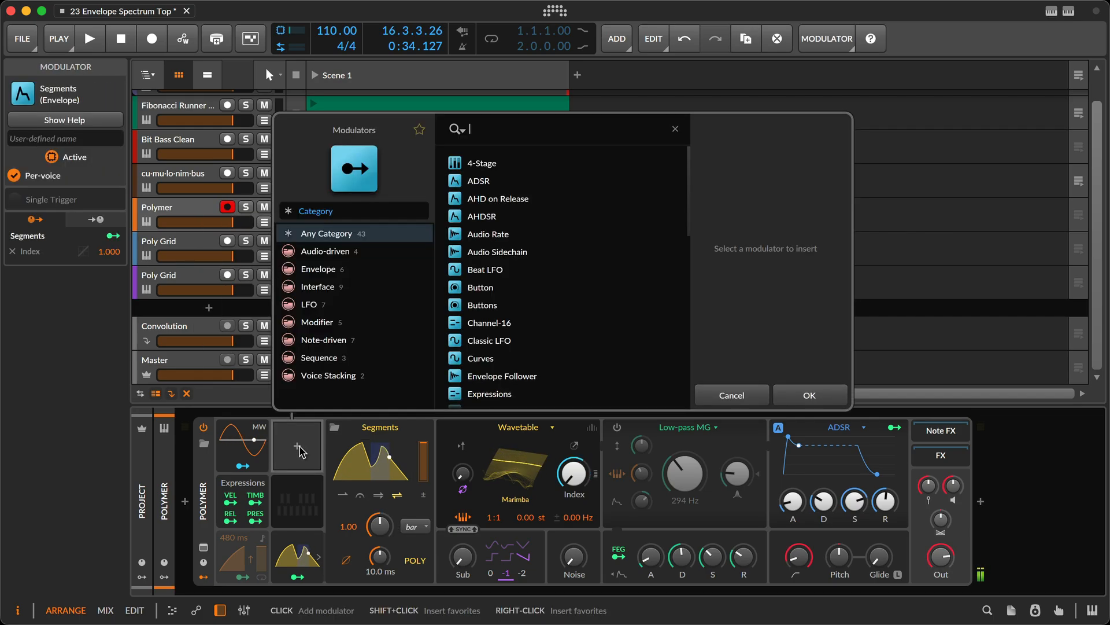
text(mac)
key(Down)
key(Down)
key(Return)
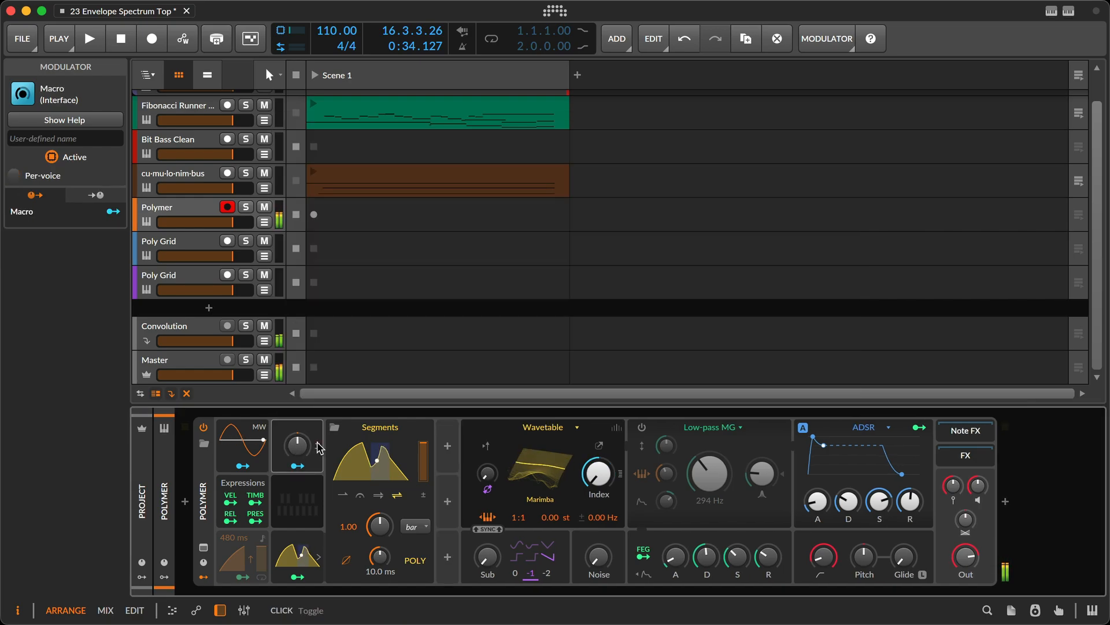
- Map the Macro to the Segments Rate at ×2.558, and sweep the macro up to 64 % and back down
click(297, 466)
drag(379, 525, 379, 489)
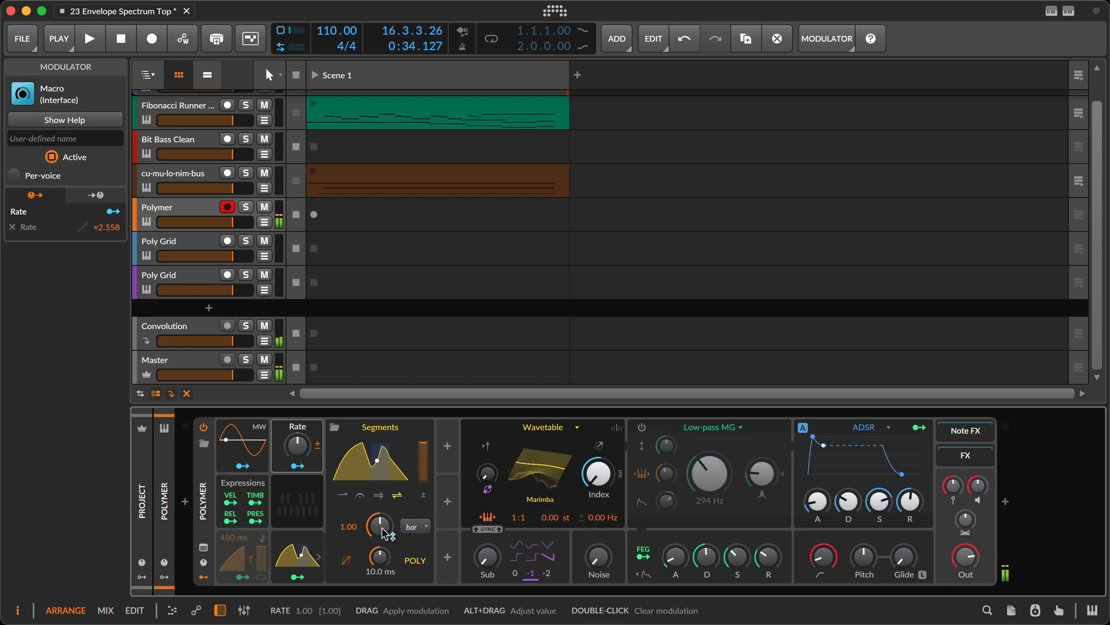
mouse_move(297, 445)
mouse_down()
mouse_move(297, 463)
mouse_move(297, 425)
mouse_up()
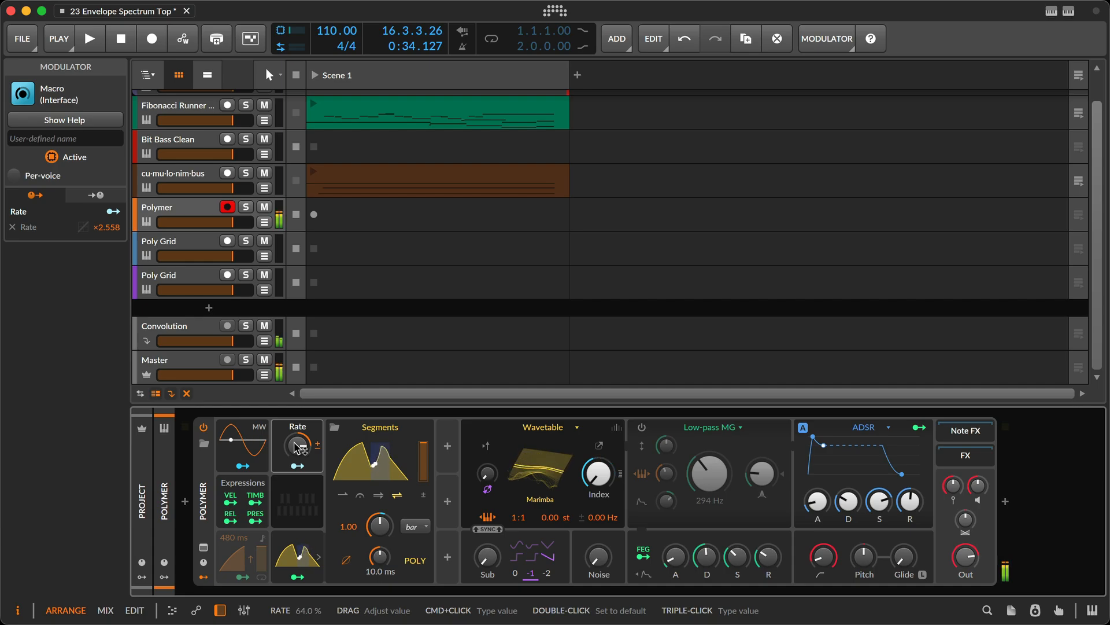
drag(297, 446, 297, 447)
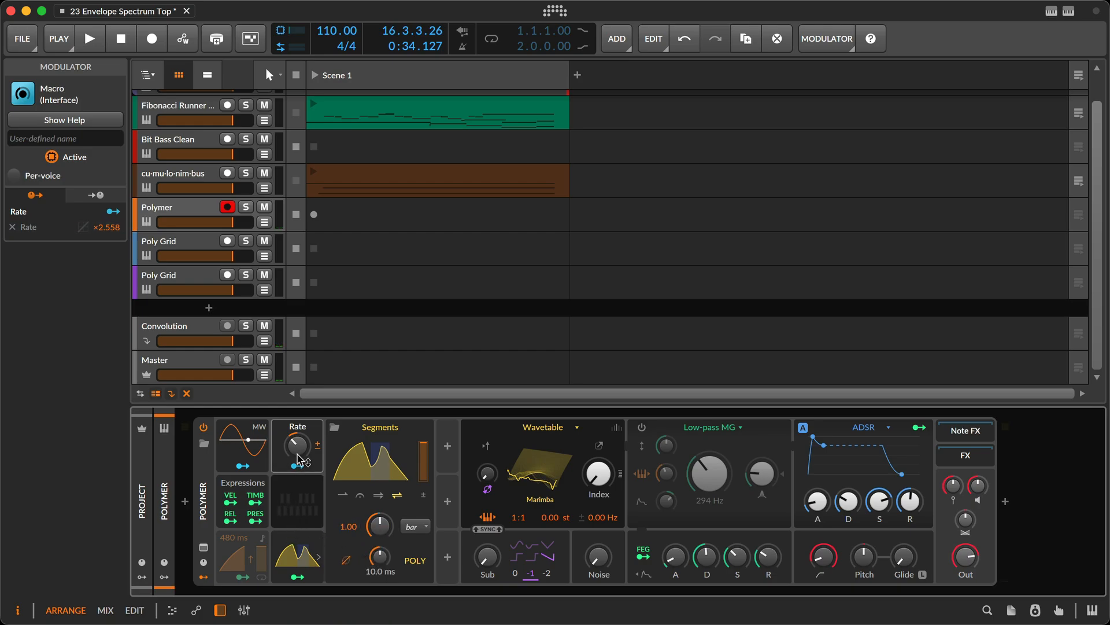
- Open the interactive help for Segments, set the Smoothing Time to 5.75 s there, and close the help
click(282, 543)
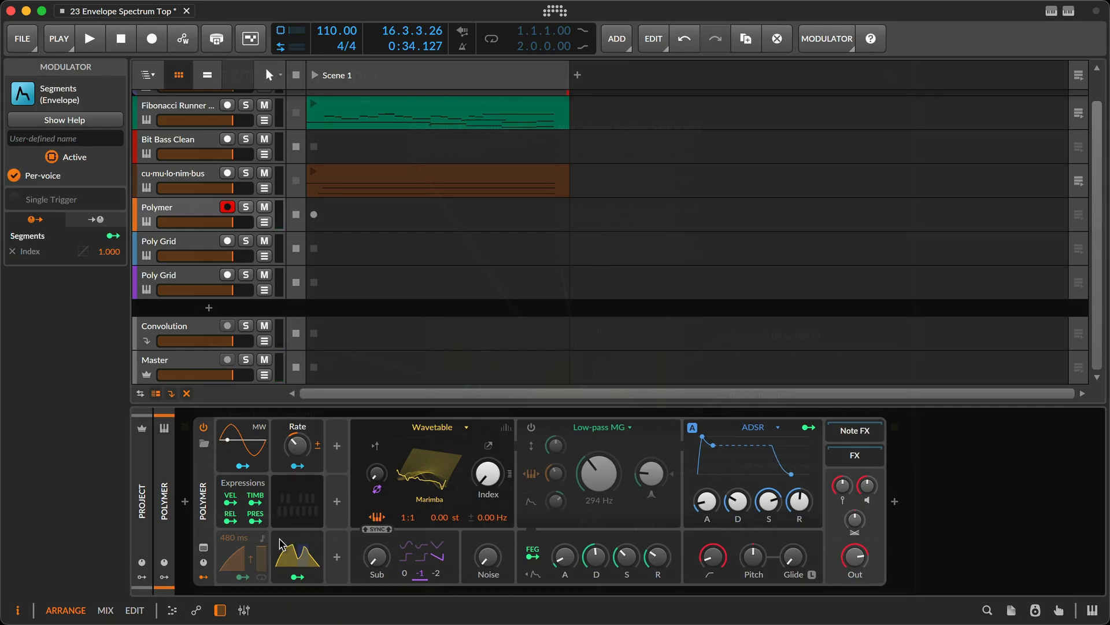
key(F1)
scroll(611, 445, down, 1)
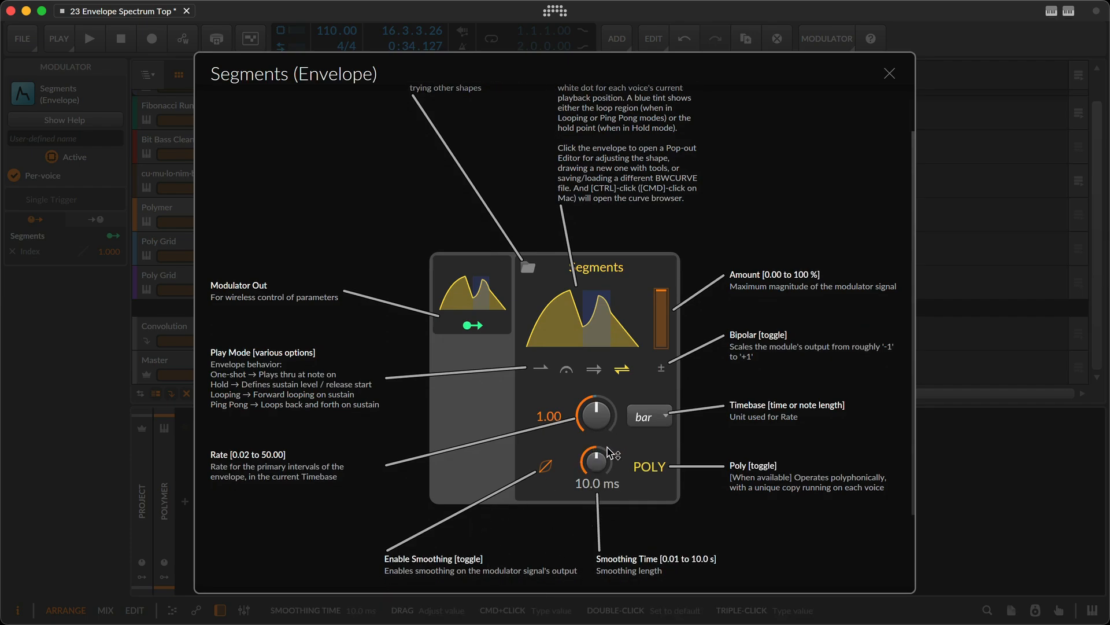
mouse_move(597, 461)
mouse_down()
mouse_move(596, 399)
mouse_move(596, 492)
mouse_move(596, 446)
mouse_up()
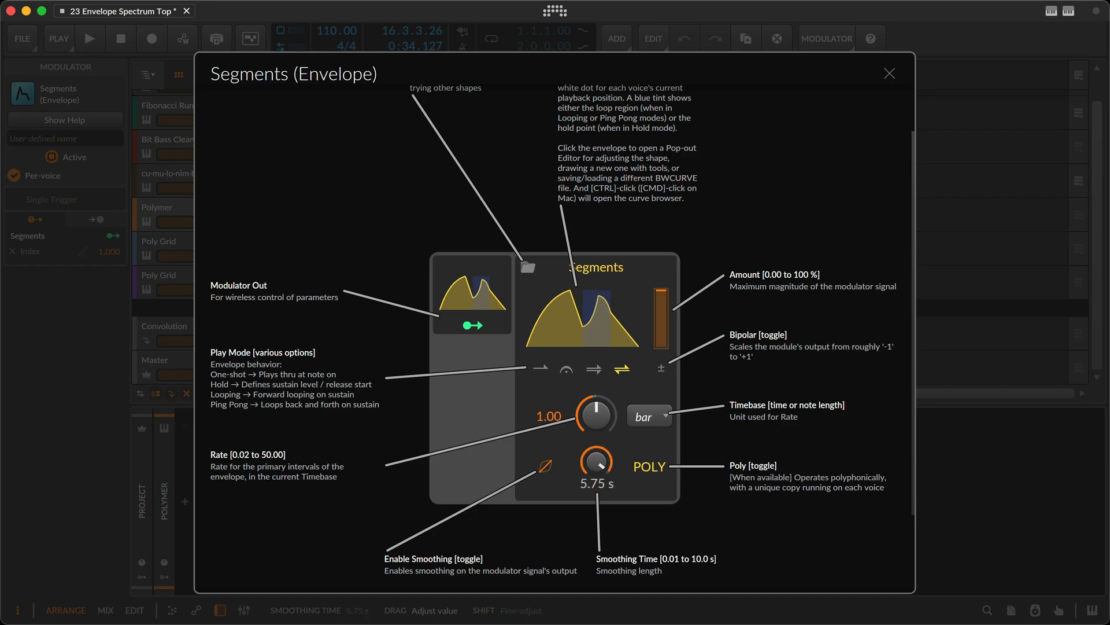
click(889, 73)
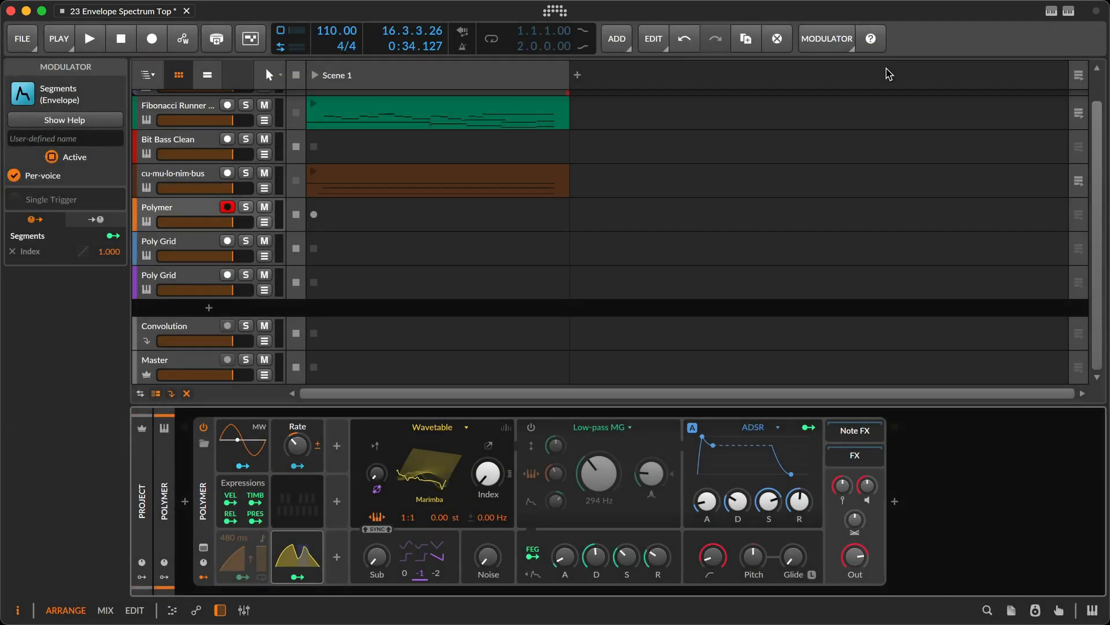
- Raise the Segments Smoothing Time to 9.12 s and lower the envelope's first peak to 14.8 %
click(301, 558)
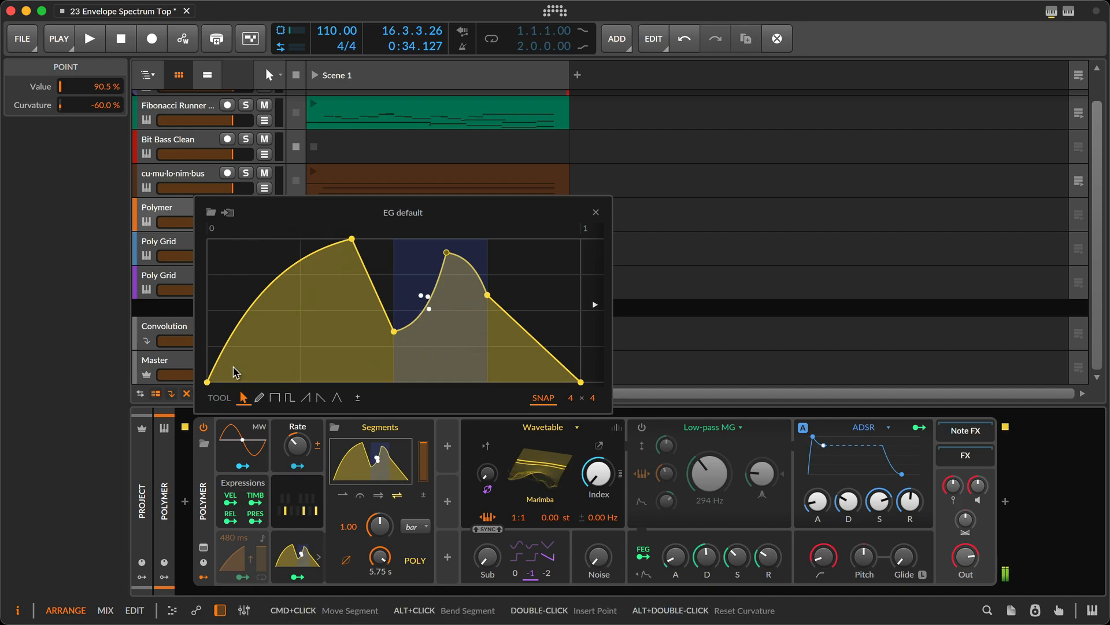
drag(379, 558, 379, 542)
drag(352, 239, 344, 361)
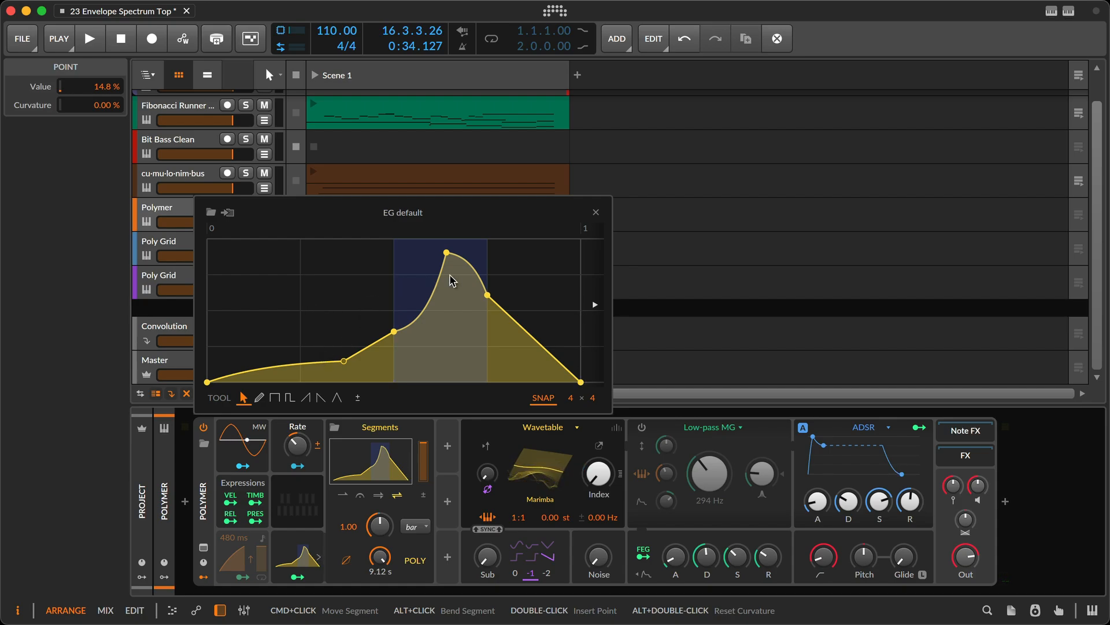
- Flip the Segments envelope curve vertically
click(305, 267)
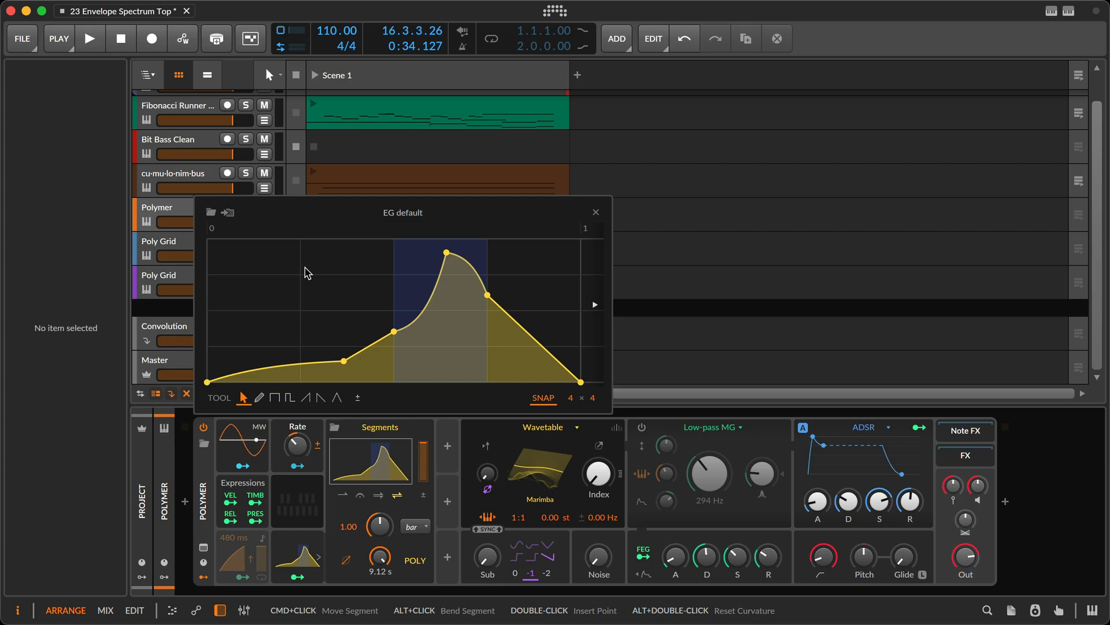
right_click(368, 347)
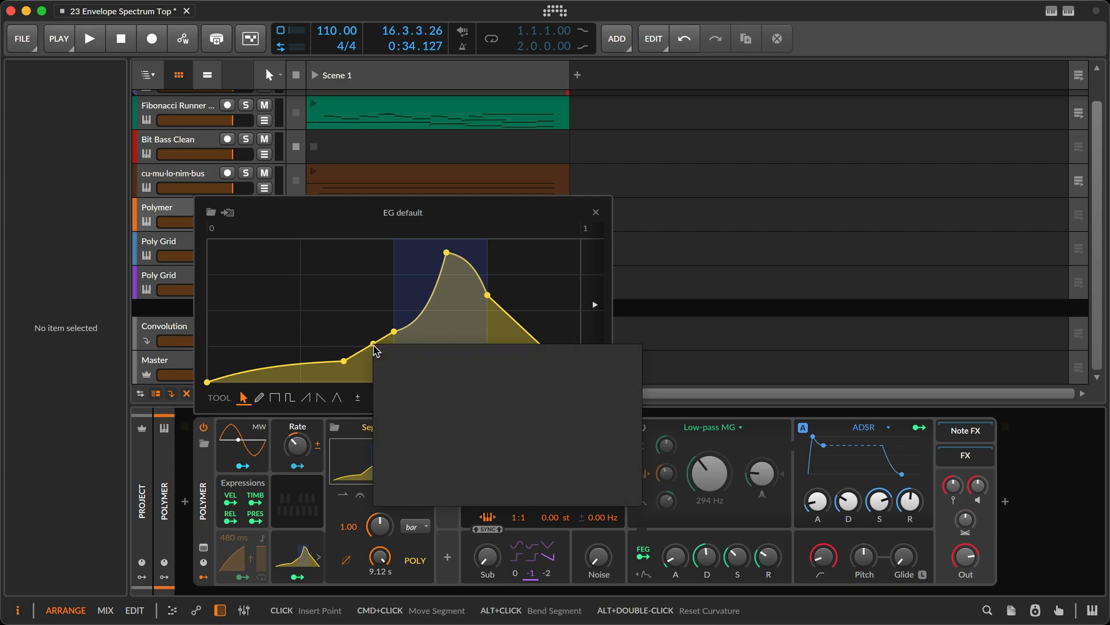
mouse_move(440, 499)
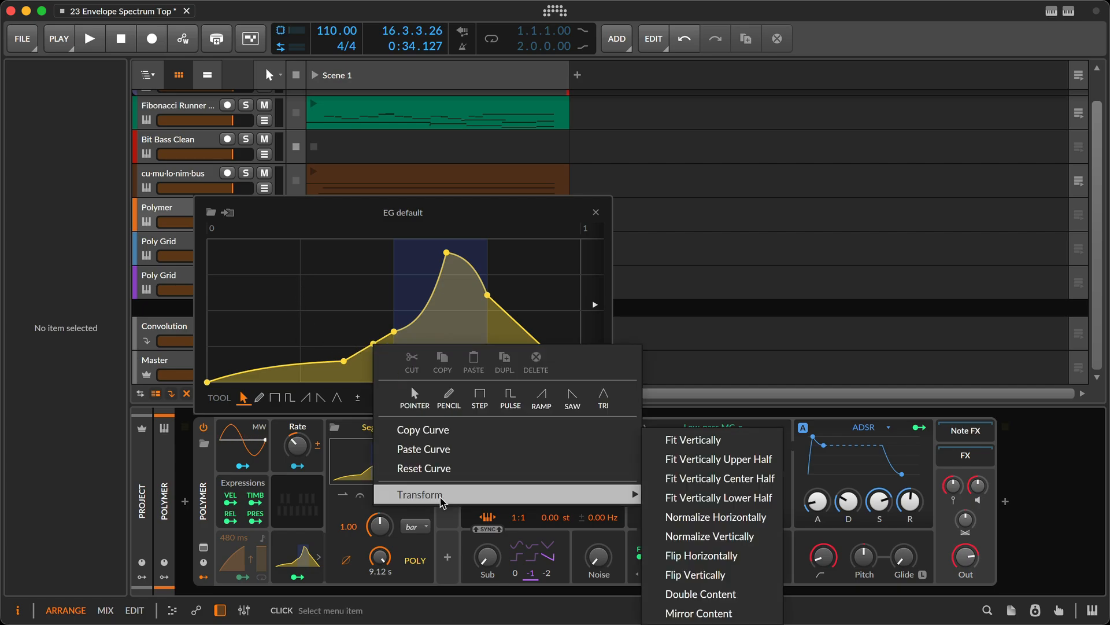
click(721, 575)
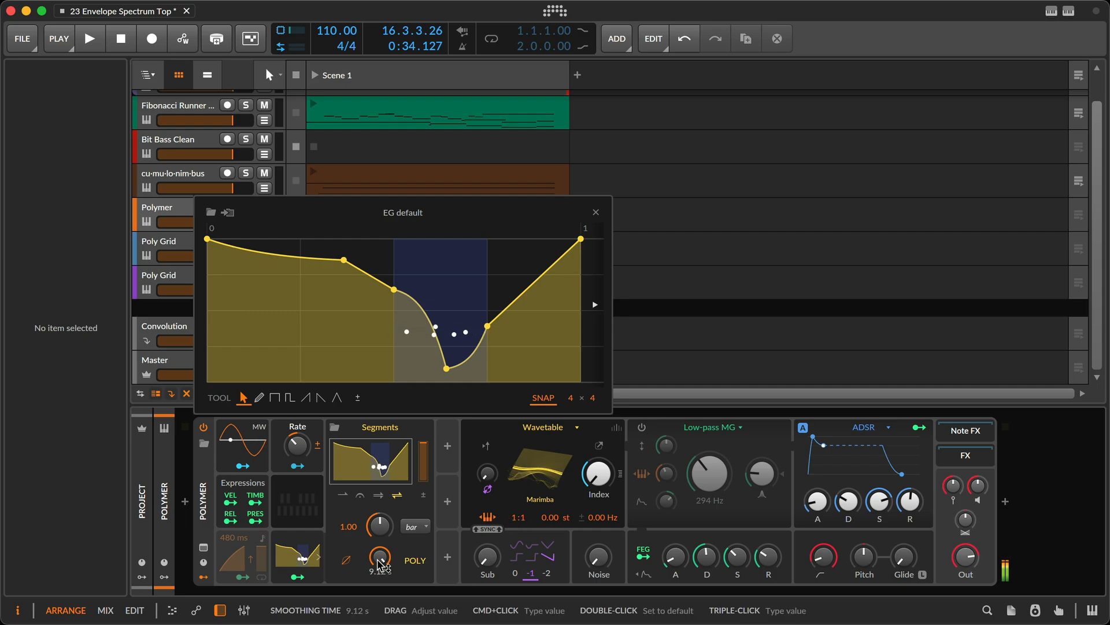
- Reduce the Segments Smoothing Time to 316 ms and map the Rate macro to it as well
mouse_move(378, 560)
mouse_down()
mouse_move(378, 602)
mouse_move(378, 573)
mouse_up()
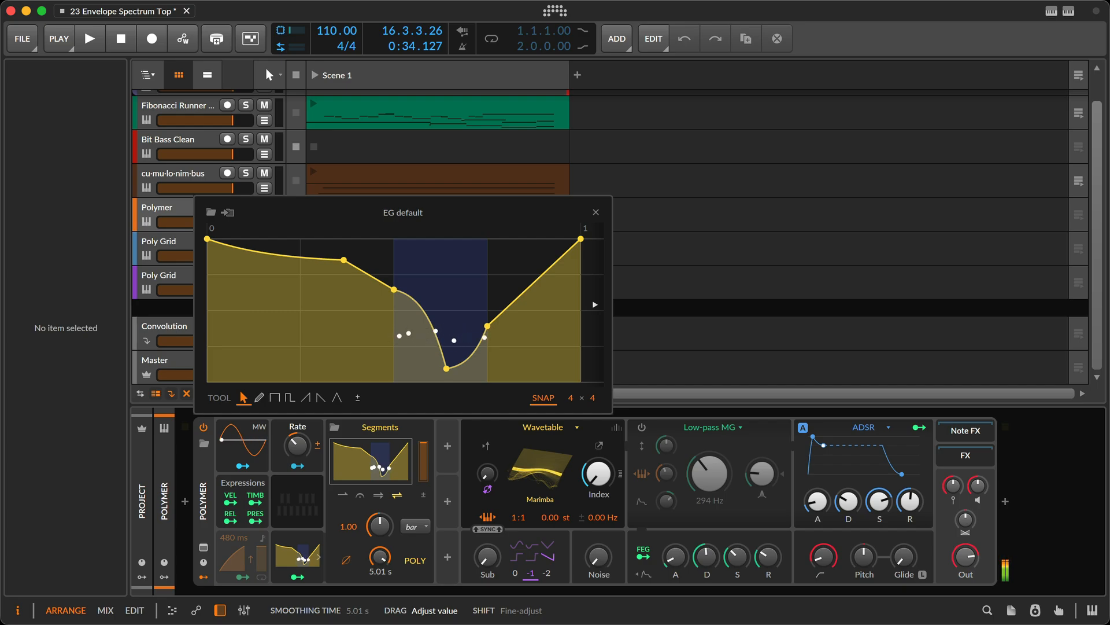
click(298, 466)
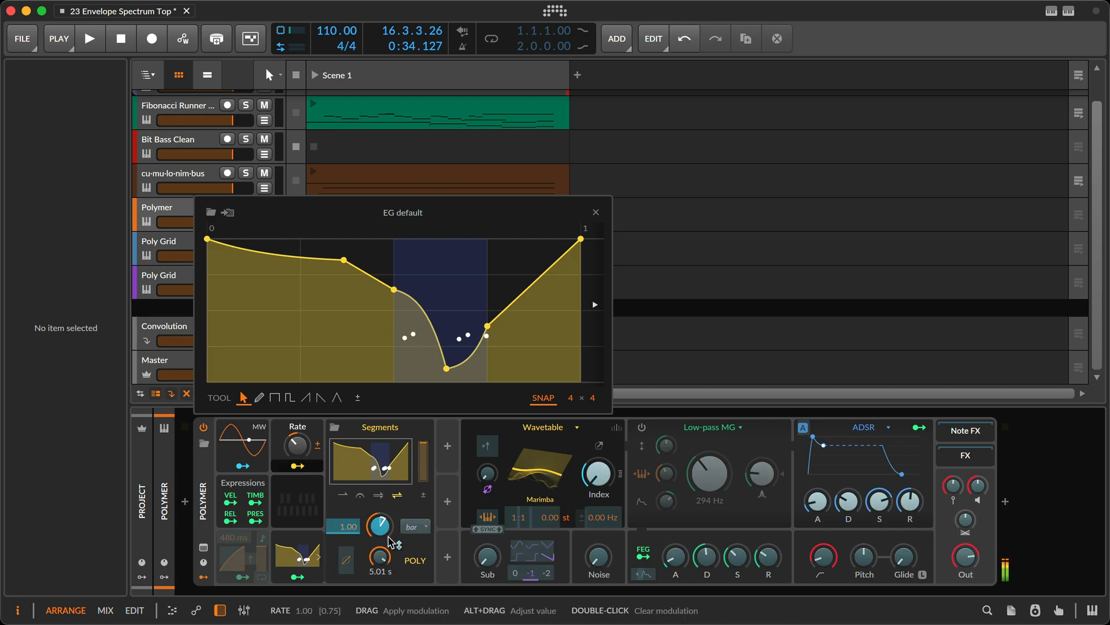
drag(380, 558, 381, 586)
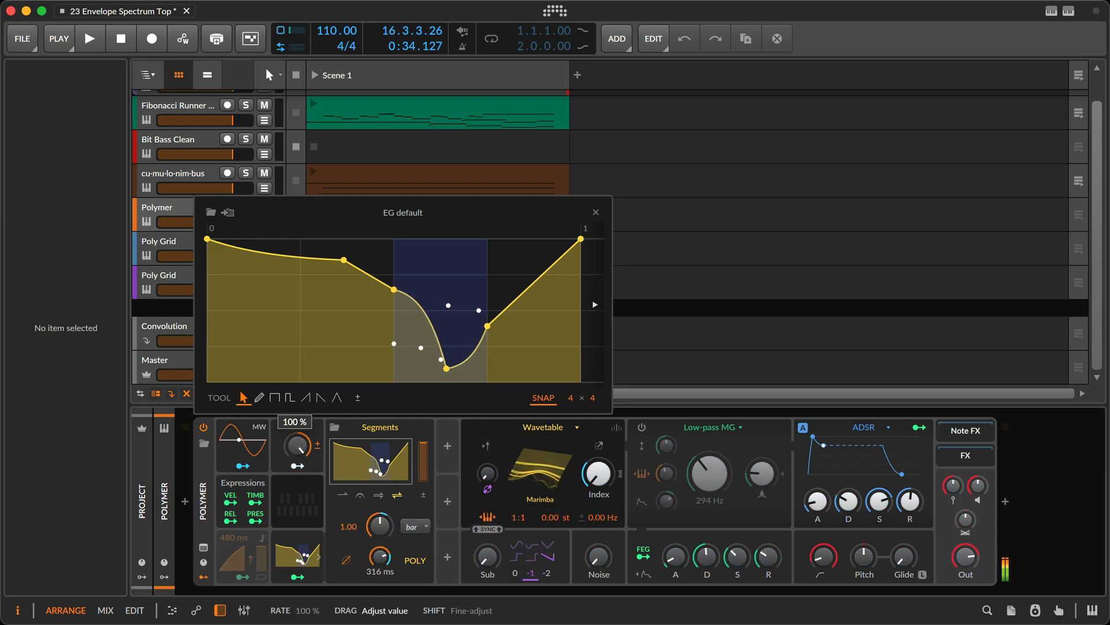
- Sweep the Rate macro from 100 % down to -9 %, and briefly start and stop the transport
drag(298, 445, 298, 508)
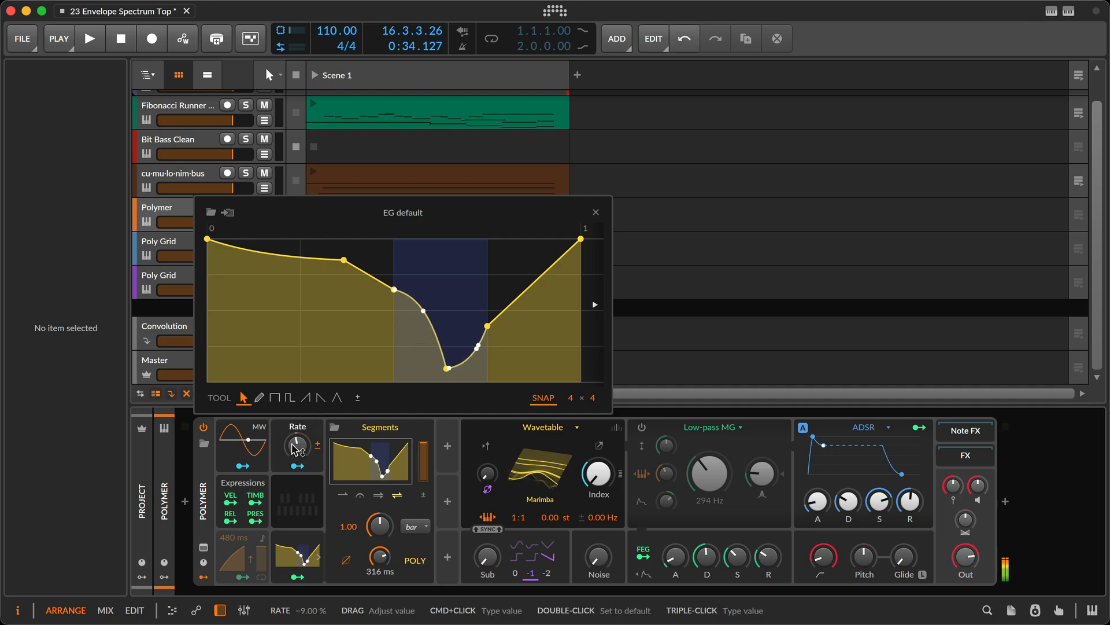
key(space)
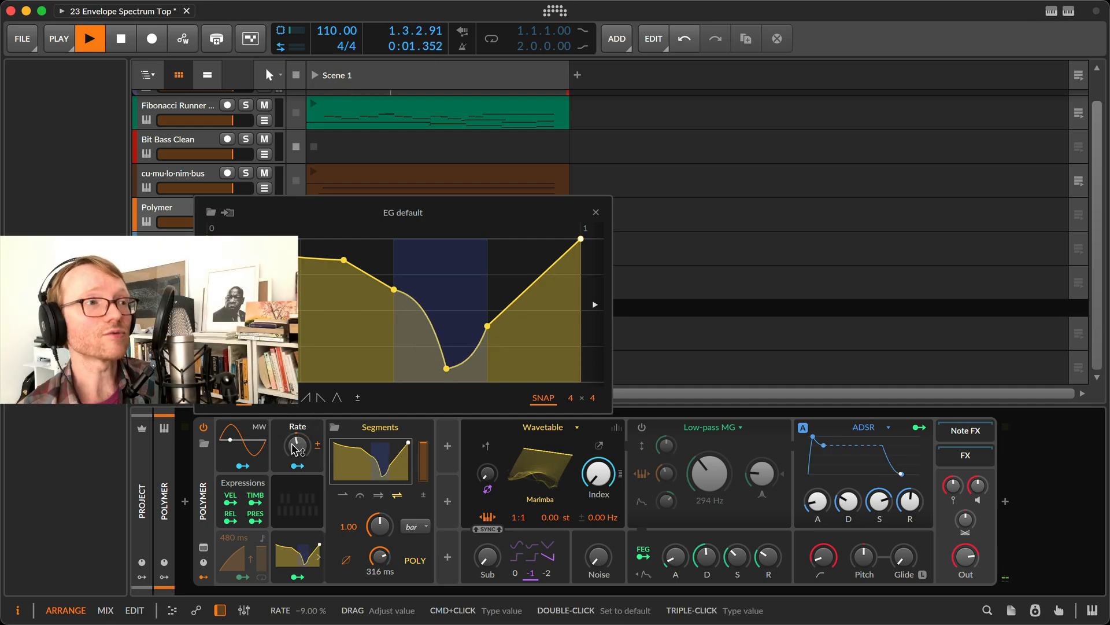
key(space)
- Open the Poly Grid patch for editing and replace its Union oscillator with a Sawtooth
key(Escape)
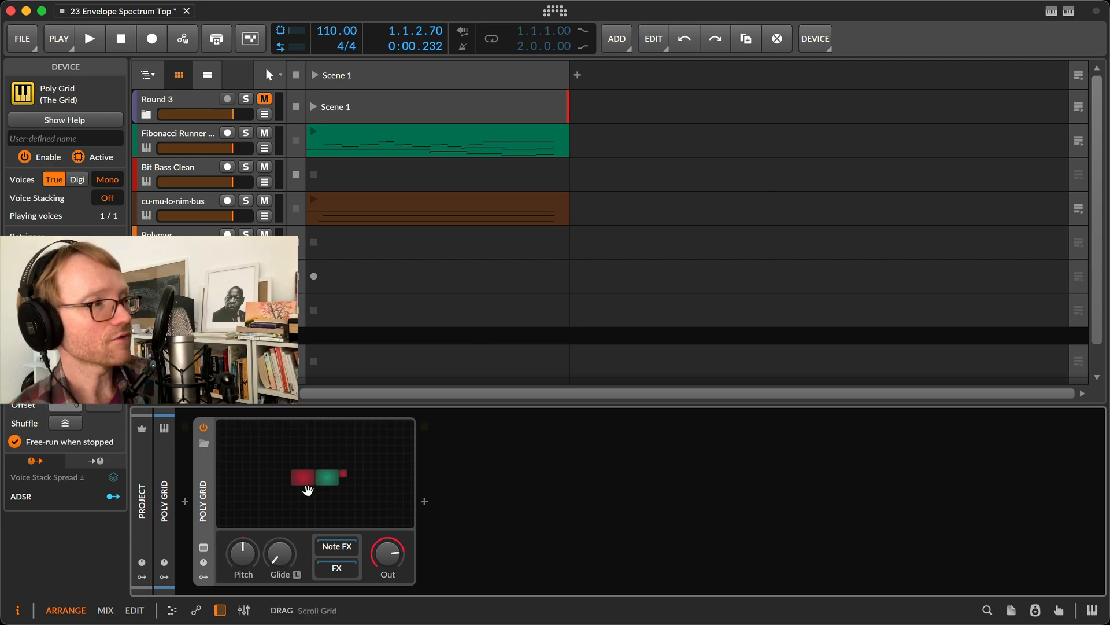
double_click(297, 498)
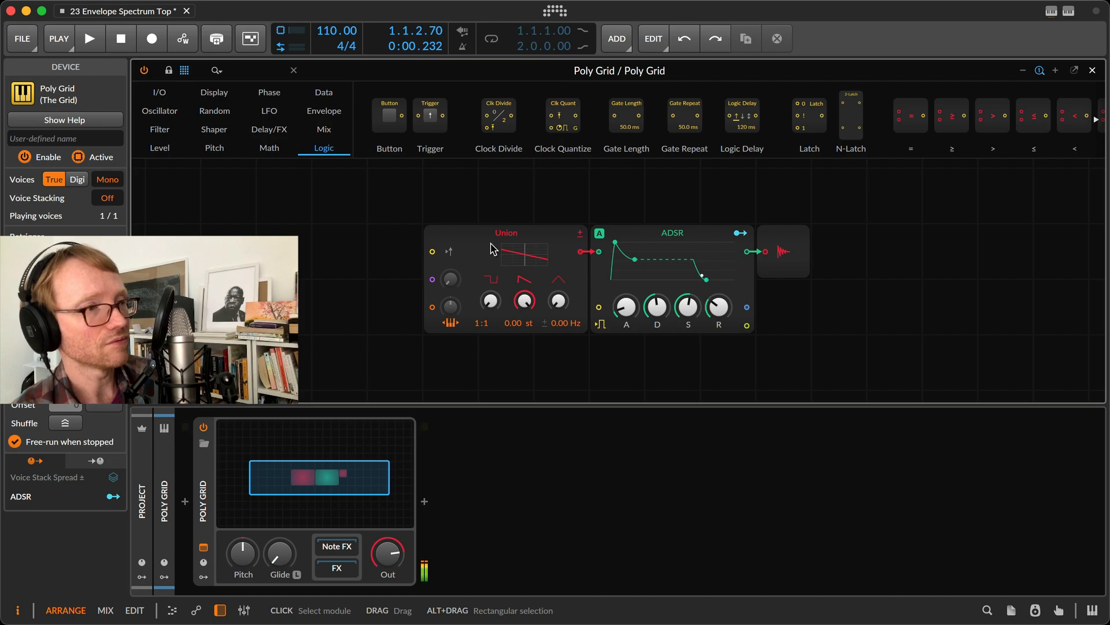
click(484, 244)
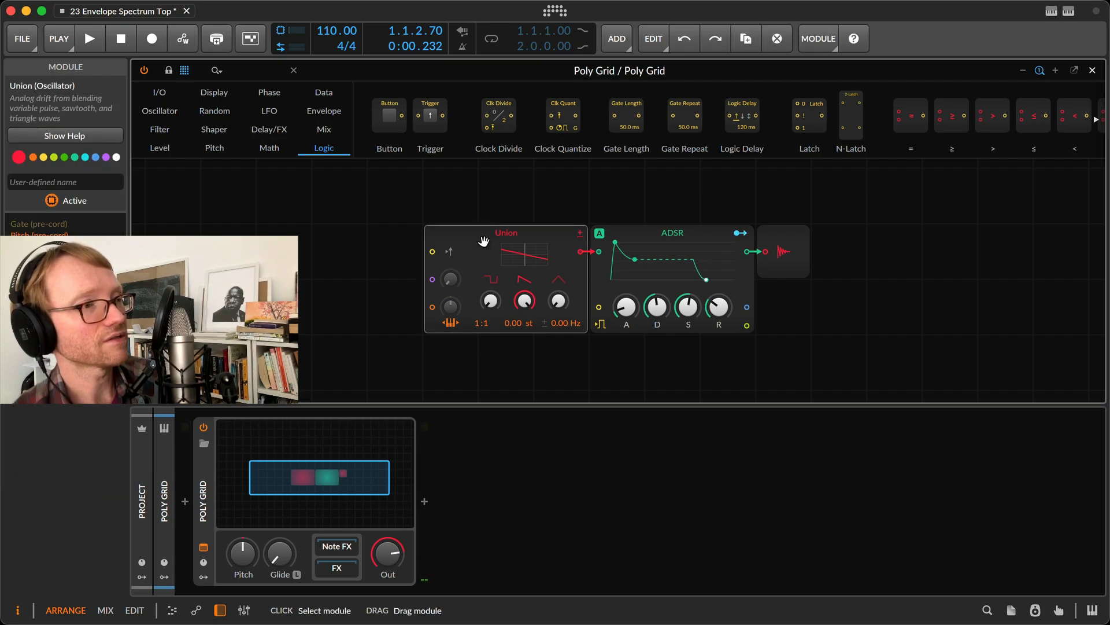
right_click(484, 244)
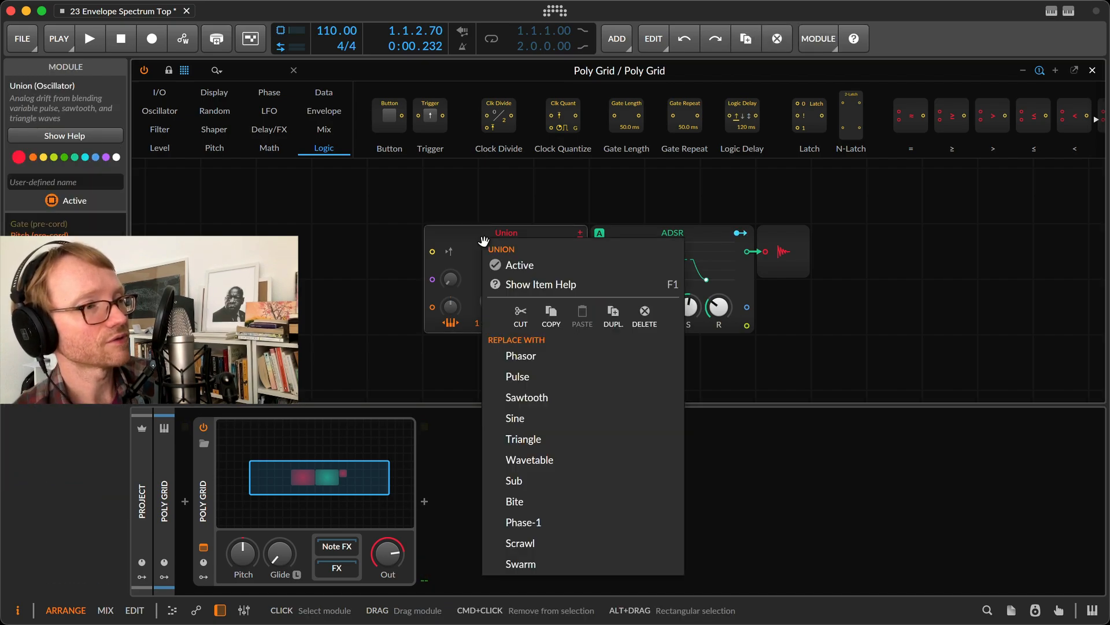
click(523, 396)
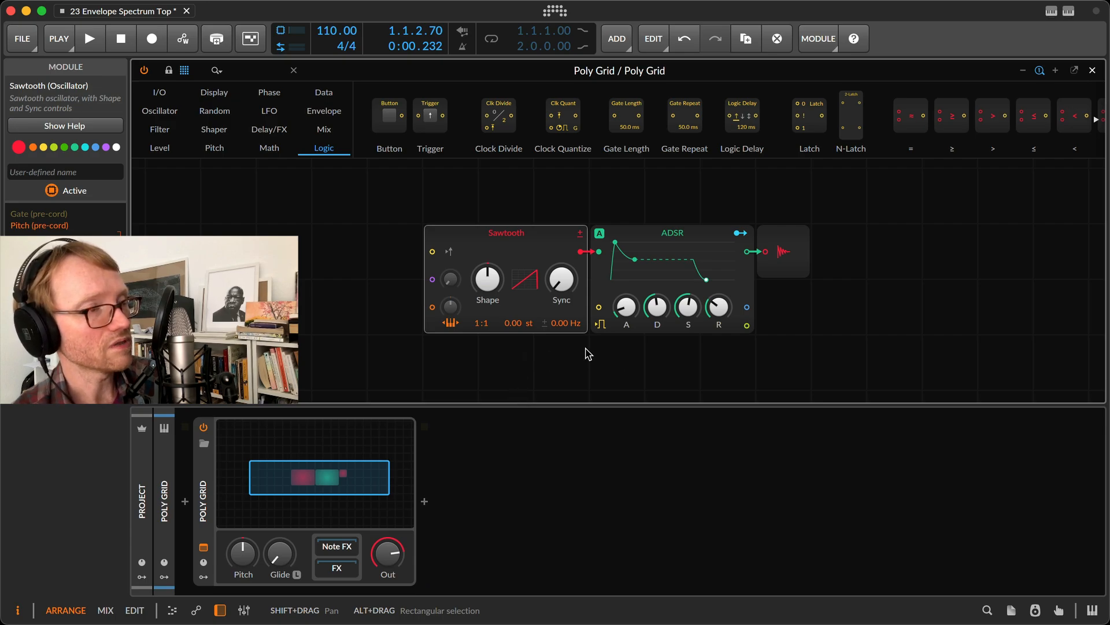
- Add a Spectrum module fed by the Sawtooth output, displaying In 1 as Bins over a range of -109 to +11 dB, and widen it
click(215, 94)
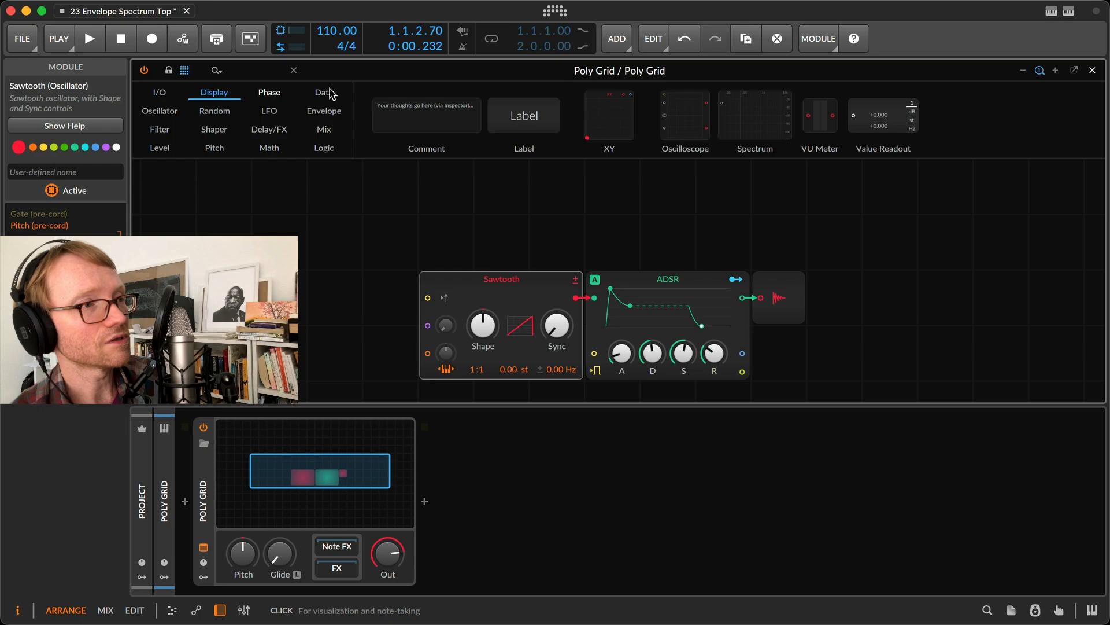
drag(742, 118, 576, 298)
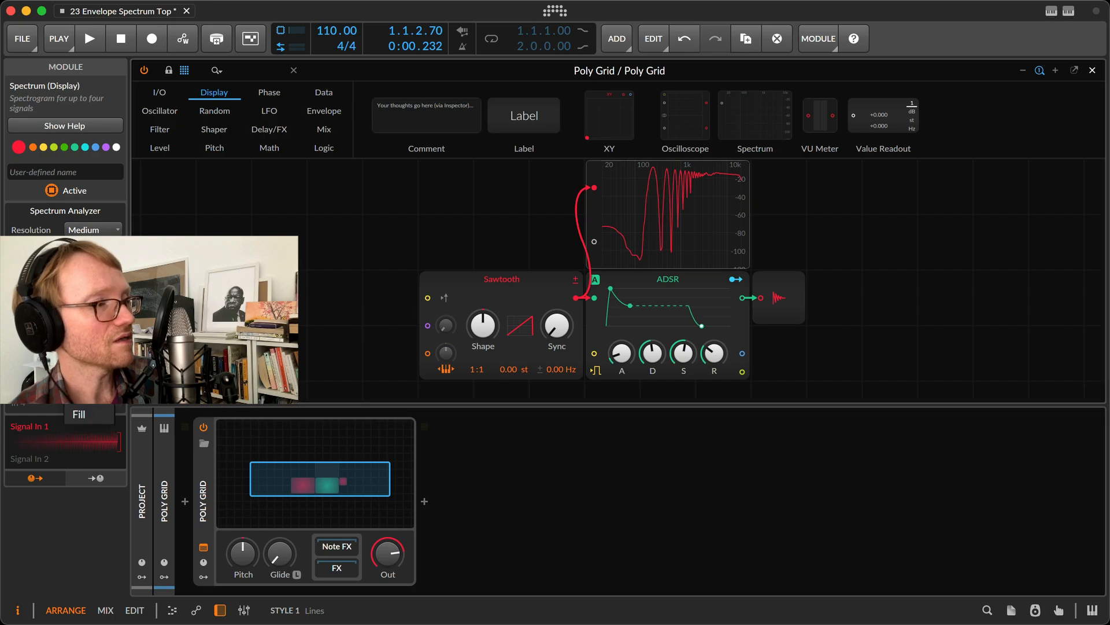
click(85, 403)
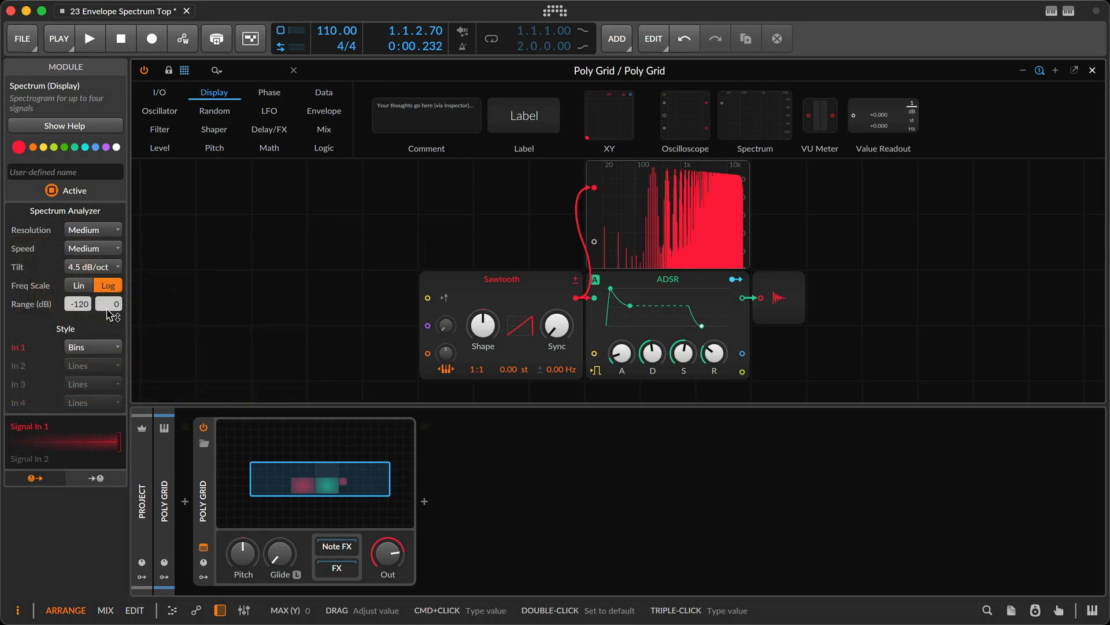
drag(113, 315, 109, 307)
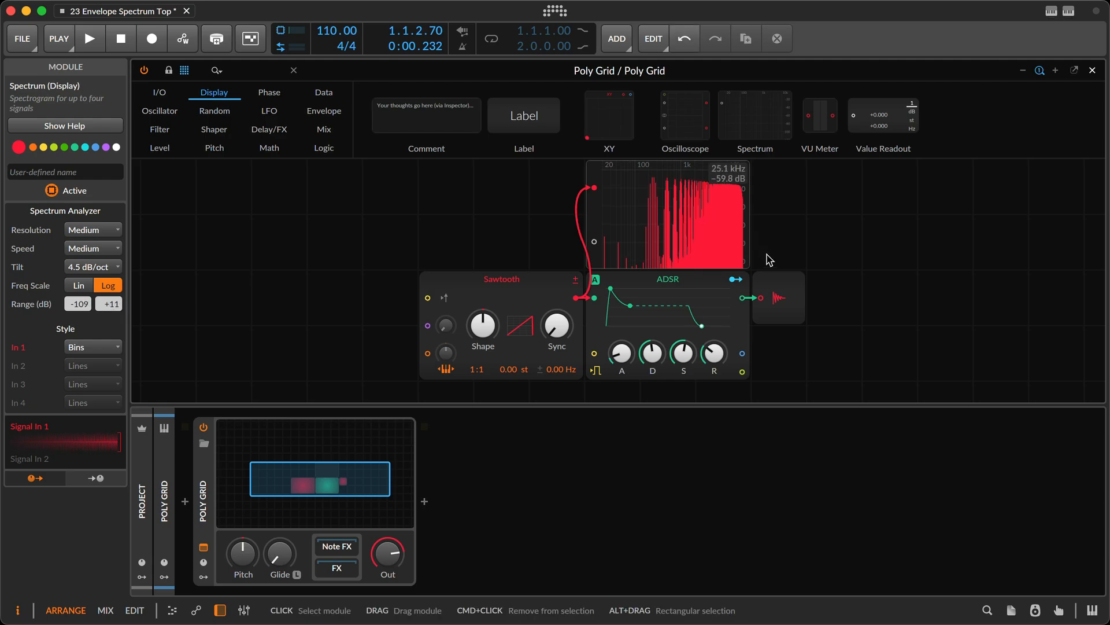
drag(748, 260, 987, 261)
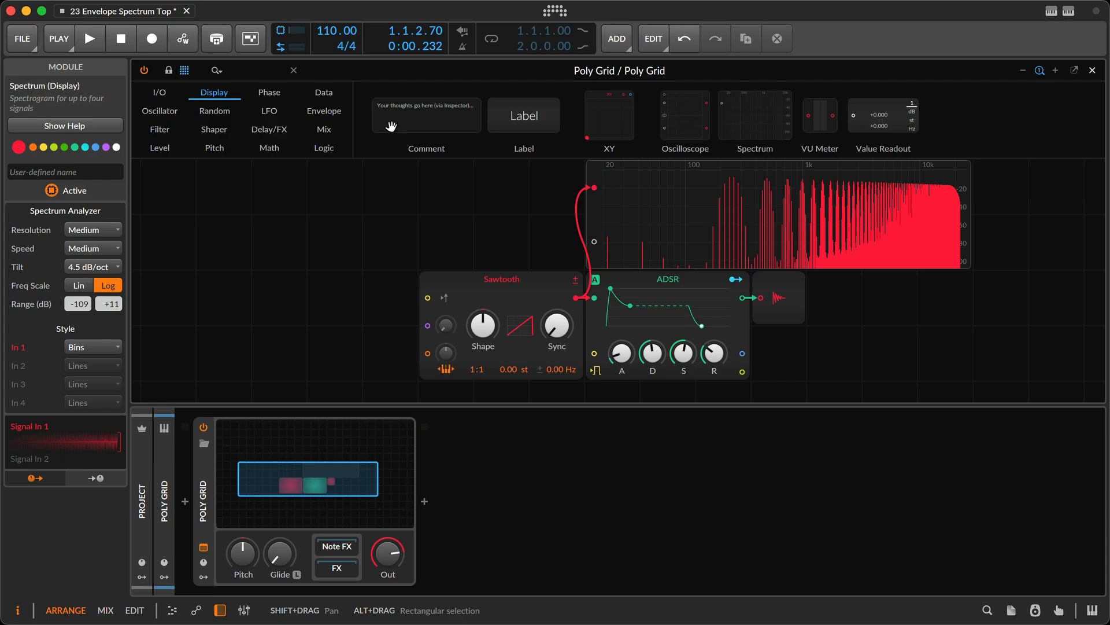
- Insert an XP filter with its cutoff at note C (262 Hz) between Sawtooth and ADSR, and disable the Sawtooth's pitch pre-cord
click(159, 129)
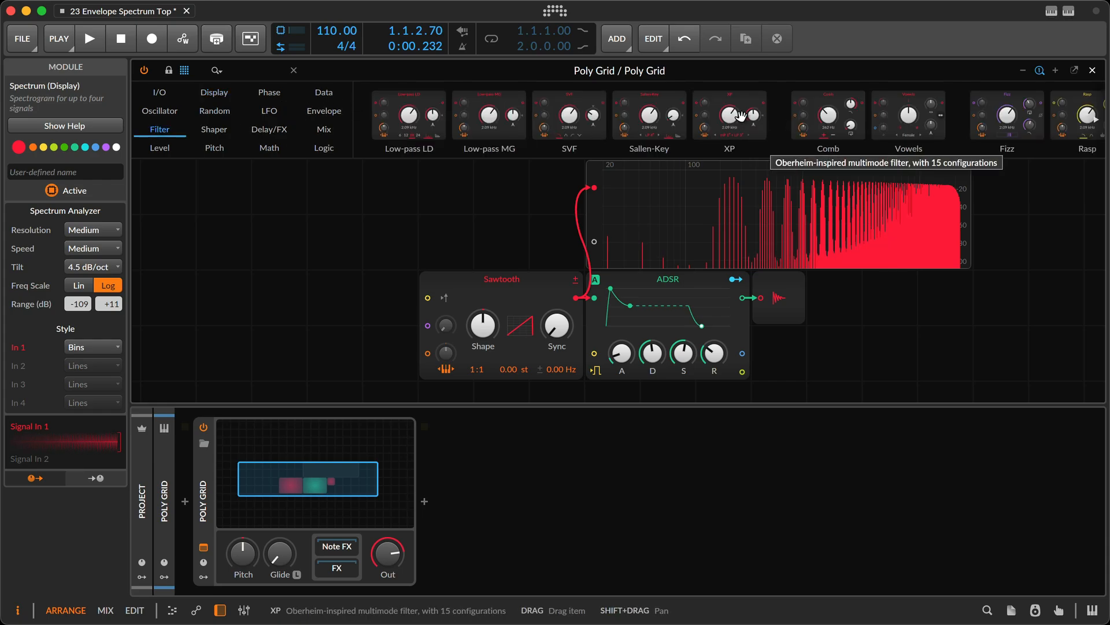
drag(741, 116, 579, 298)
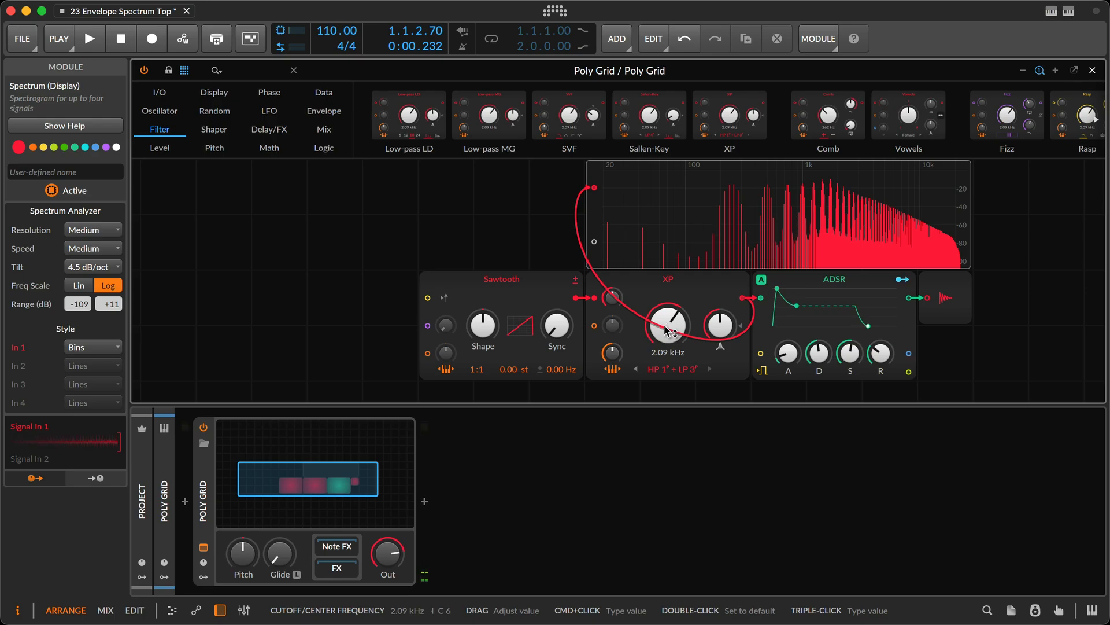
triple_click(669, 327)
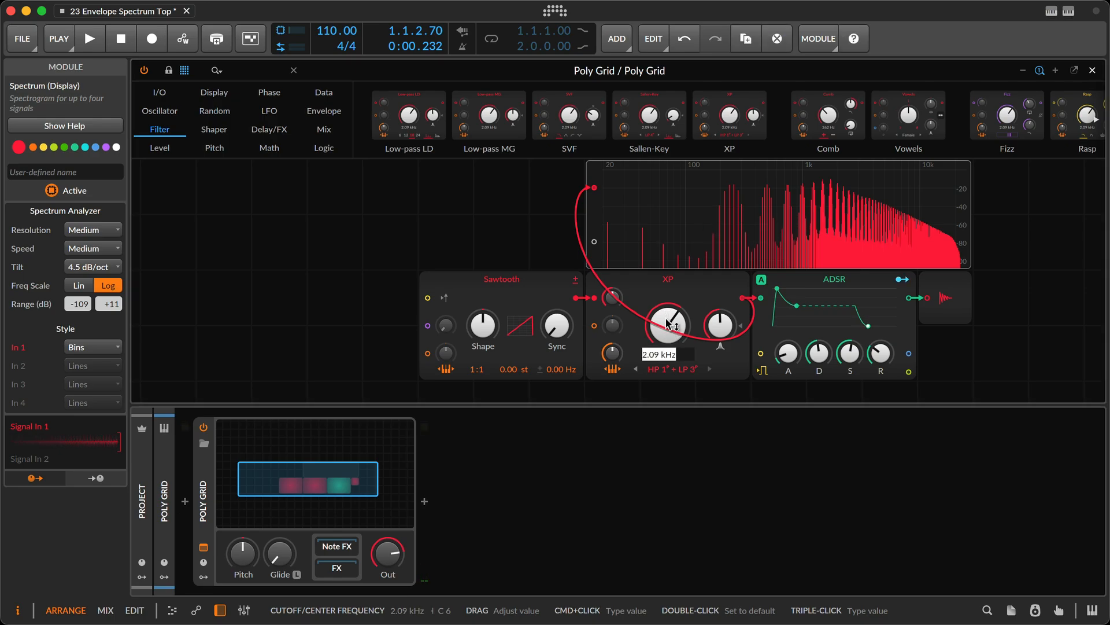
text(c)
key(Return)
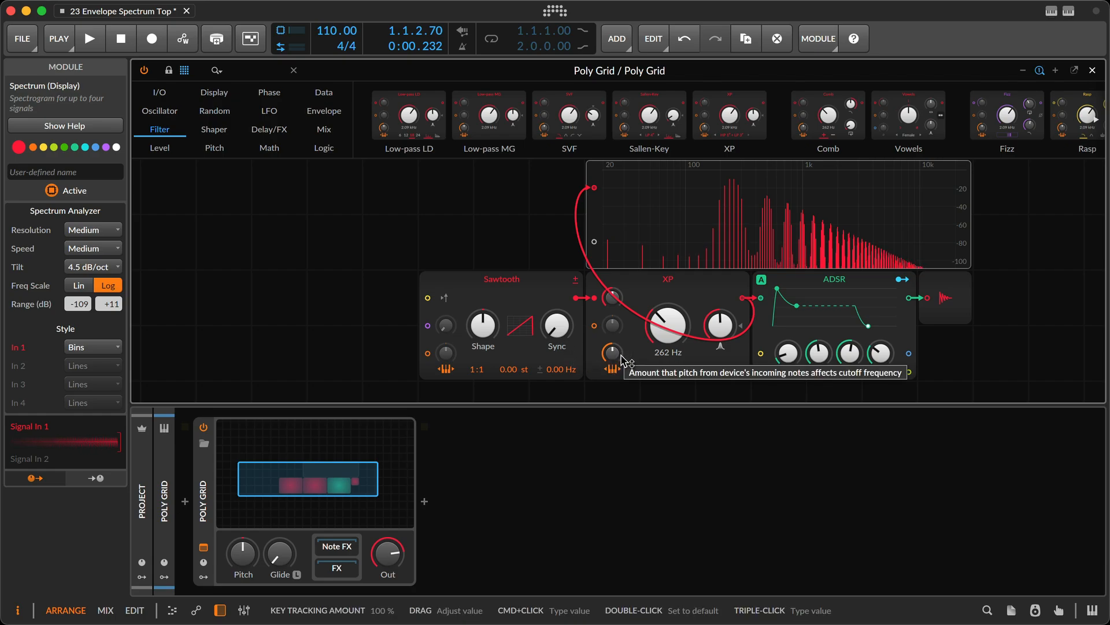
click(446, 370)
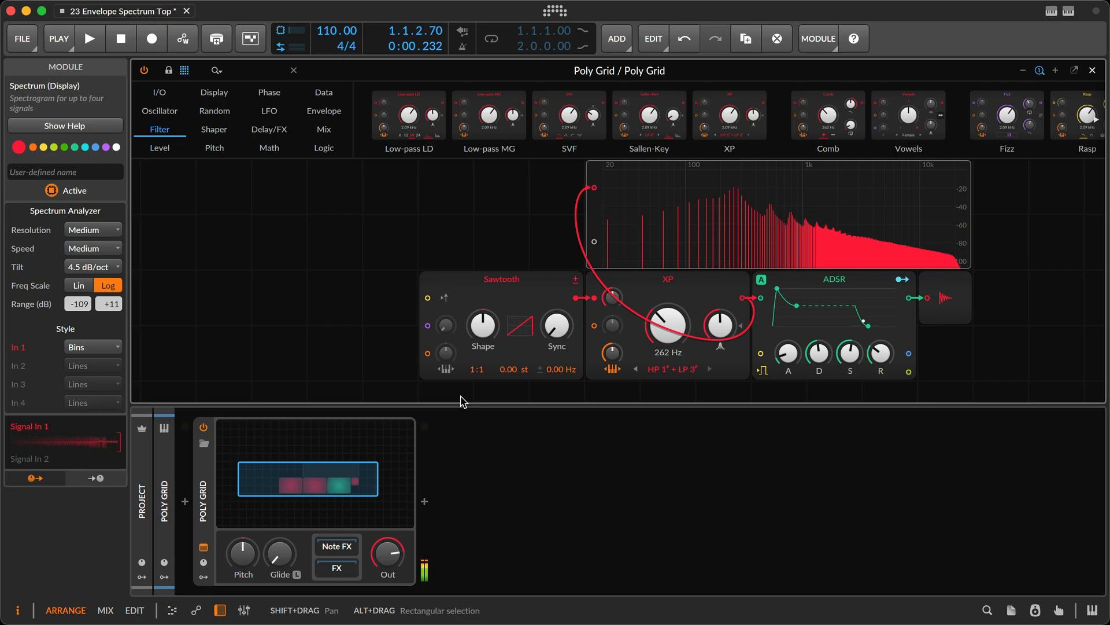
- Feed the Spectrum's first input from the Sawtooth and its second from the XP filter, recoloured teal green
click(665, 324)
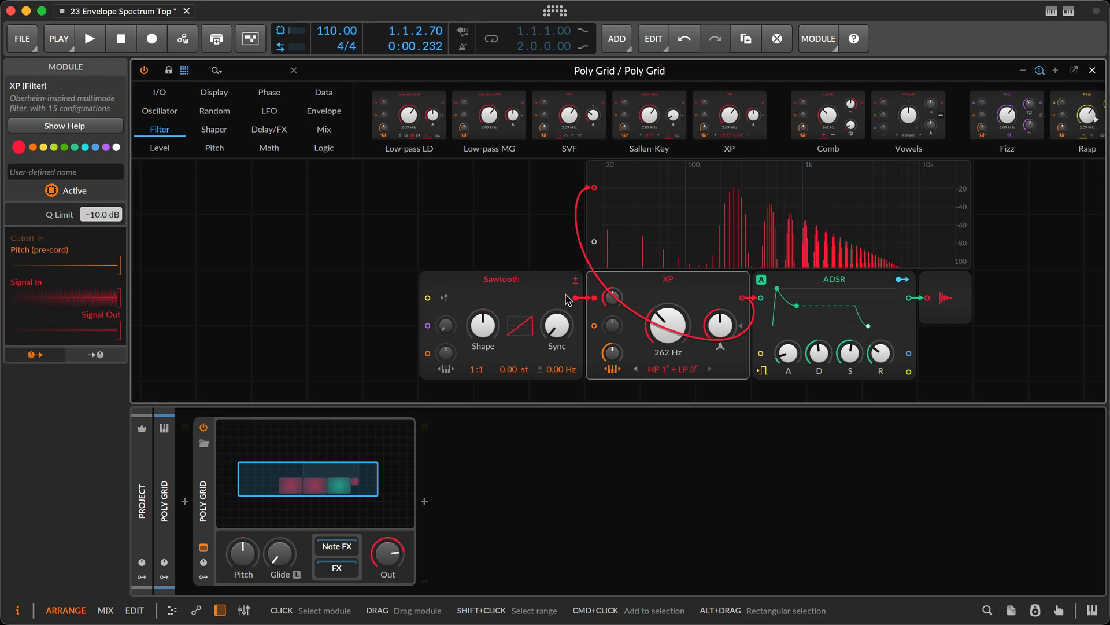
drag(576, 298, 594, 191)
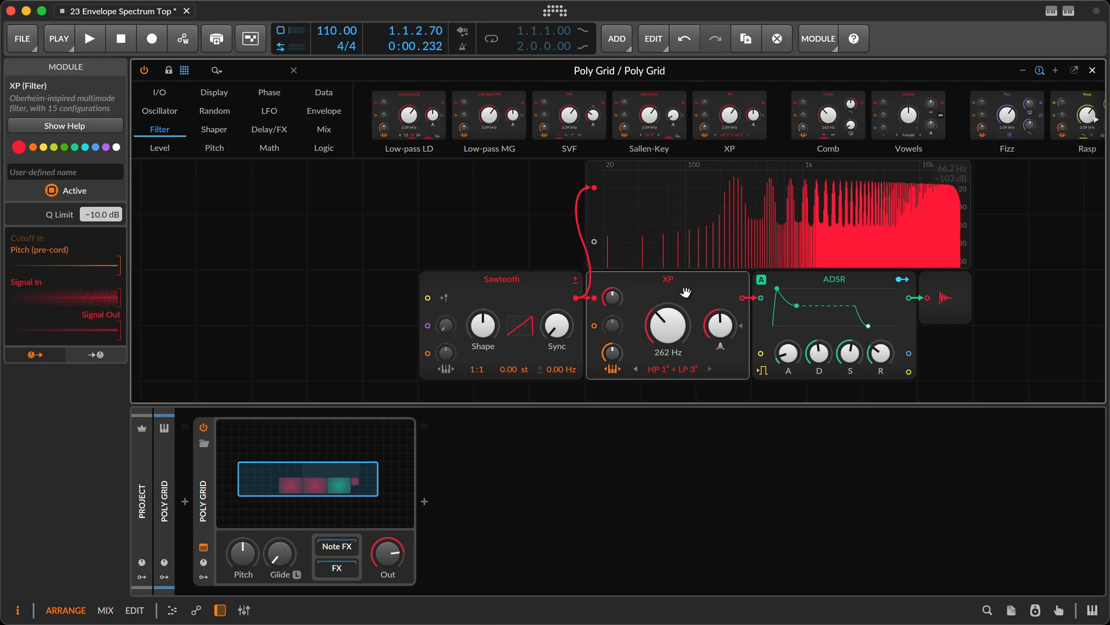
click(76, 148)
drag(744, 298, 594, 214)
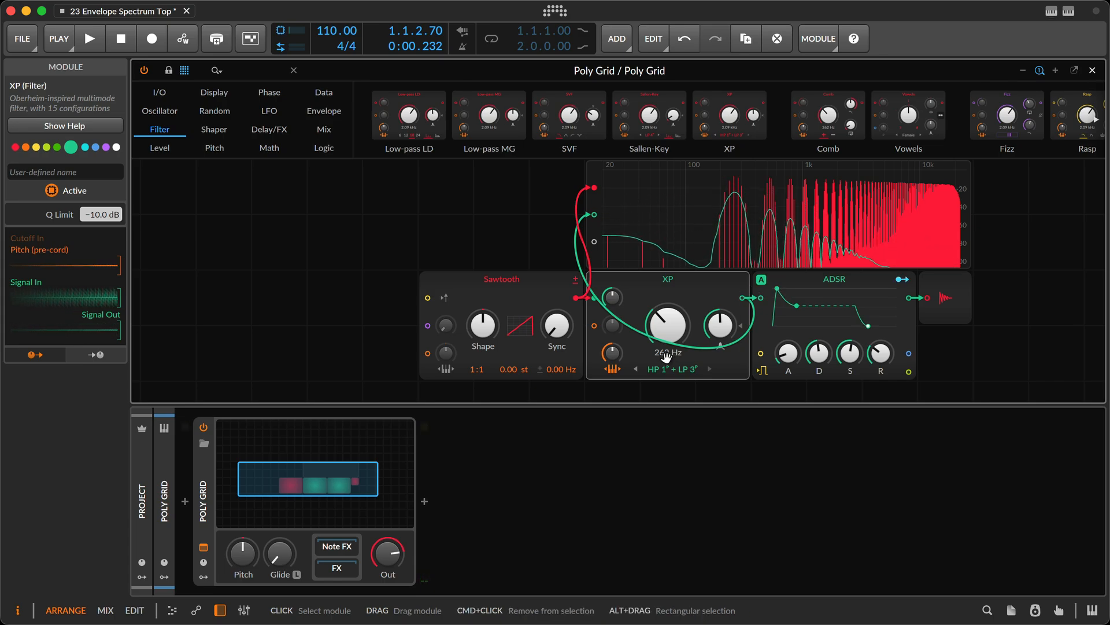
- Switch the XP filter mode to HP 1 + LP 2 and set the Poly Grid device's Retrigger option to Never
click(637, 370)
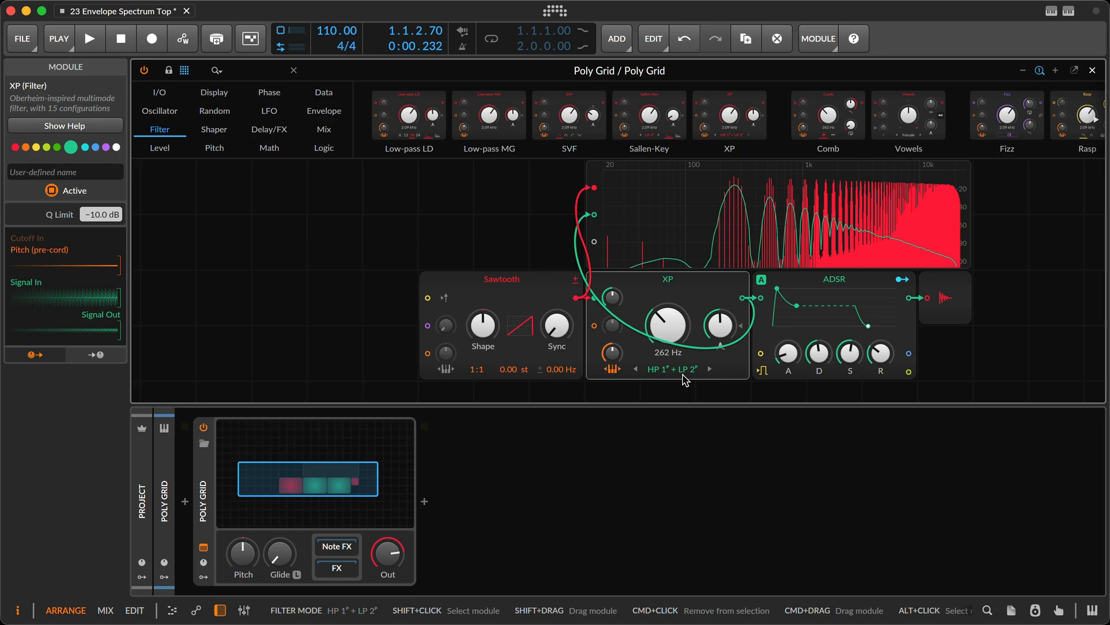
scroll(685, 357, up, 1)
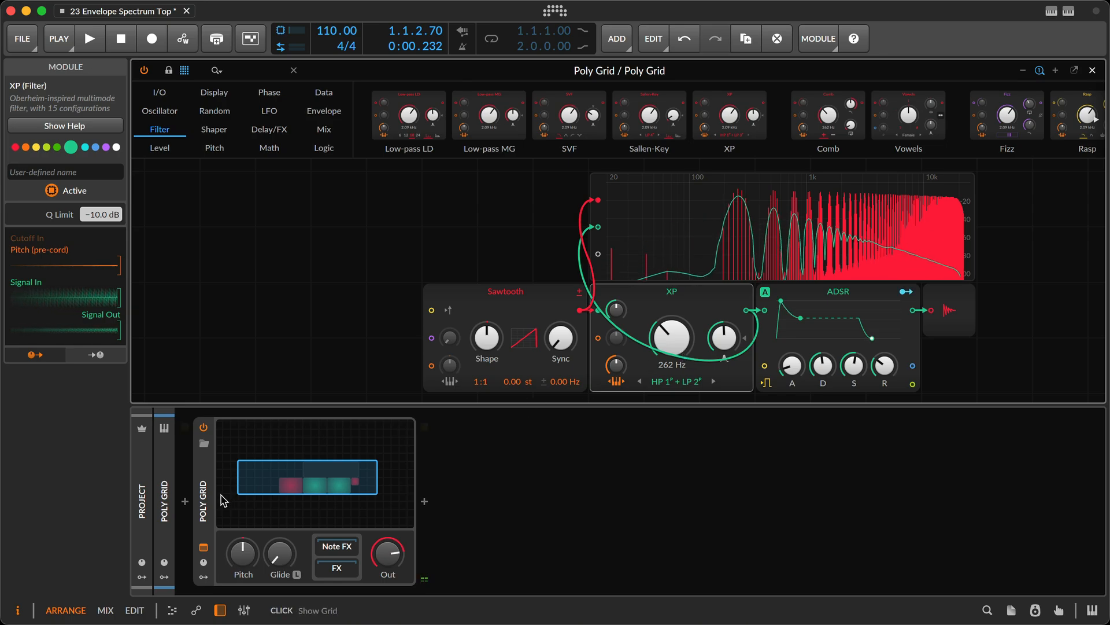
click(204, 508)
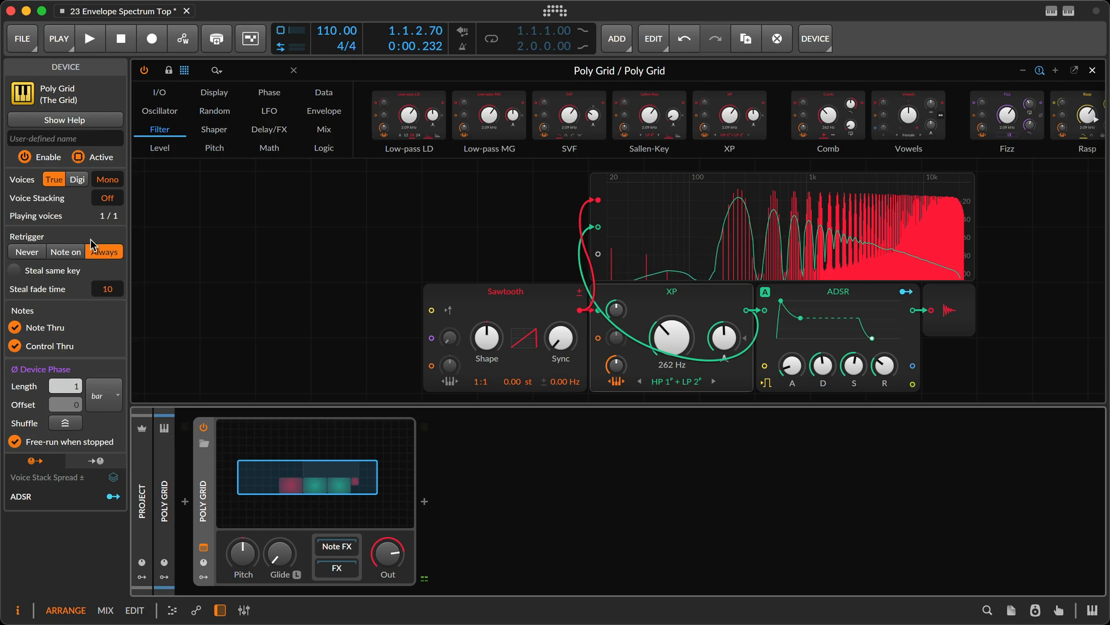
click(17, 254)
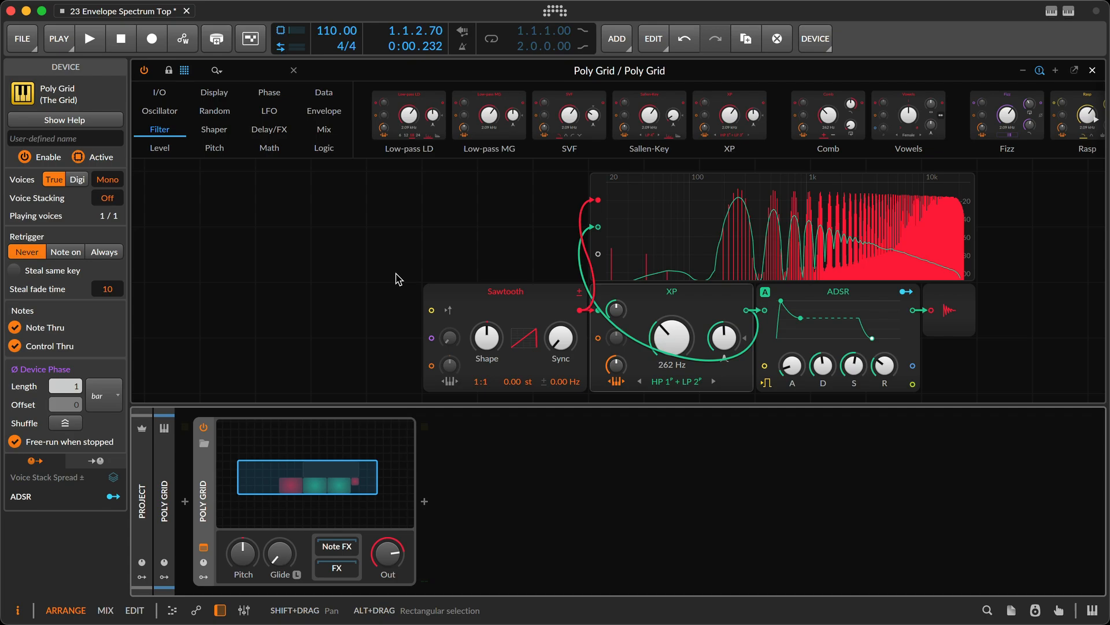
scroll(398, 279, left, 3)
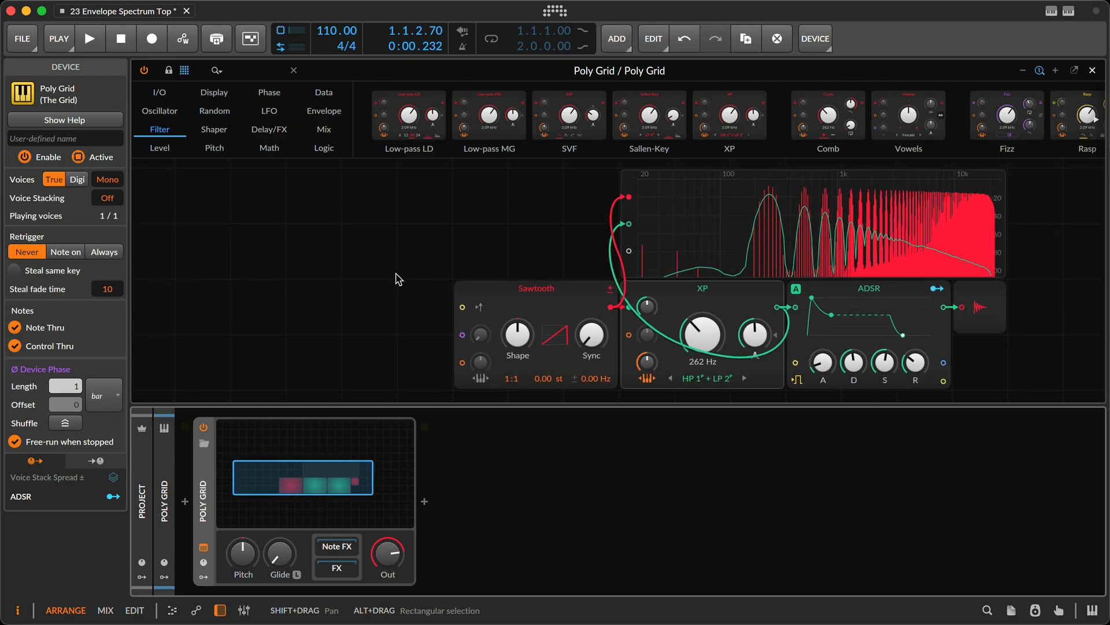
- Show the on-screen note keyboard and hide the device chain to enlarge the patch editing area
key(Caps_Lock)
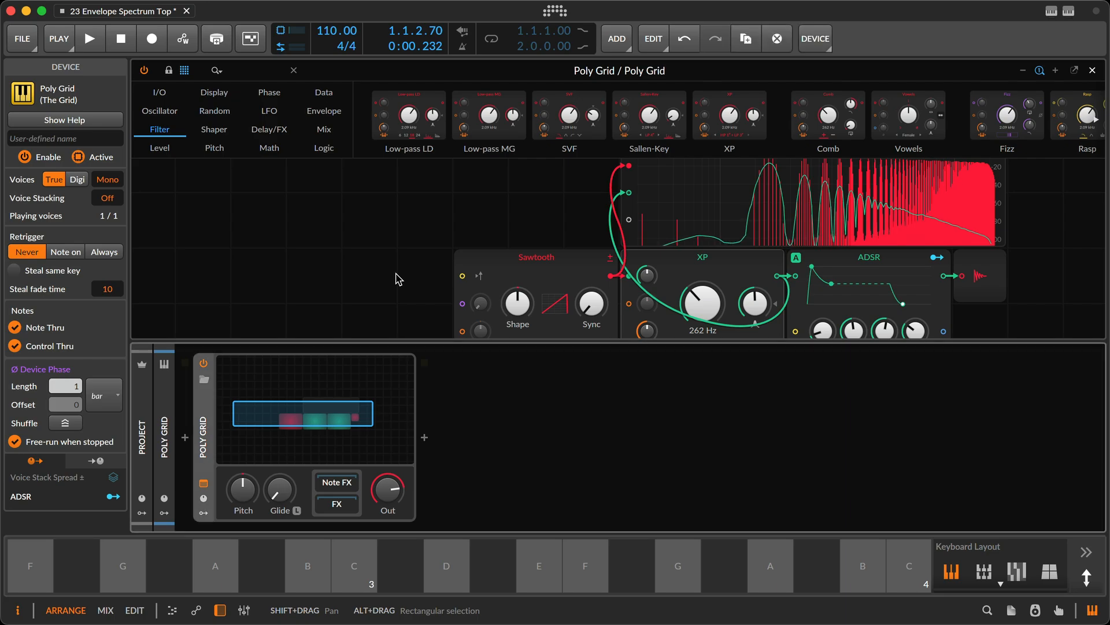
key(d)
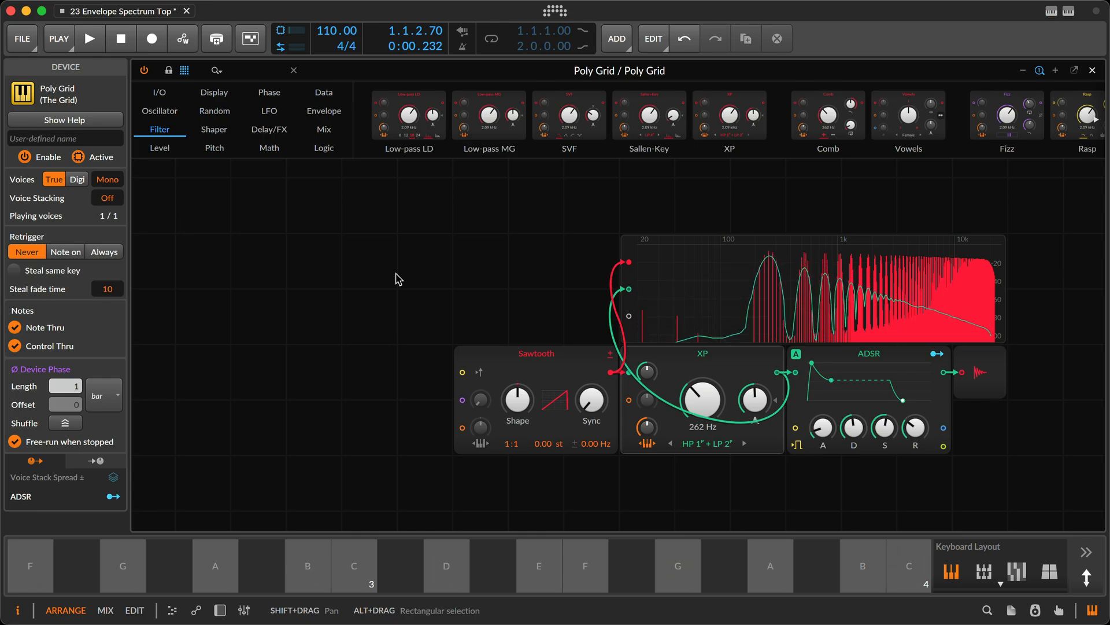
scroll(434, 347, right, 1)
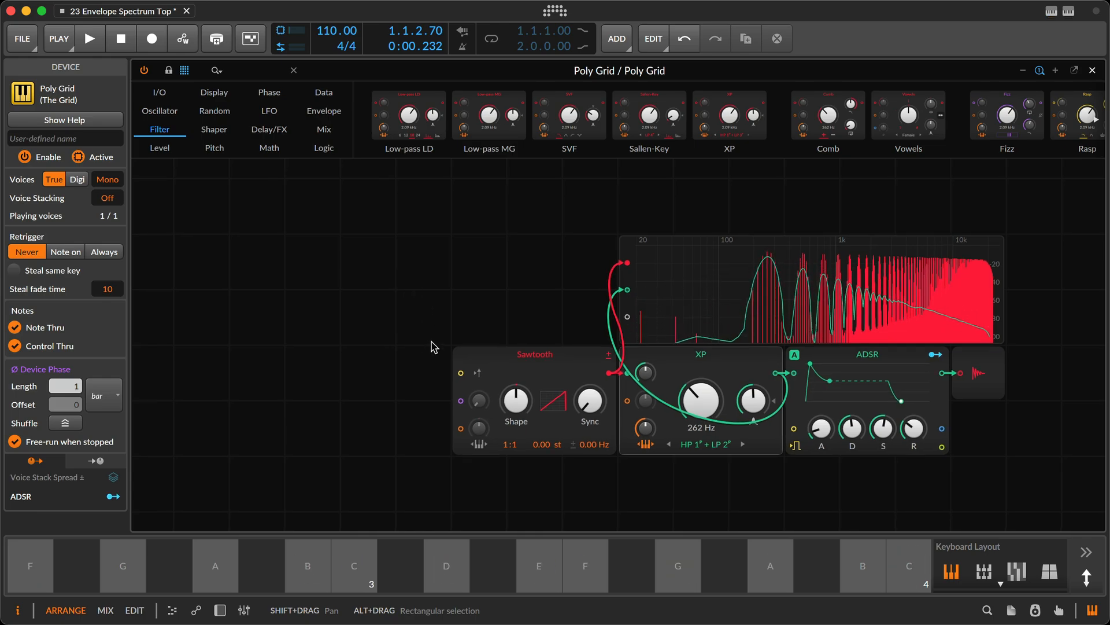
- Add a Pitch In module wired to the Sawtooth's pitch input and raise that input's modulation amount
click(474, 446)
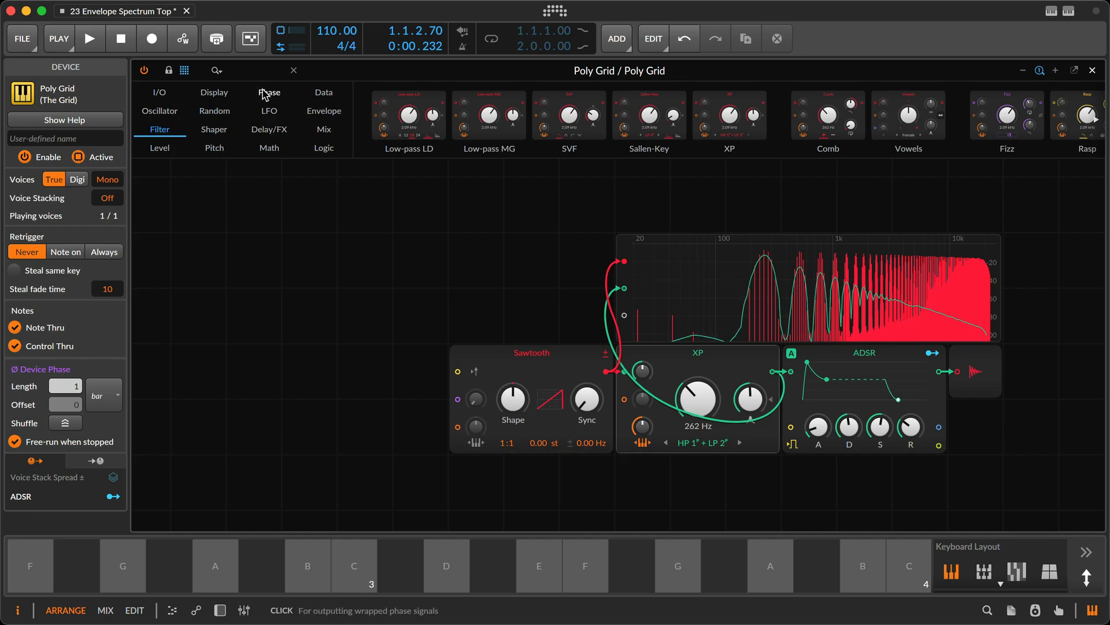
click(160, 92)
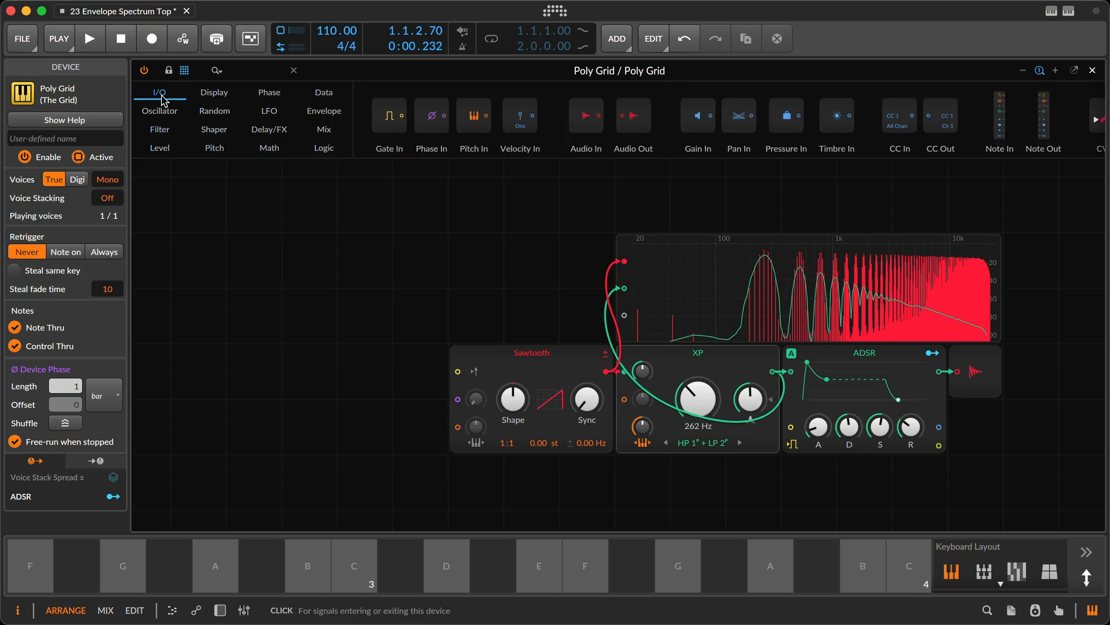
click(473, 117)
drag(474, 119, 334, 412)
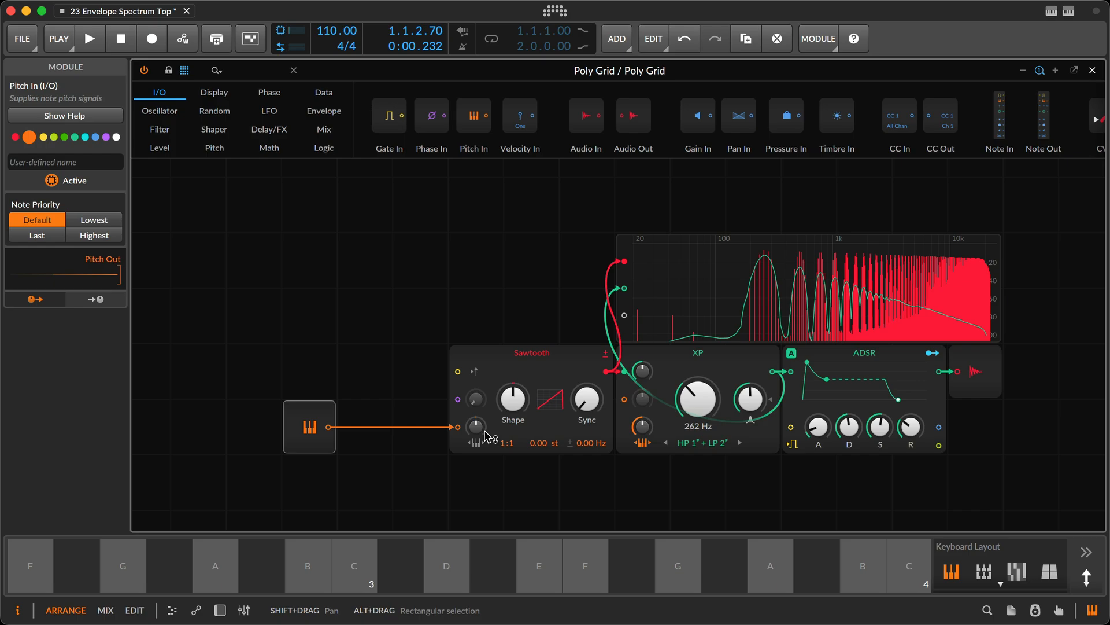
drag(476, 427, 476, 399)
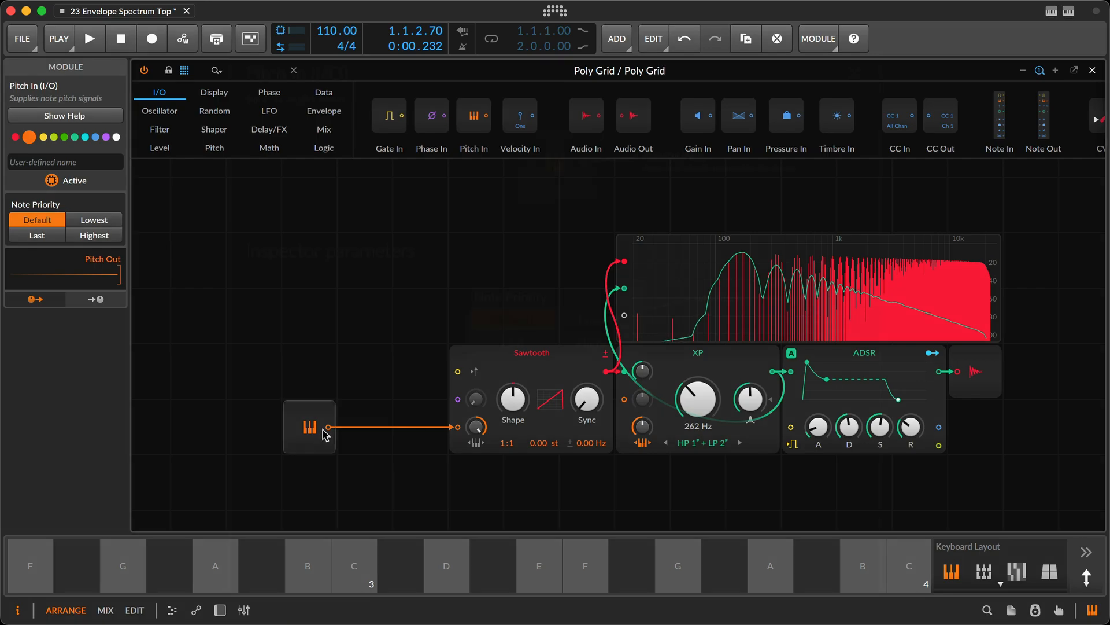
- Consult the Pitch In module's help and set its Note Priority to Lowest
key(F1)
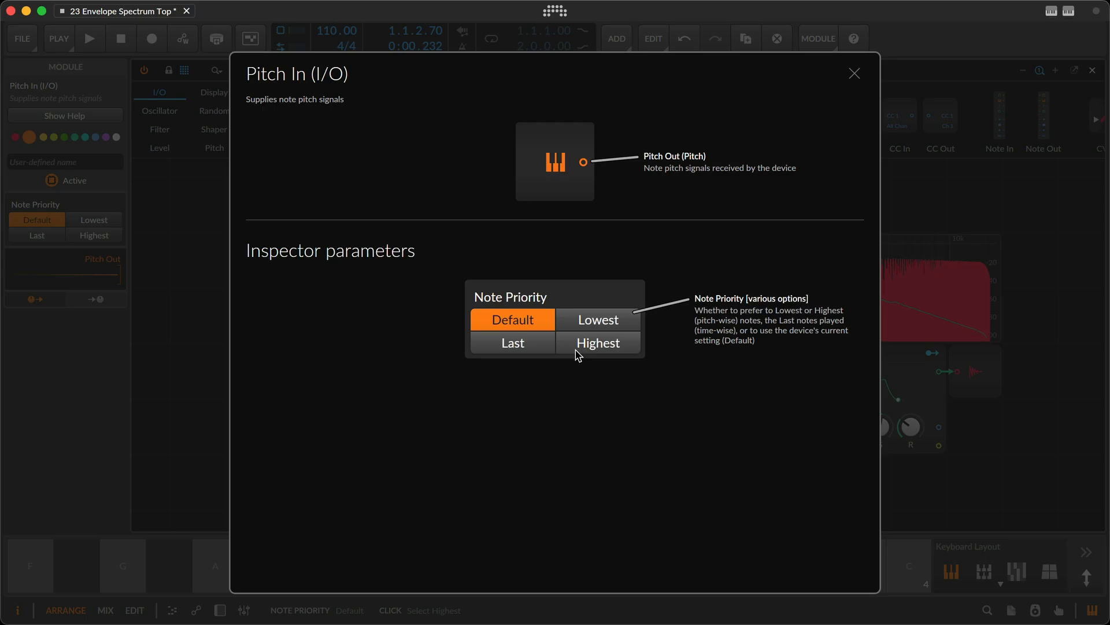
key(Escape)
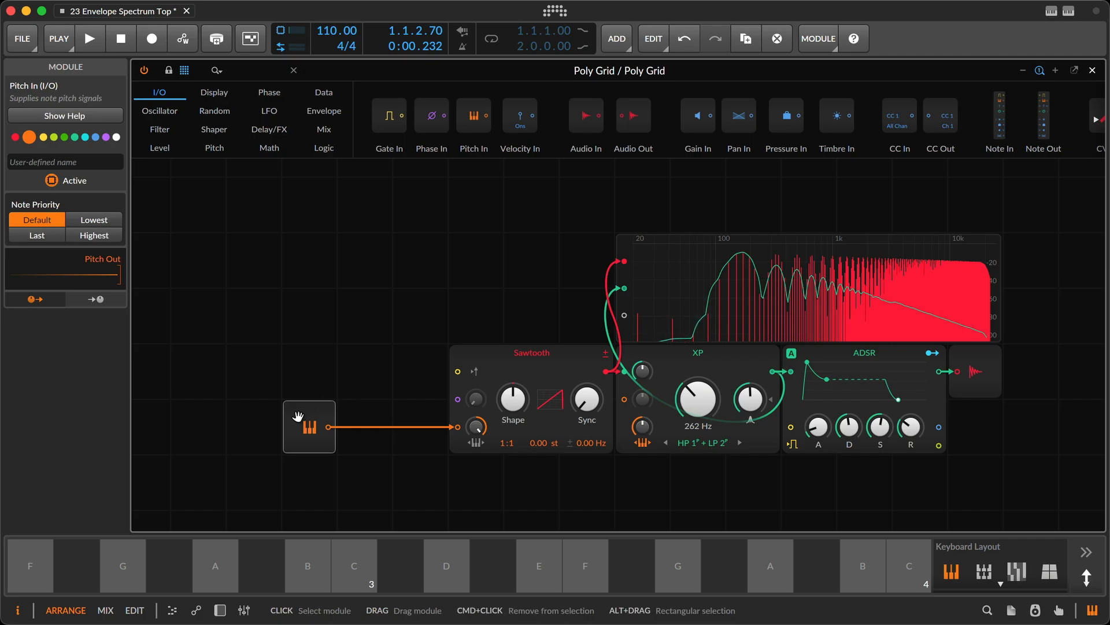
click(85, 222)
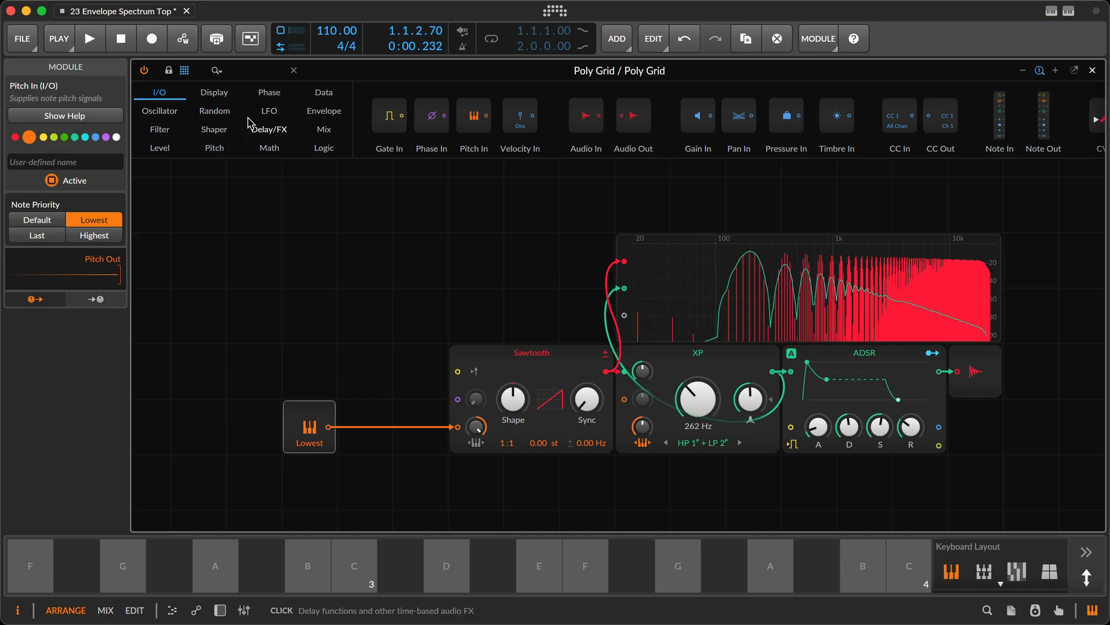
- Place a Value Readout above the Sawtooth, feed it from Pitch In, and set its display unit to semitones
click(212, 98)
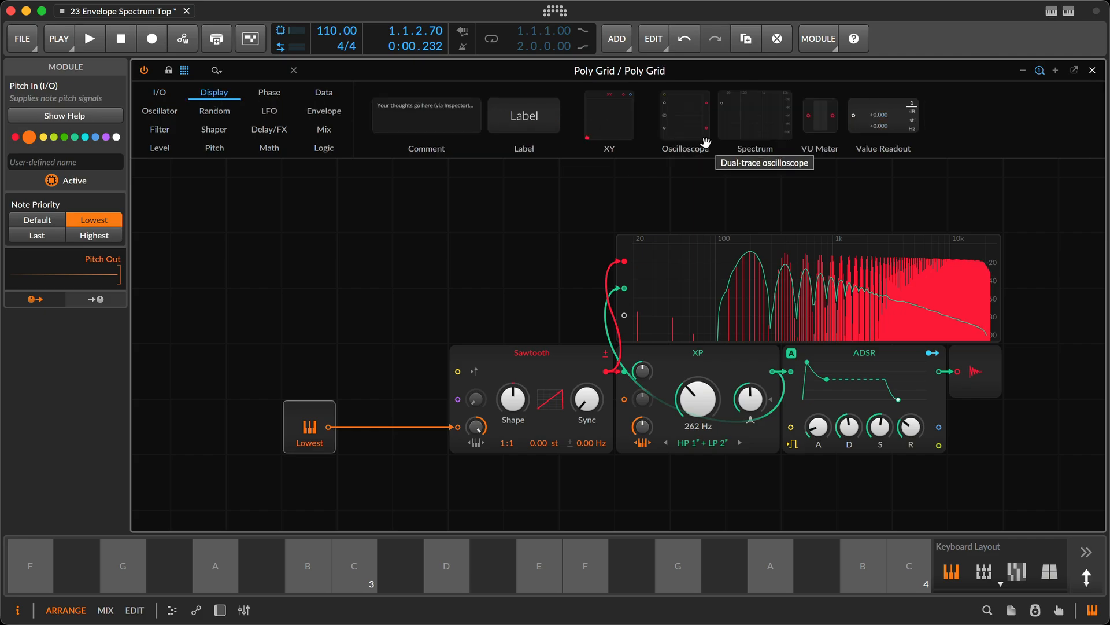
drag(883, 118, 501, 318)
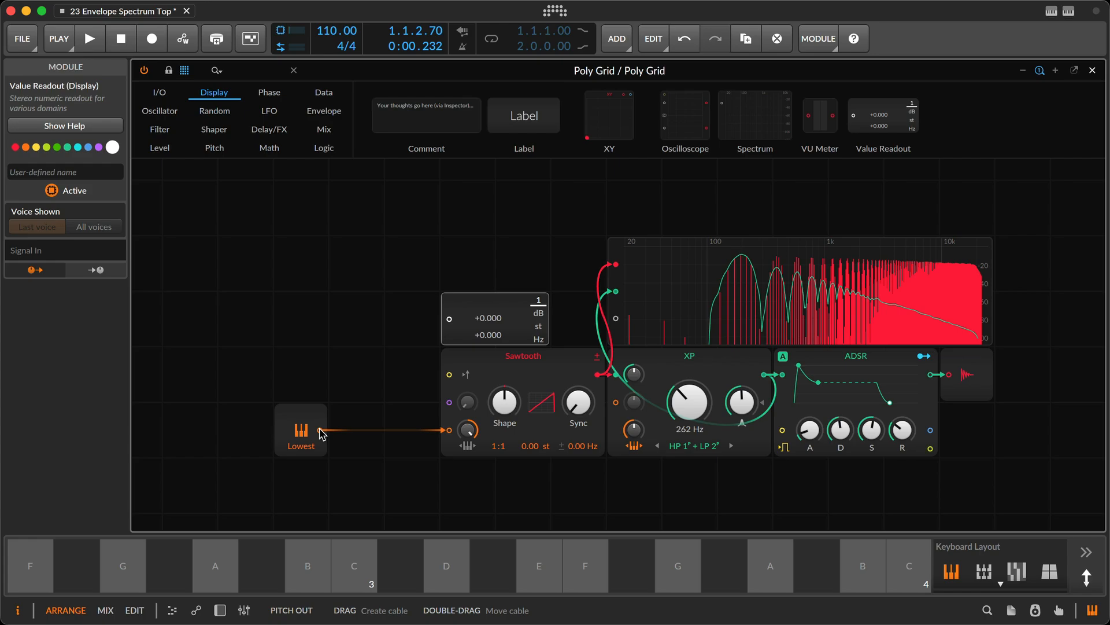
drag(320, 429, 449, 319)
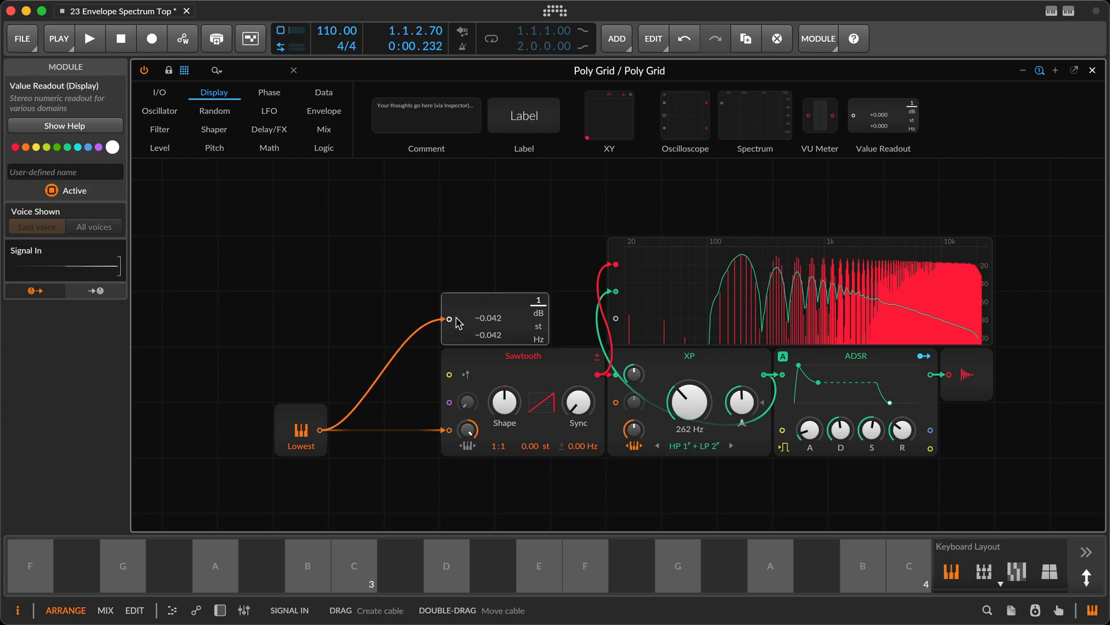
click(538, 327)
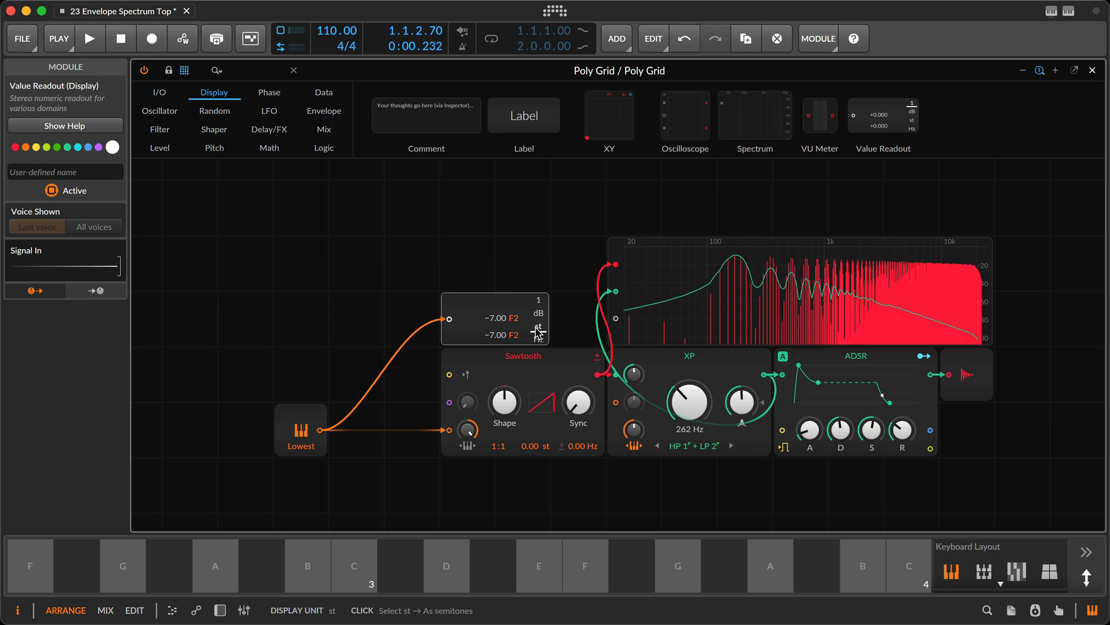
- Move the Pitch In module farther from the Sawtooth and slightly upward, and set its Note Priority to Default
drag(325, 422, 270, 421)
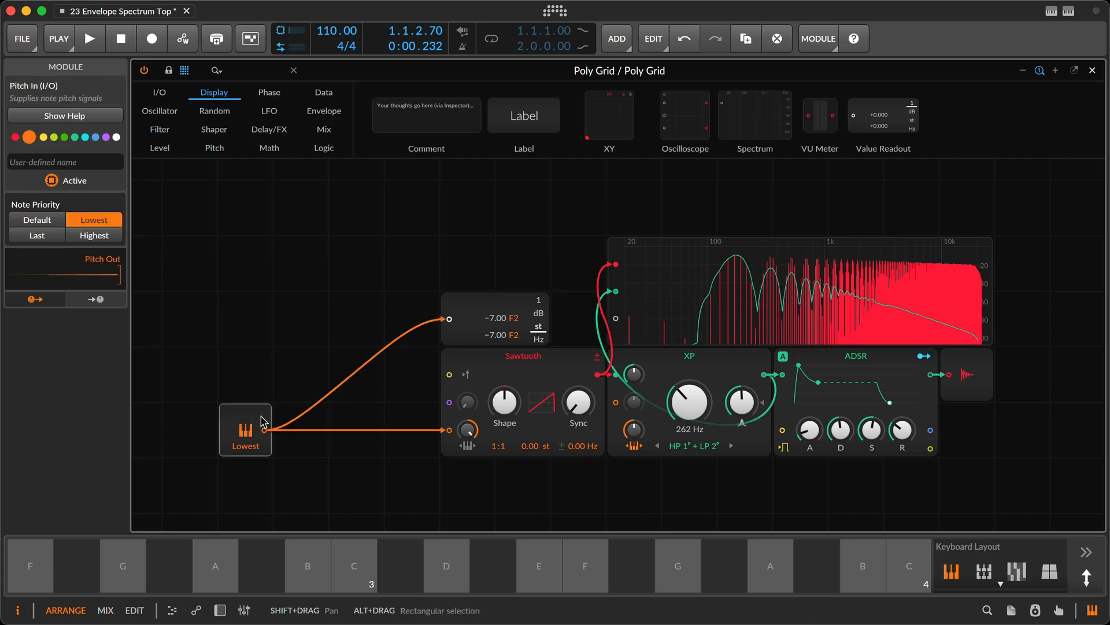
click(38, 220)
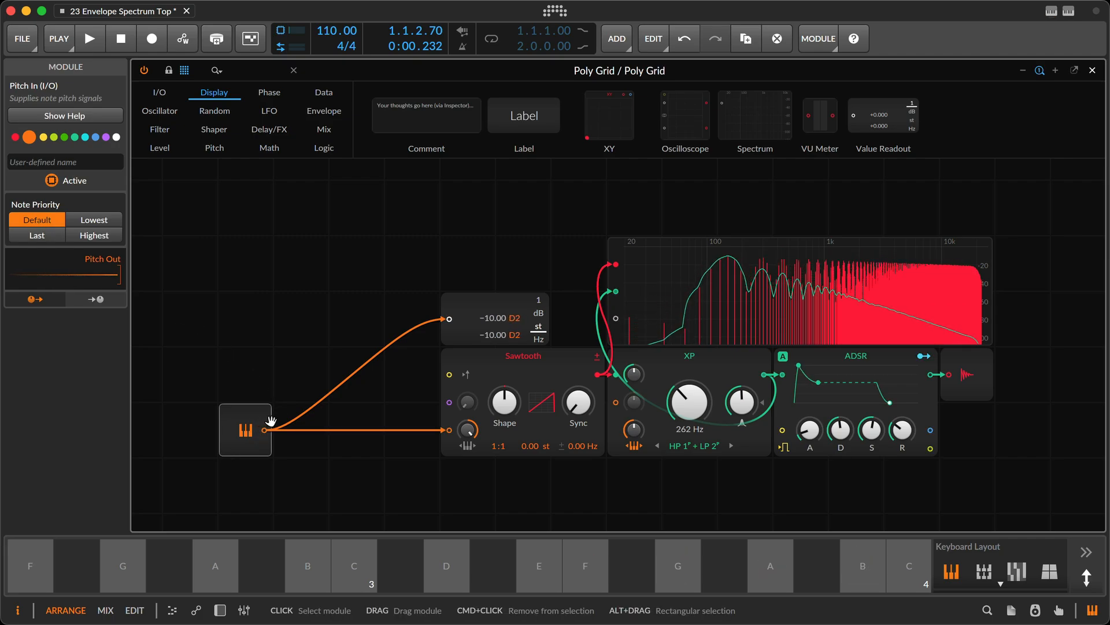
drag(257, 405, 258, 349)
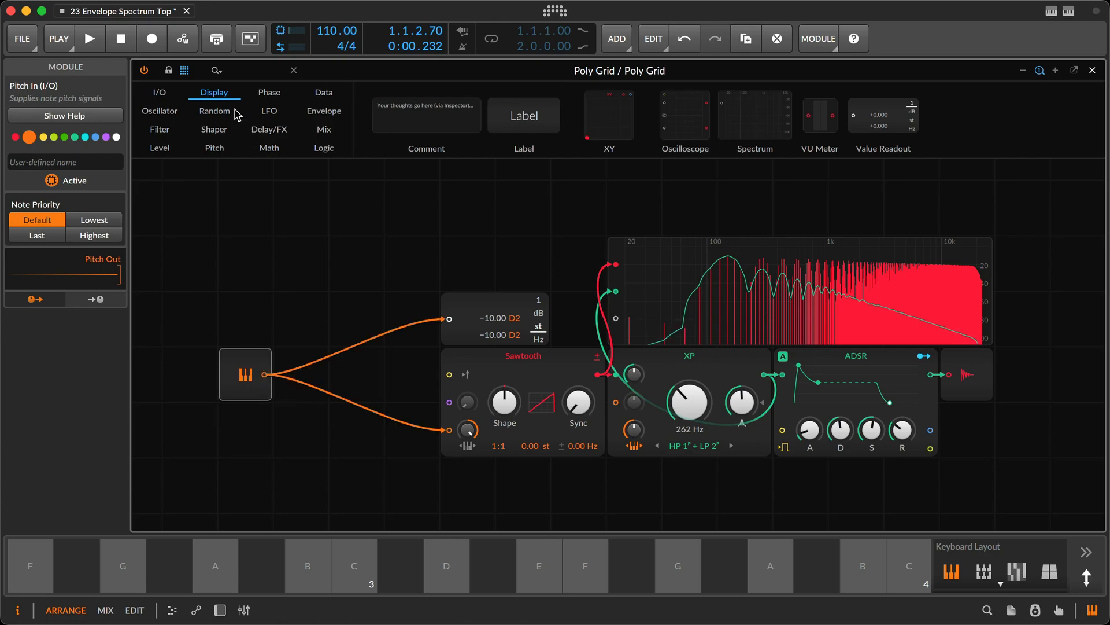
- Place a Gate In module directly below the Pitch In module
click(170, 93)
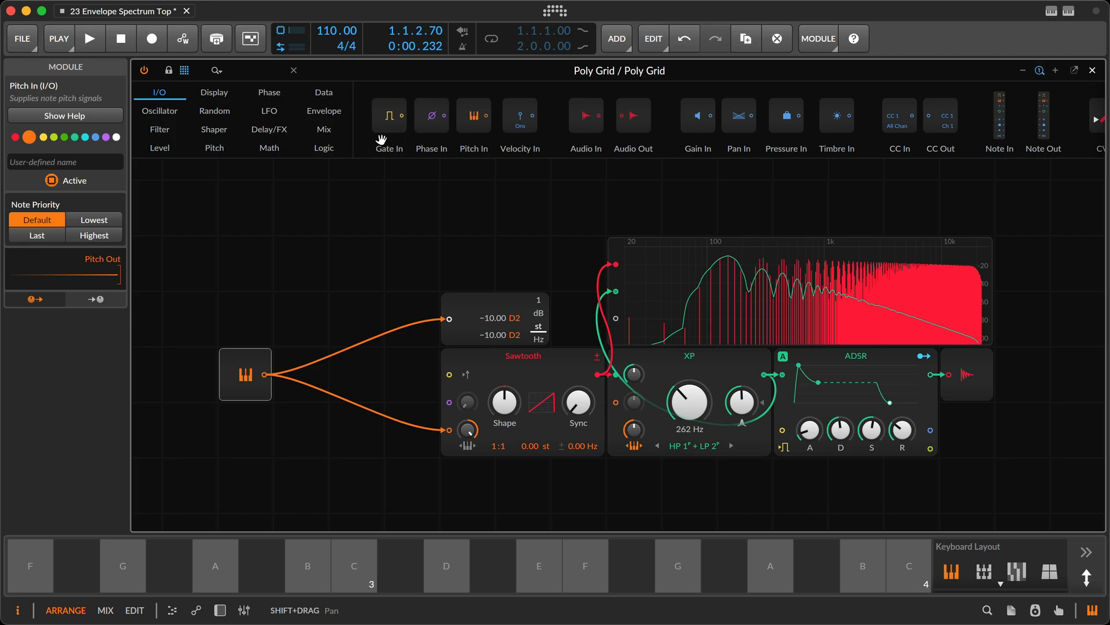
drag(389, 116, 246, 417)
click(235, 440)
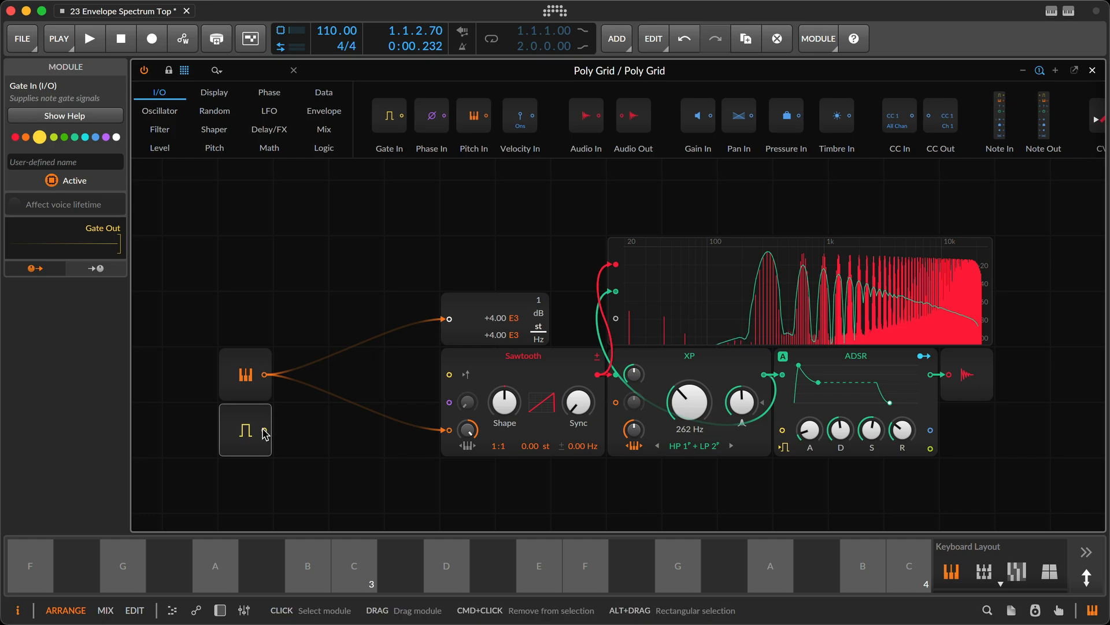
- Insert a Sample / Hold before the Sawtooth's pitch input, trigger it from Gate In, and test it with a C3 note
click(157, 148)
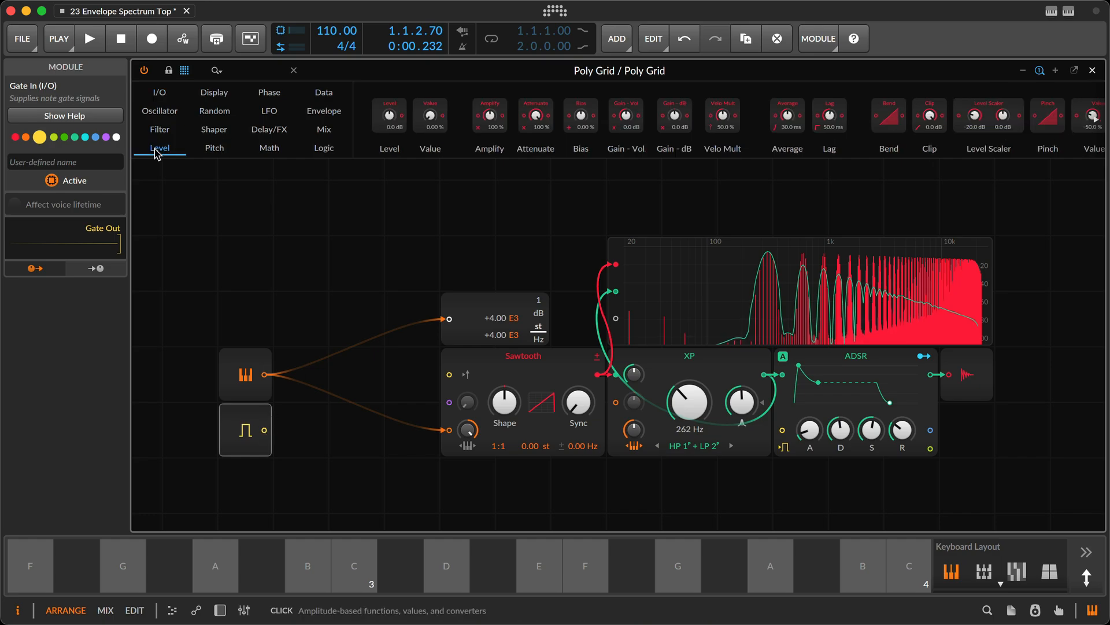
scroll(712, 148, right, 10)
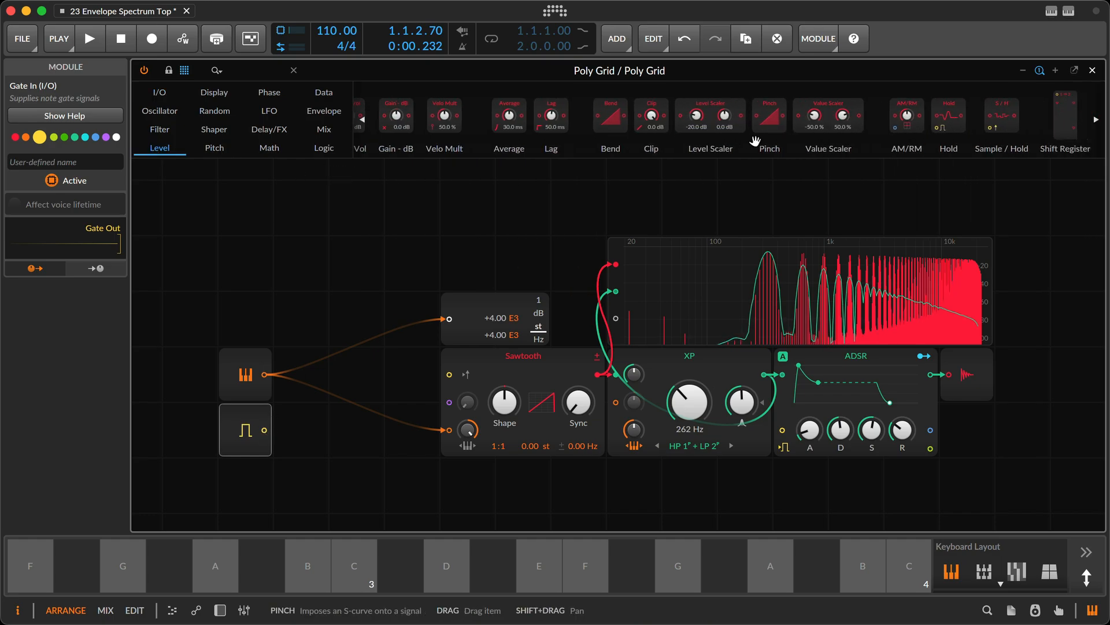
drag(856, 118, 413, 425)
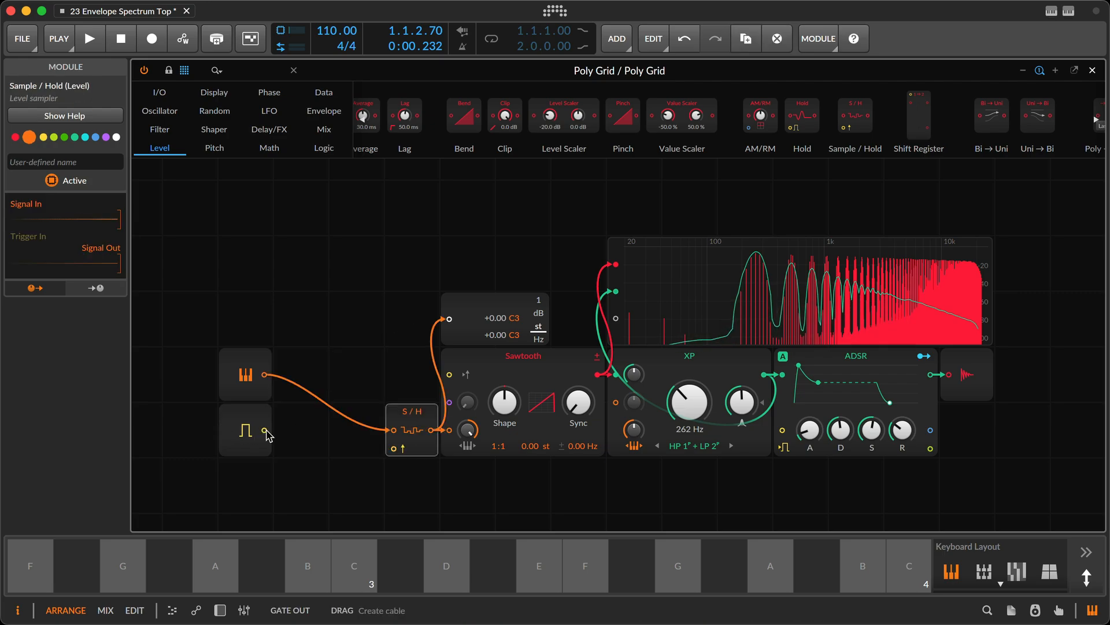
drag(266, 431, 394, 448)
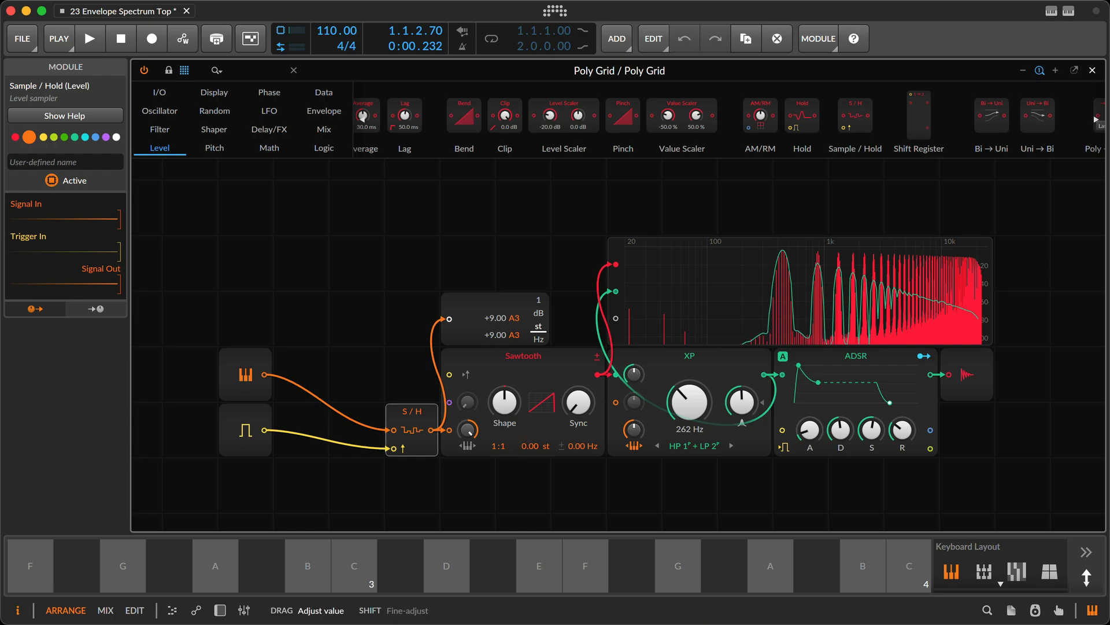
click(354, 565)
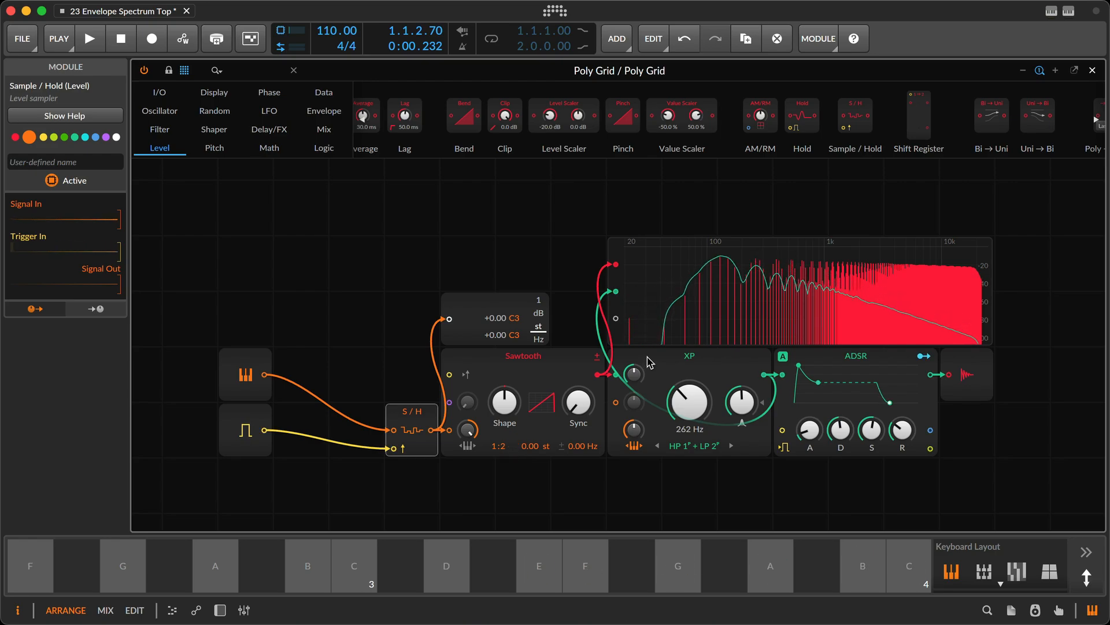
- Set the XP filter's cutoff frequency to the note C4
super+click(682, 394)
text(C)
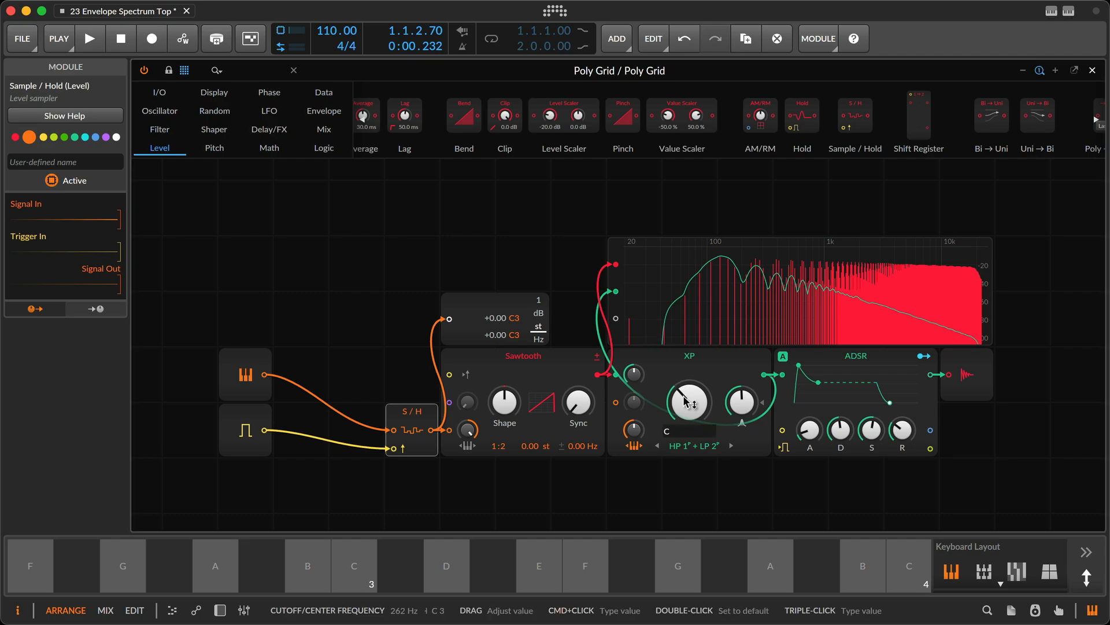
text(4)
key(Return)
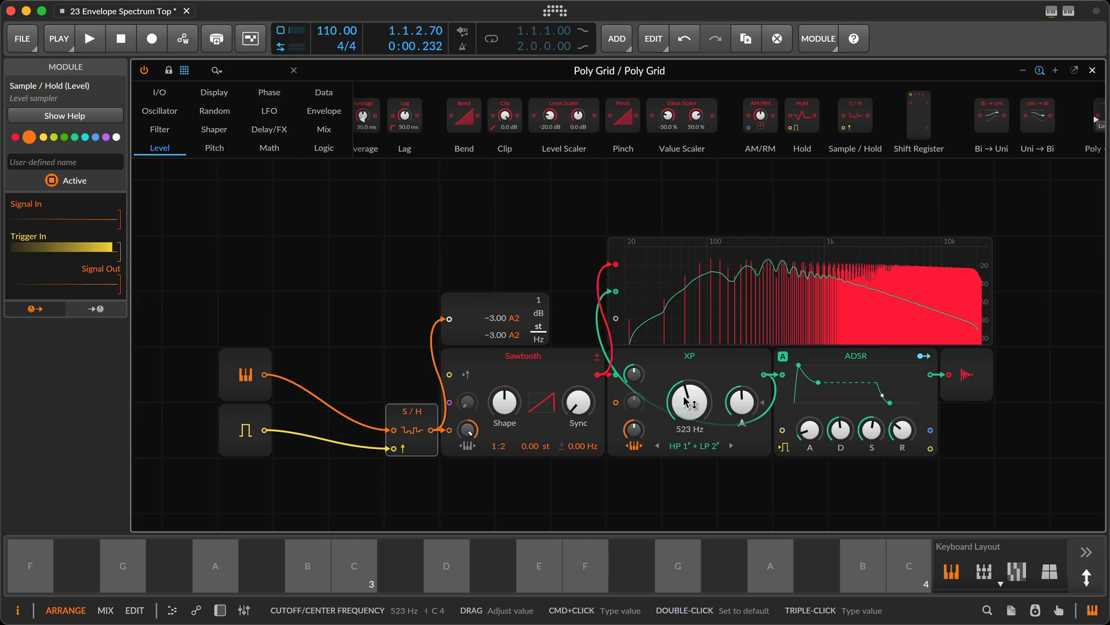
- Set the XP filter's cutoff frequency to 1050 Hz
super+click(684, 395)
text(1050)
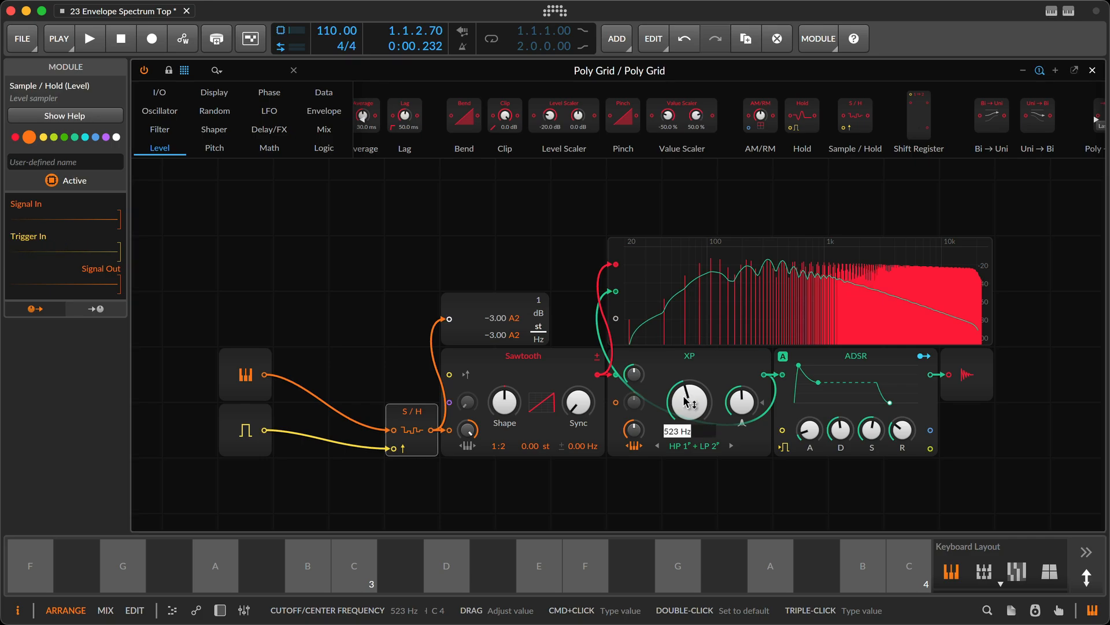
key(Return)
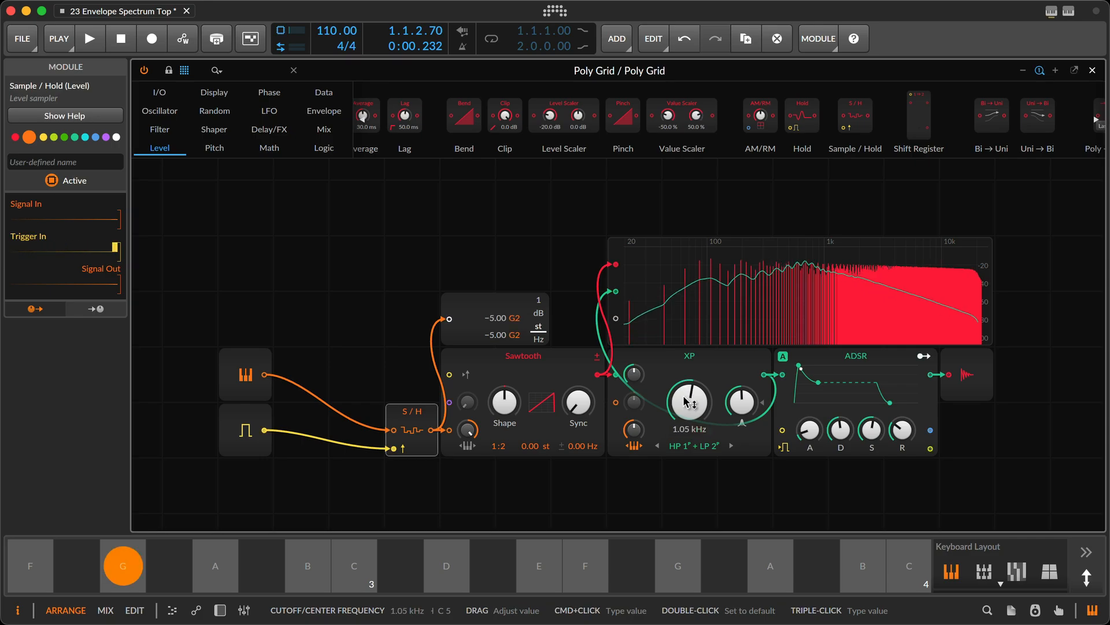